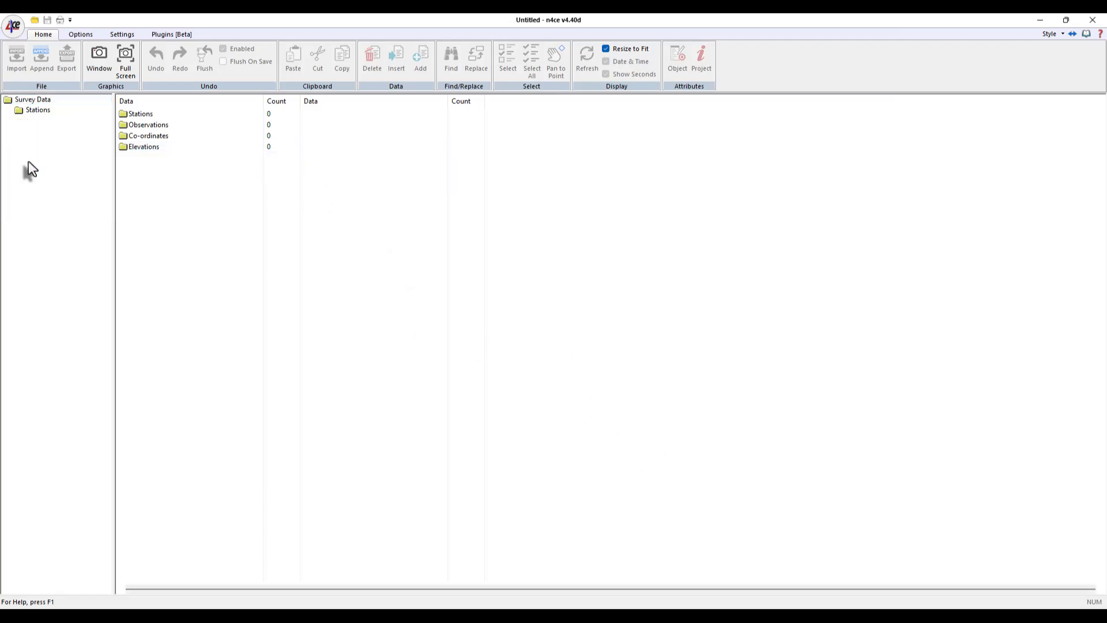
- Create a new normal model named IFC
click(27, 162)
right_click(27, 163)
click(106, 172)
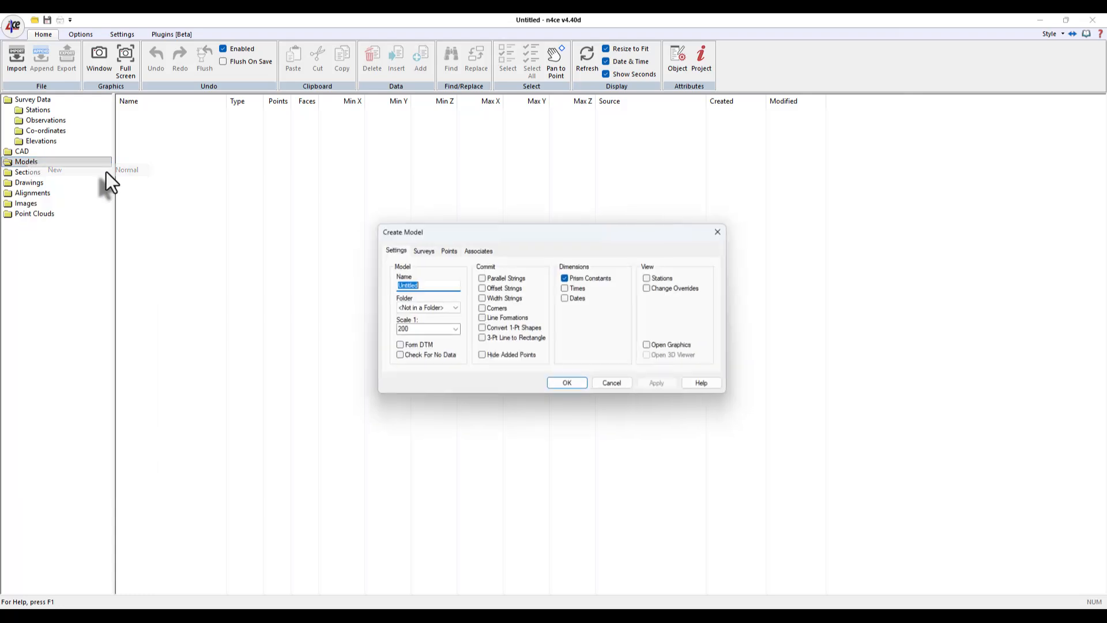
text(IFC)
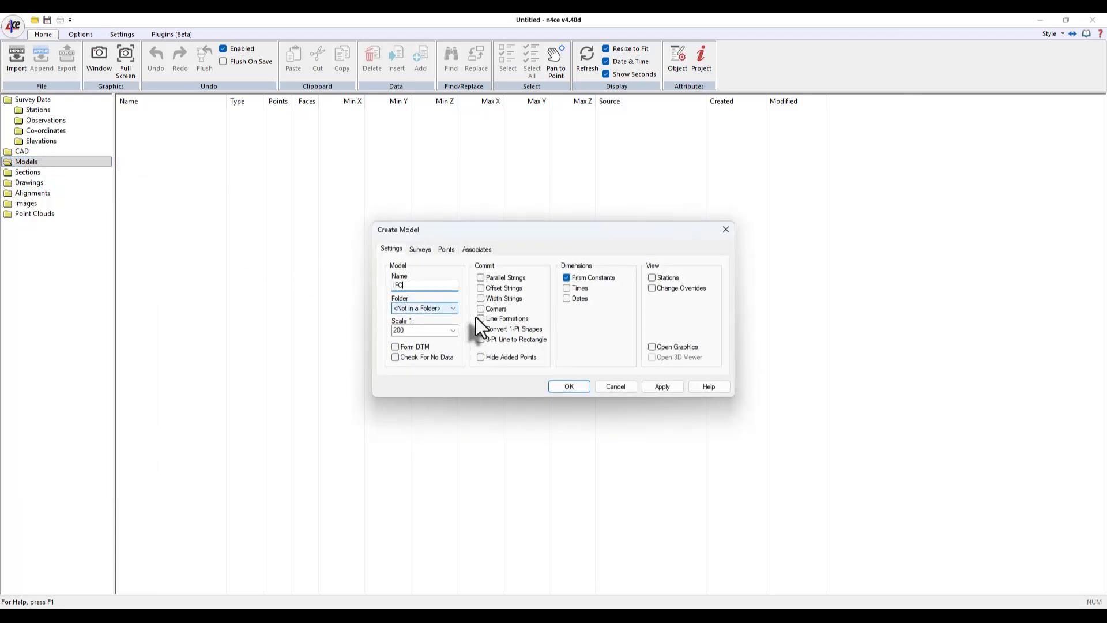
click(568, 386)
- Open the IFC model's graphics window and launch its 3D viewer maximized
click(125, 60)
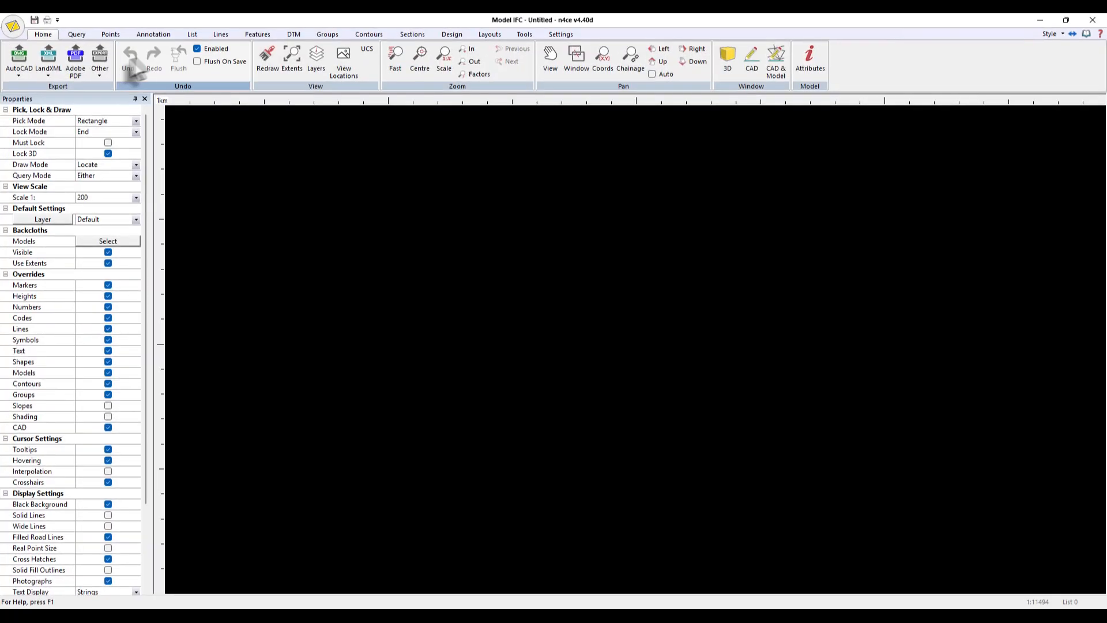
click(728, 57)
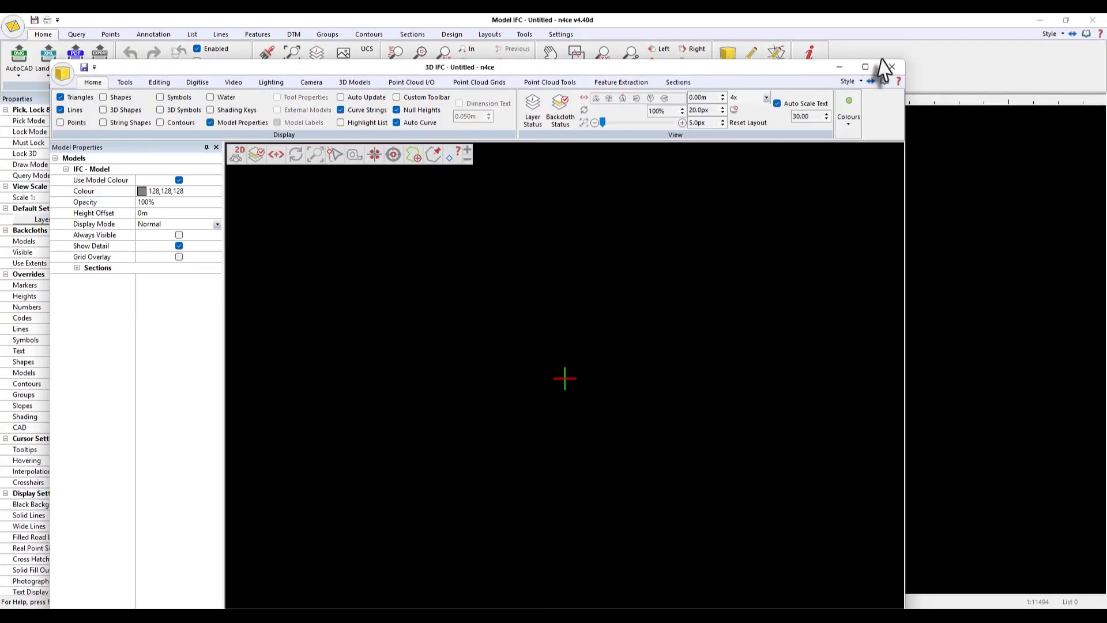
click(866, 67)
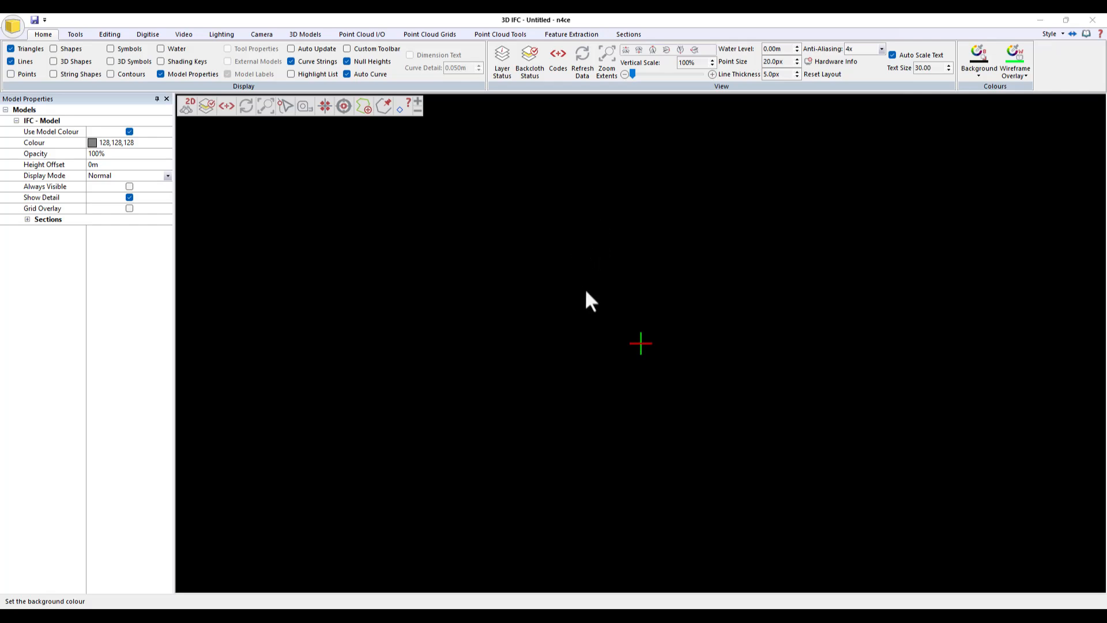
- Import an IFC file as a 3D model in world coordinates
click(305, 34)
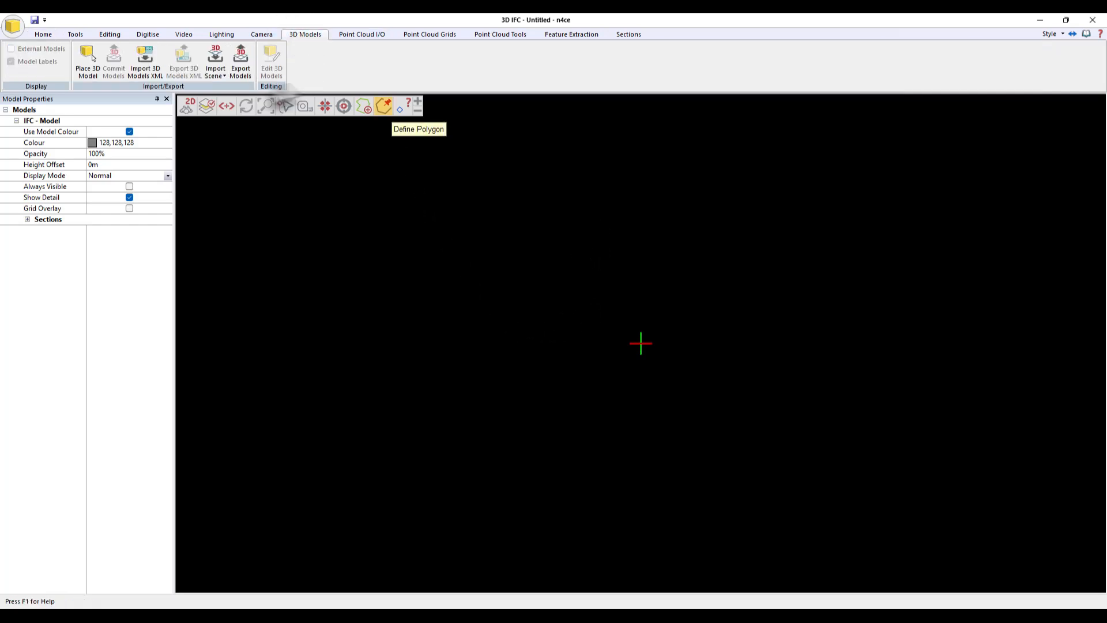
click(223, 76)
click(225, 89)
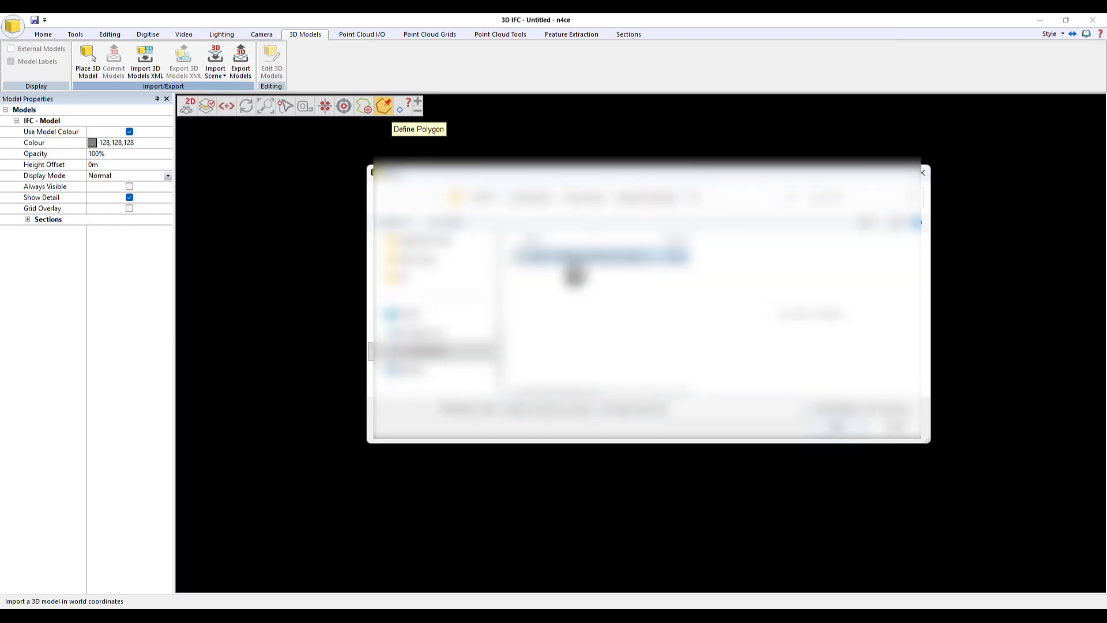
click(828, 428)
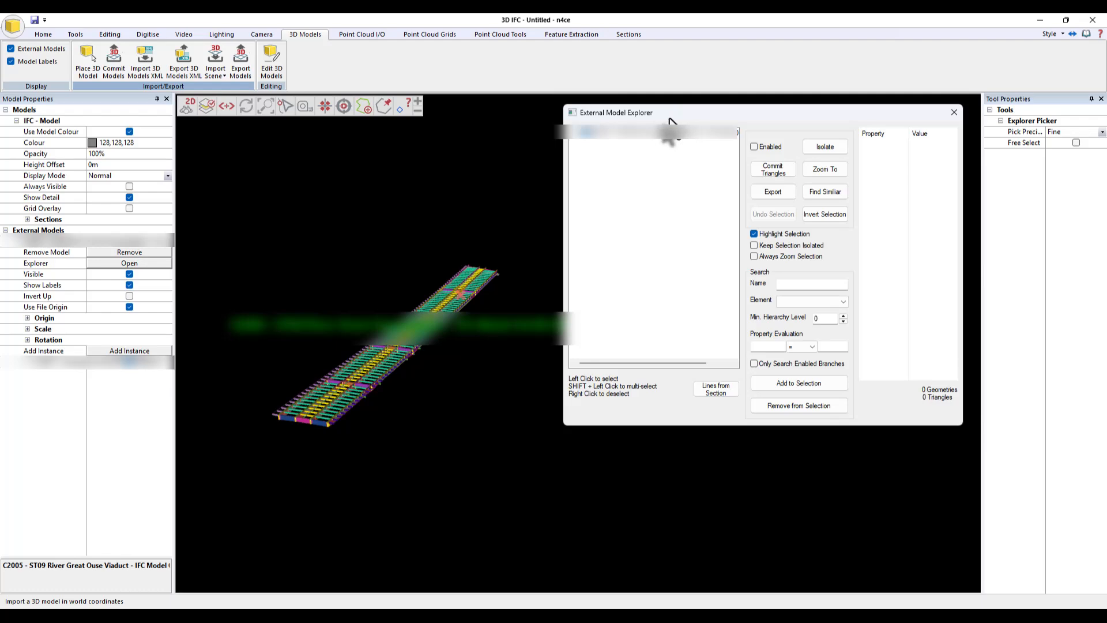
- Turn off the labels for the imported external model
click(129, 285)
scroll(427, 403, up, 5)
scroll(482, 375, up, 5)
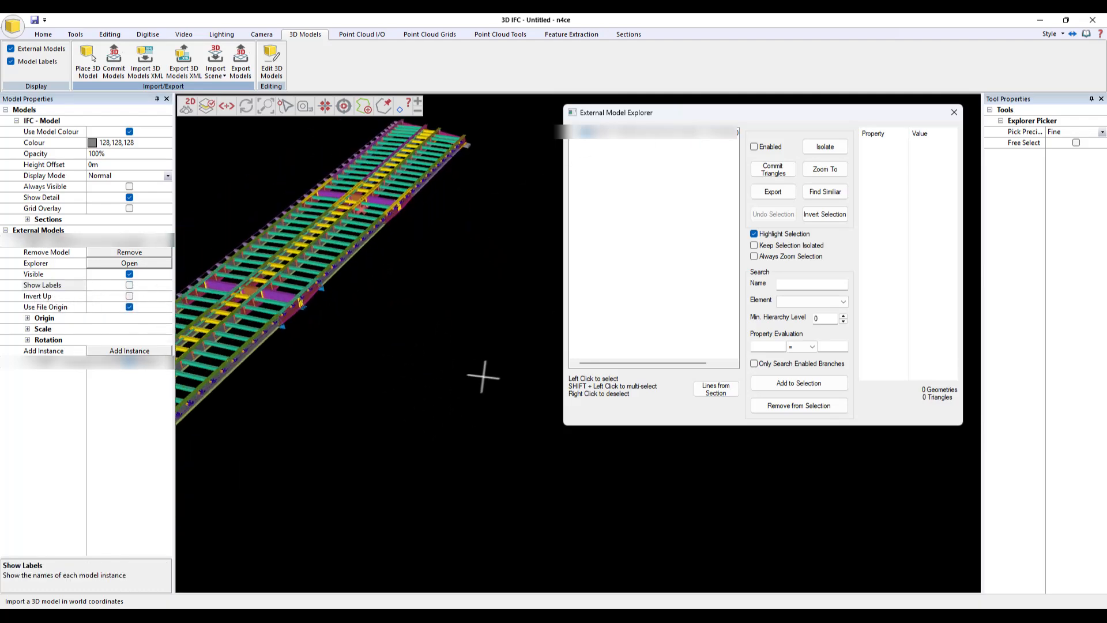
middle_drag(670, 519, 488, 450)
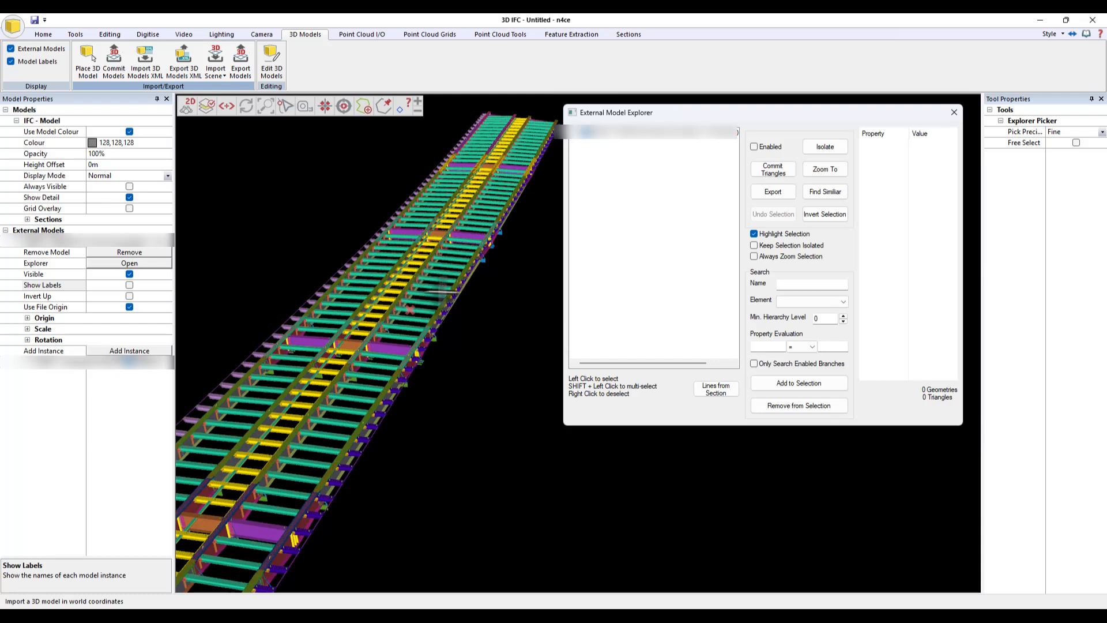
- Pick a beam in the model and select its parent CG3_W assembly in the explorer tree
click(426, 300)
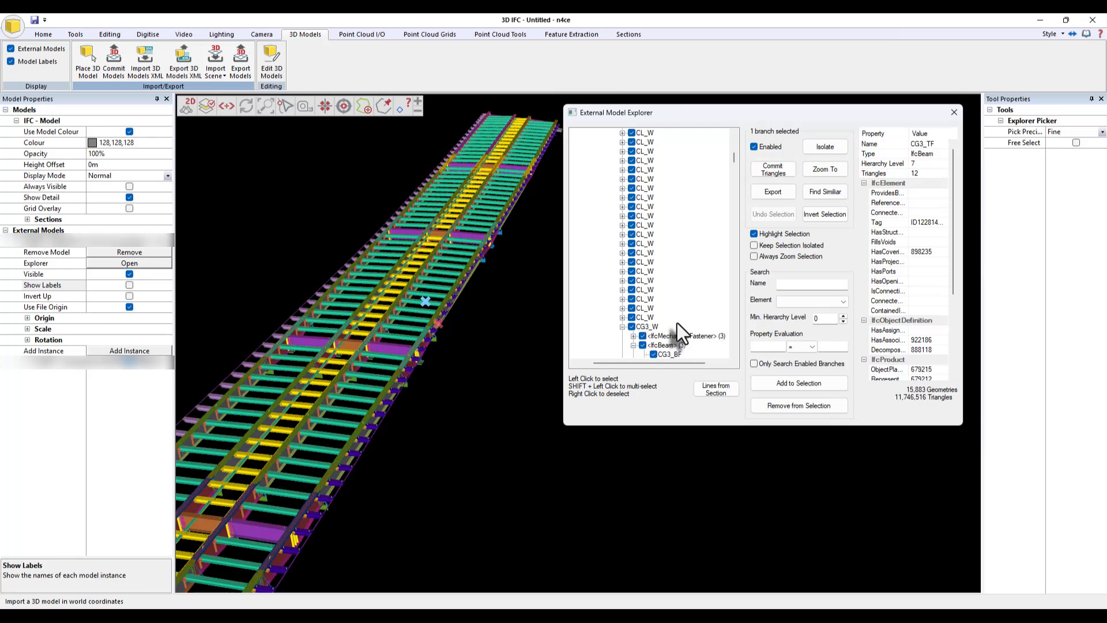
scroll(438, 297, up, 3)
scroll(448, 294, up, 2)
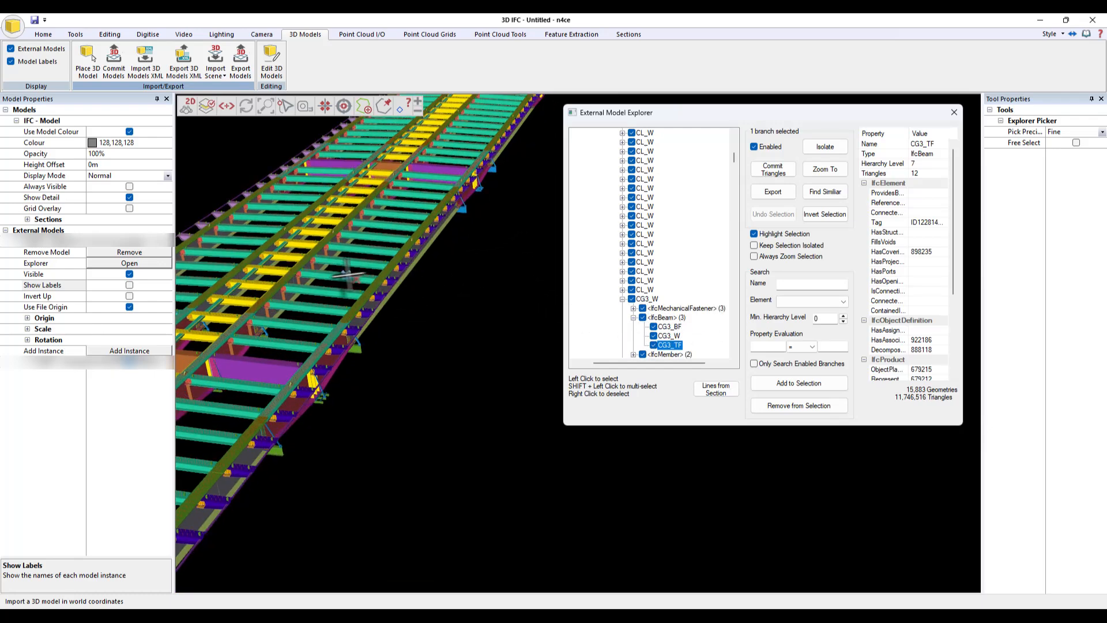
click(646, 301)
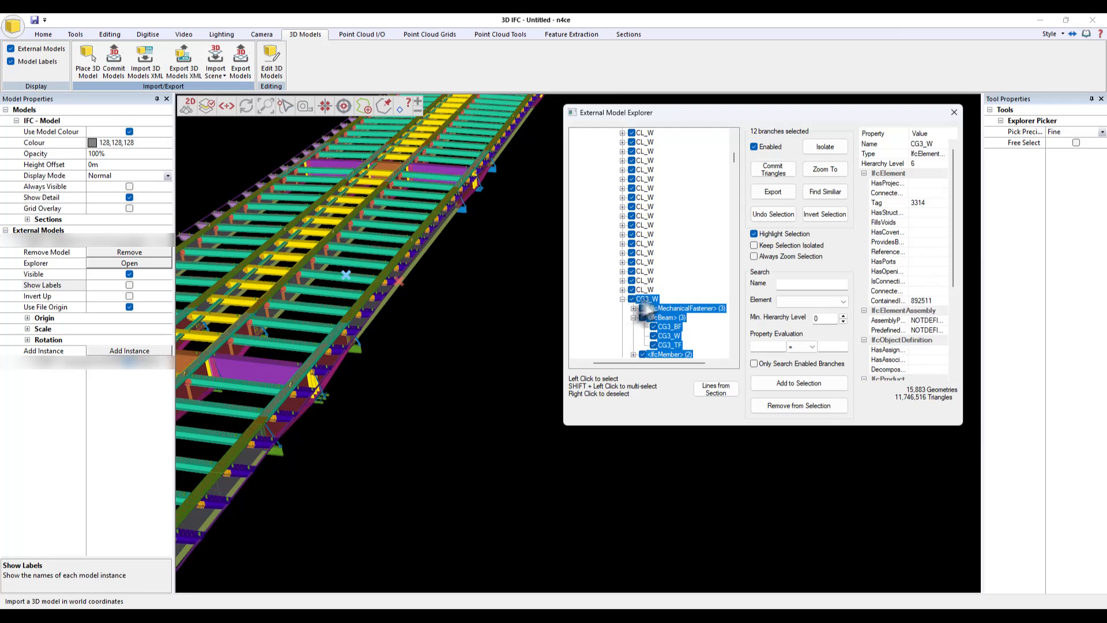
- Enable Keep Selection Isolated so only the CG3_W assembly is displayed
click(763, 248)
scroll(346, 275, up, 2)
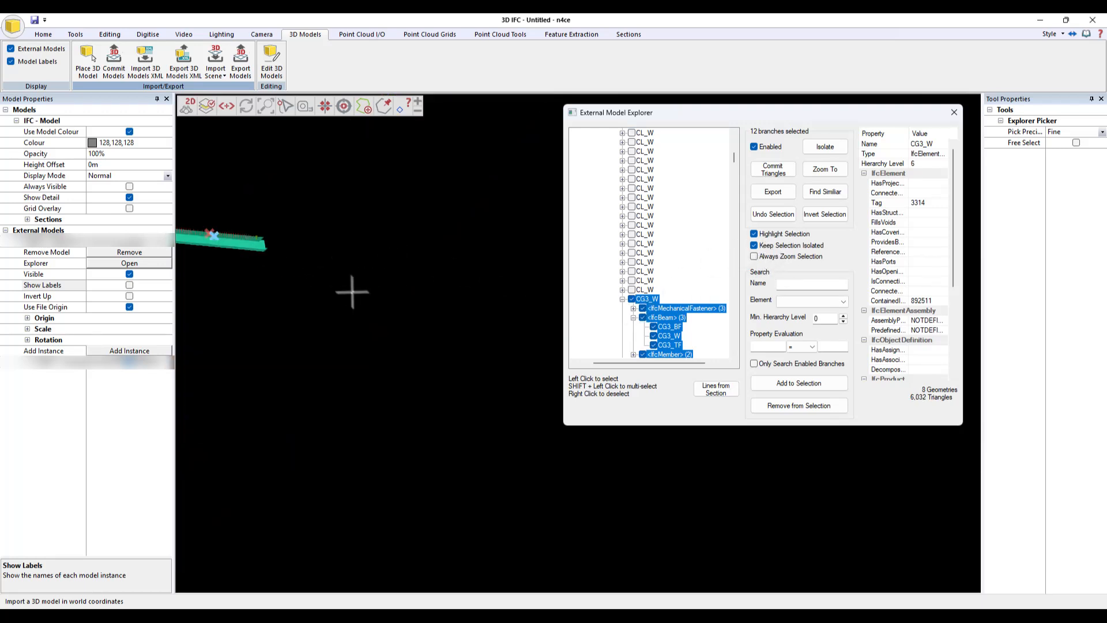
middle_drag(351, 292, 455, 319)
scroll(346, 337, up, 4)
middle_drag(362, 306, 393, 292)
scroll(509, 309, down, 3)
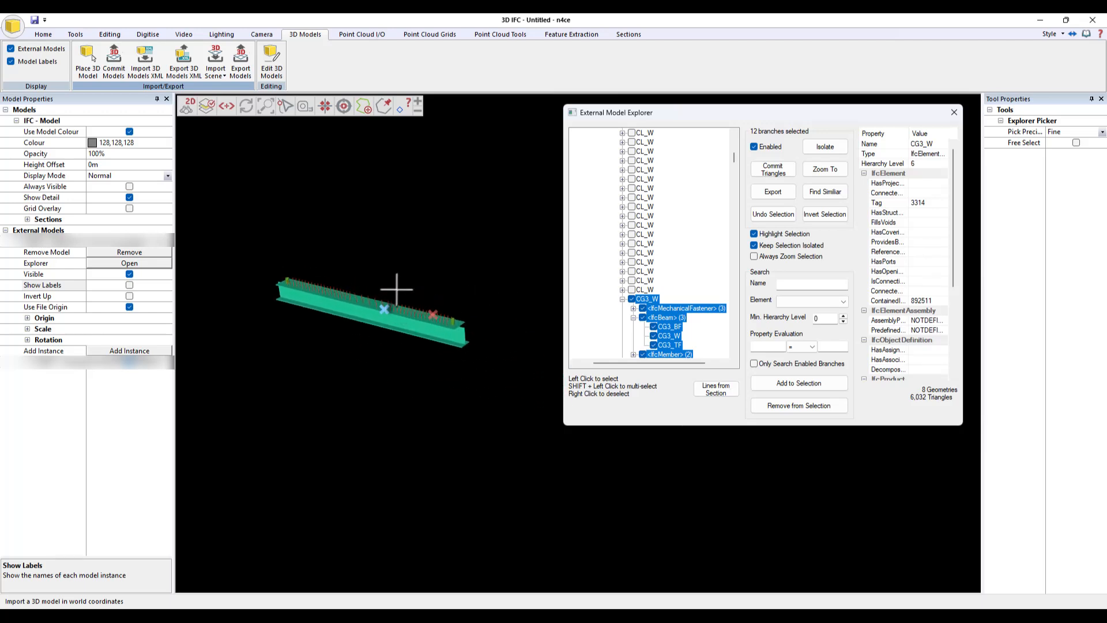
- Clear the selection and re-enable every branch of the model tree
click(425, 289)
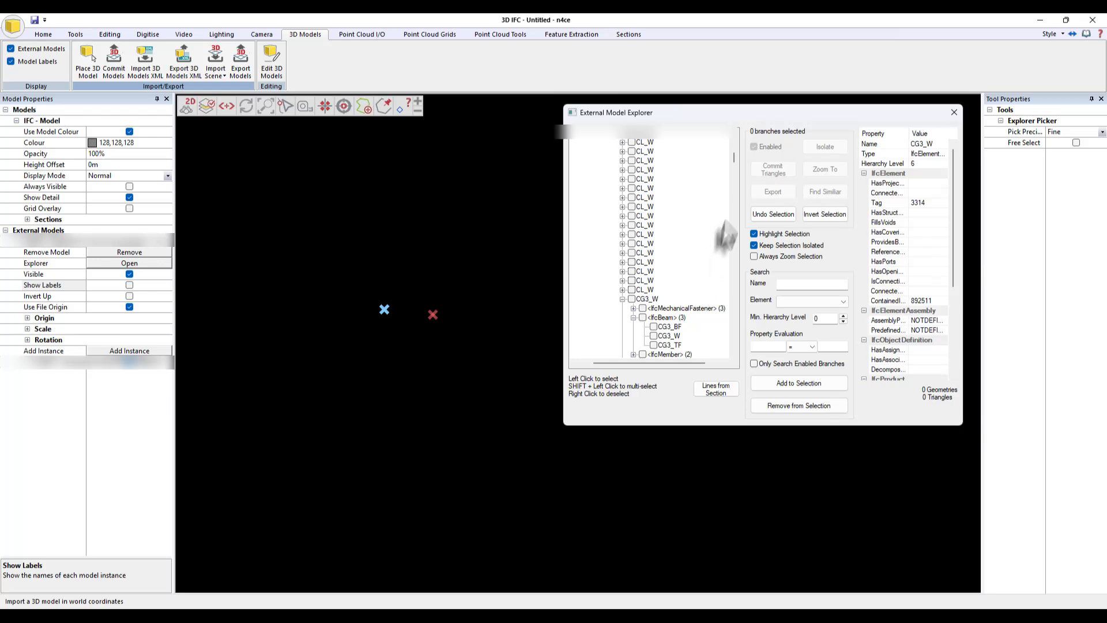
drag(734, 161, 734, 139)
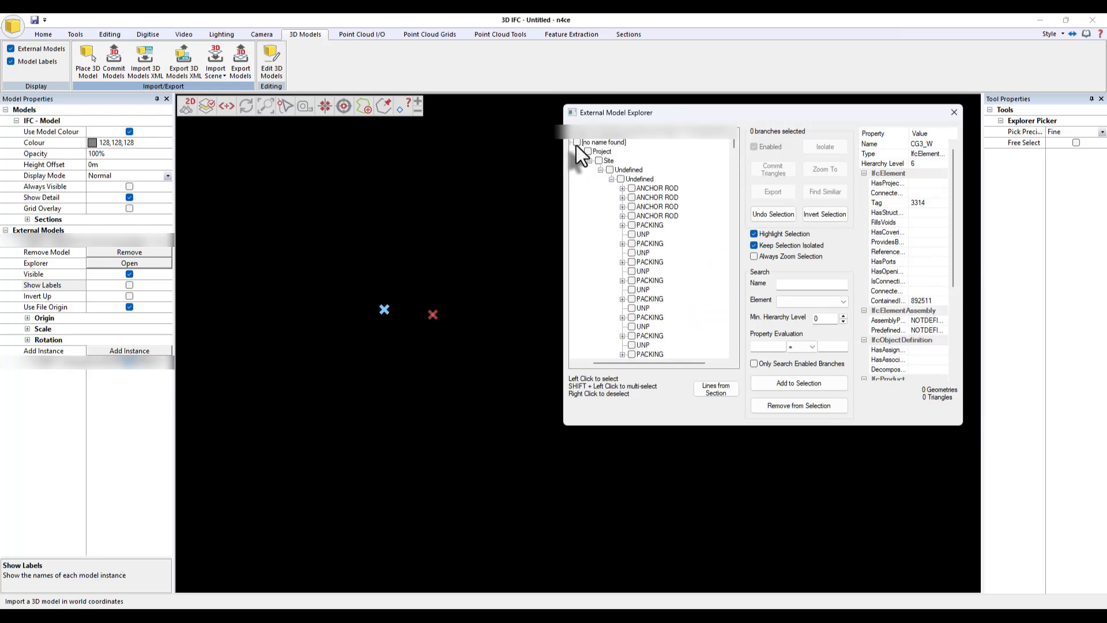
click(576, 143)
scroll(531, 501, down, 4)
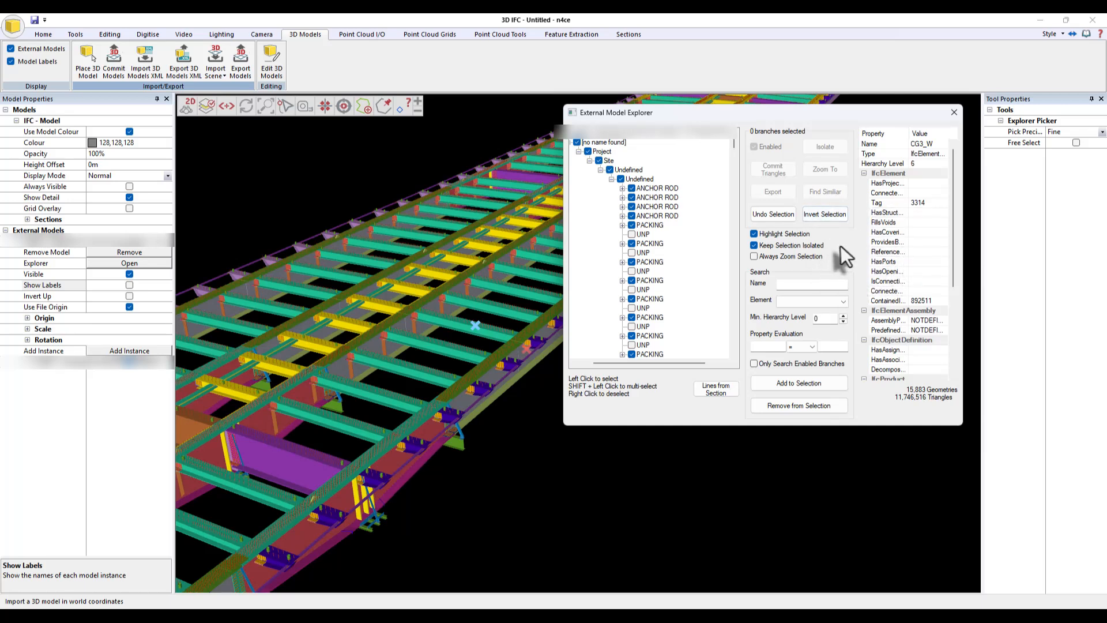
- Search for the IfcBeam element whose Tag equals 3310 and add it to the selection
click(829, 306)
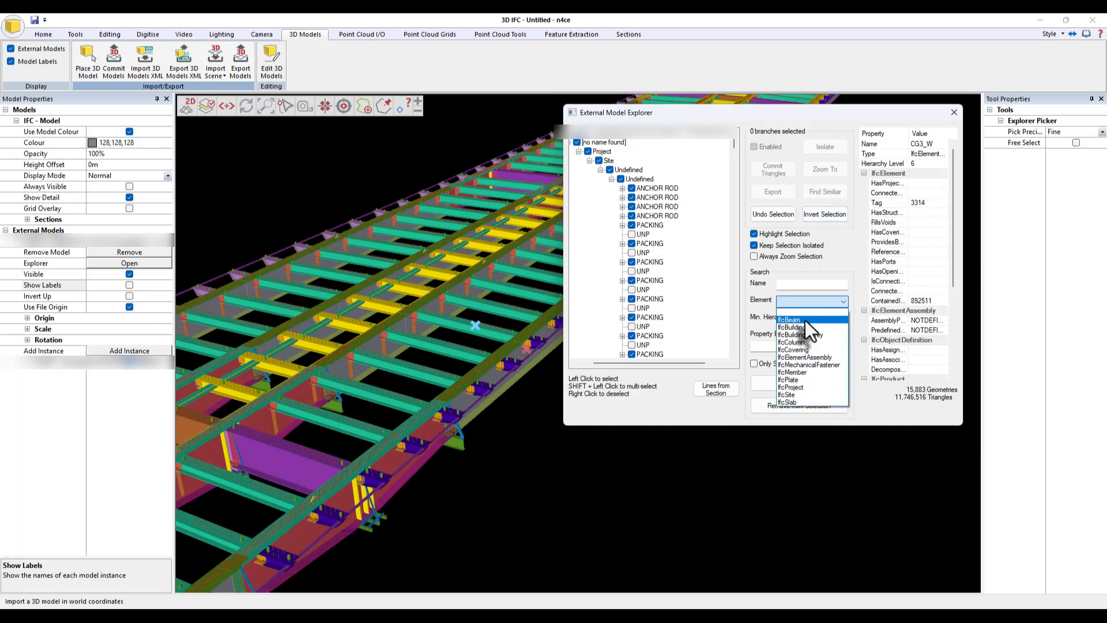
click(805, 320)
click(765, 347)
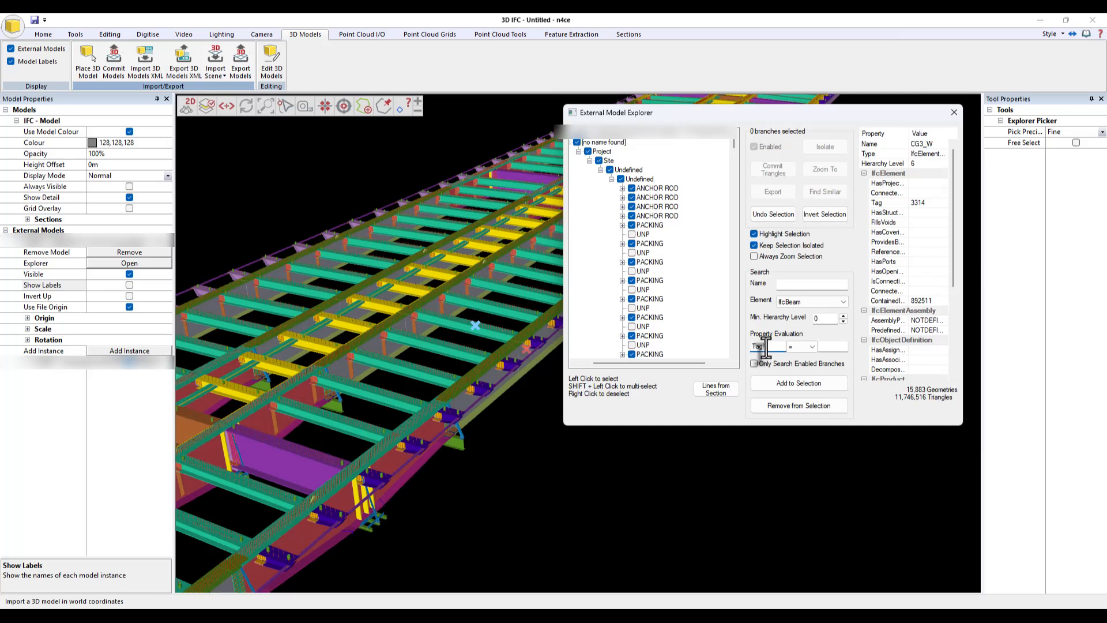
click(821, 347)
text(3310)
click(805, 383)
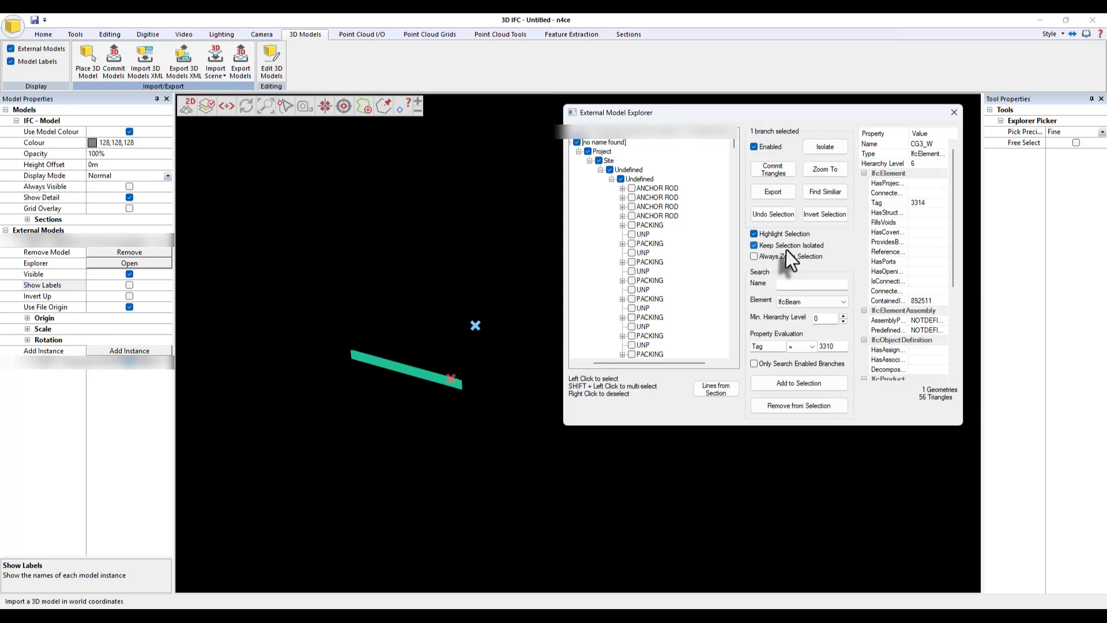
- Turn off selection isolation and zoom to the selected beam
click(755, 245)
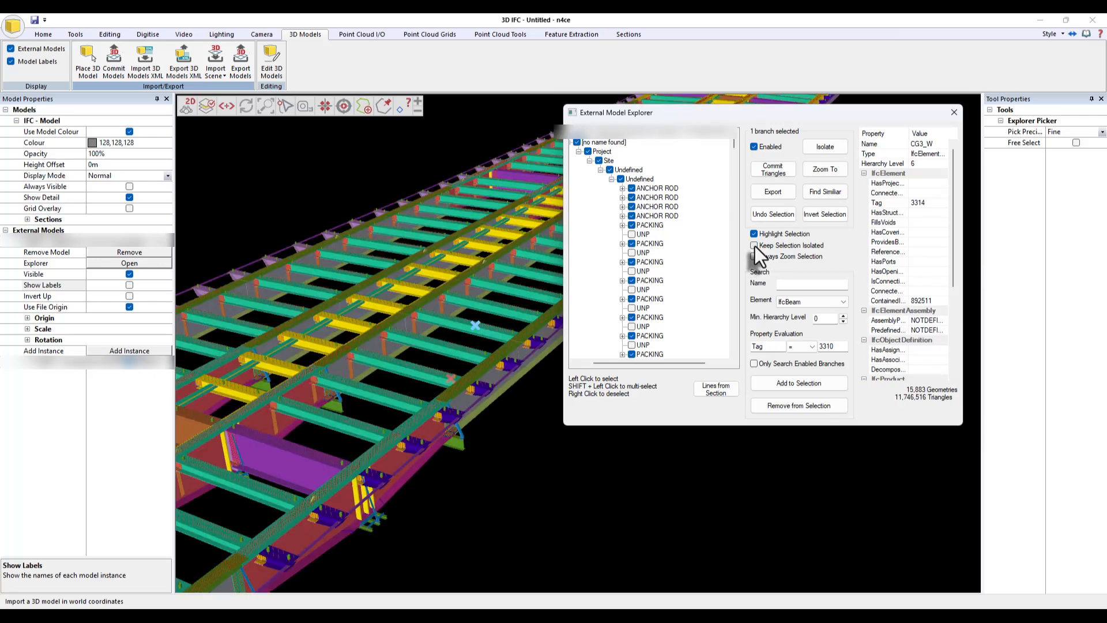
click(836, 171)
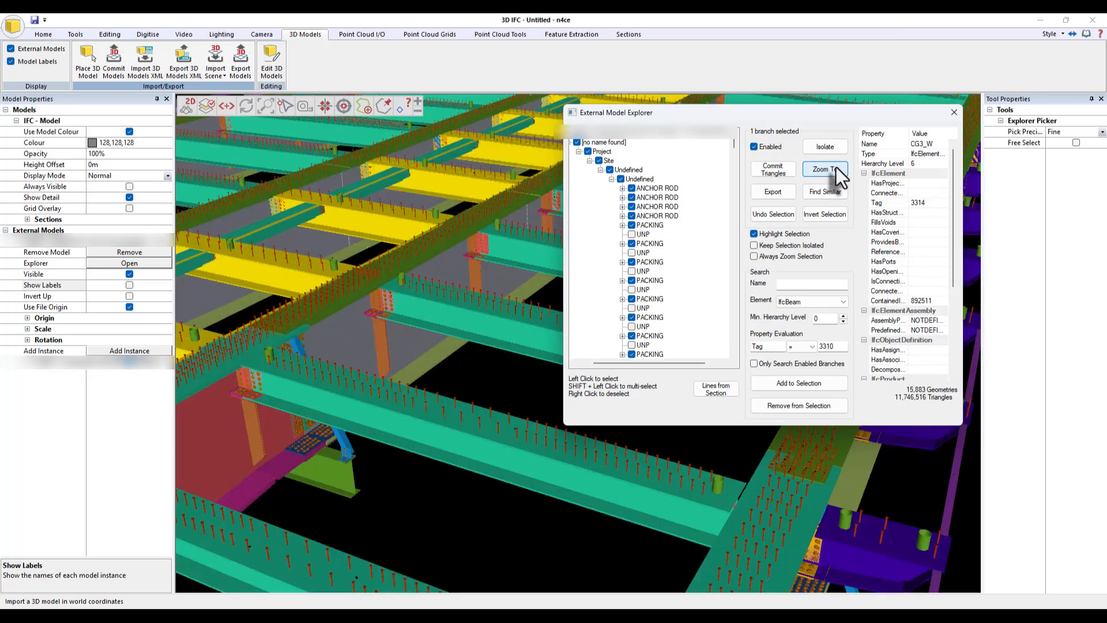
- Pick the beam web in the model and inspect its Tag property
drag(795, 113, 915, 78)
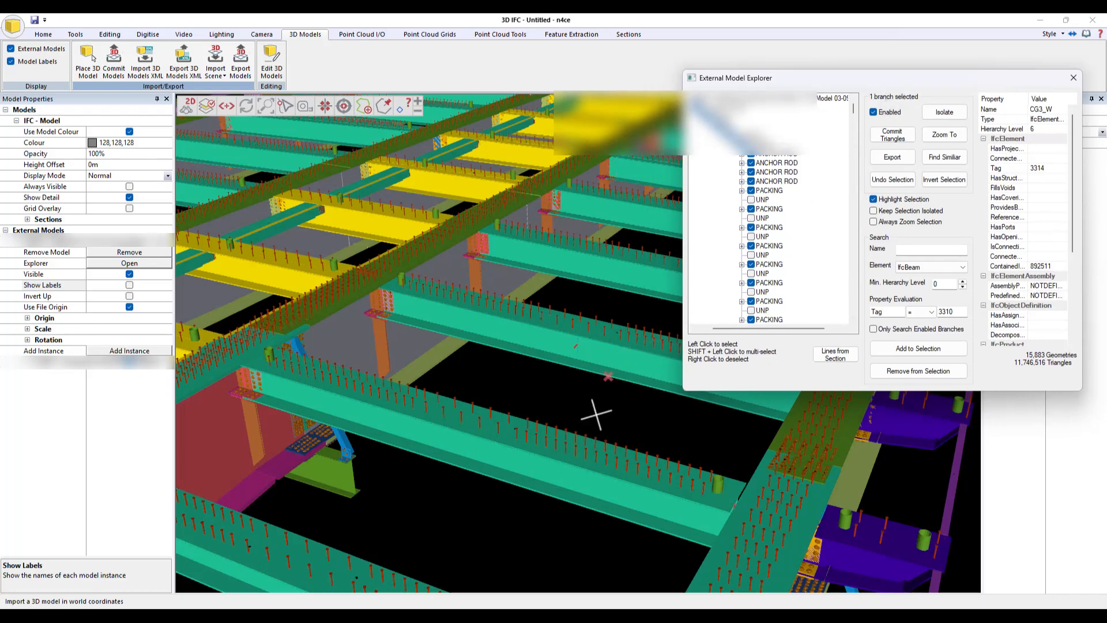
middle_drag(628, 403, 577, 410)
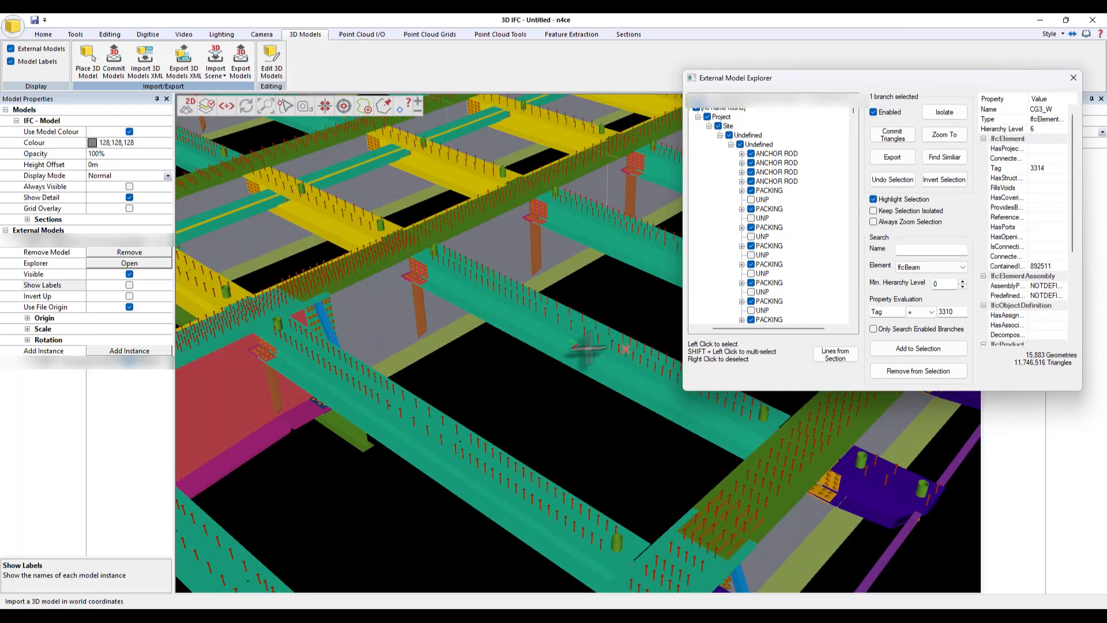
middle_drag(563, 395, 588, 378)
click(590, 348)
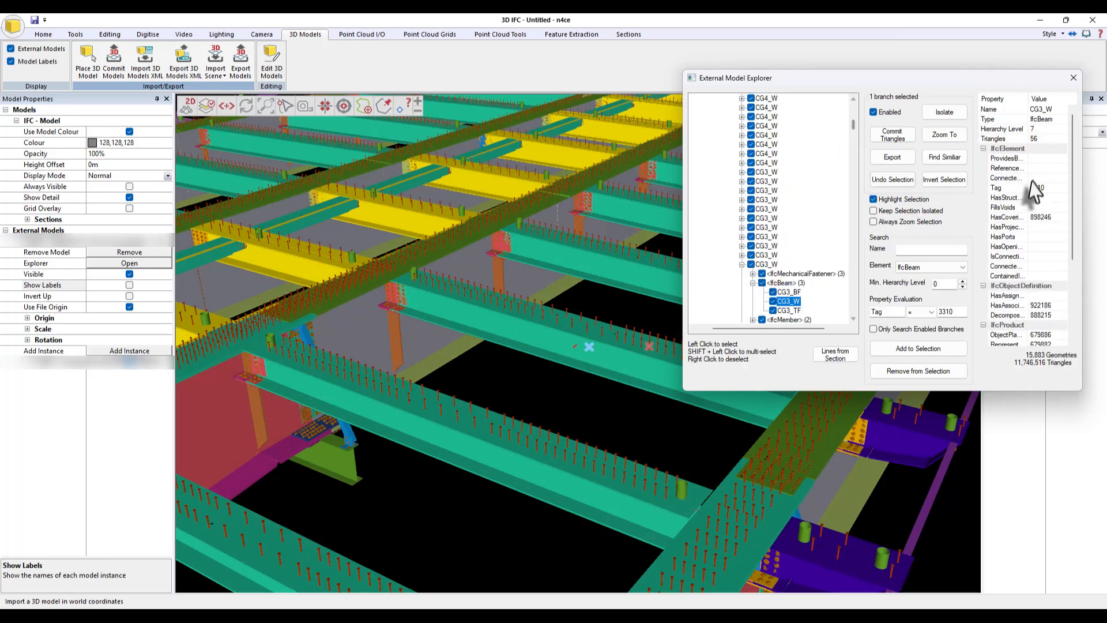
click(1000, 189)
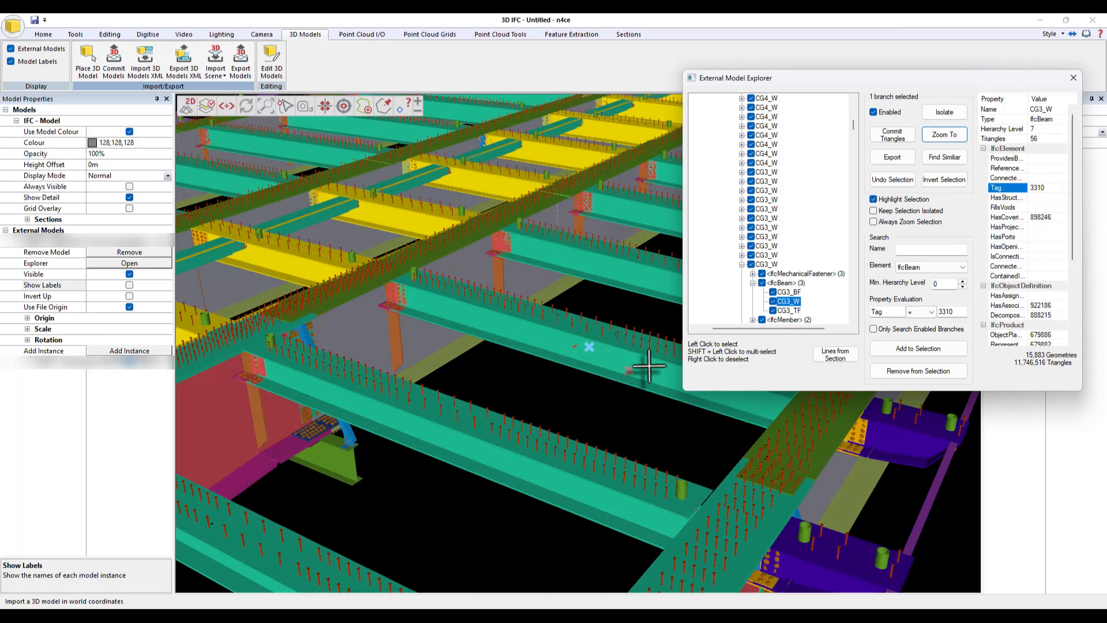
- Pick the beam's top and bottom flanges in the model to inspect them
middle_drag(589, 410, 604, 369)
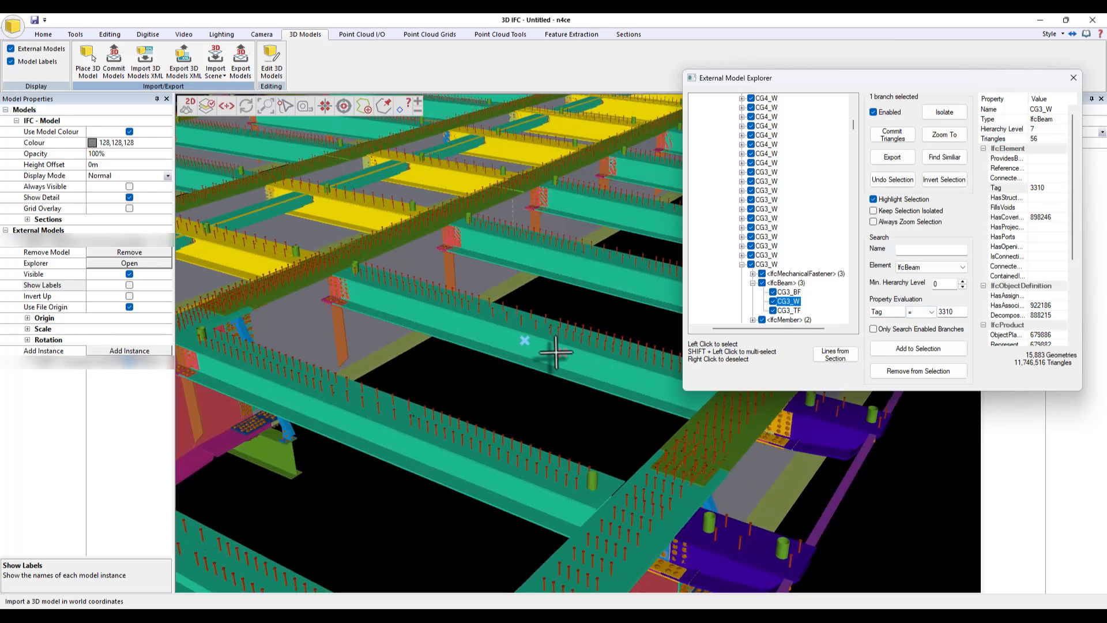
click(546, 335)
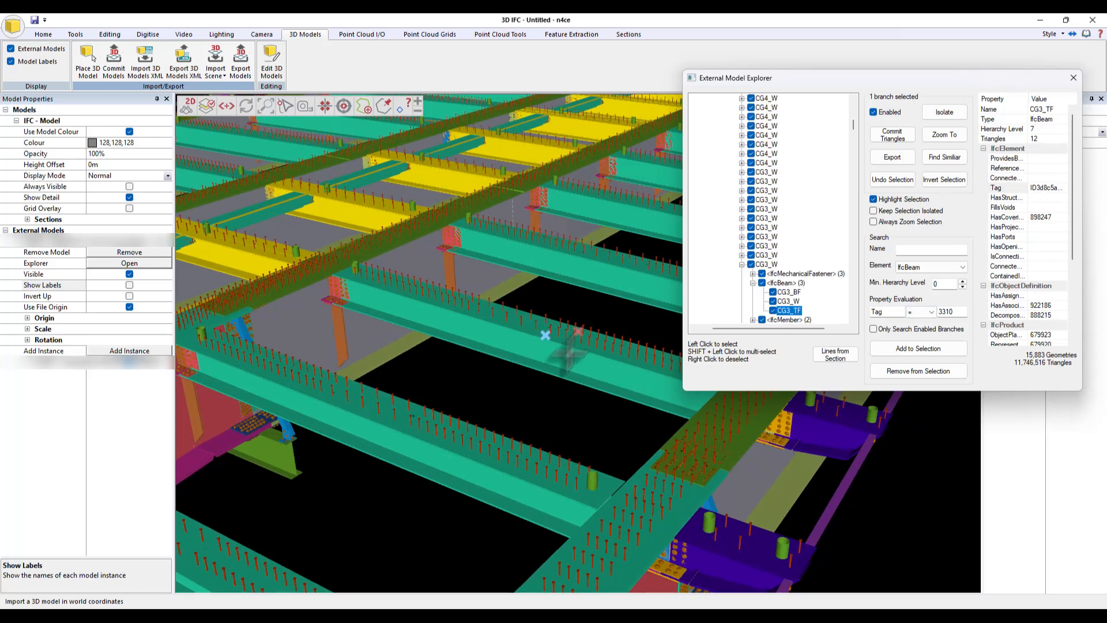
click(556, 373)
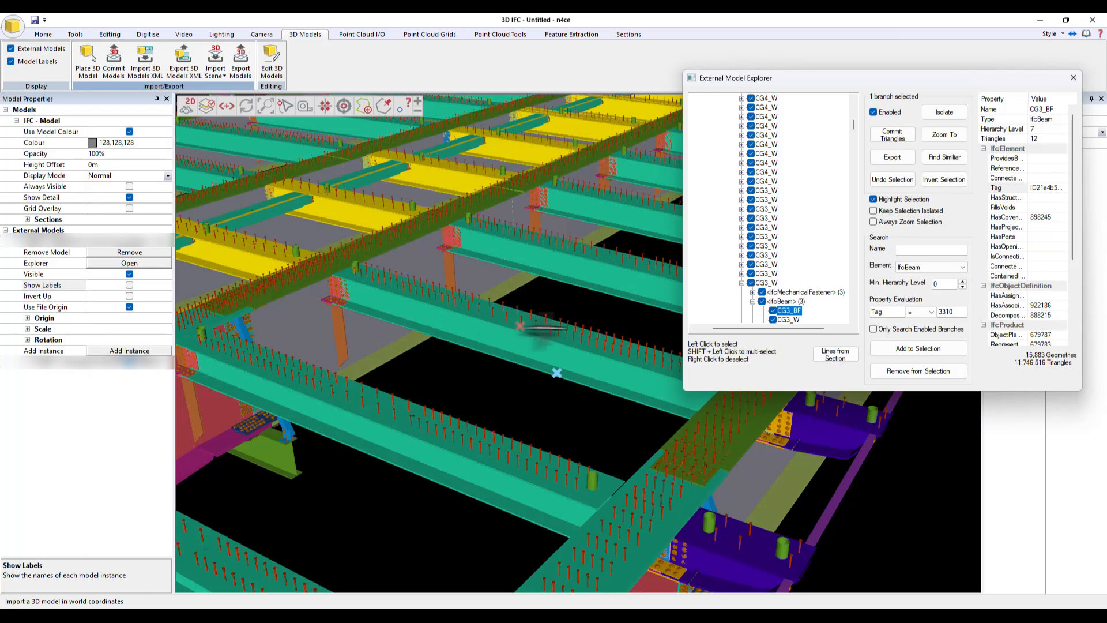
- Select the whole CG3_W assembly in the tree and show it isolated
click(760, 283)
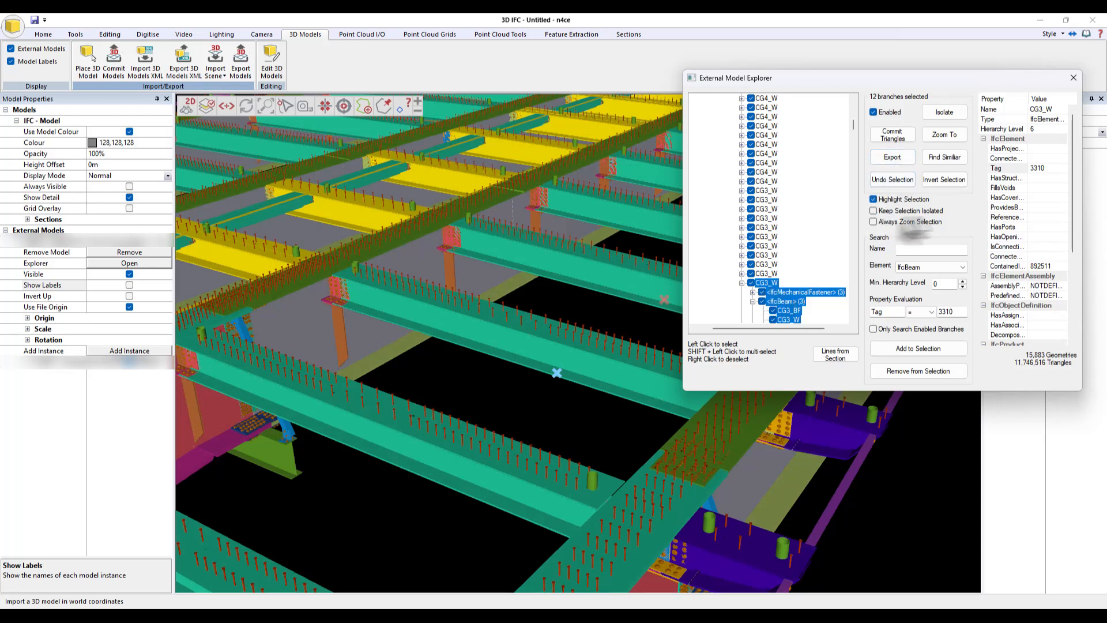
click(903, 212)
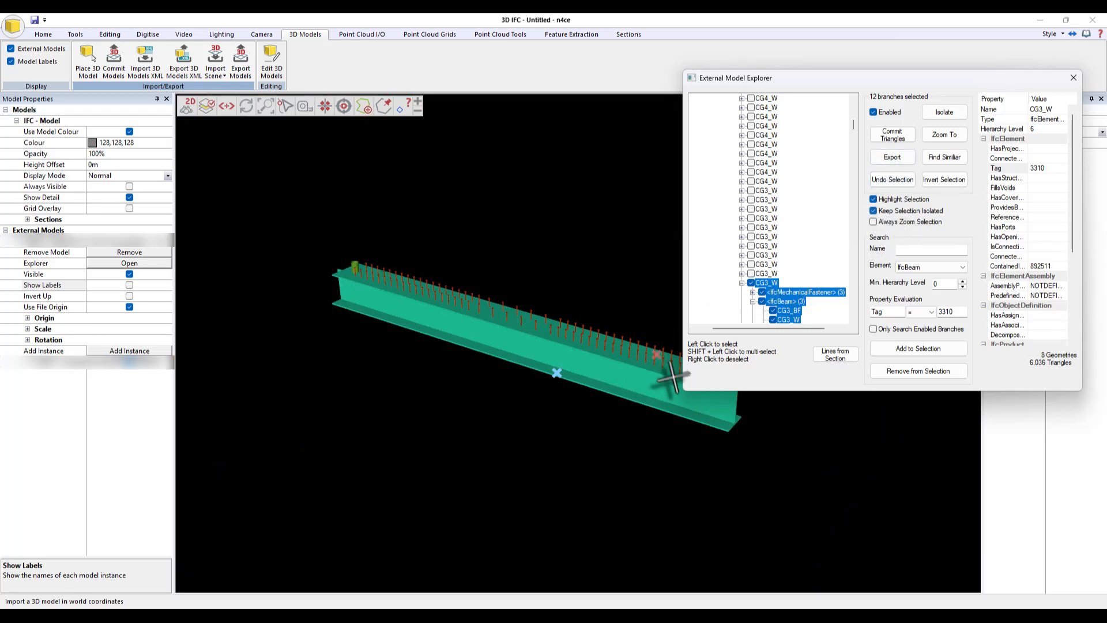
middle_drag(415, 389, 506, 378)
scroll(506, 378, up, 3)
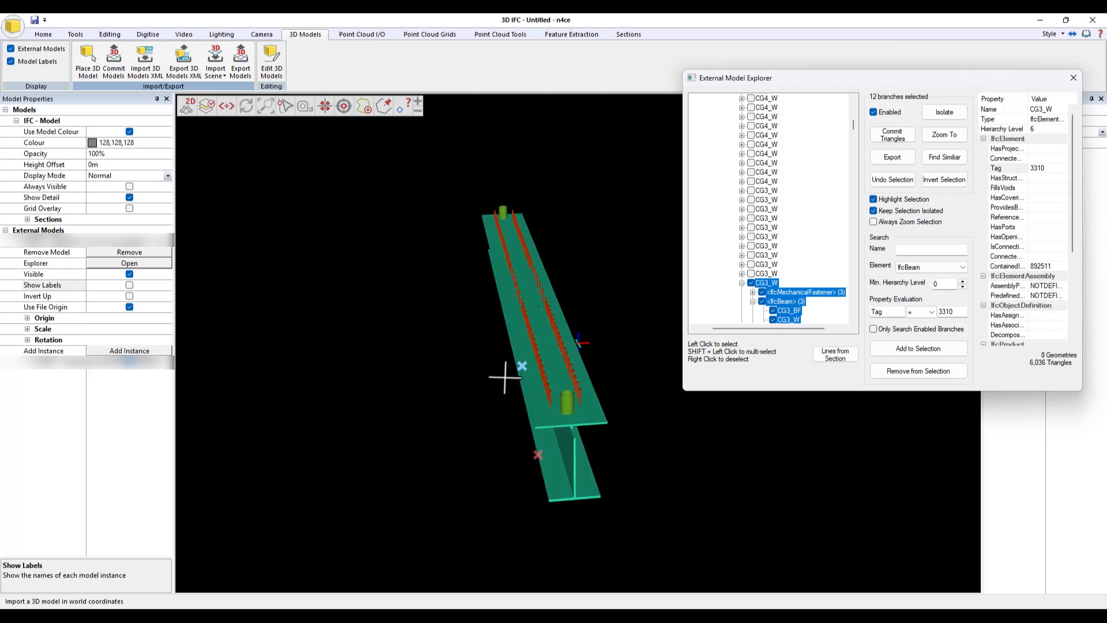
middle_drag(669, 471, 588, 455)
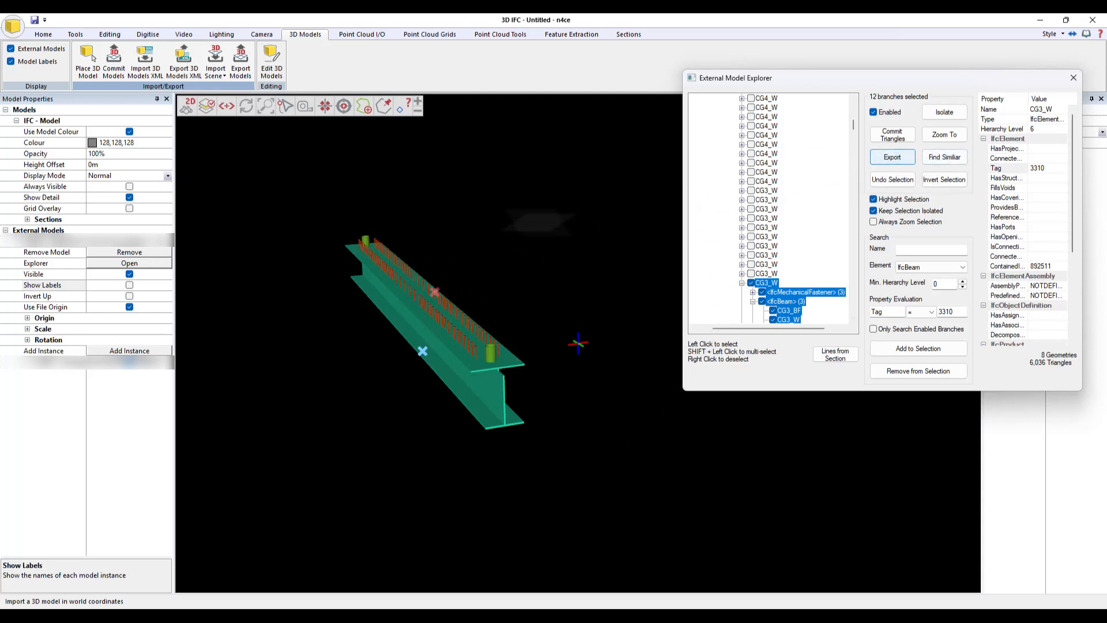
mouse_move(539, 316)
middle_down()
mouse_move(447, 318)
mouse_move(540, 317)
mouse_move(539, 331)
mouse_move(550, 302)
middle_up()
scroll(519, 327, up, 1)
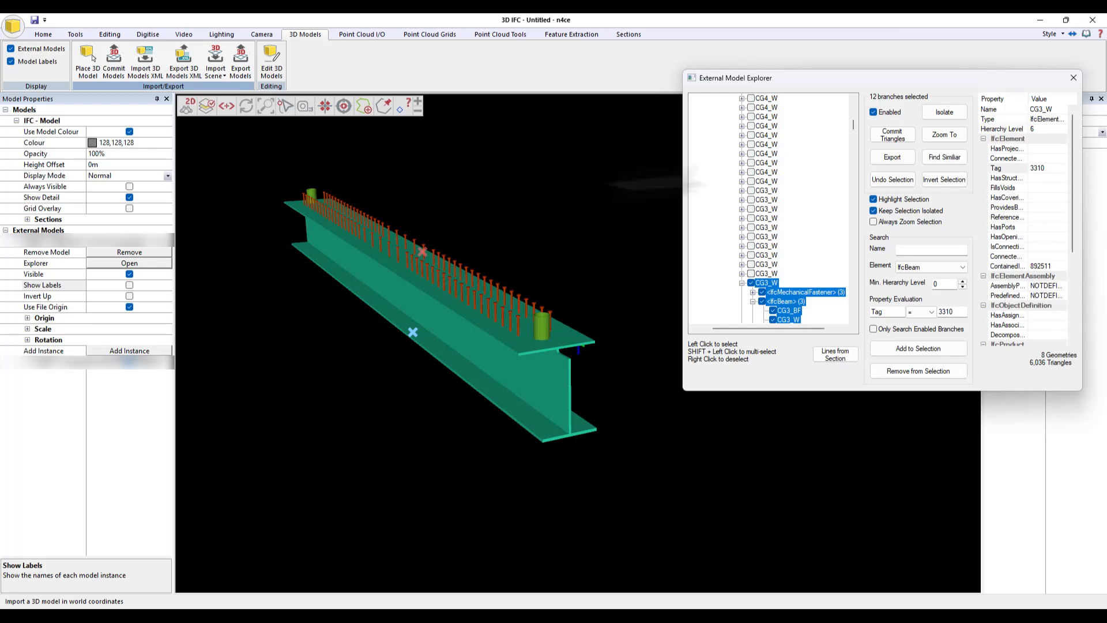
- Commit the isolated beam's triangles as a new model named Beam Template
click(901, 134)
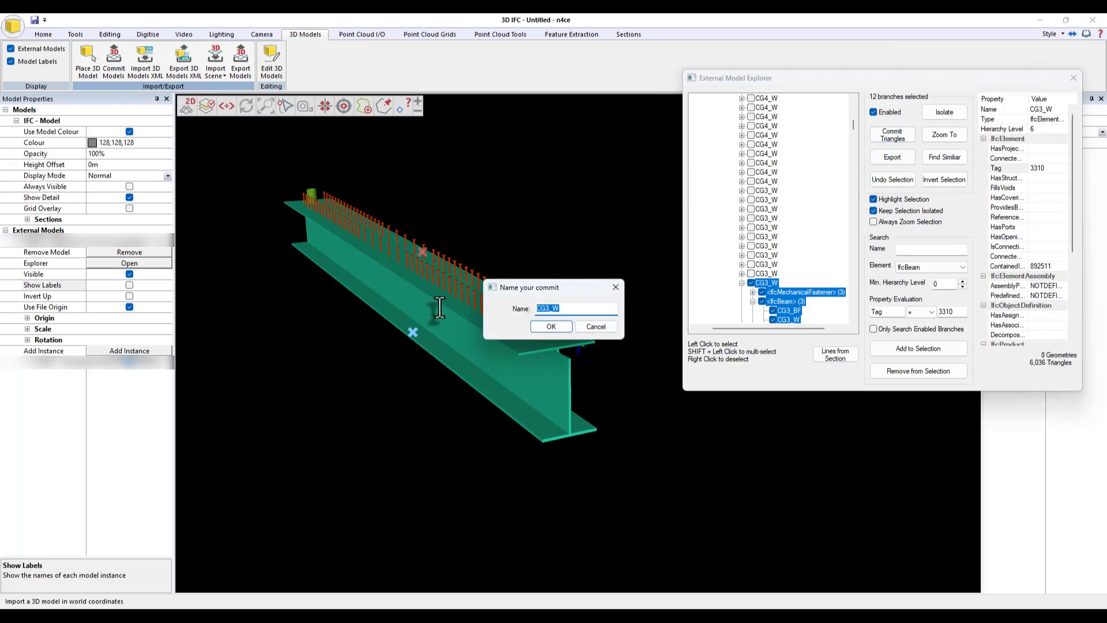
text(Beam Template)
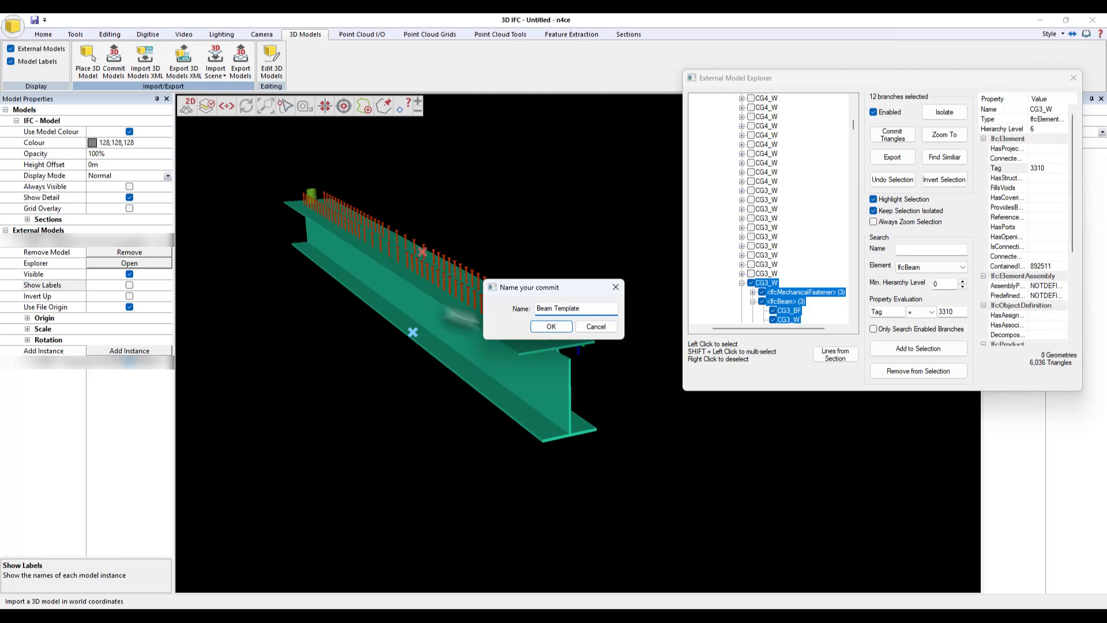
click(552, 327)
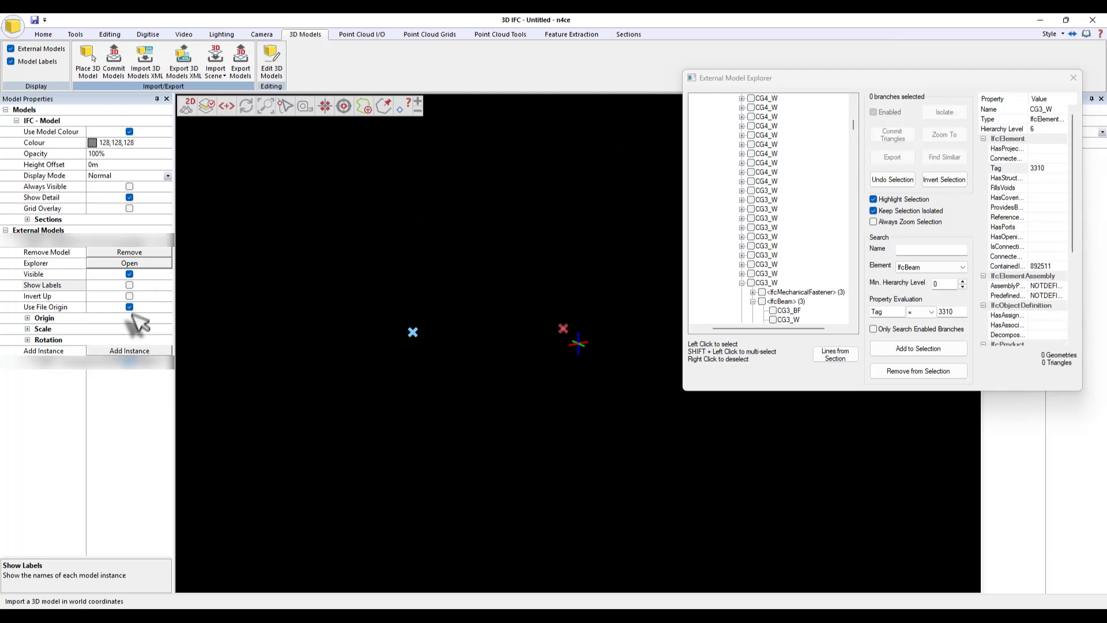
- Remove the IFC model from the 3D view and close the 3D and model windows
click(140, 253)
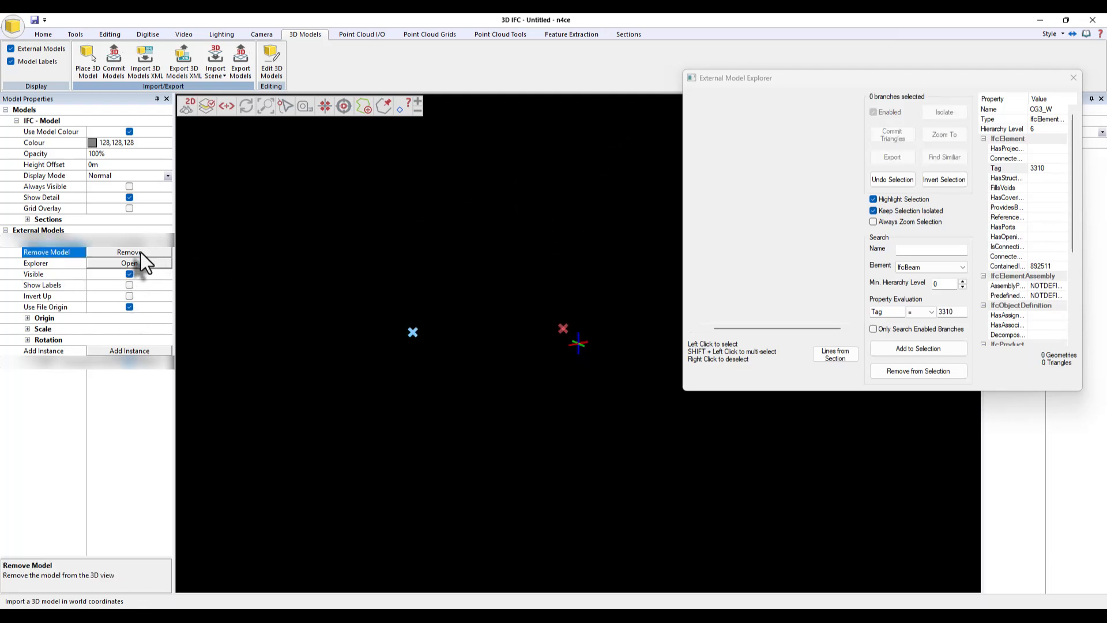
click(1092, 19)
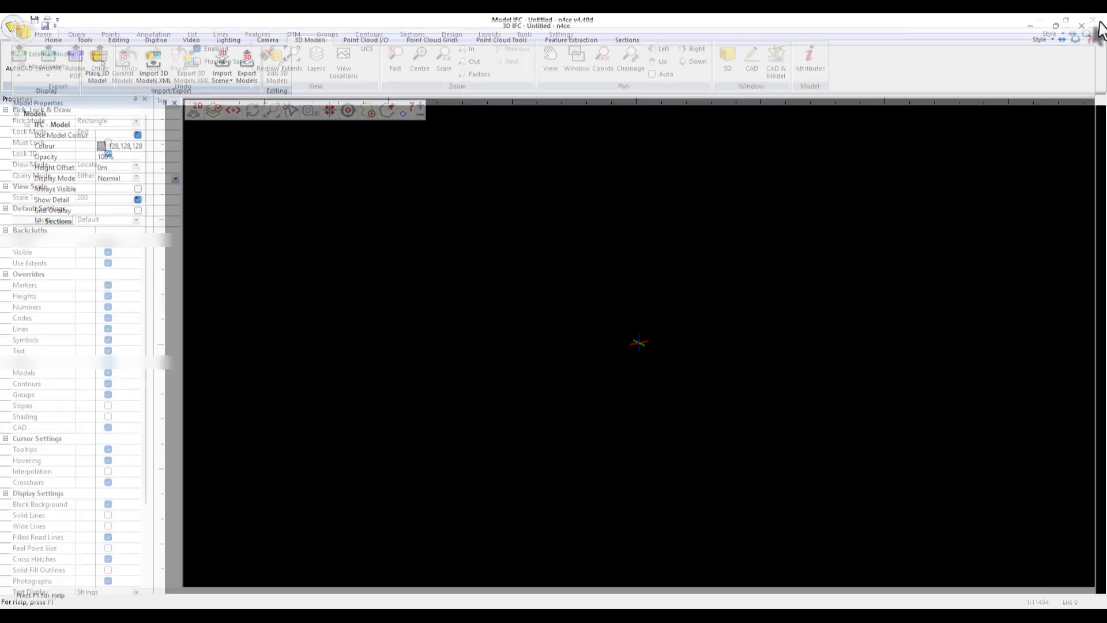
click(1092, 19)
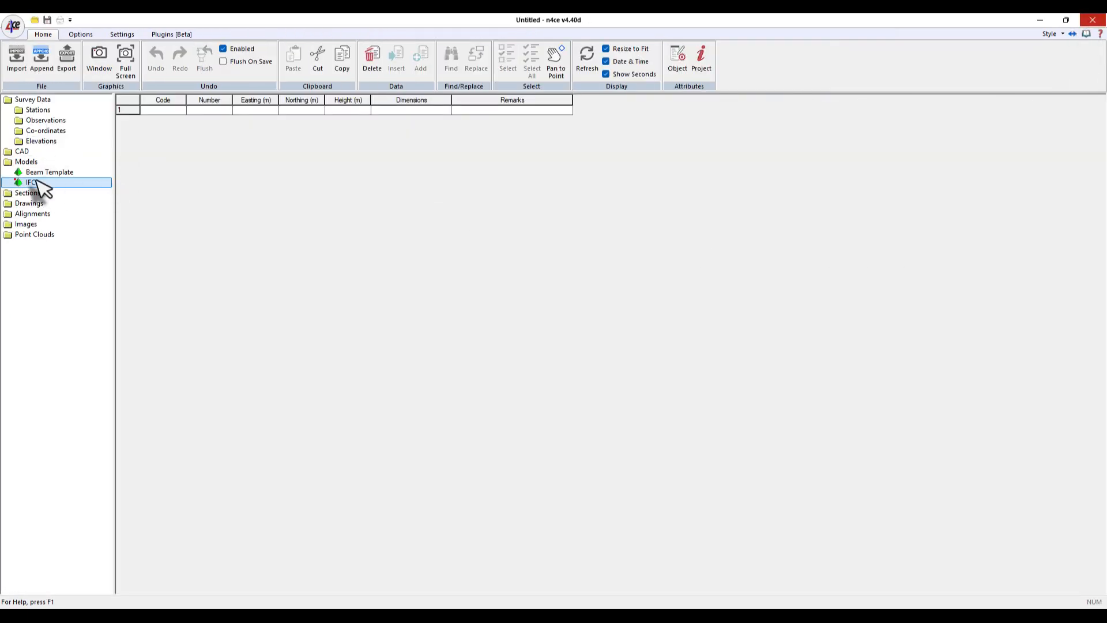
- Open the Beam Template model in its own maximized window and turn off the contours display
click(36, 171)
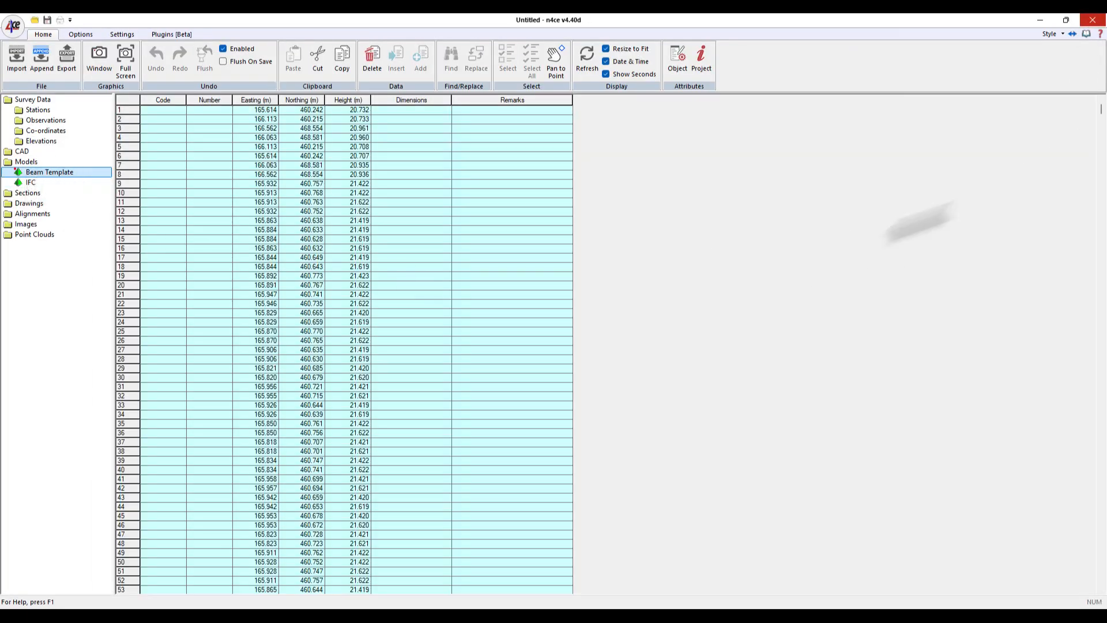
double_click(18, 173)
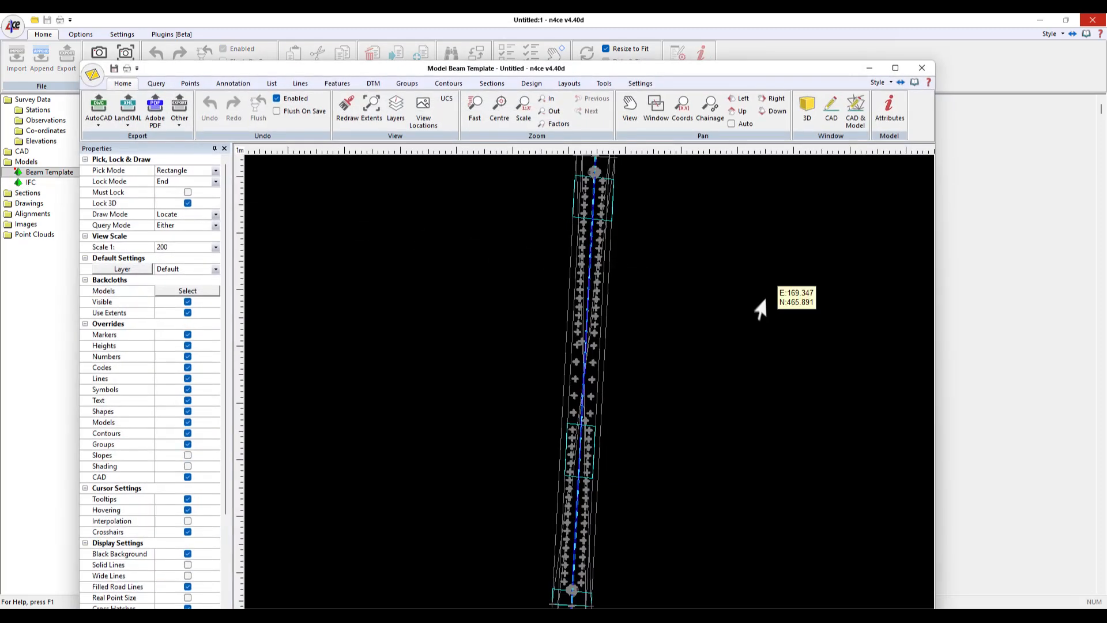
click(896, 68)
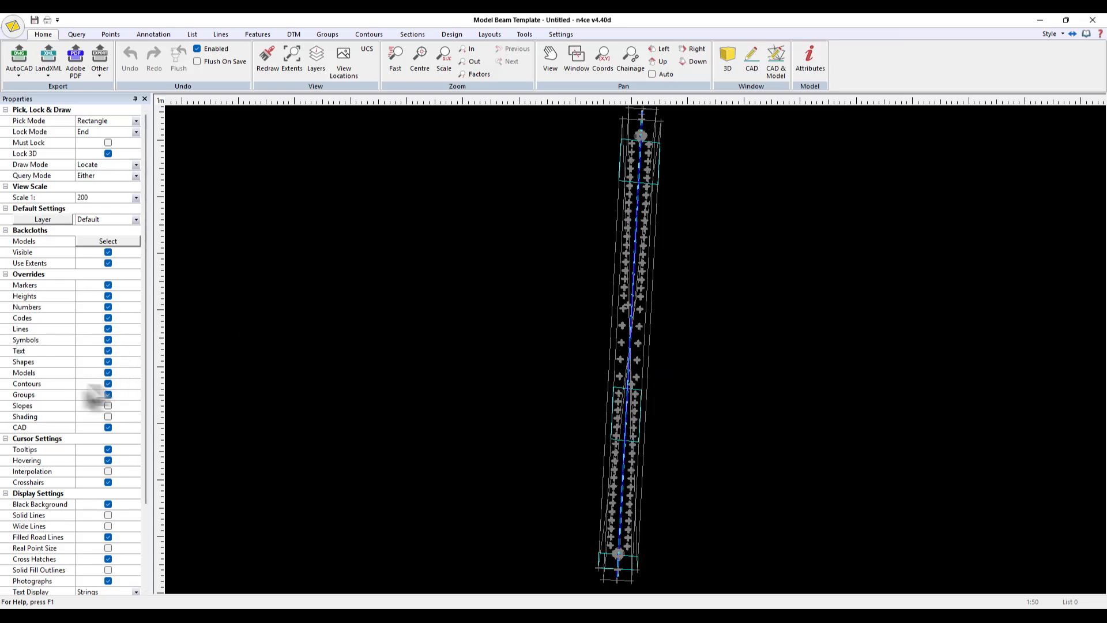
click(111, 383)
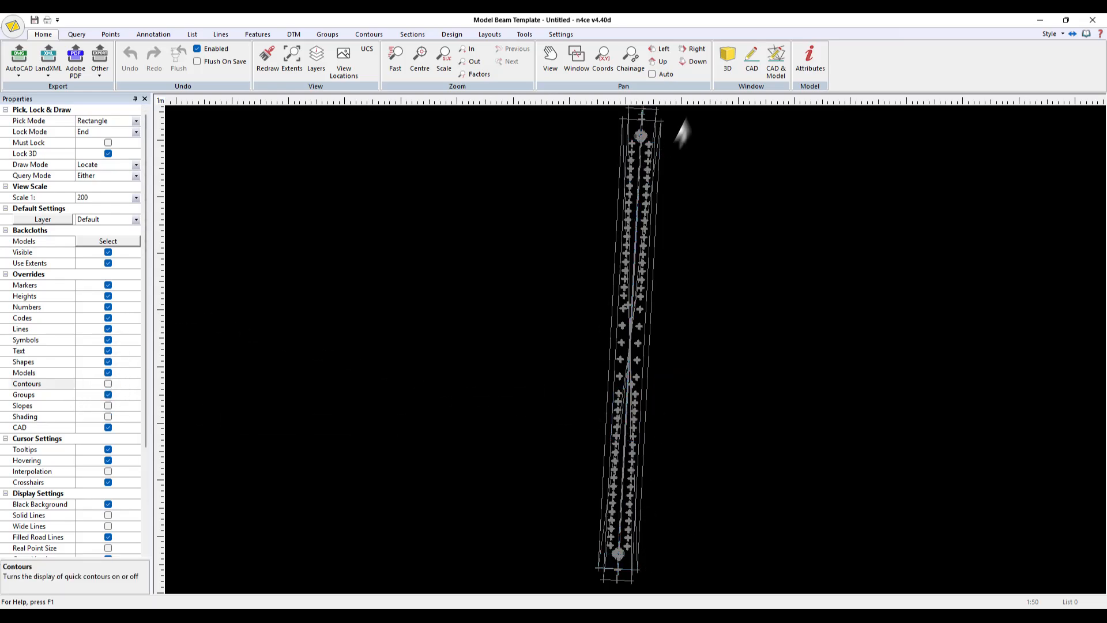
- Open a 3D view of the Beam Template and set its display mode to Wireframe
click(730, 62)
drag(699, 462, 551, 327)
double_click(474, 414)
scroll(585, 412, up, 2)
scroll(585, 412, up, 3)
drag(501, 415, 628, 431)
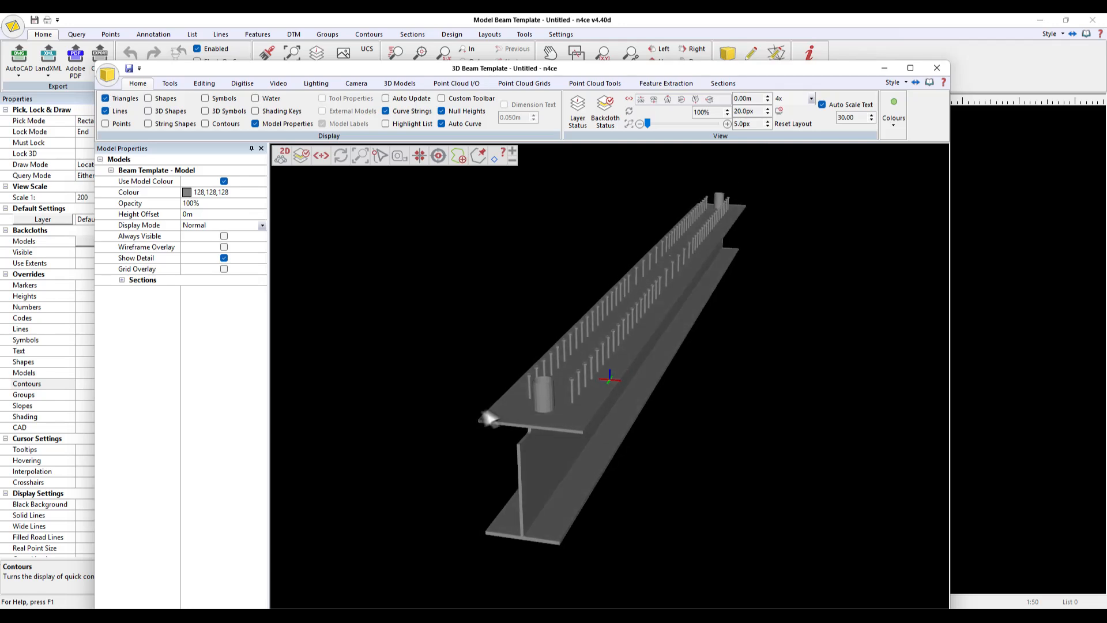
drag(793, 345, 692, 329)
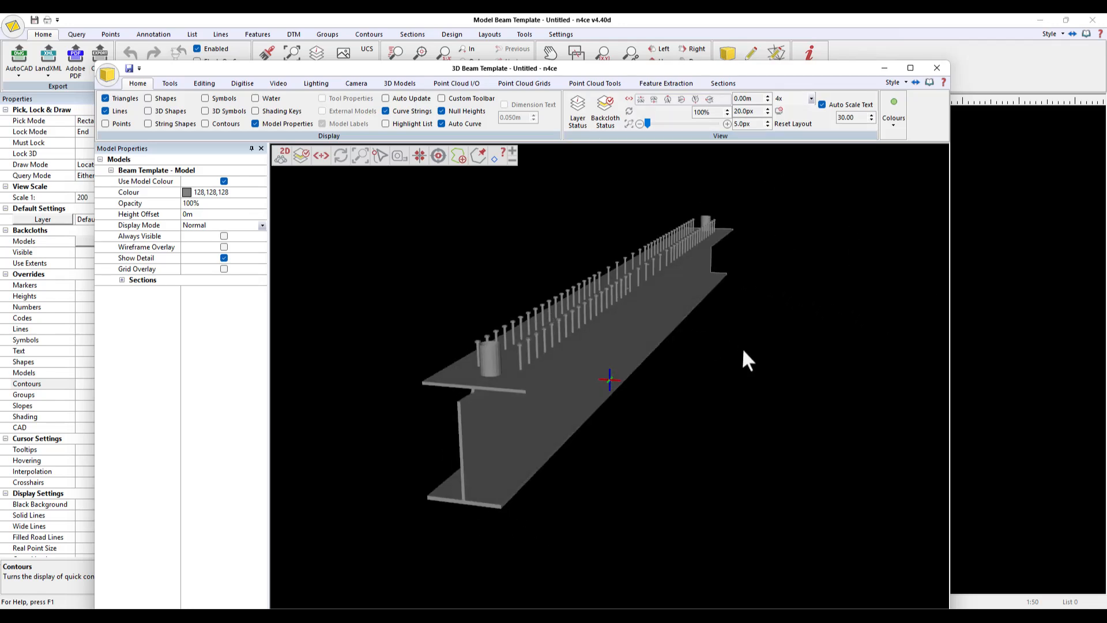
drag(593, 373, 739, 362)
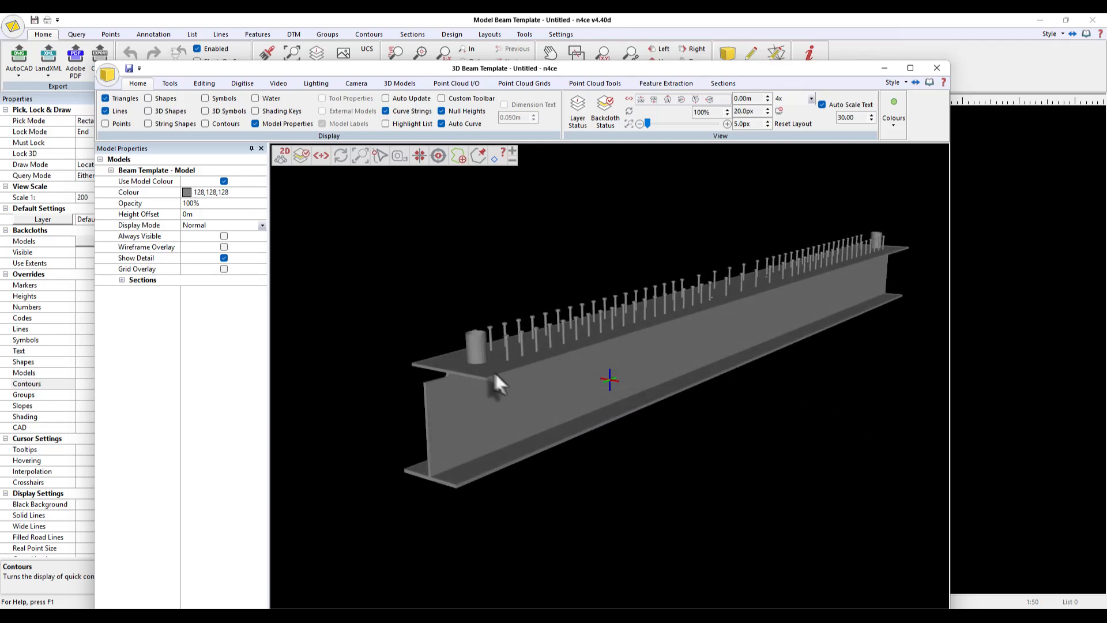
drag(495, 374, 447, 377)
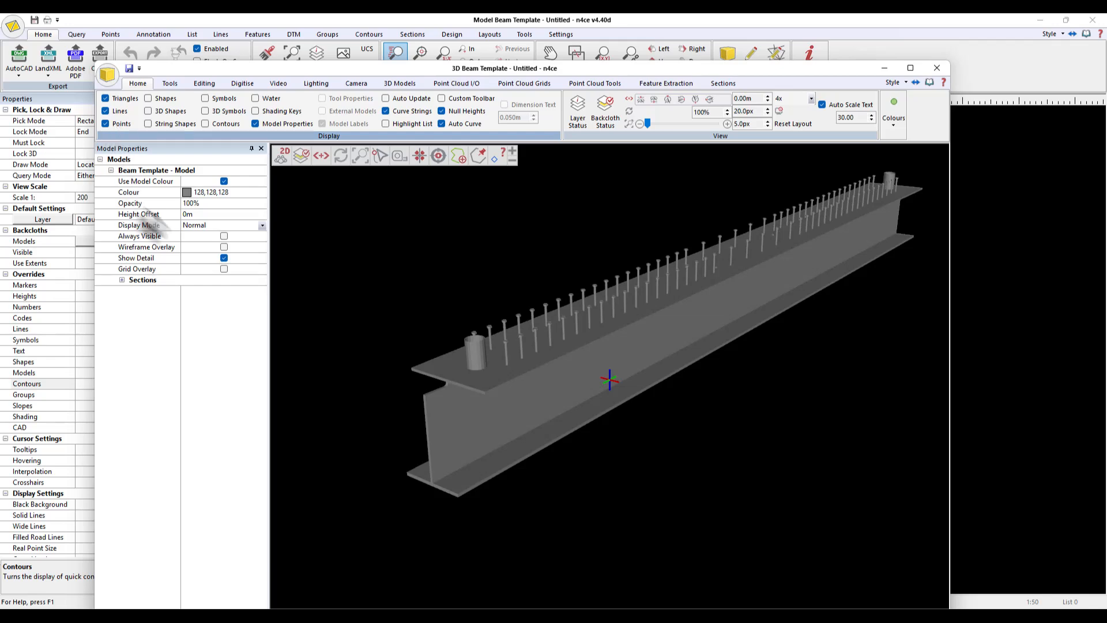
click(261, 226)
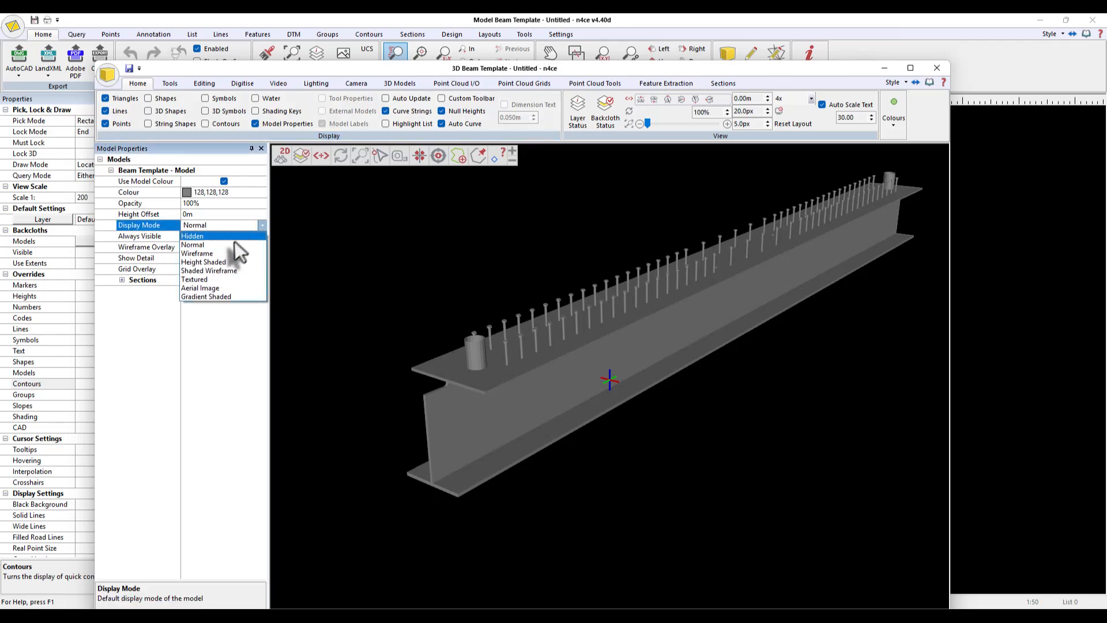
click(231, 254)
mouse_move(508, 381)
mouse_down()
mouse_move(548, 403)
mouse_move(596, 365)
mouse_move(685, 419)
mouse_move(641, 465)
mouse_move(572, 422)
mouse_move(682, 399)
mouse_move(590, 373)
mouse_move(543, 390)
mouse_move(513, 379)
mouse_move(552, 376)
mouse_move(520, 377)
mouse_move(486, 404)
mouse_move(500, 402)
mouse_up()
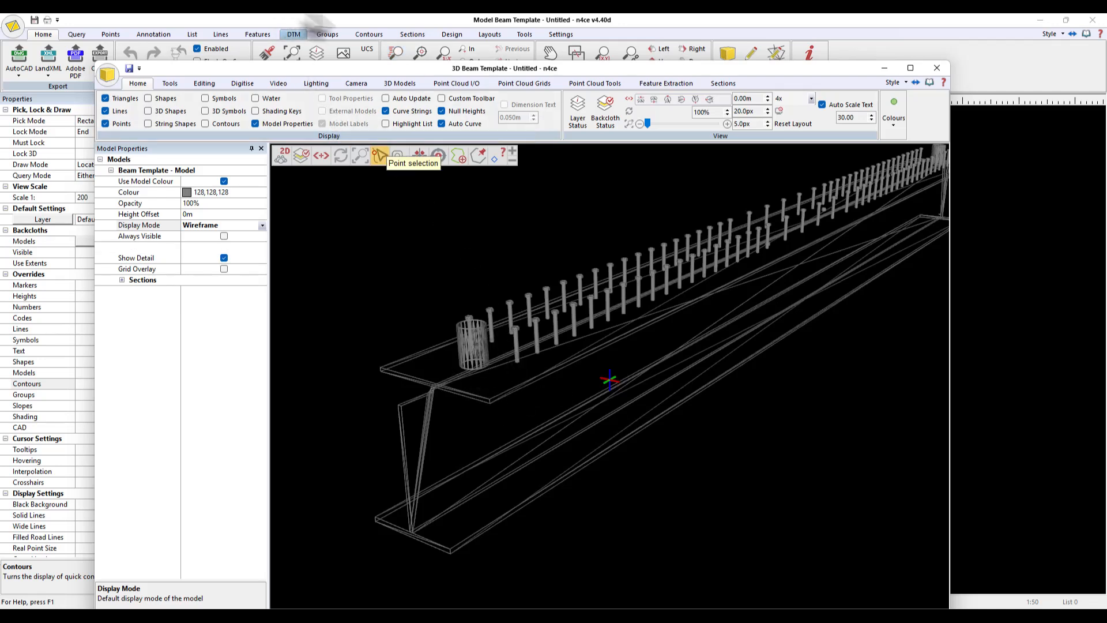
- Add a survey code prefix NODE with the description IFC Node and a red point marker pen
click(324, 17)
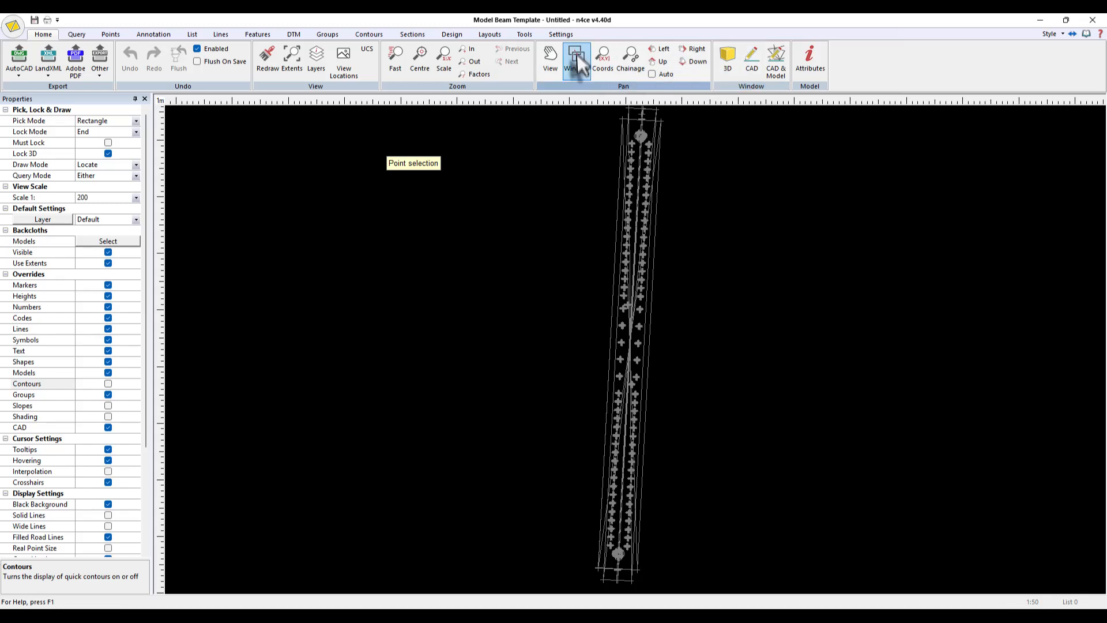
click(557, 33)
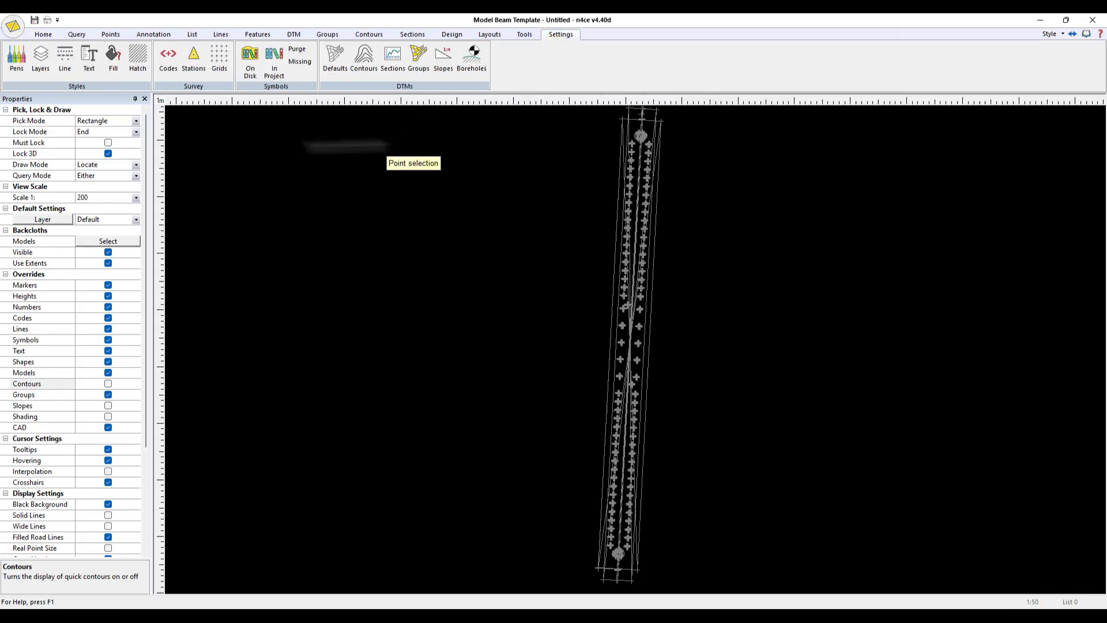
click(168, 58)
drag(506, 268, 490, 365)
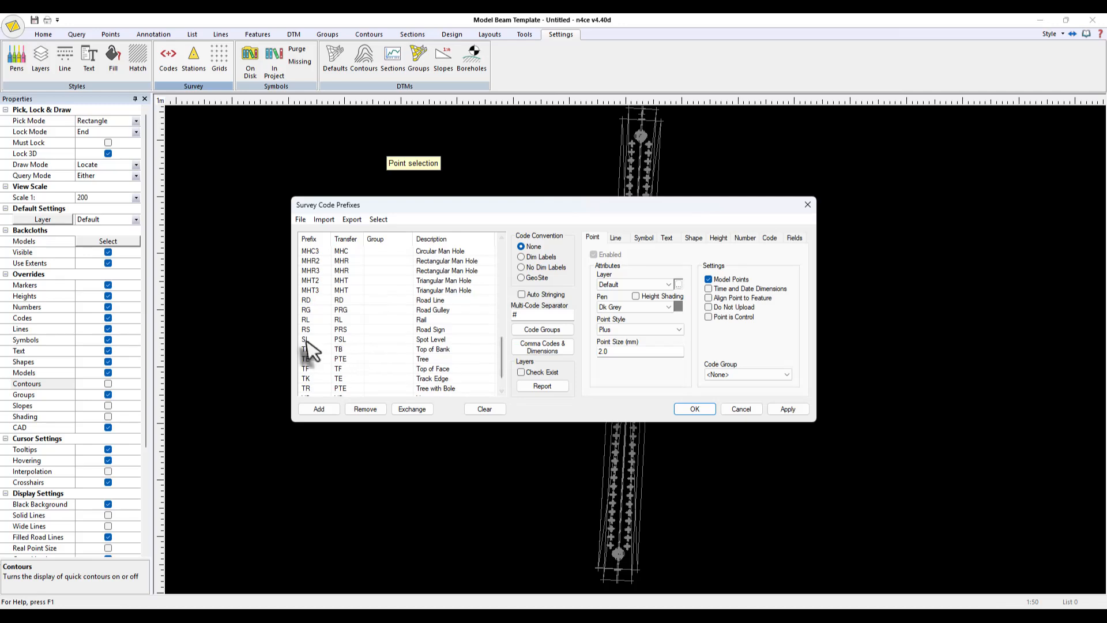
click(311, 341)
click(319, 409)
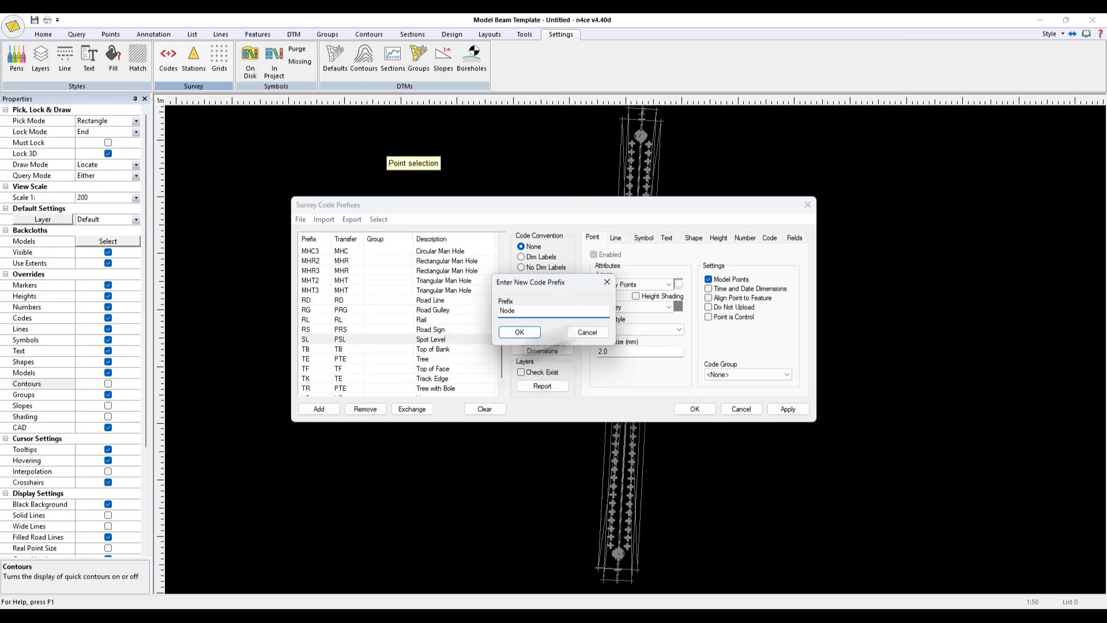
click(525, 332)
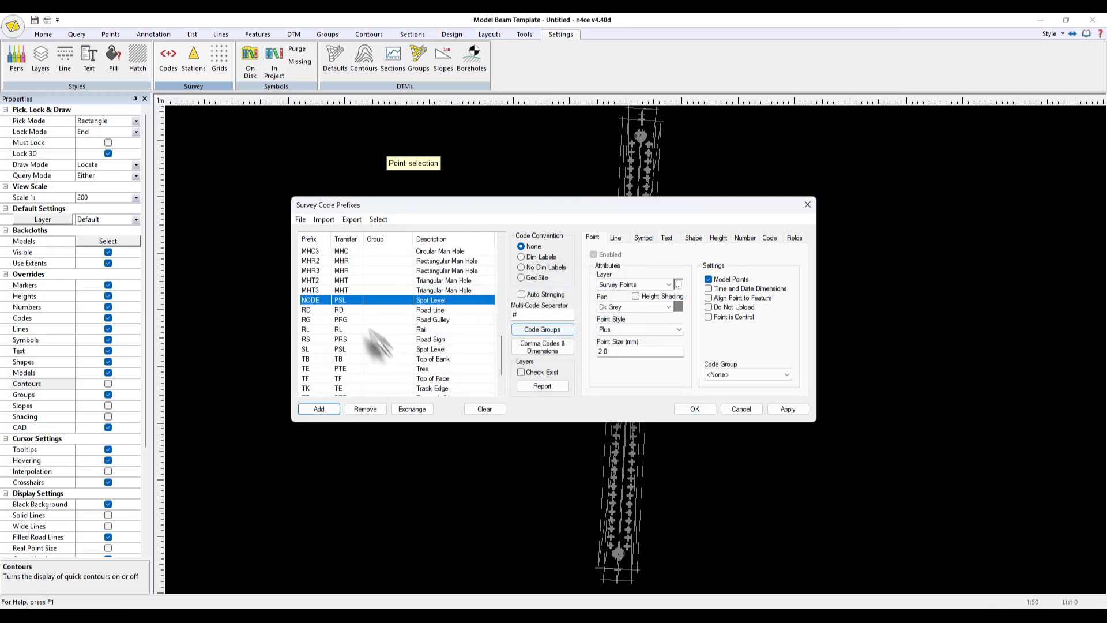
click(431, 300)
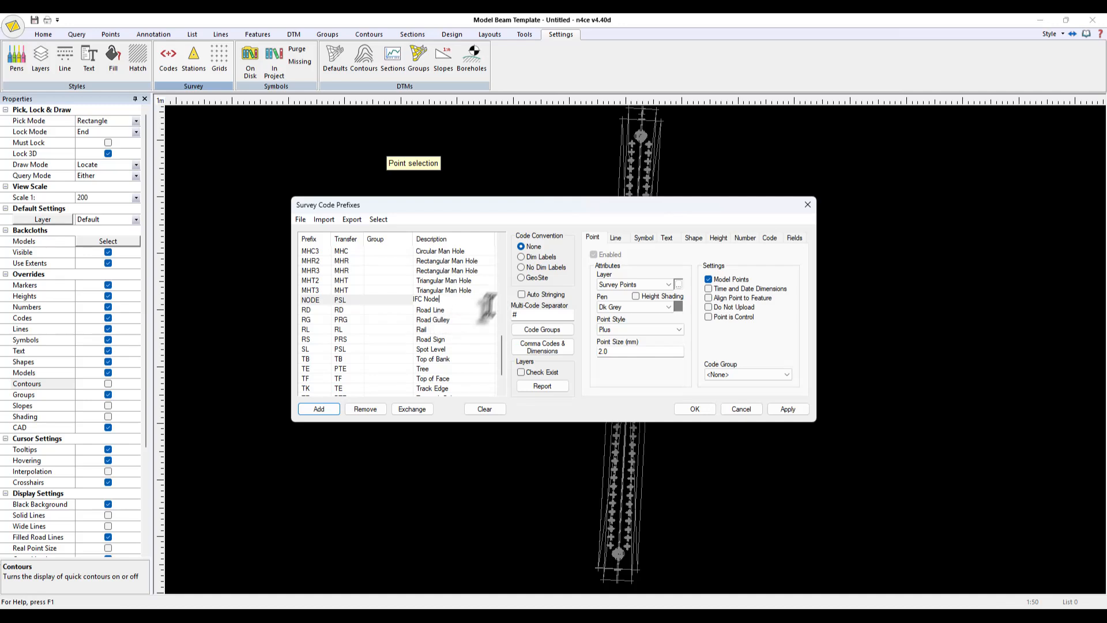
click(674, 306)
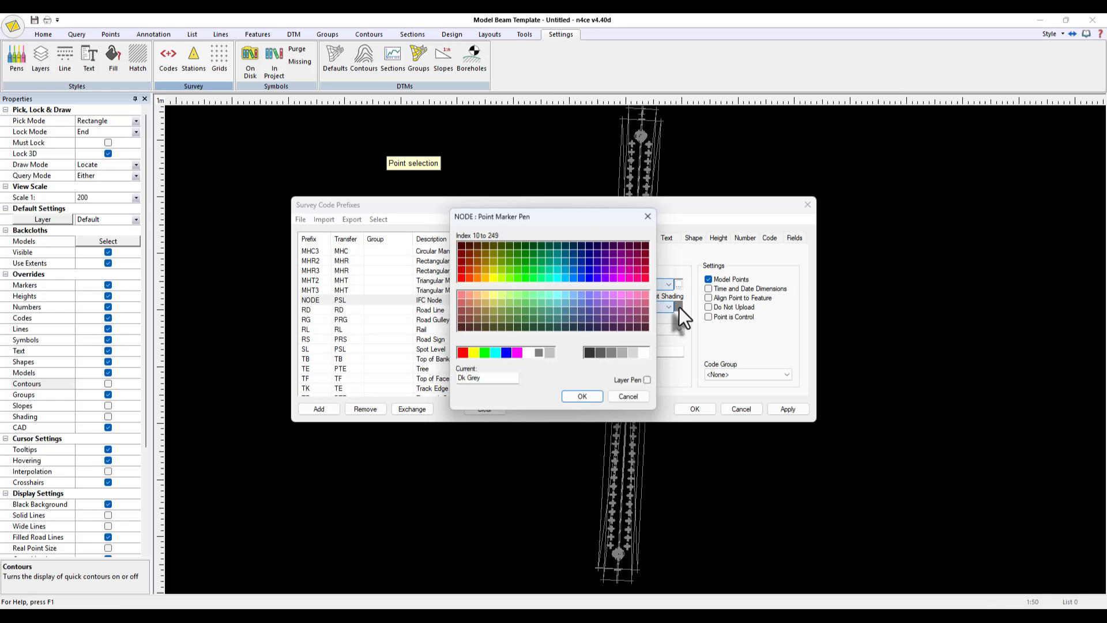
click(644, 277)
click(583, 397)
click(694, 409)
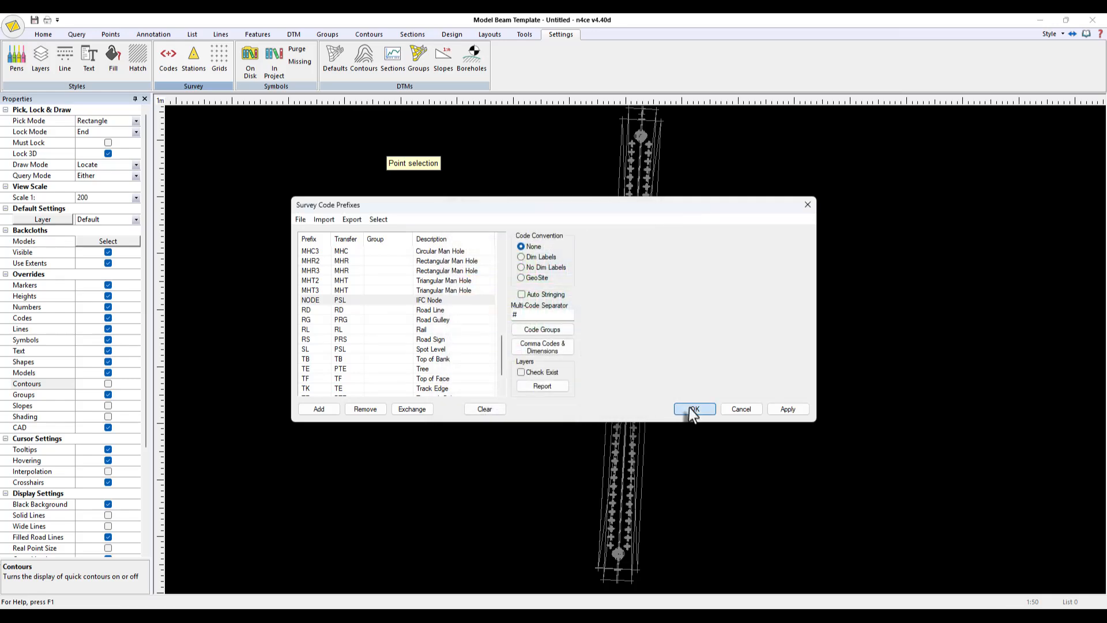
- Set the code of every Beam Template point to Node in the main data grid
mouse_move(579, 615)
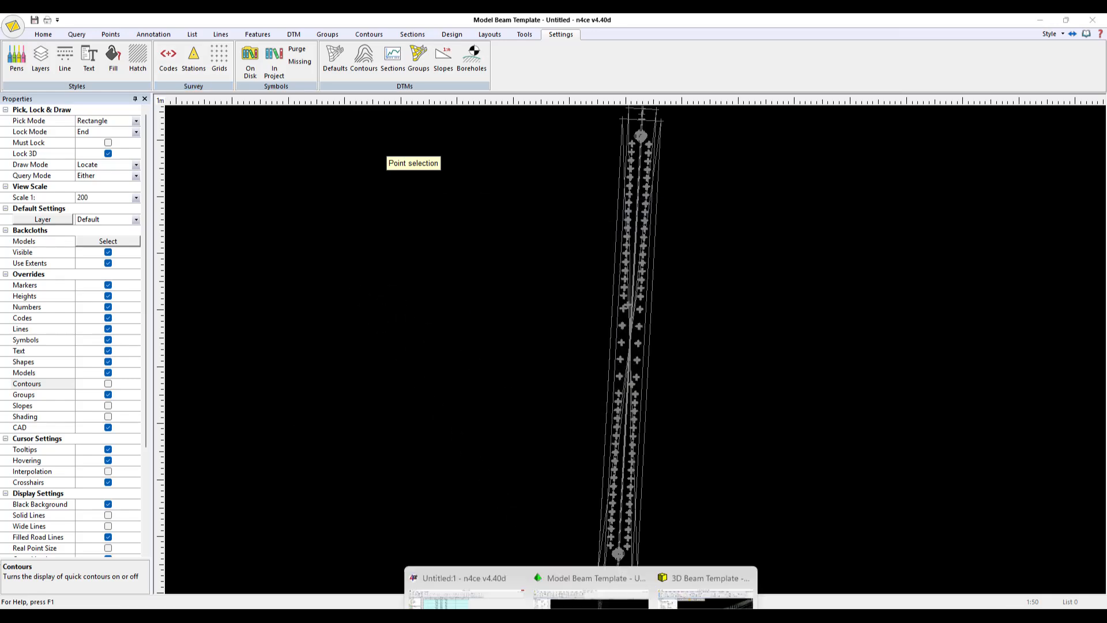
click(484, 576)
click(154, 100)
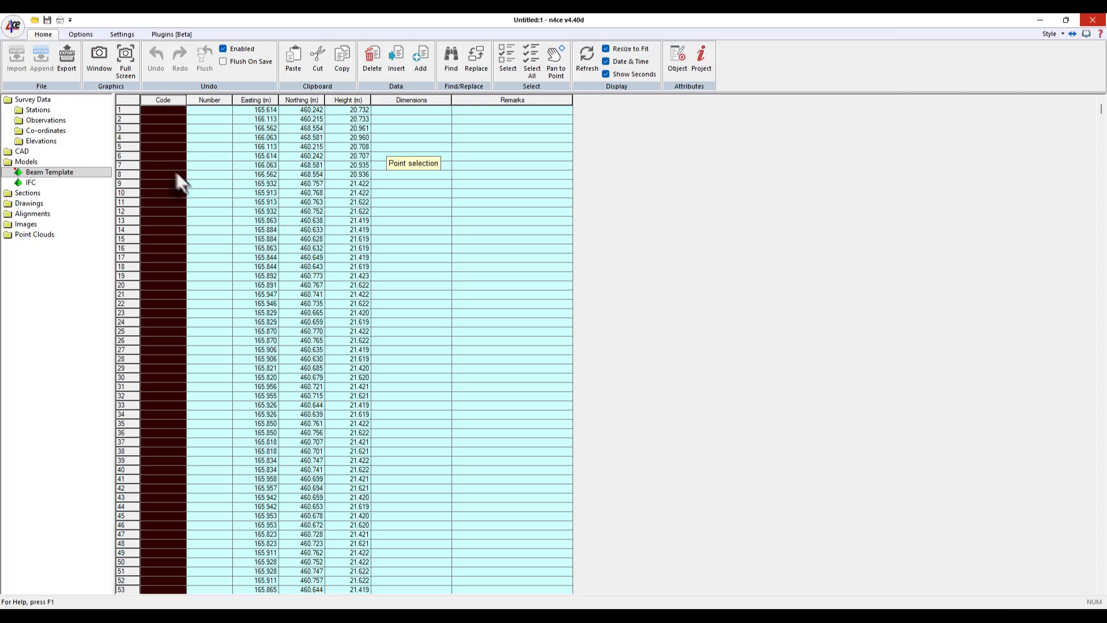
right_click(177, 173)
click(215, 444)
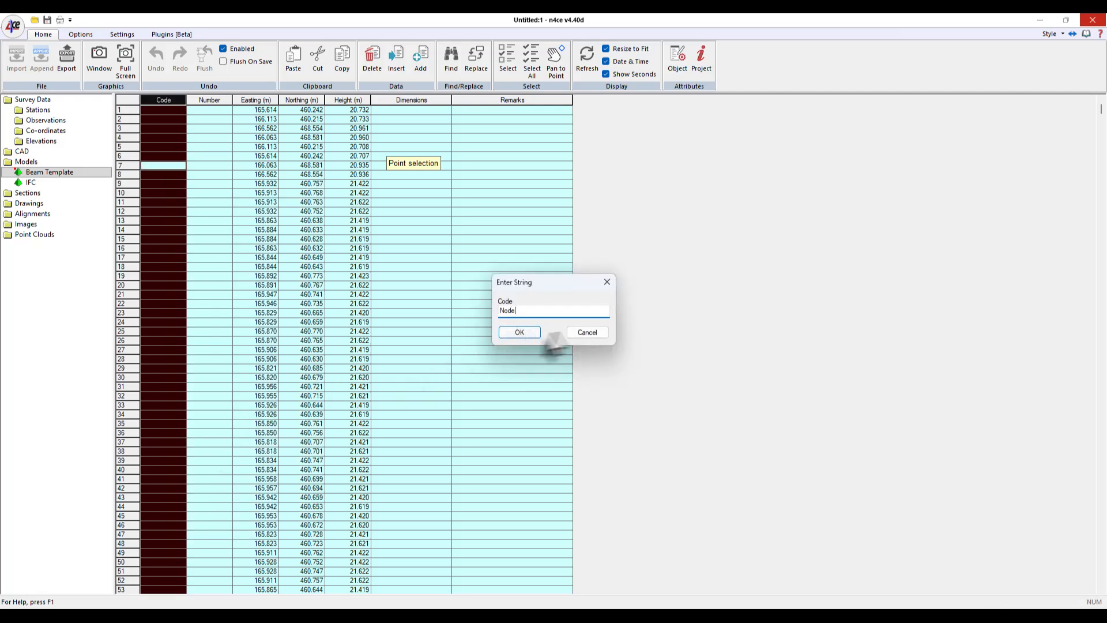
click(519, 332)
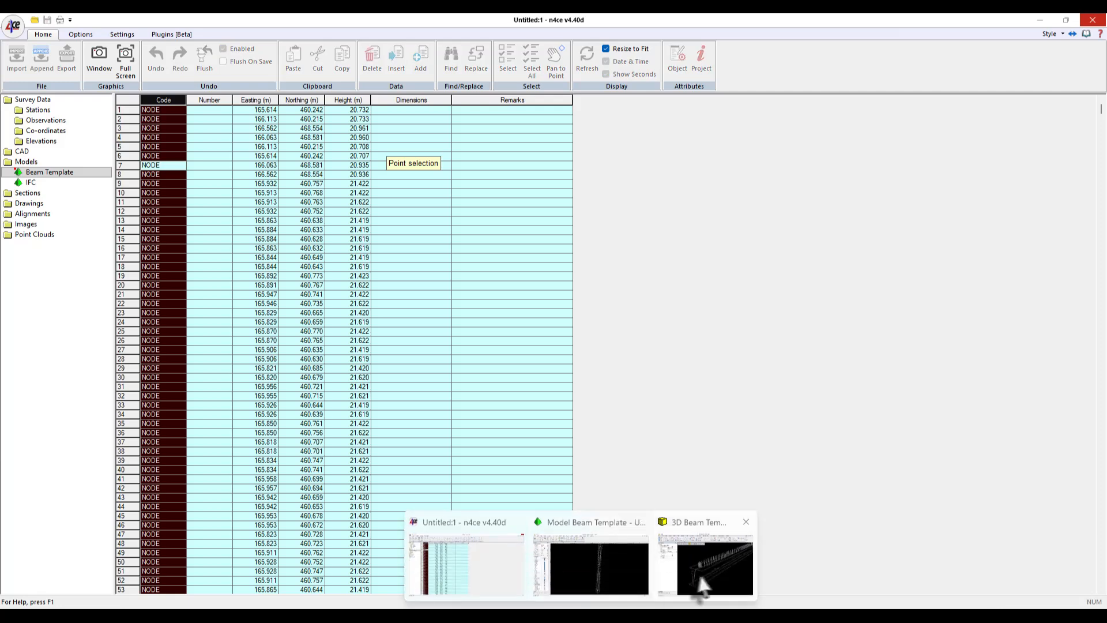
- Switch to the 3D Beam Template view and update its model data to show the coded points
click(704, 572)
click(341, 156)
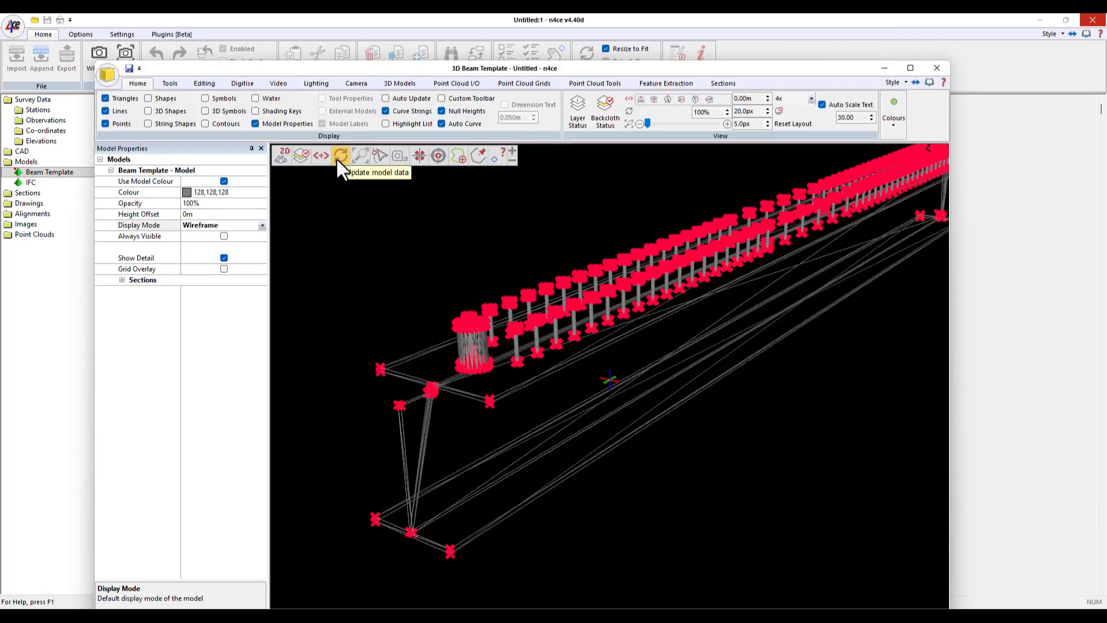
drag(692, 482, 585, 424)
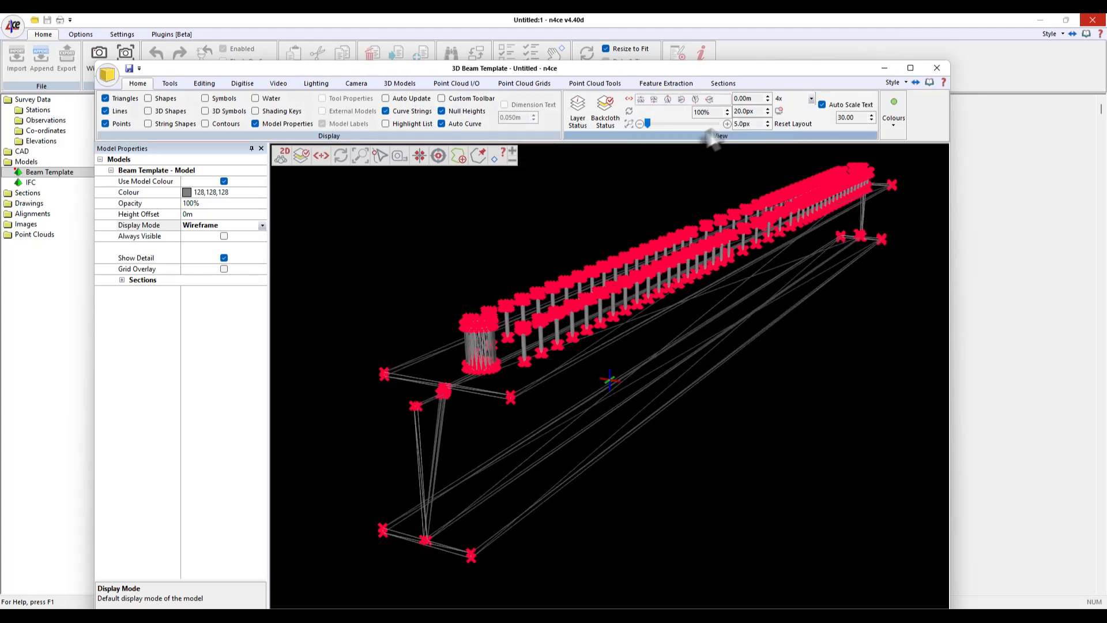
- Maximize the 3D view and set the point size to 10 px and the line thickness to 2 px
click(911, 68)
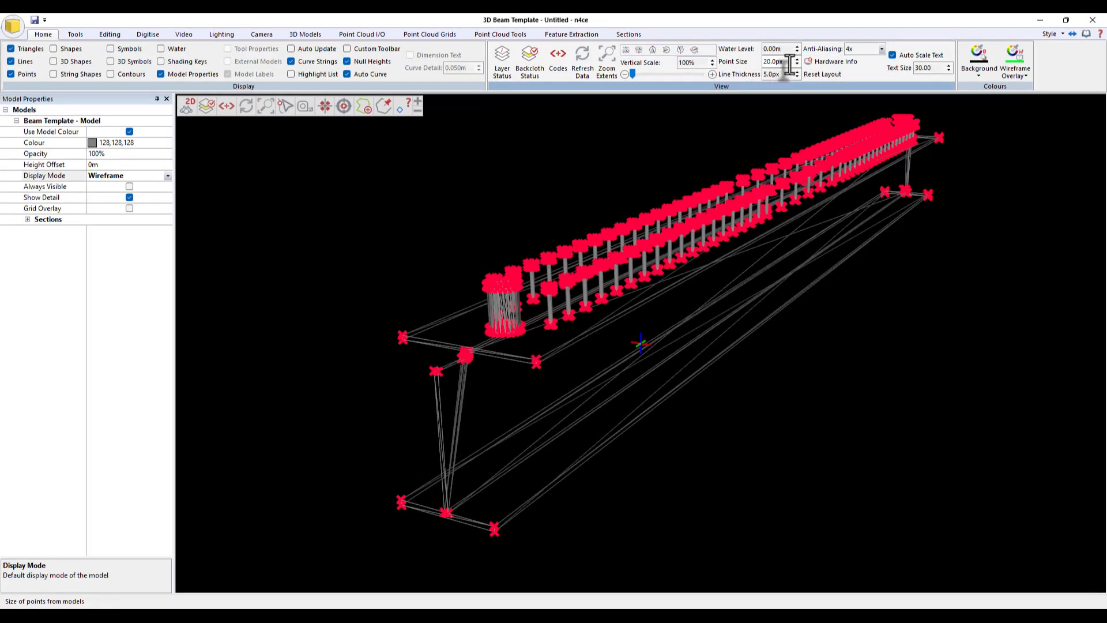
drag(789, 64, 728, 71)
text(10)
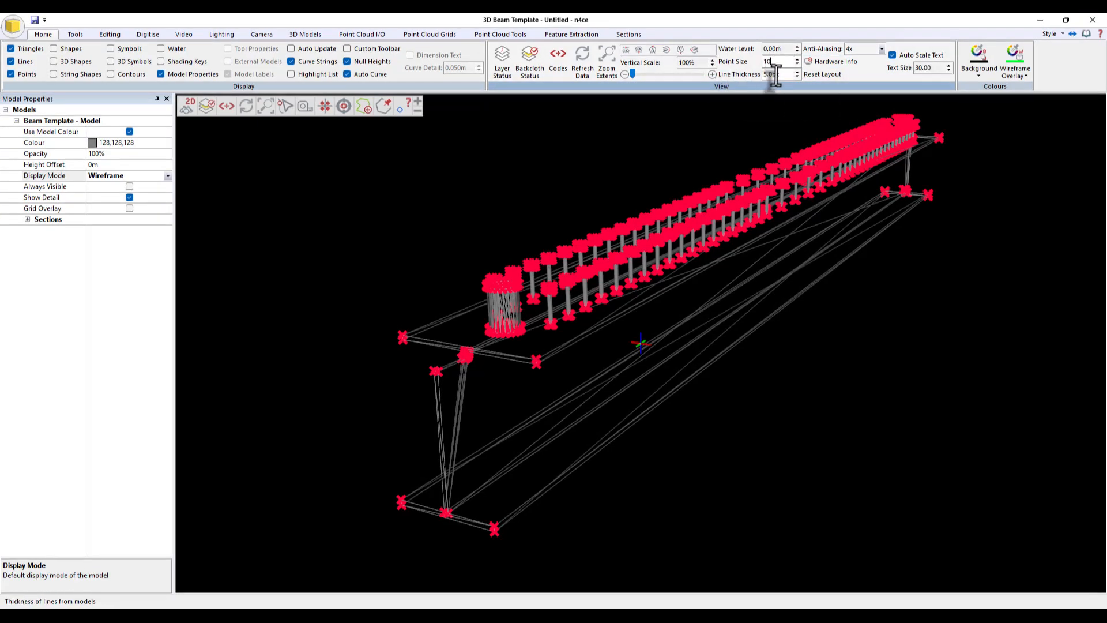
click(776, 74)
text(2)
key(Return)
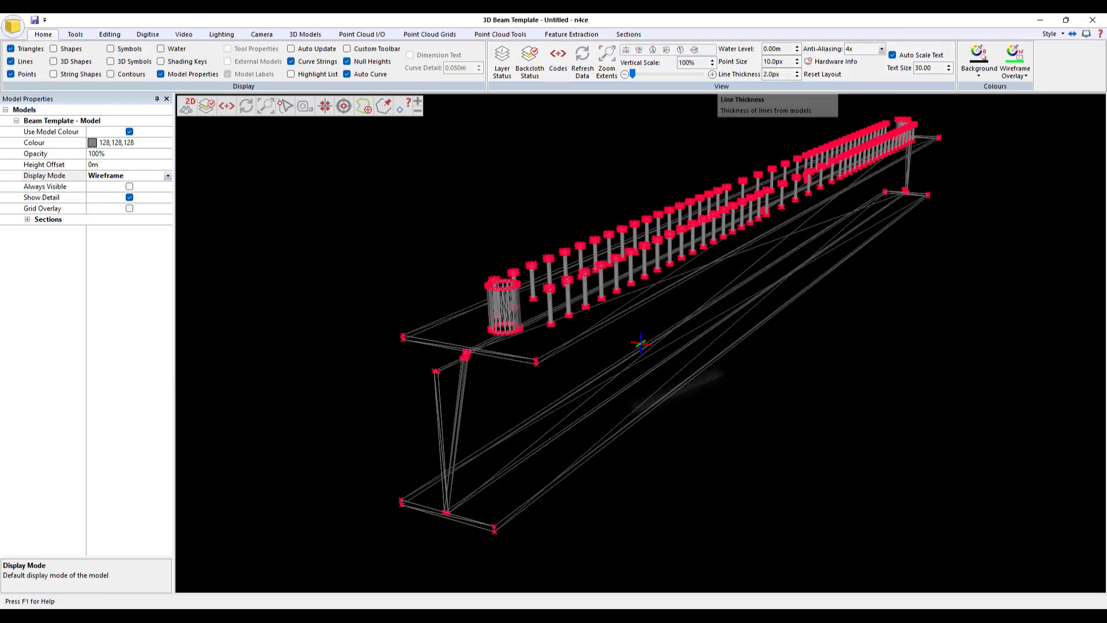
scroll(632, 371, up, 6)
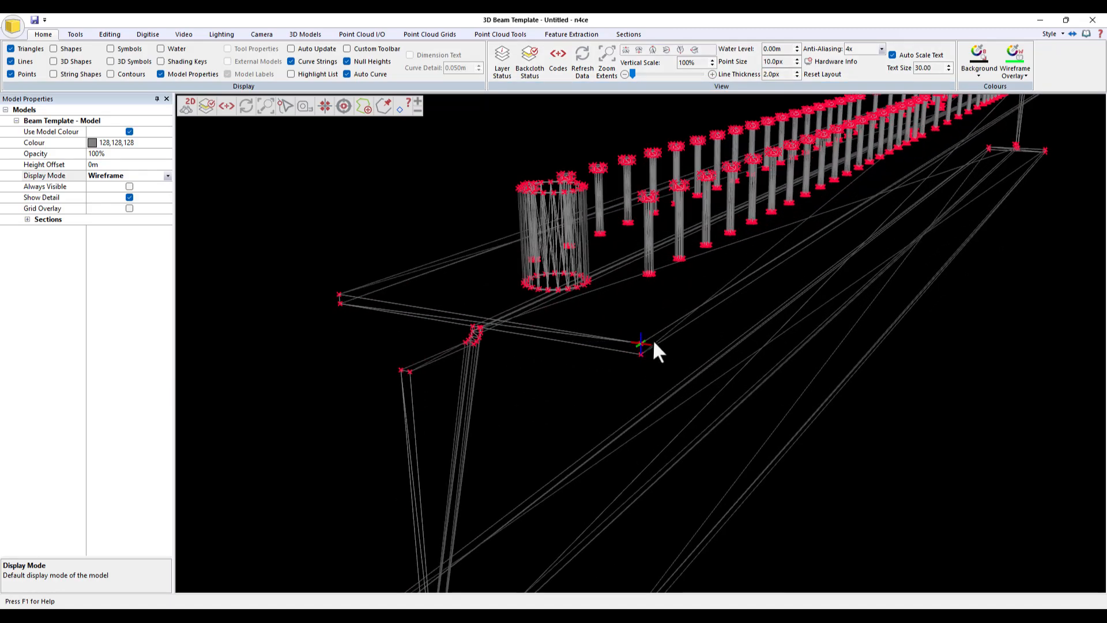
drag(622, 330, 513, 296)
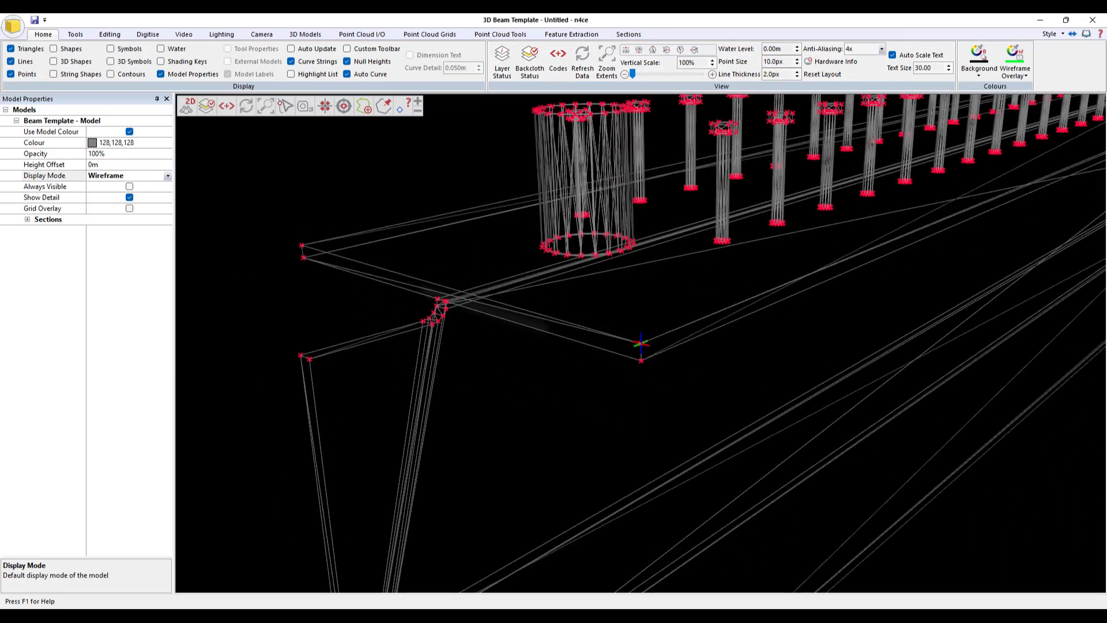
- Set the code for newly digitised points to SL
scroll(707, 328, down, 3)
middle_drag(707, 329, 641, 375)
drag(641, 375, 715, 380)
scroll(715, 380, down, 4)
middle_drag(716, 380, 642, 391)
drag(642, 391, 573, 463)
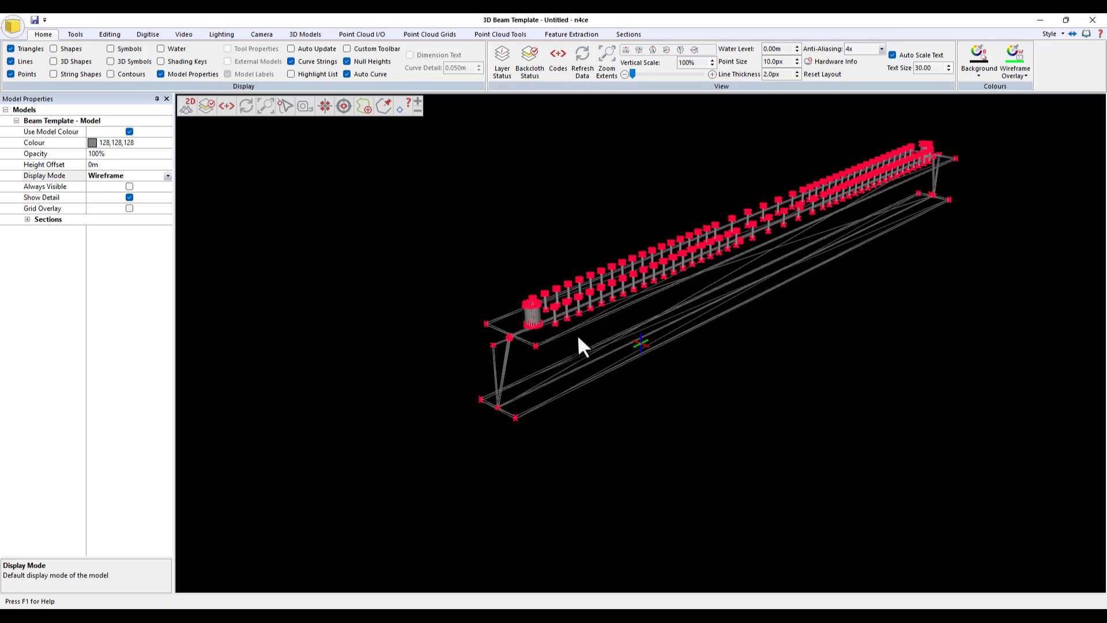
click(265, 106)
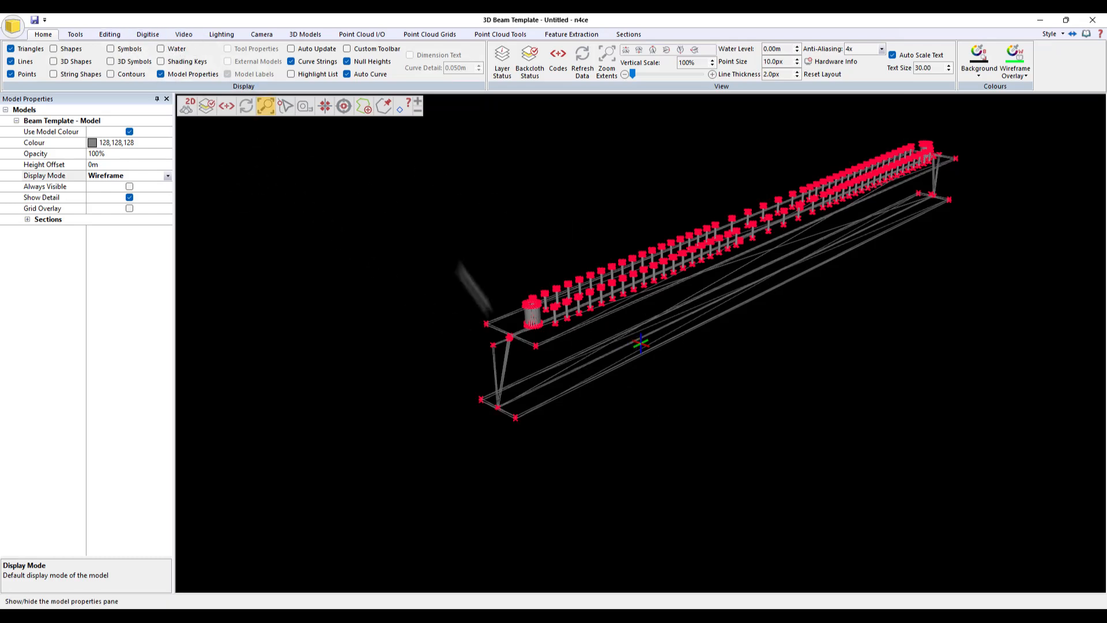
click(148, 35)
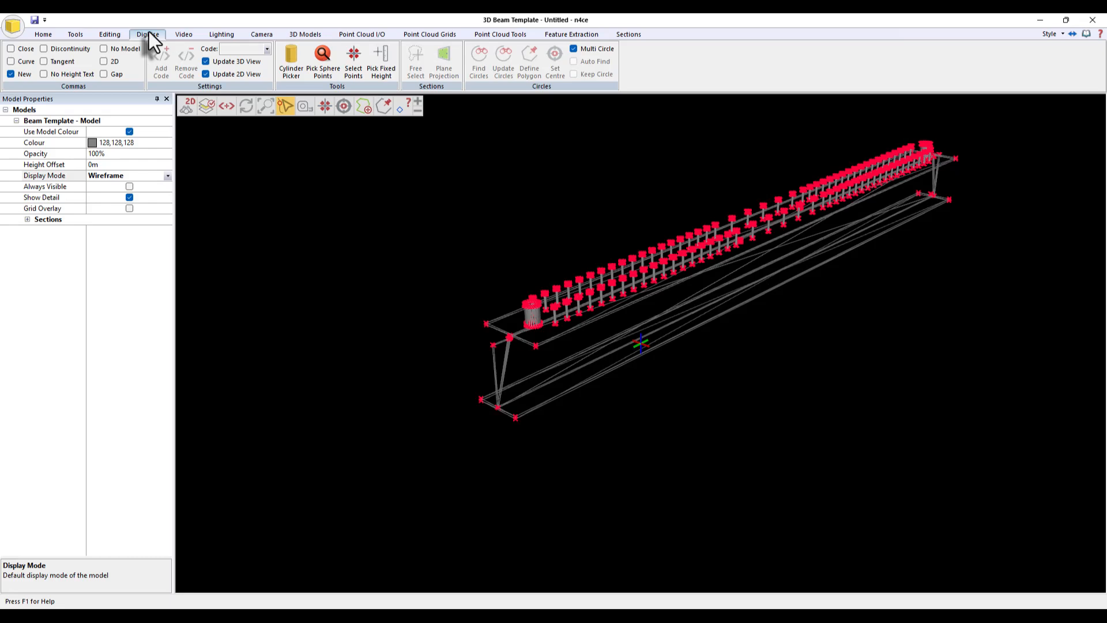
click(241, 48)
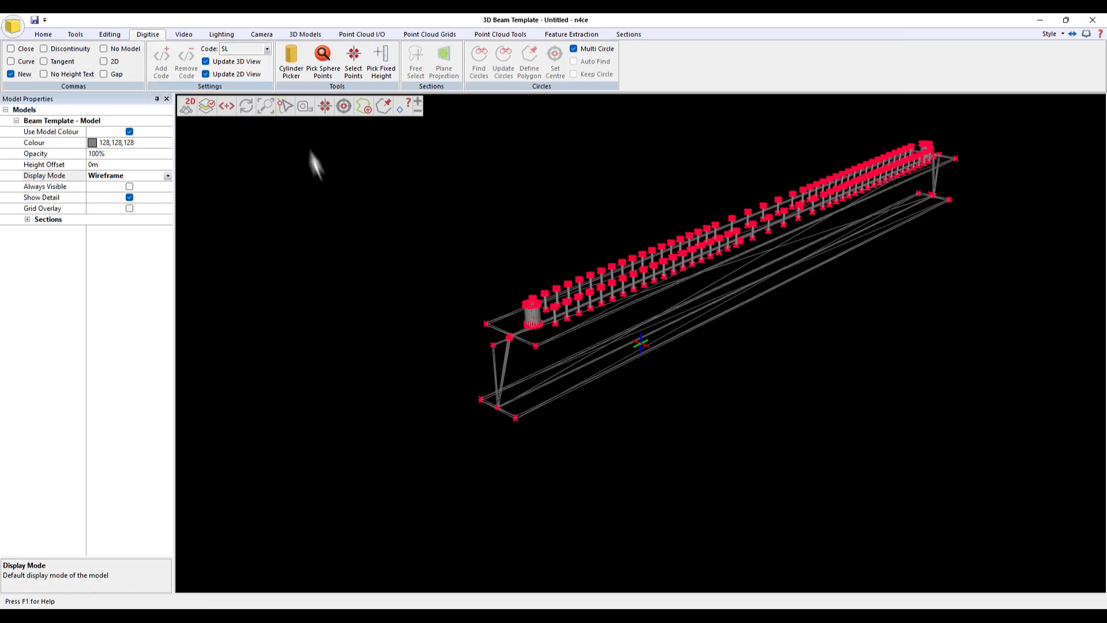
- Change the SL survey code's point marker pen to yellow
click(227, 106)
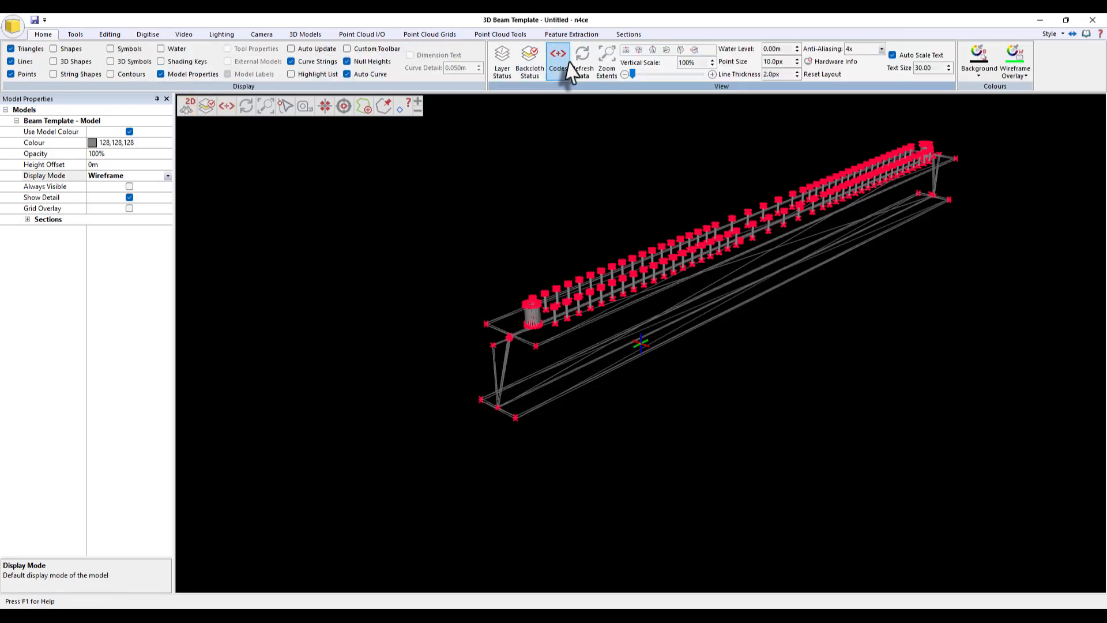
click(558, 58)
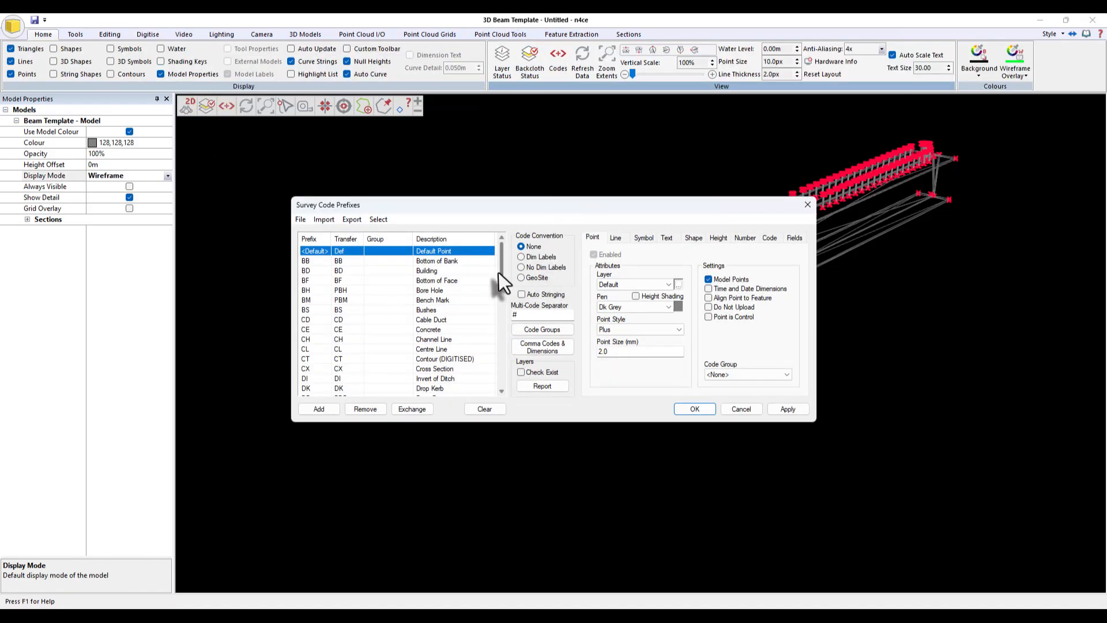
scroll(346, 346, down, 12)
click(314, 350)
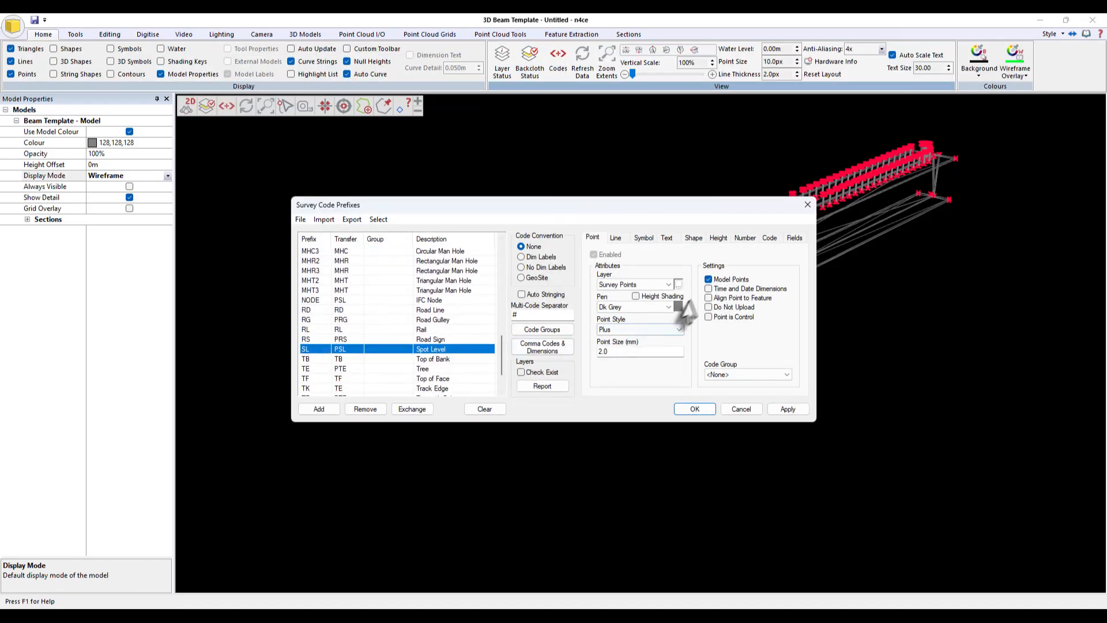
click(677, 306)
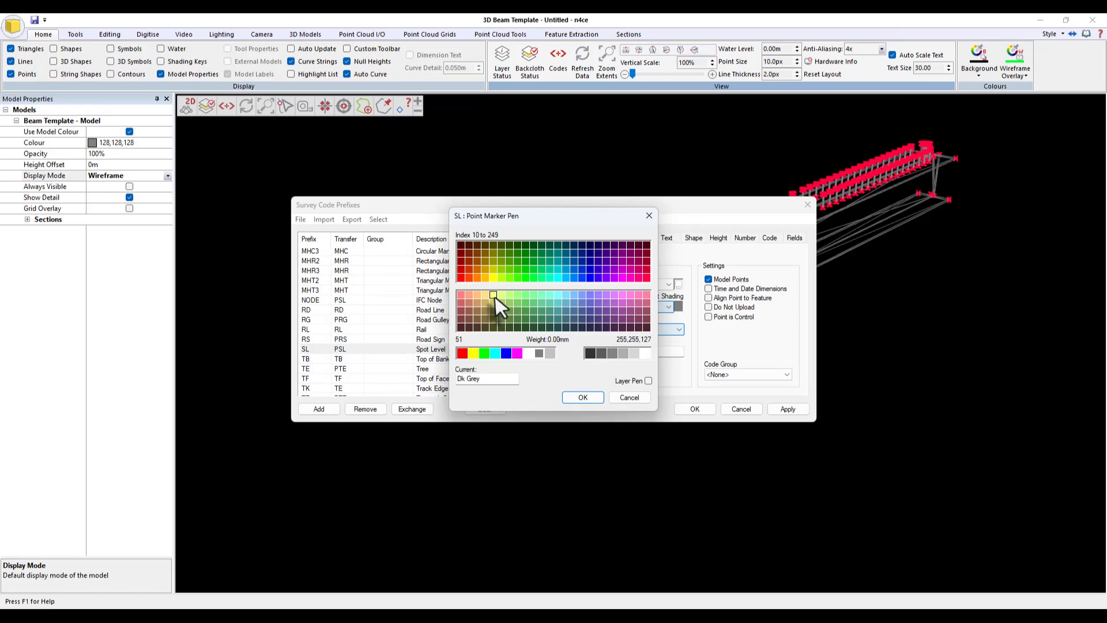
click(494, 301)
click(583, 398)
click(695, 409)
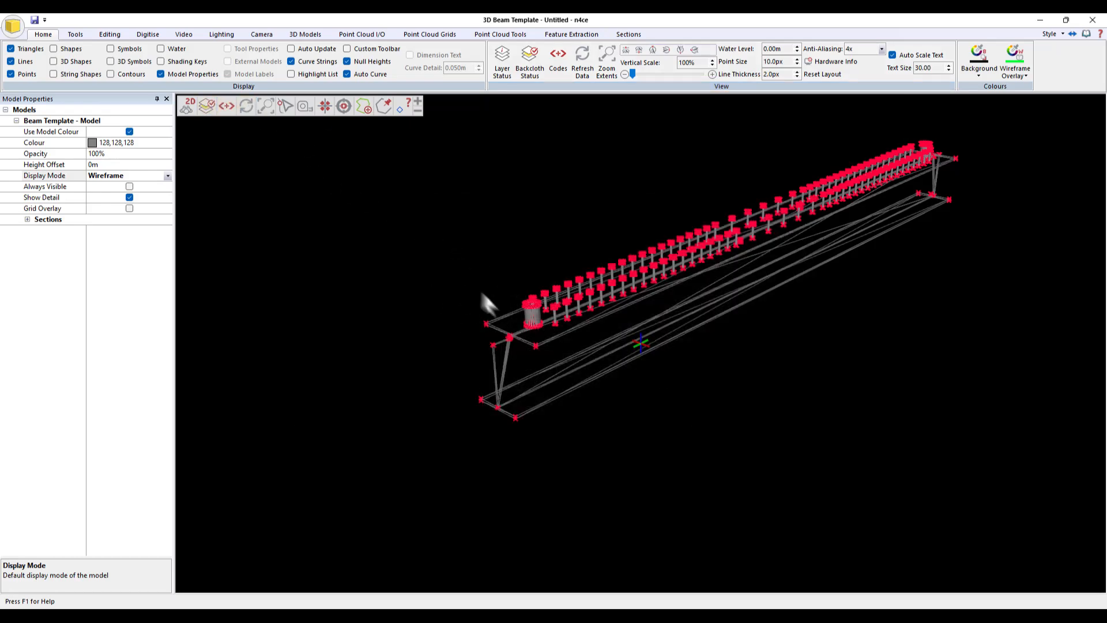
- Start the Select Points digitising tool with the lock mode on DTM Point
scroll(482, 290, up, 5)
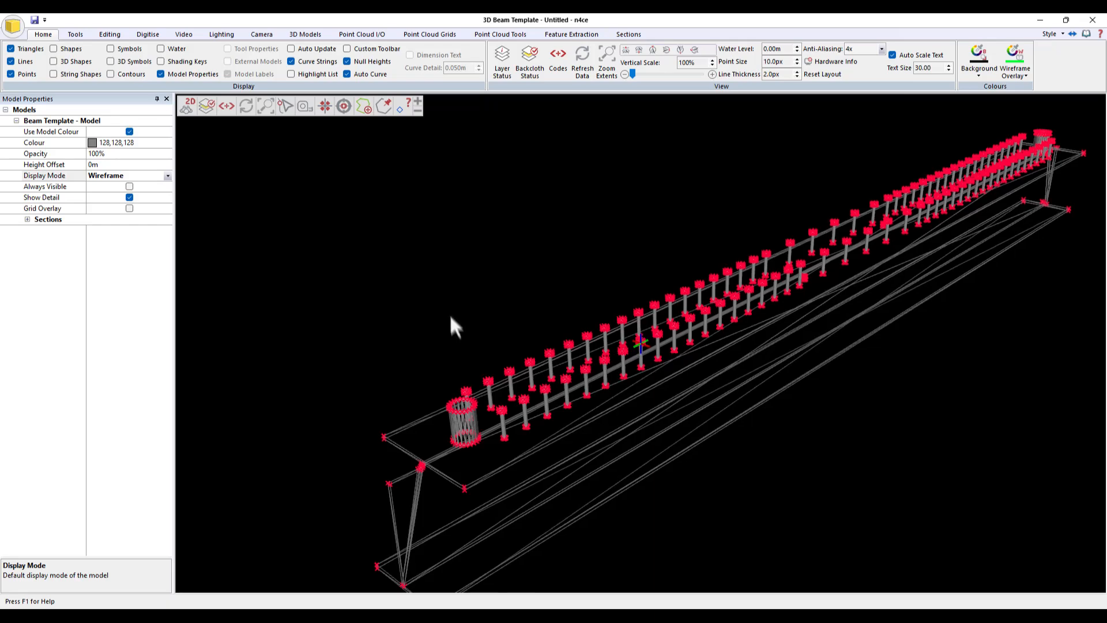
scroll(461, 300, down, 4)
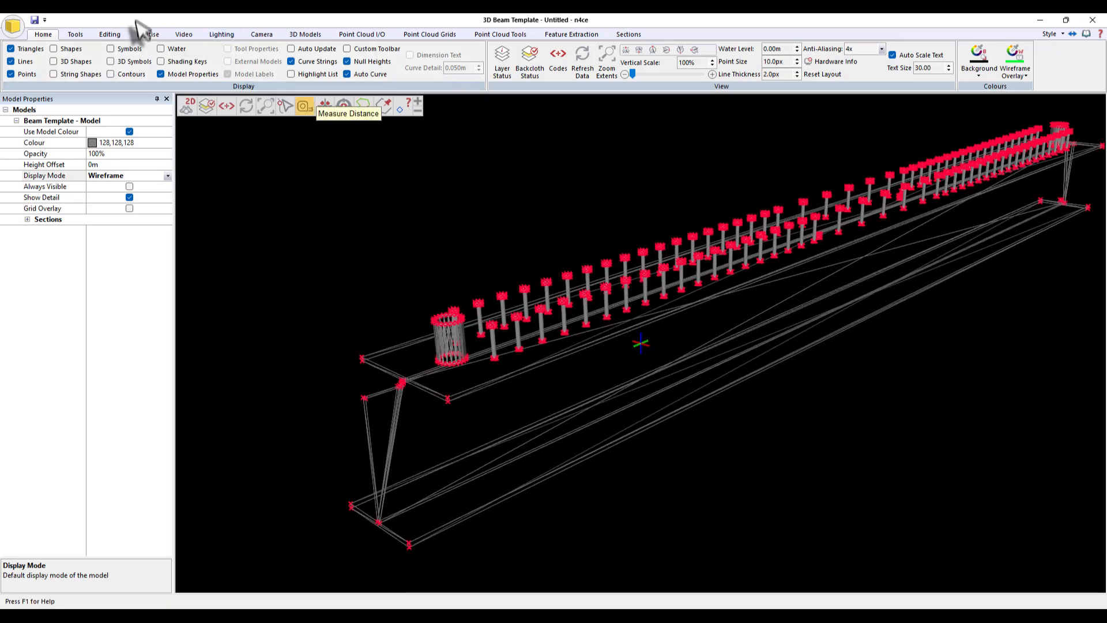
click(147, 34)
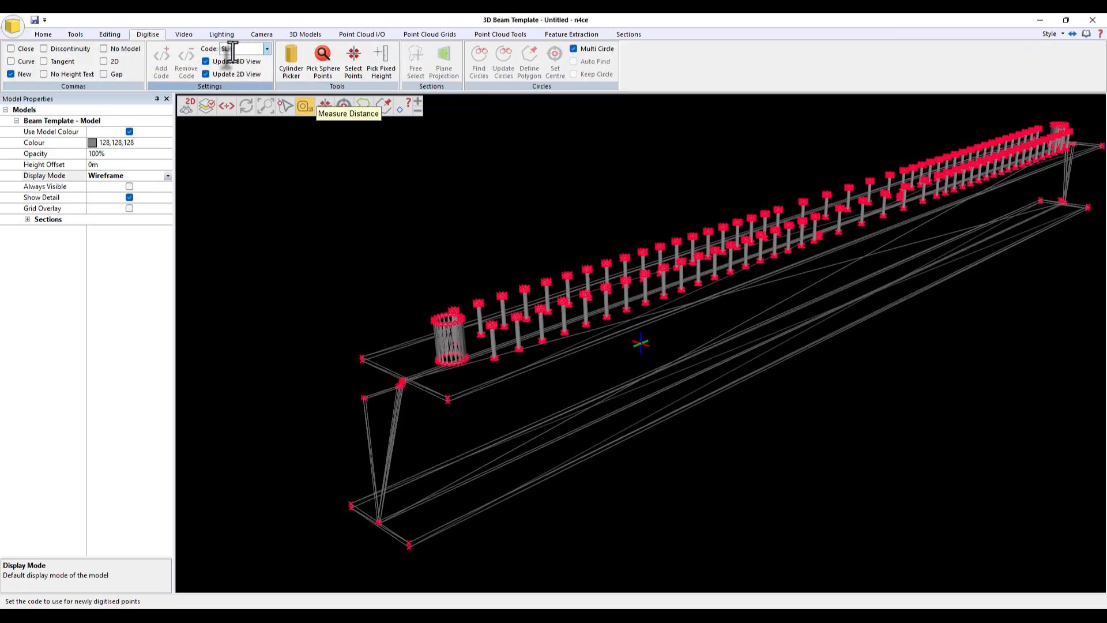
click(351, 68)
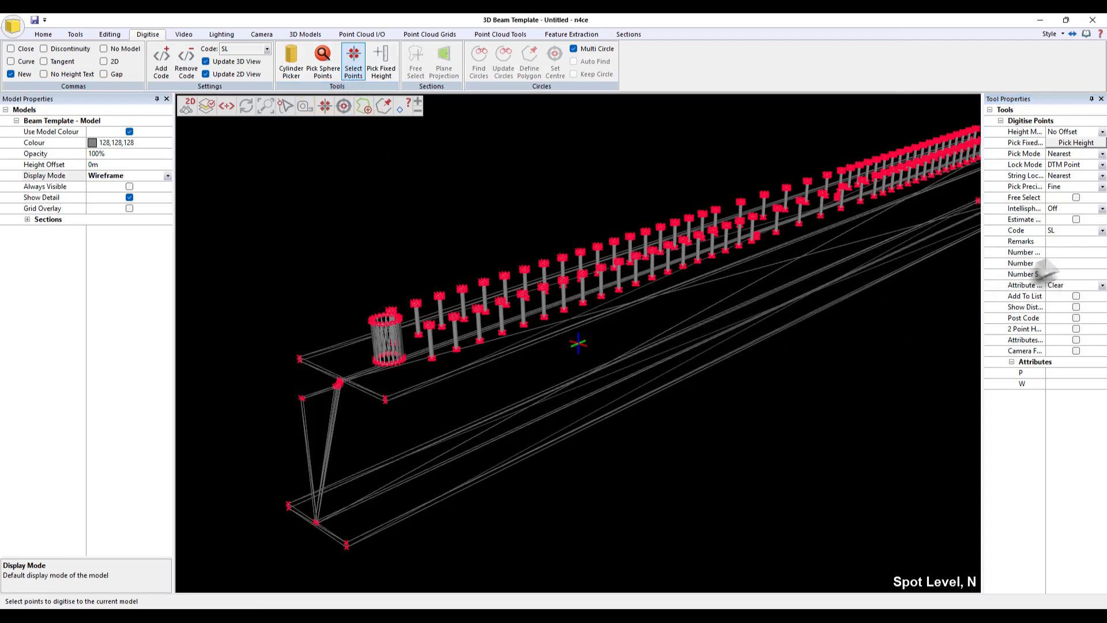
middle_drag(545, 390, 899, 271)
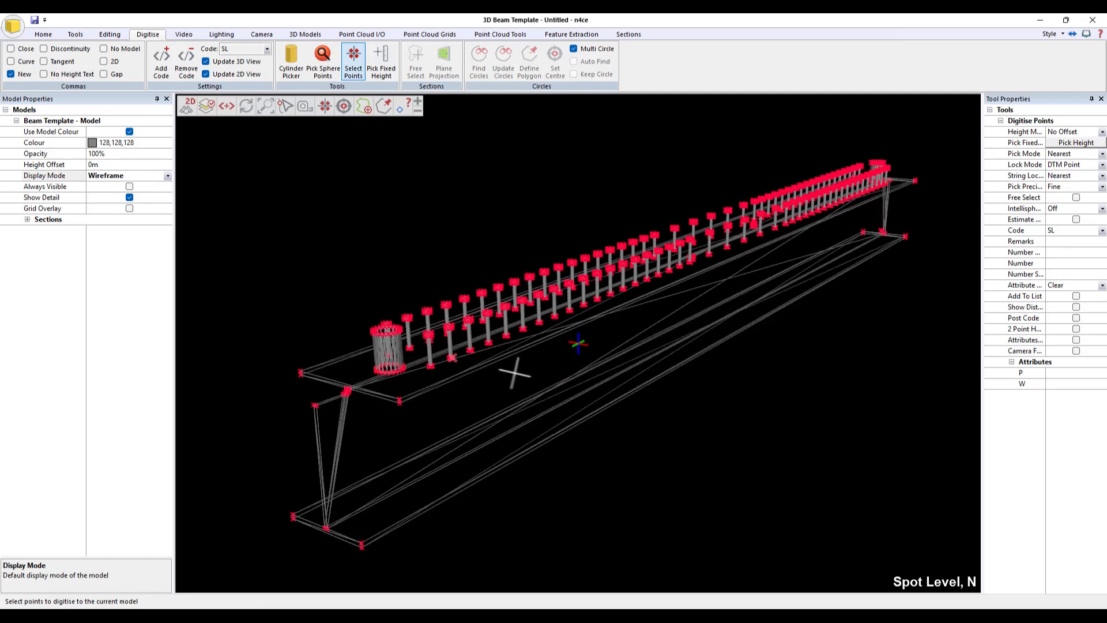
click(1067, 165)
click(1102, 164)
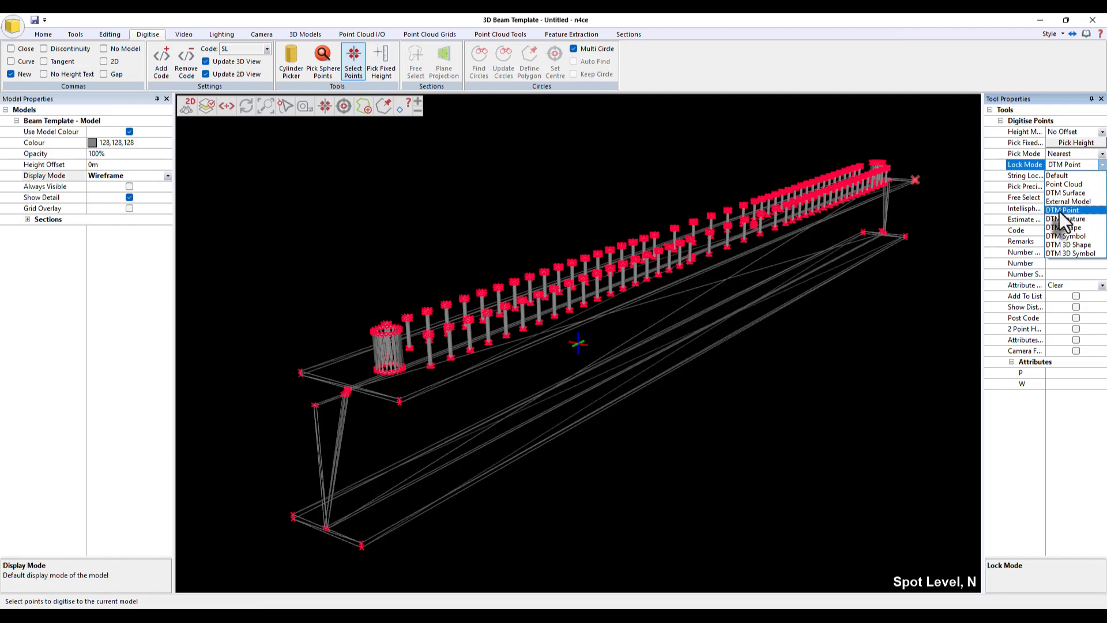
click(1060, 211)
- Digitise SL points on the corners at the near end of the beam
scroll(306, 389, up, 5)
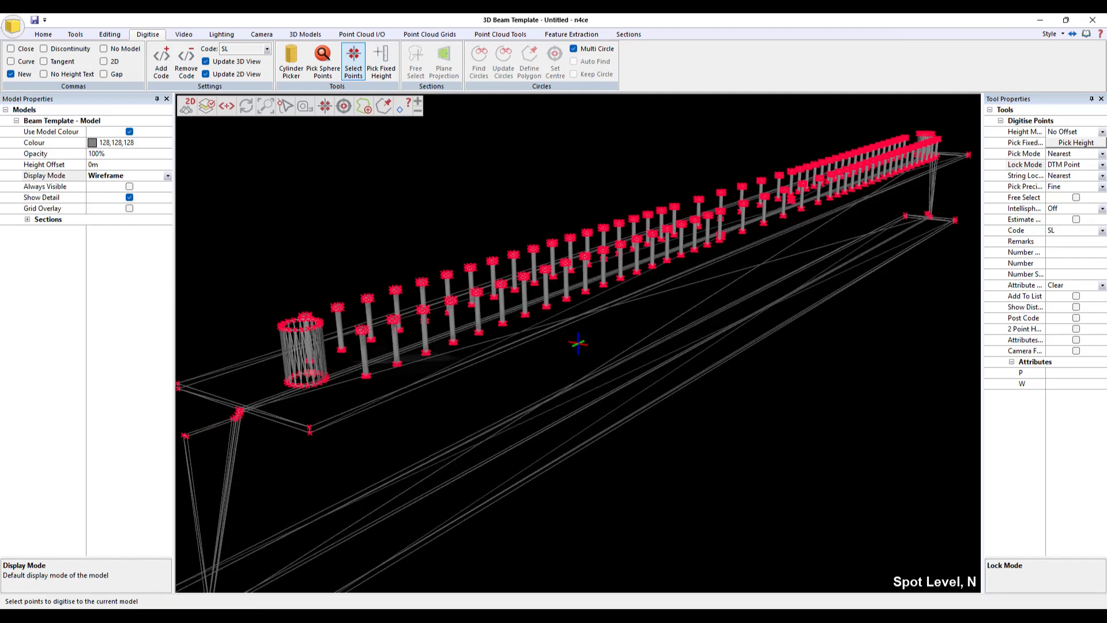
scroll(260, 445, up, 10)
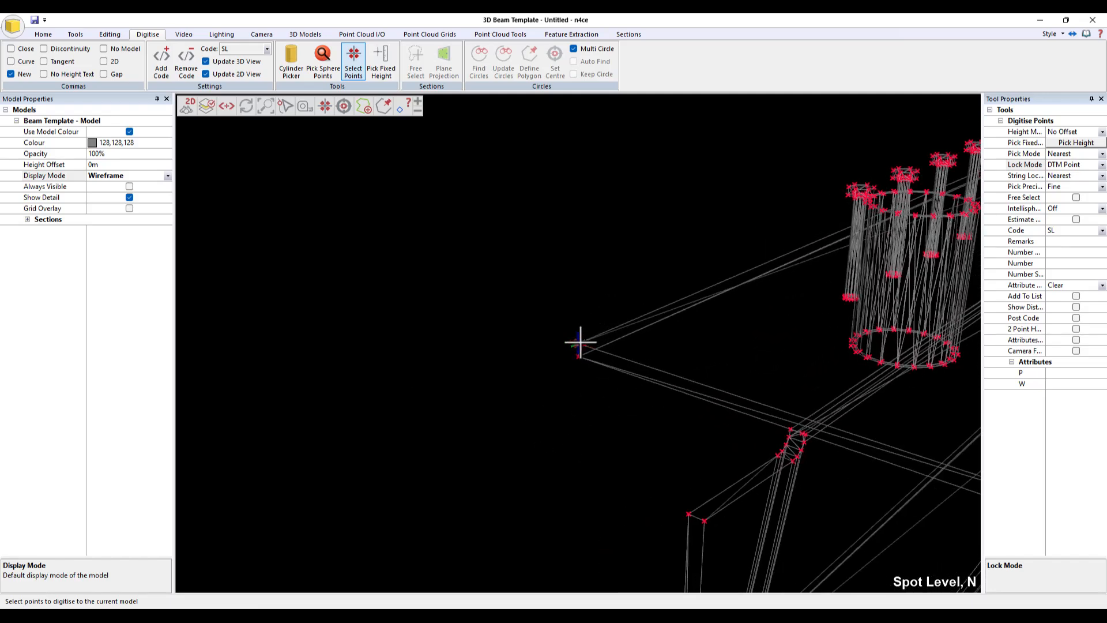
middle_drag(911, 502, 576, 381)
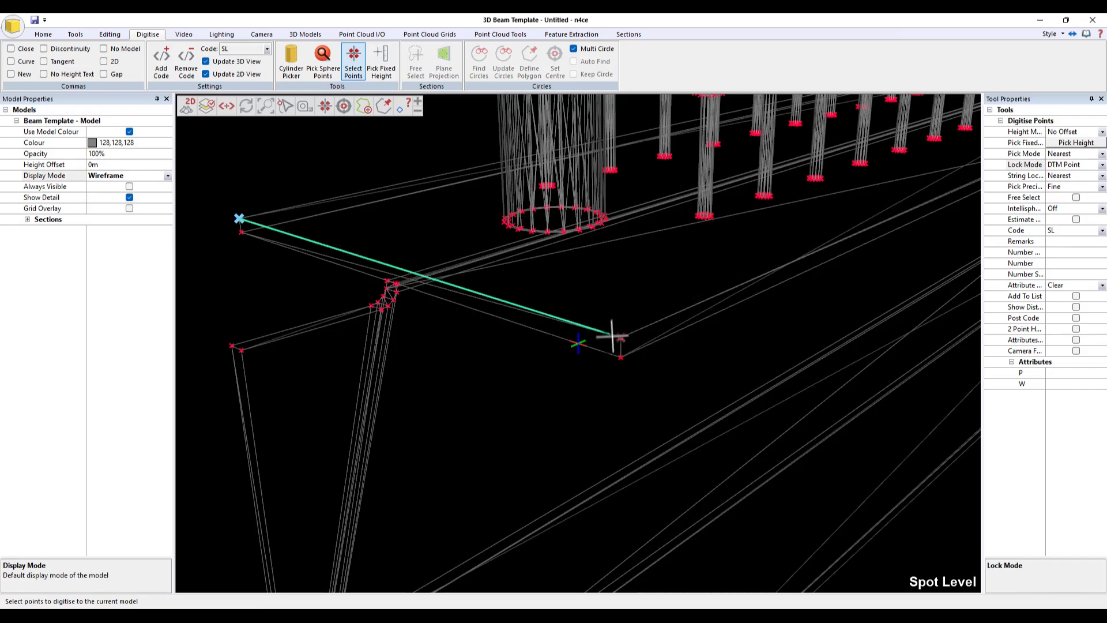
click(621, 338)
scroll(614, 365, down, 5)
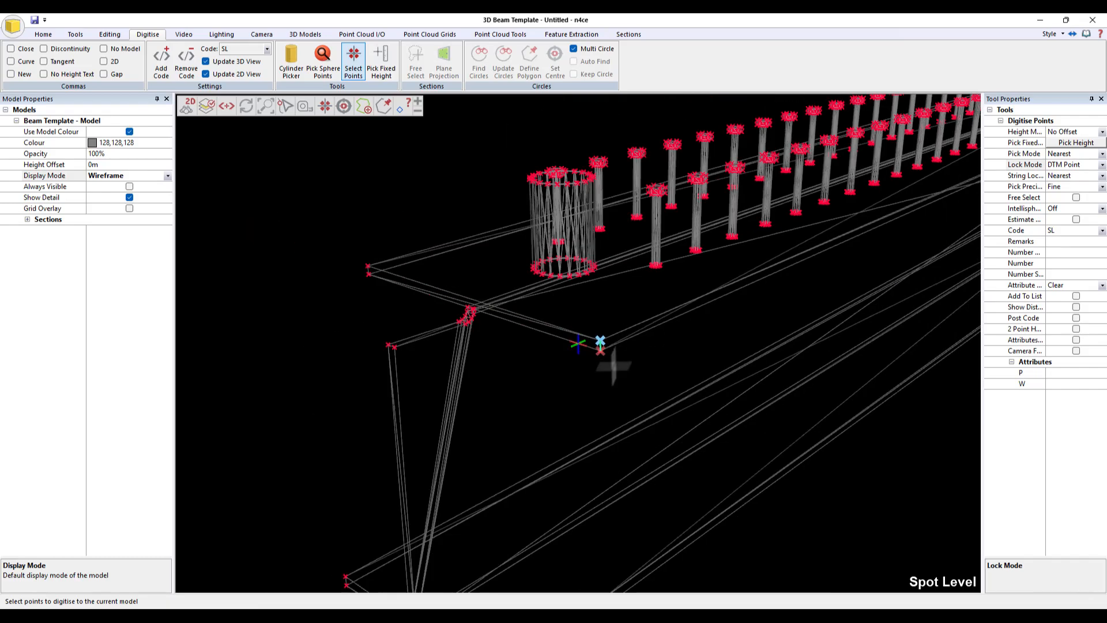
middle_drag(699, 334, 219, 372)
scroll(576, 340, down, 3)
middle_drag(642, 328, 239, 378)
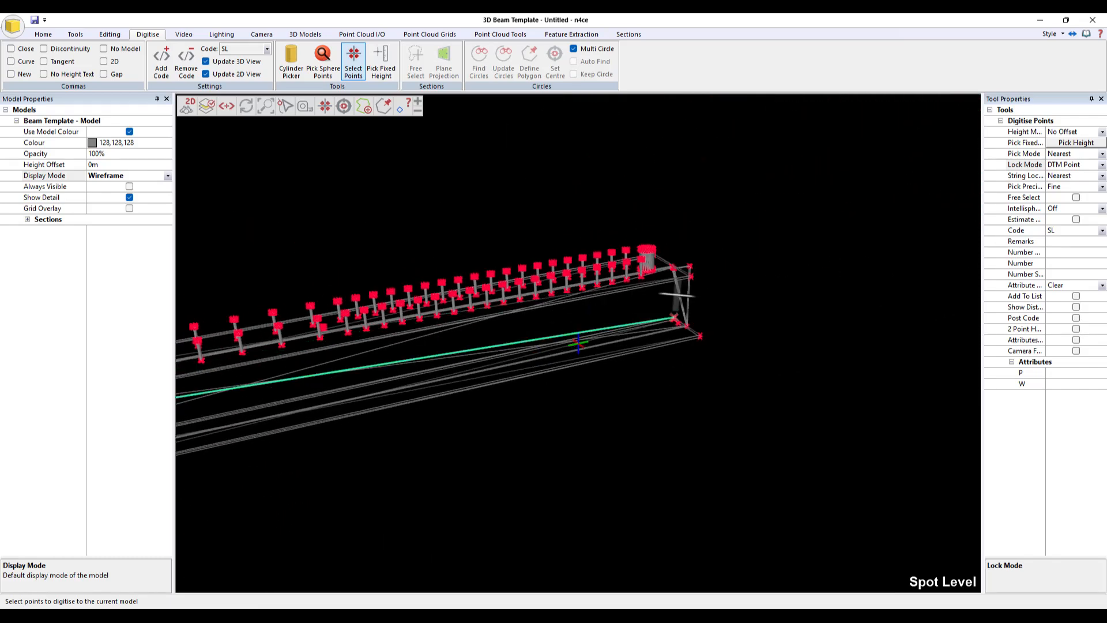
middle_click(688, 263)
scroll(703, 285, up, 5)
scroll(634, 340, up, 6)
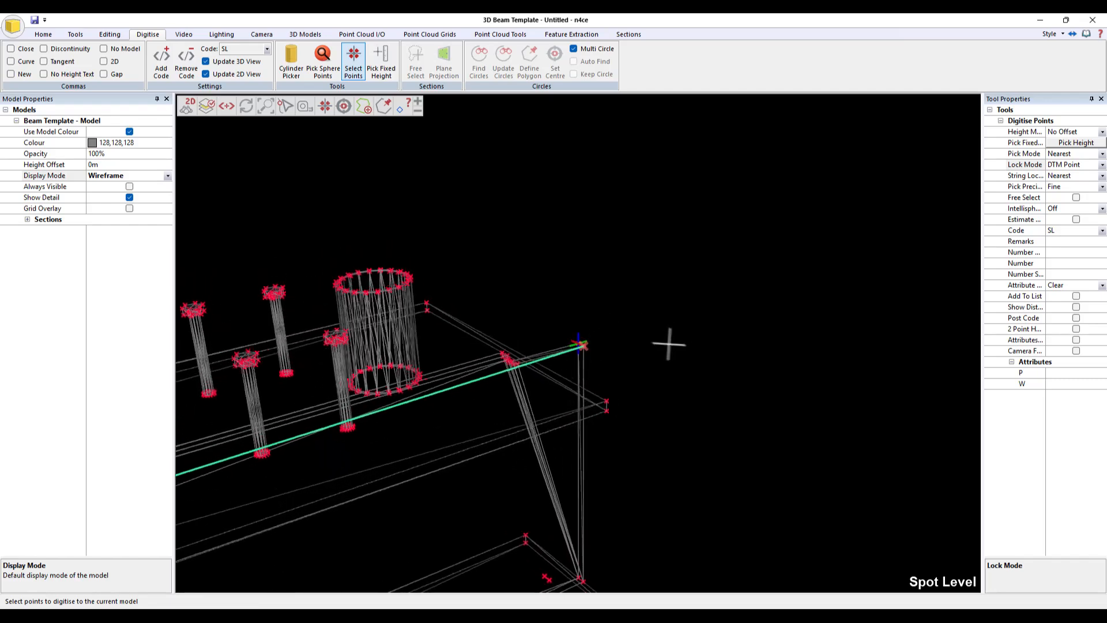
click(639, 419)
middle_drag(707, 306, 598, 335)
click(414, 253)
scroll(539, 240, down, 6)
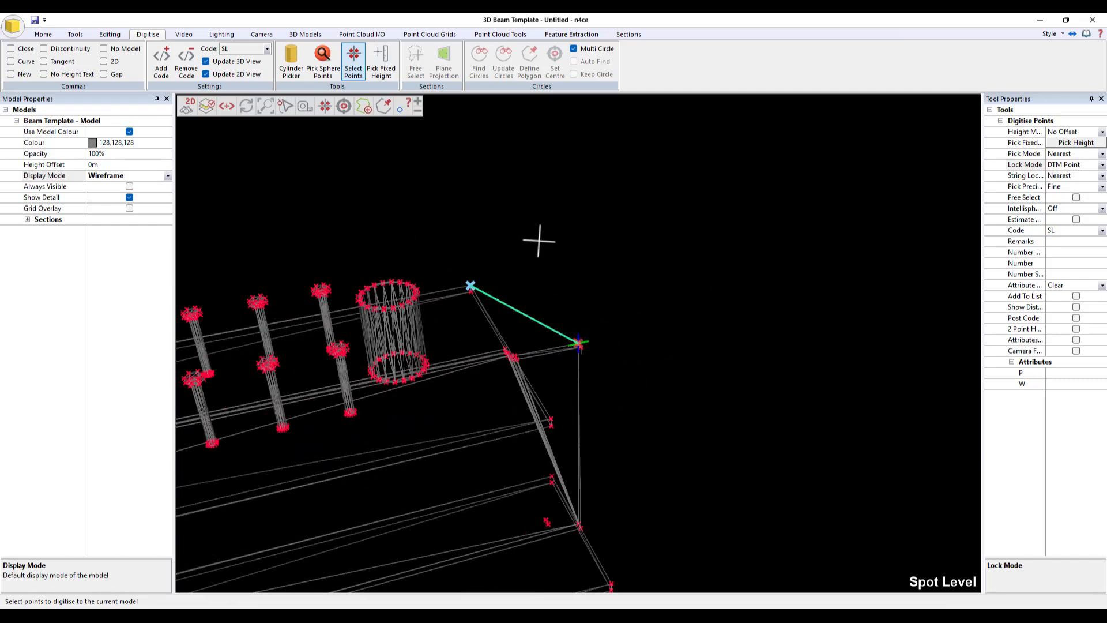
middle_drag(480, 363, 701, 365)
mouse_move(424, 375)
middle_down()
mouse_move(499, 397)
mouse_move(568, 398)
middle_up()
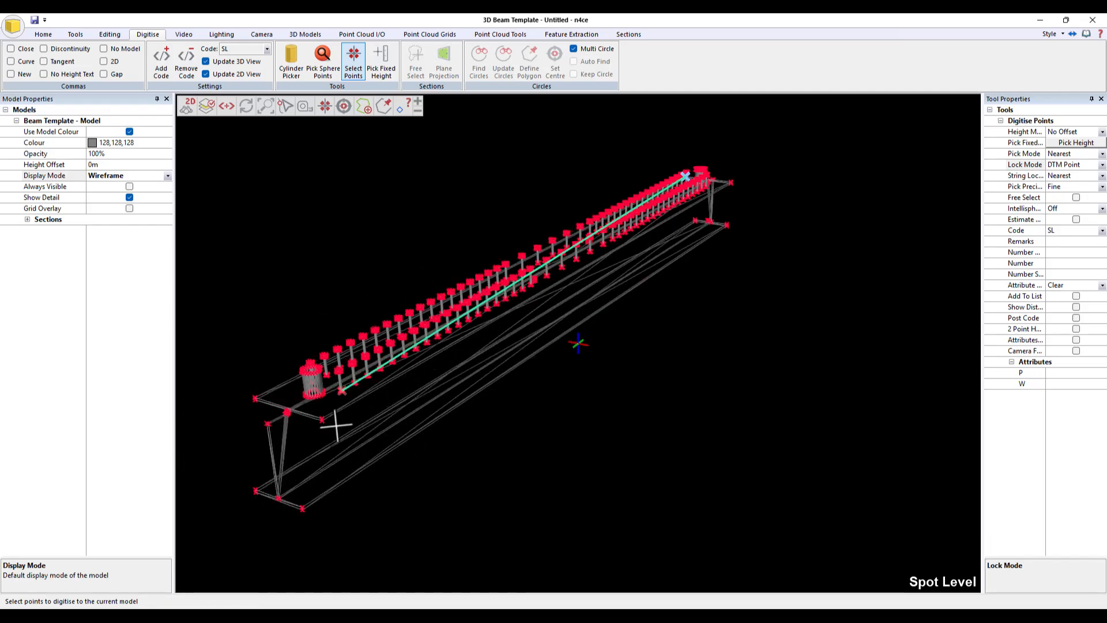
- Digitise SL points on the corners at the far end of the beam
scroll(334, 420, up, 5)
scroll(475, 424, up, 1)
scroll(484, 437, down, 1)
middle_drag(467, 500, 519, 251)
scroll(446, 242, up, 1)
middle_click(421, 210)
scroll(527, 278, up, 4)
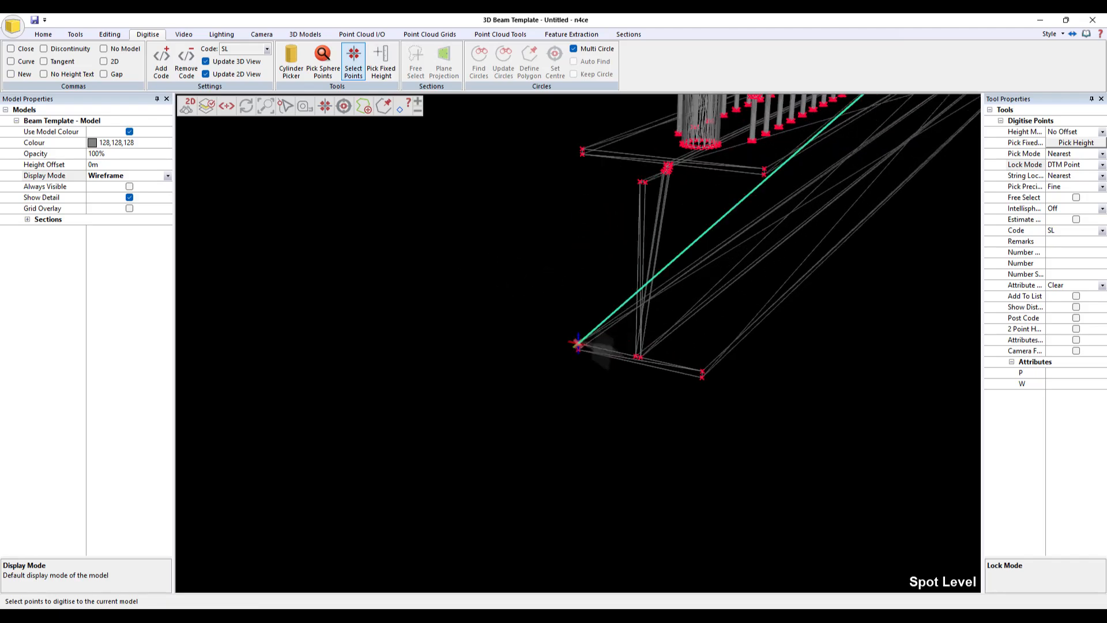
middle_drag(588, 317, 545, 313)
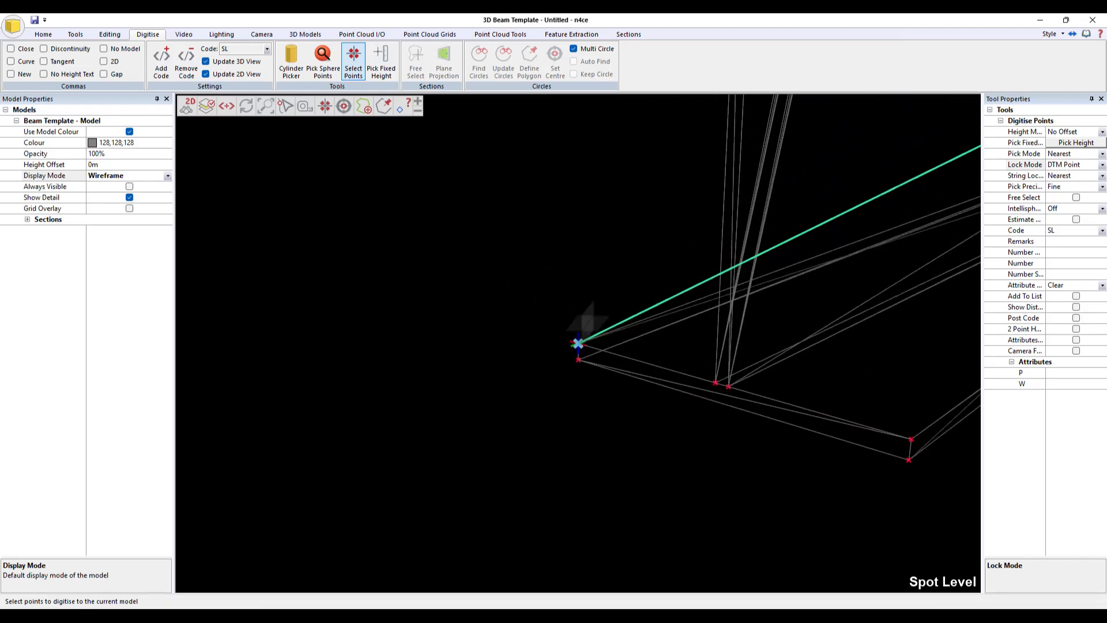
click(577, 345)
scroll(909, 440, down, 5)
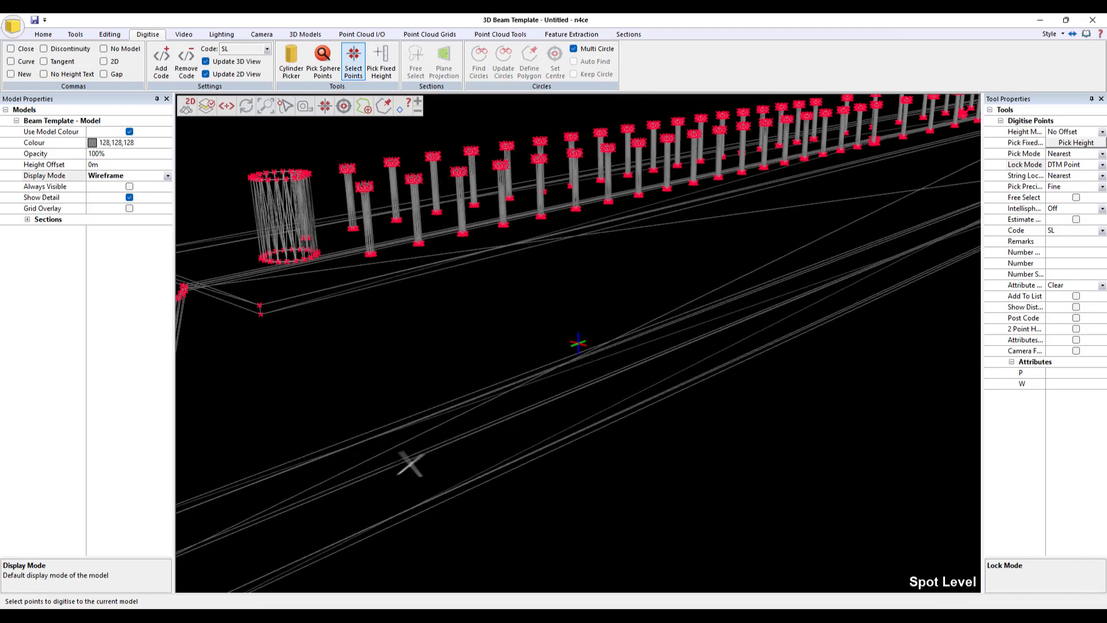
scroll(410, 464, down, 3)
middle_click(834, 309)
middle_click(820, 263)
scroll(820, 263, up, 4)
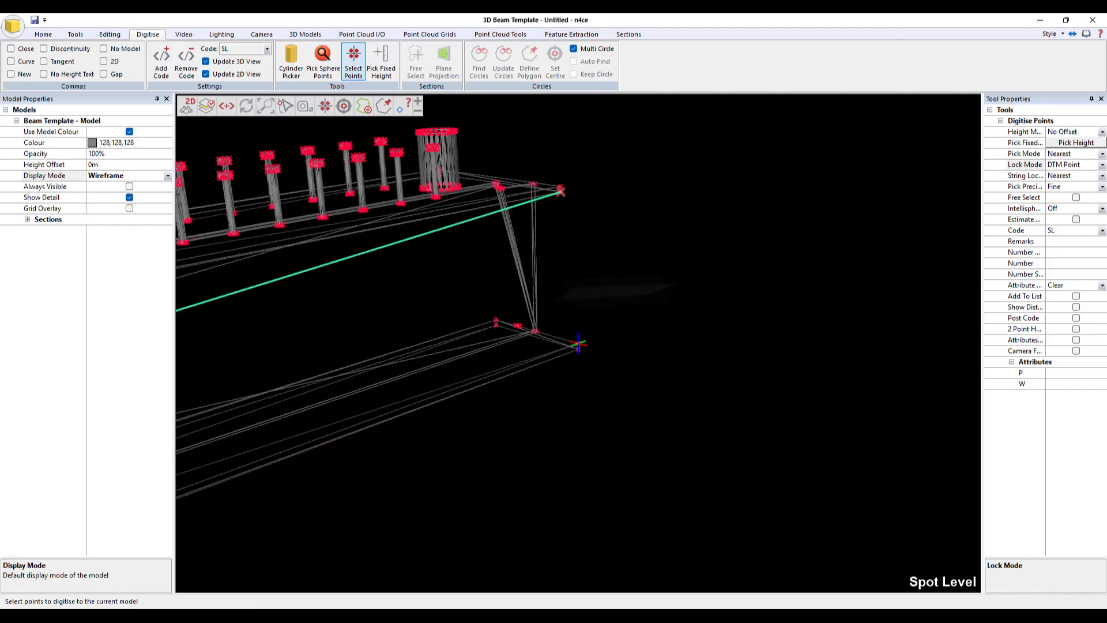
scroll(616, 290, up, 4)
click(578, 344)
mouse_move(744, 247)
middle_down()
mouse_move(485, 274)
mouse_move(790, 233)
middle_up()
click(755, 233)
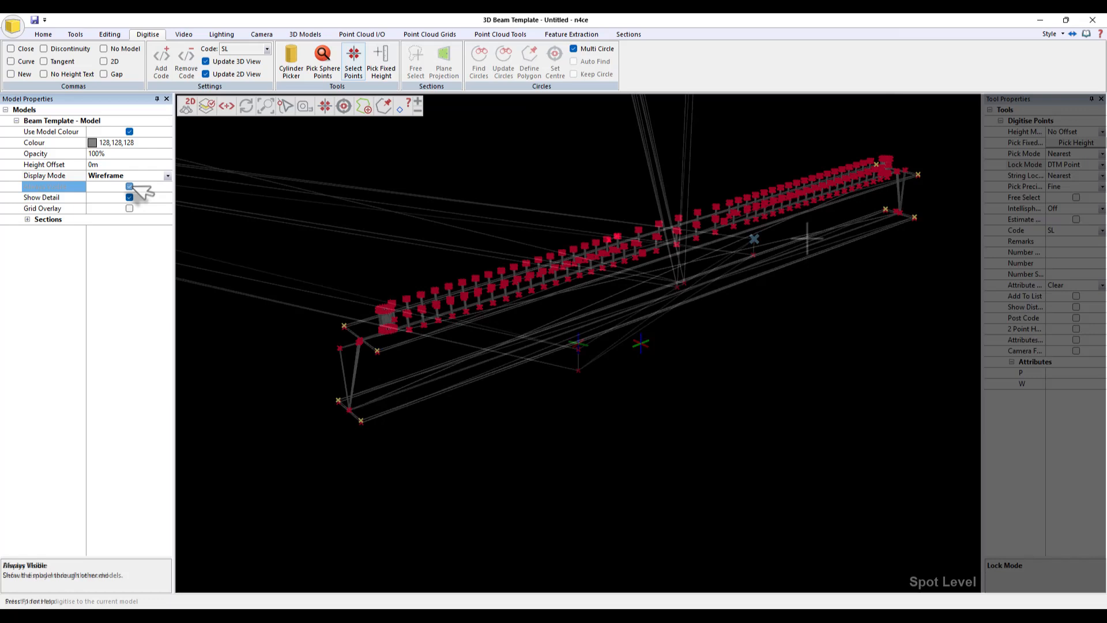
- Make the Beam Template model always visible and close the 3D view
click(130, 187)
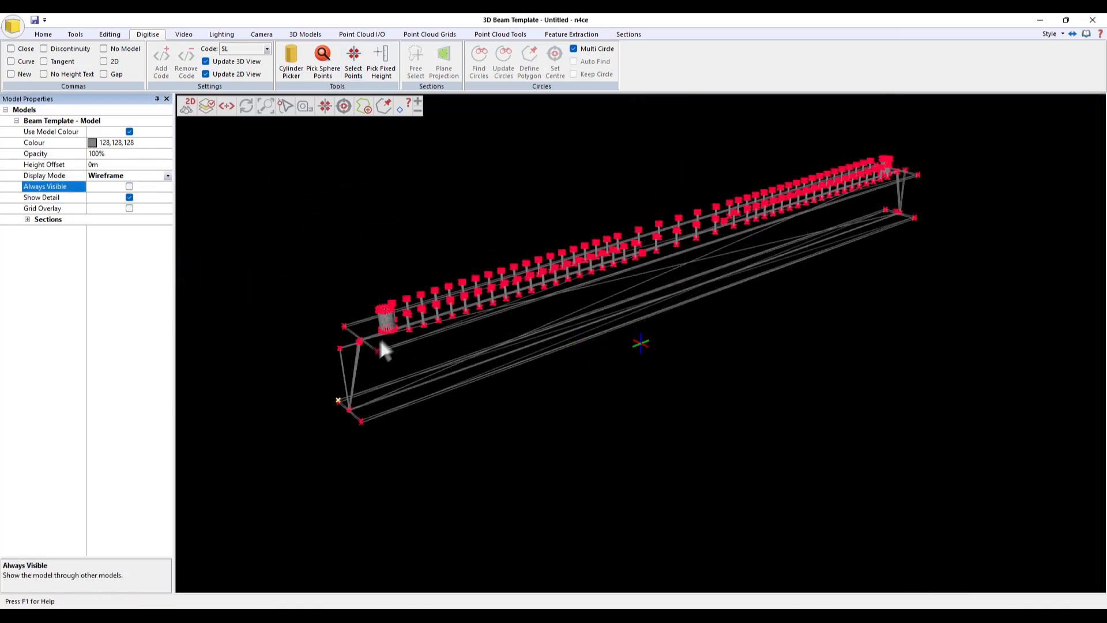
click(129, 188)
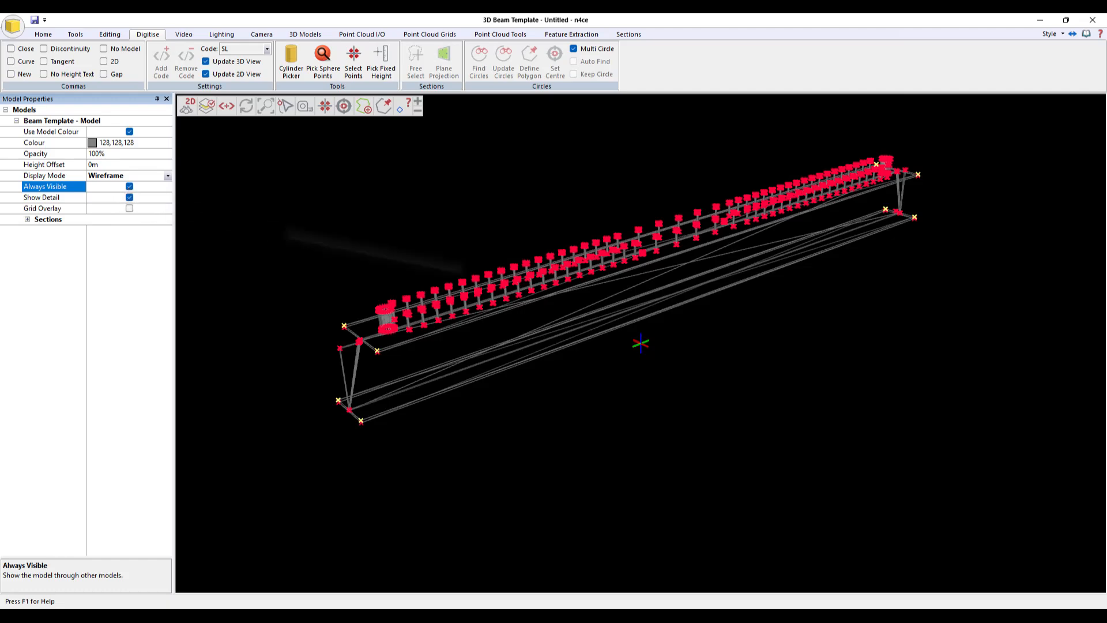
drag(935, 300, 657, 294)
click(1090, 21)
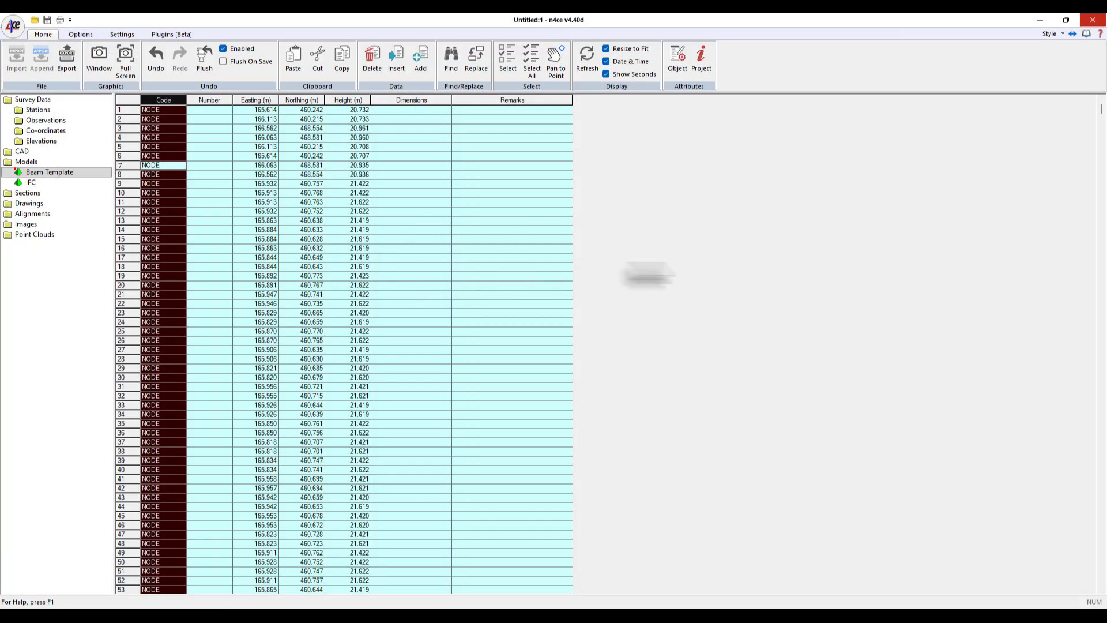
- Renumber the eight new SL points with prefix ST, starting at 1 with increment 1
scroll(507, 331, down, 13)
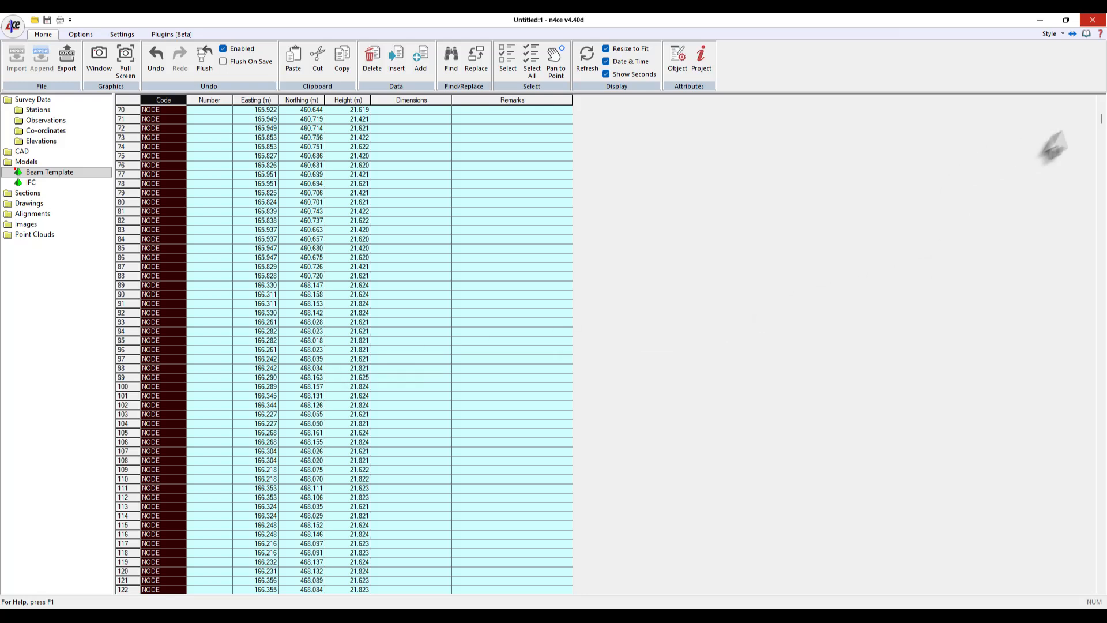
drag(1100, 115, 1102, 578)
click(129, 506)
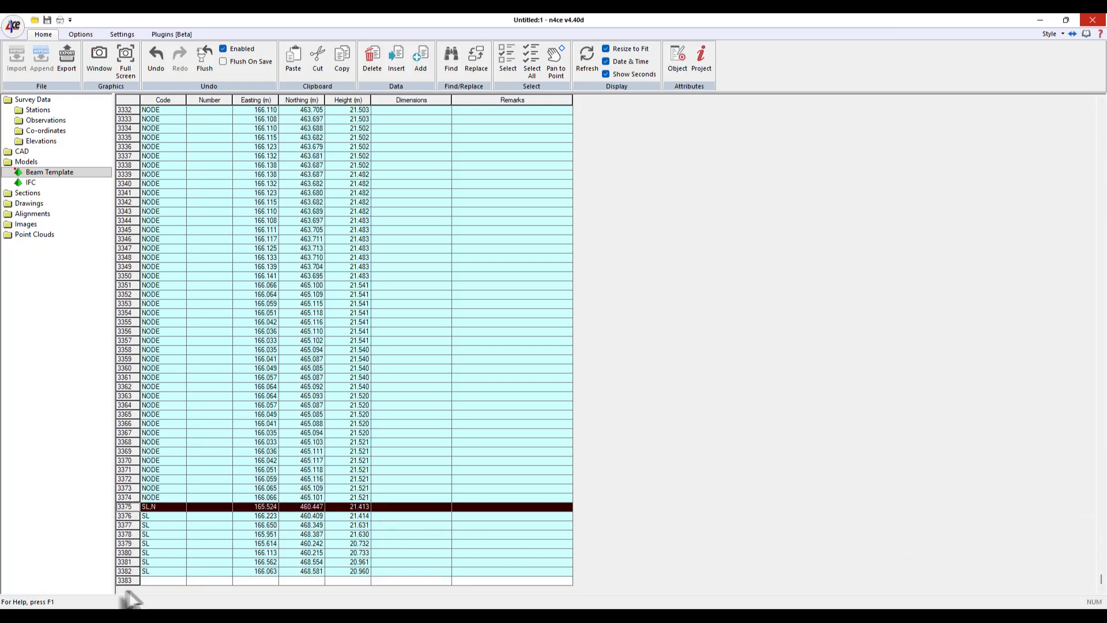
drag(123, 508, 124, 571)
right_click(205, 507)
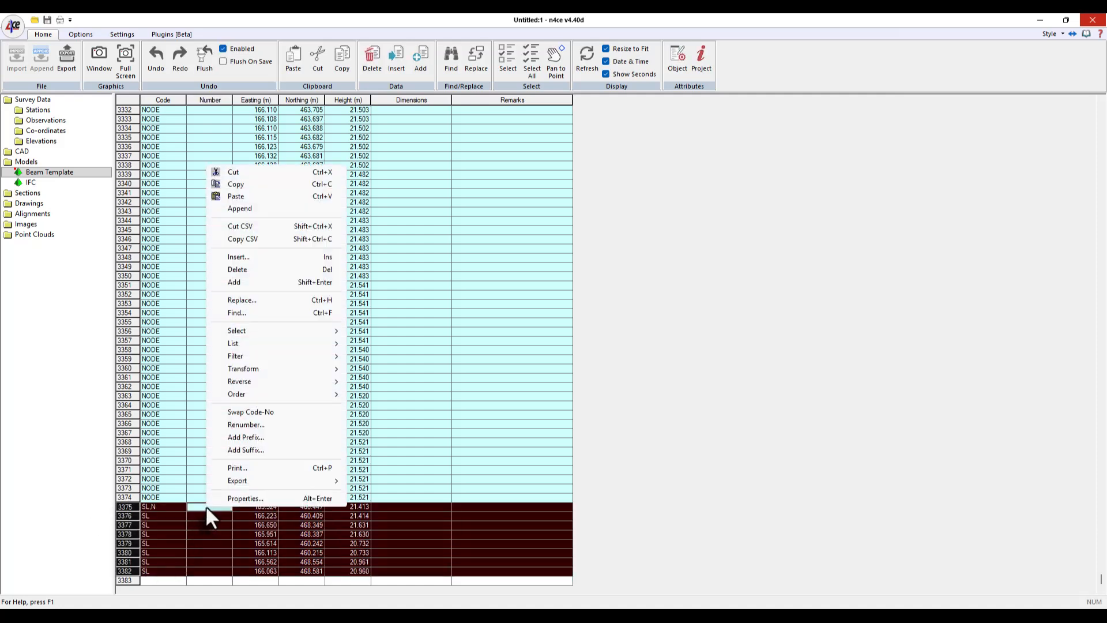
click(247, 425)
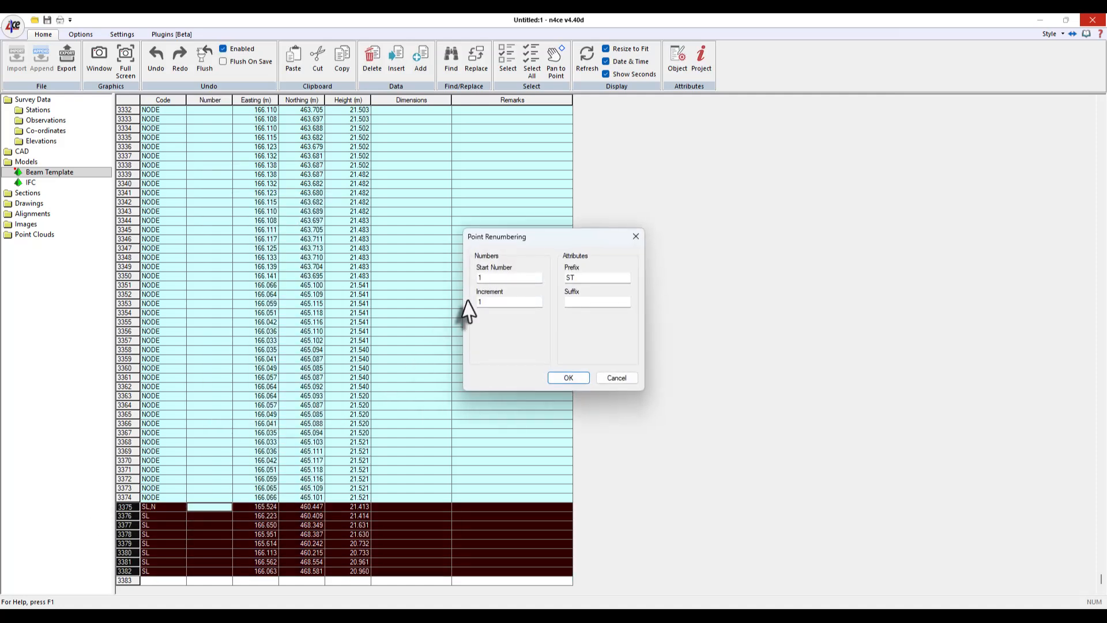
double_click(570, 277)
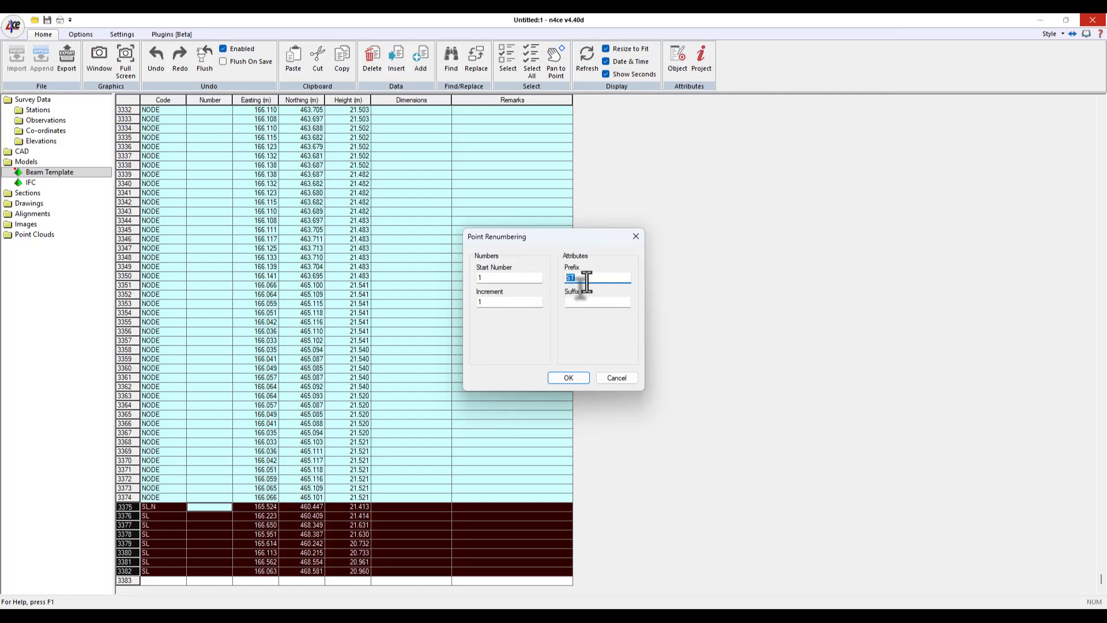
click(569, 378)
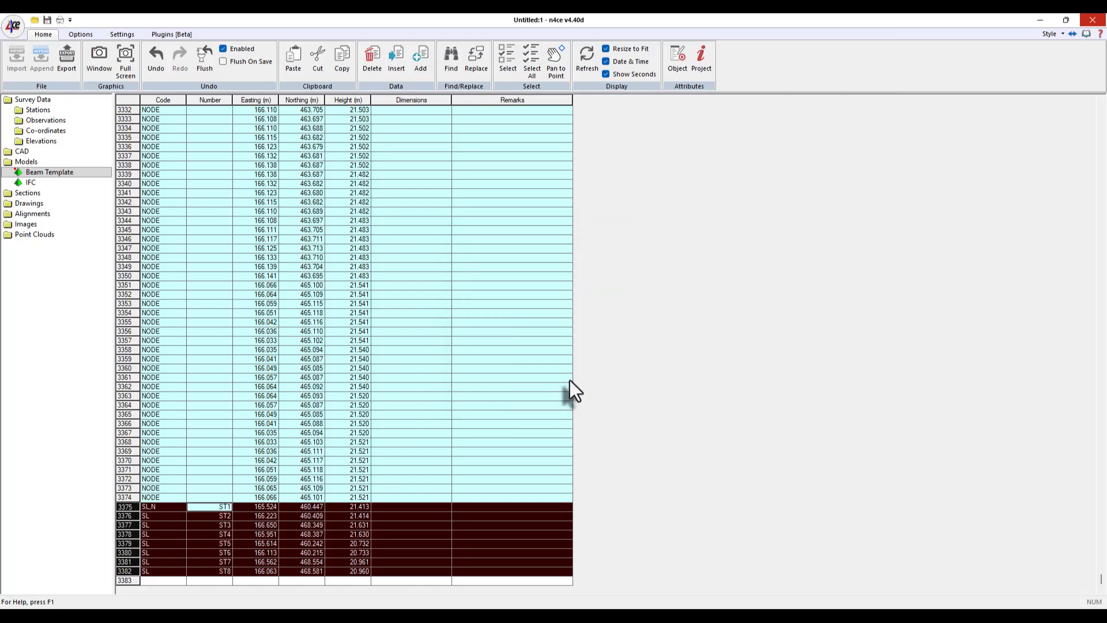
- Create a new model named Beam Scan
right_click(25, 161)
click(124, 168)
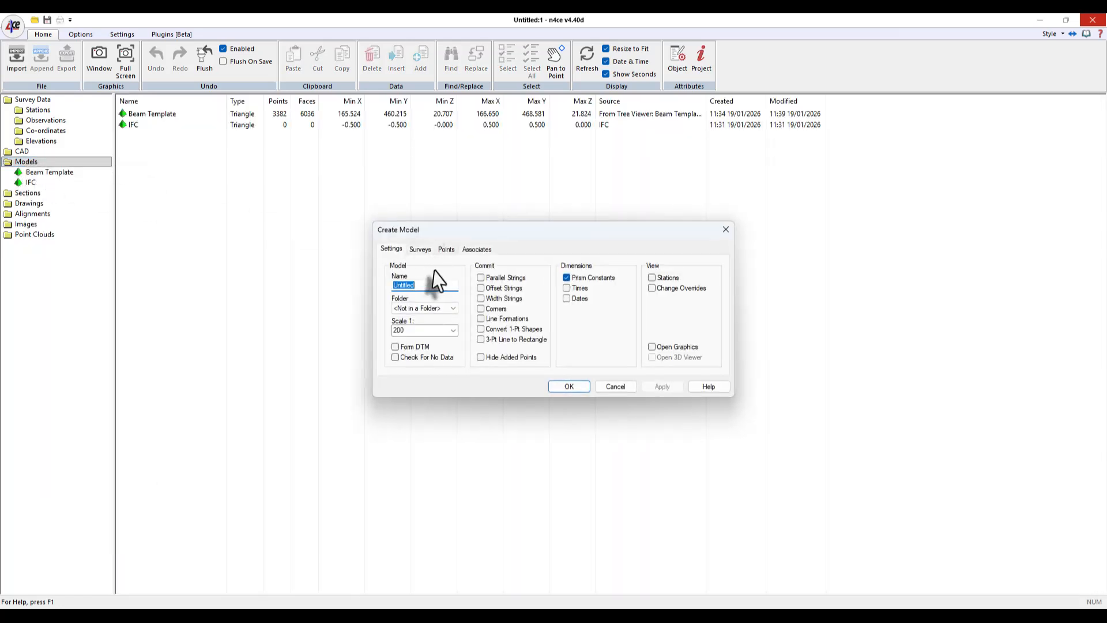
text(Beam Scan)
key(Return)
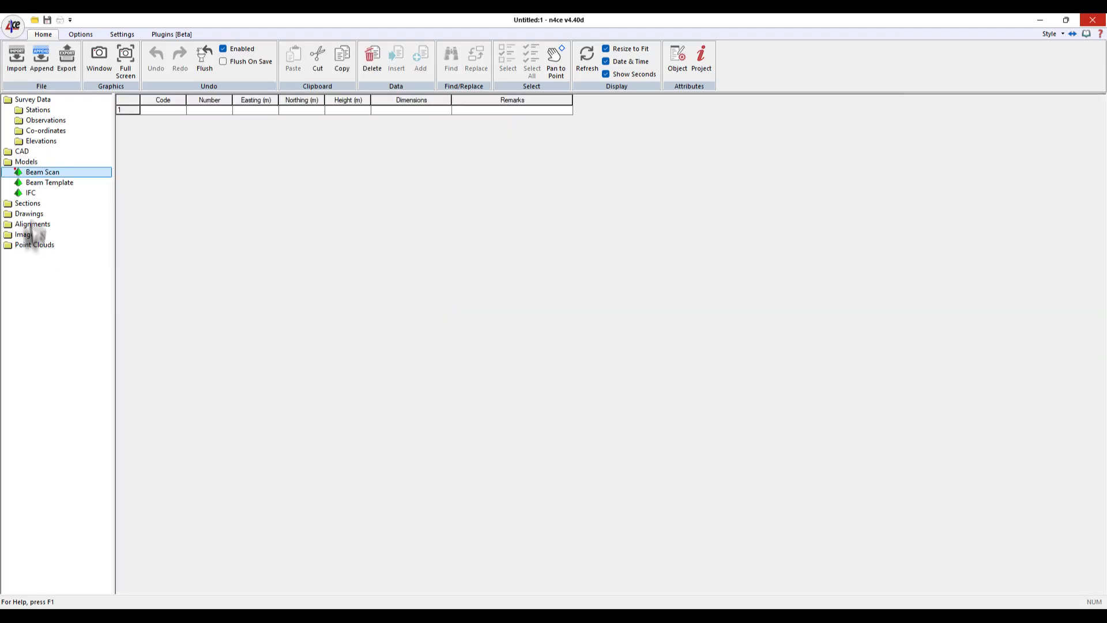
- Open the Beam Scan model in a maximised 3D view with the point cloud loaded
double_click(17, 172)
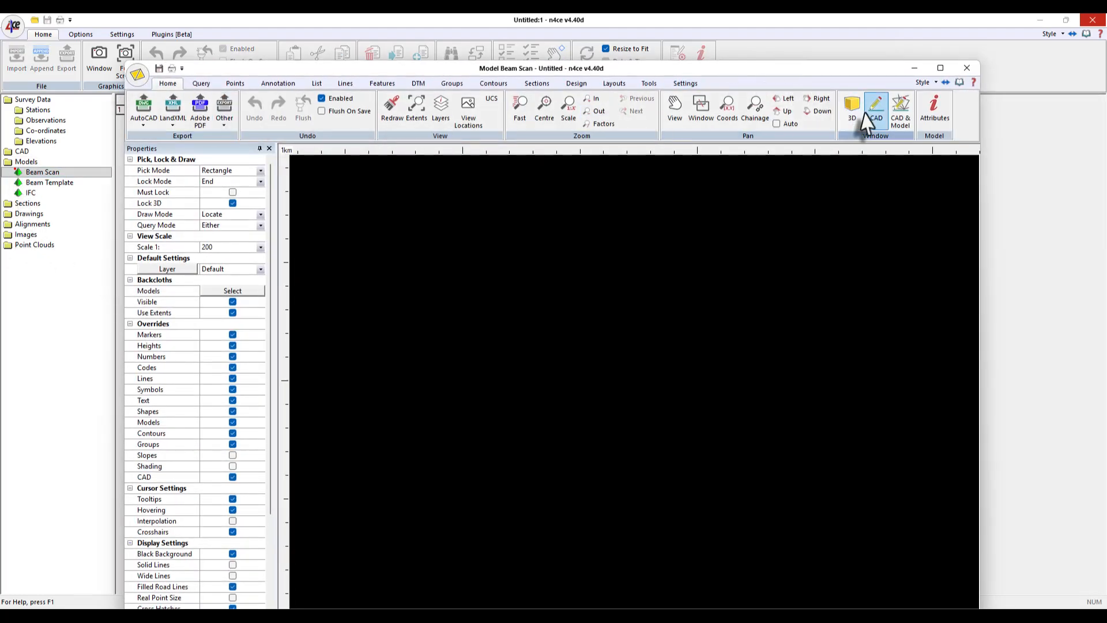
click(853, 109)
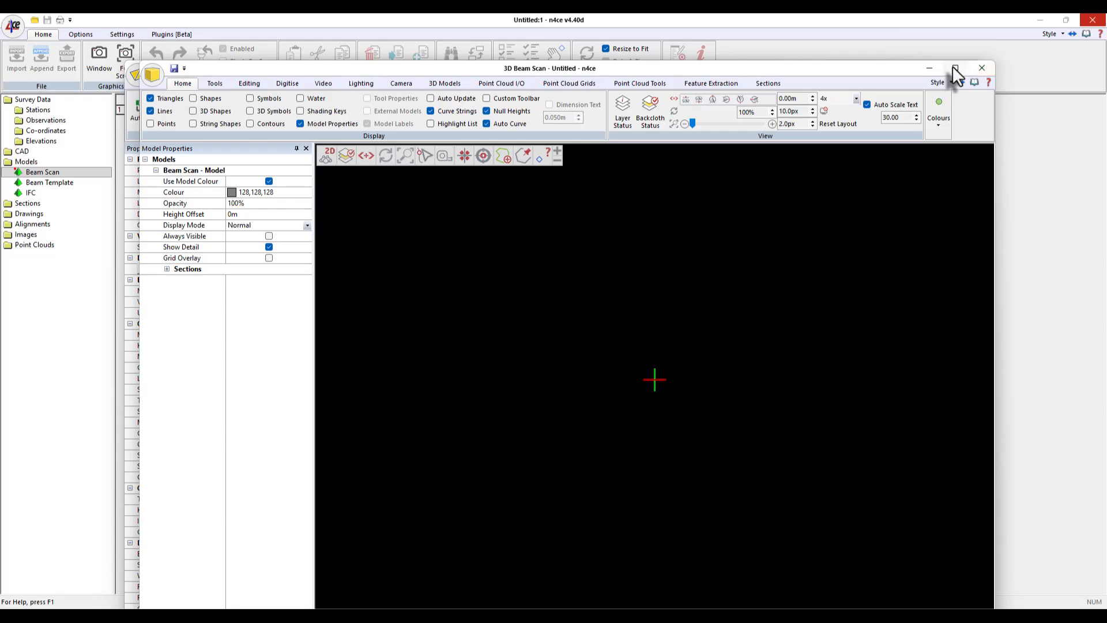
click(955, 68)
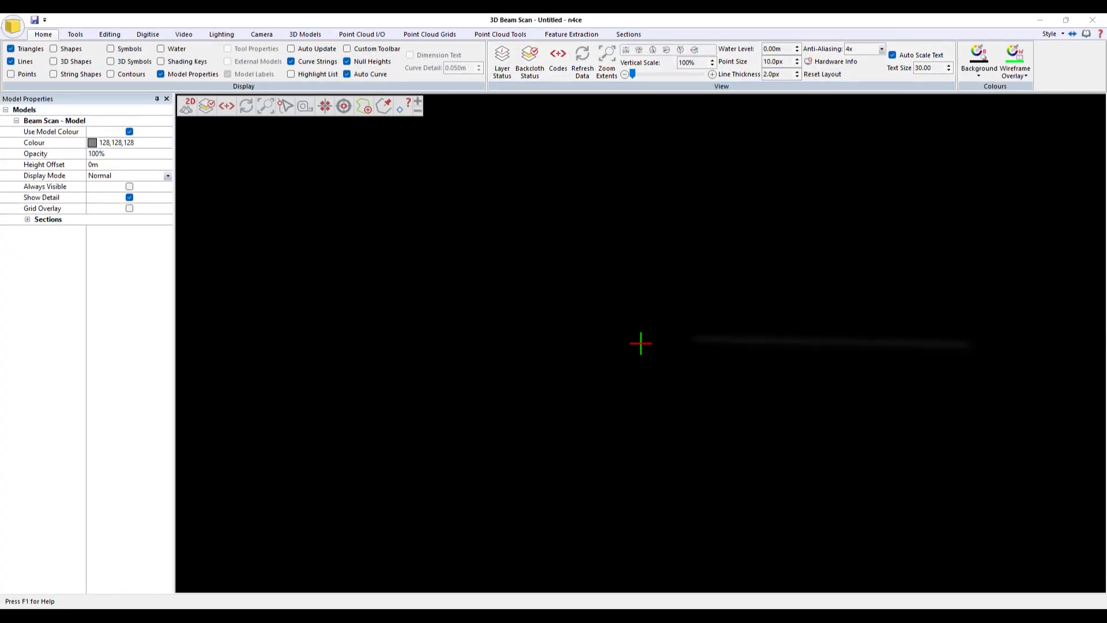
click(458, 460)
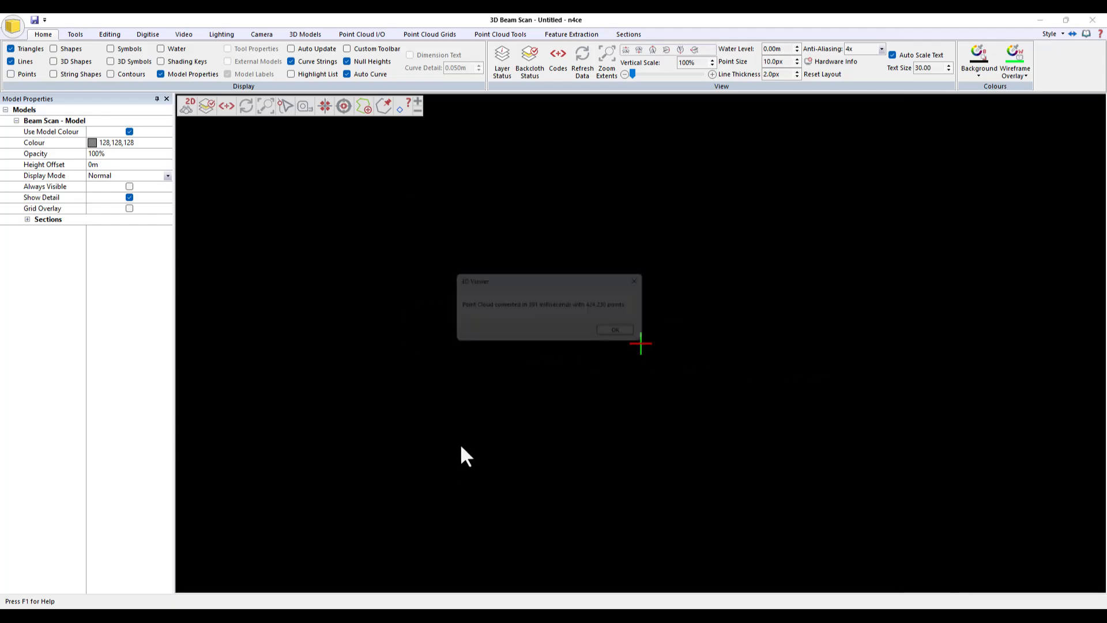
click(638, 341)
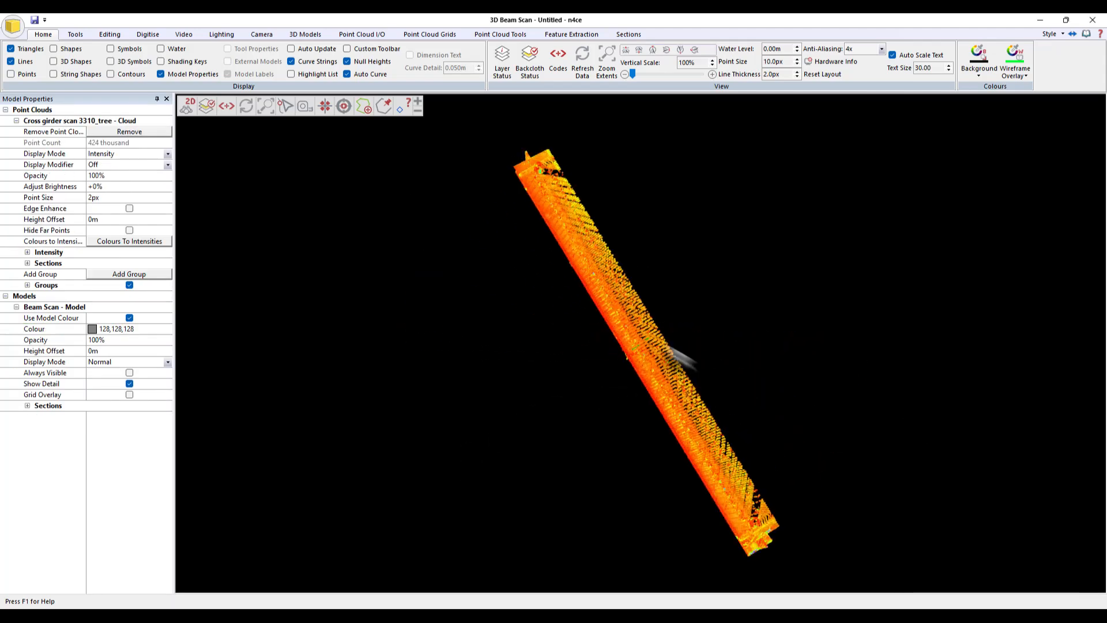
- Add a new point cloud group named Noise
drag(725, 381, 604, 376)
scroll(628, 369, up, 8)
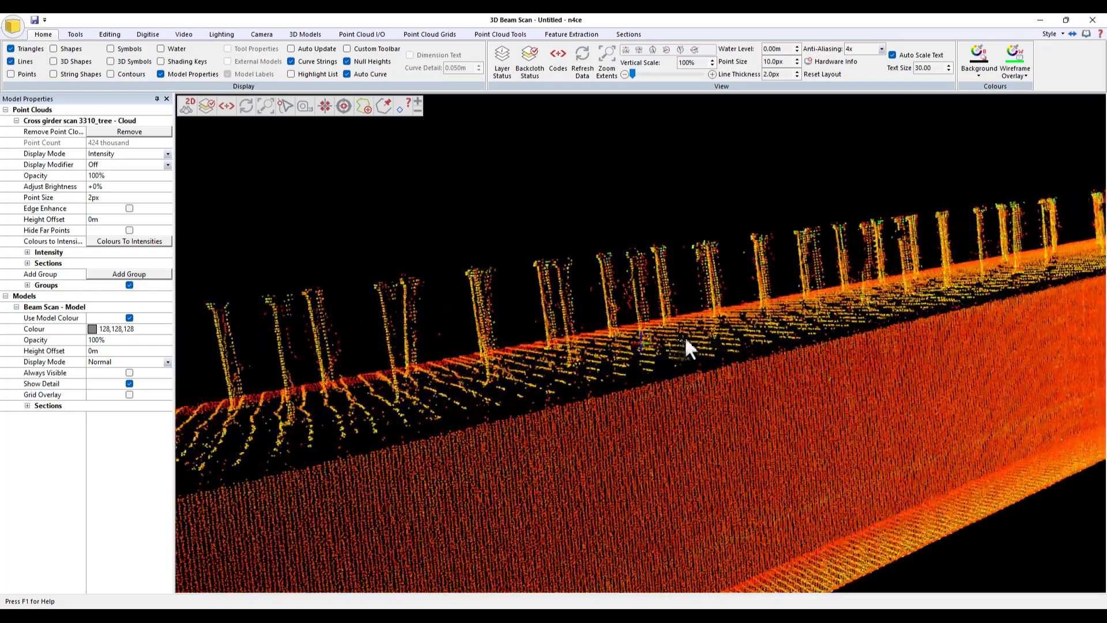
mouse_move(685, 340)
mouse_down()
mouse_move(700, 314)
mouse_move(611, 321)
mouse_move(635, 329)
mouse_move(685, 305)
mouse_move(700, 338)
mouse_move(709, 323)
mouse_move(651, 326)
mouse_move(662, 349)
mouse_move(663, 336)
mouse_move(613, 324)
mouse_move(363, 301)
mouse_up()
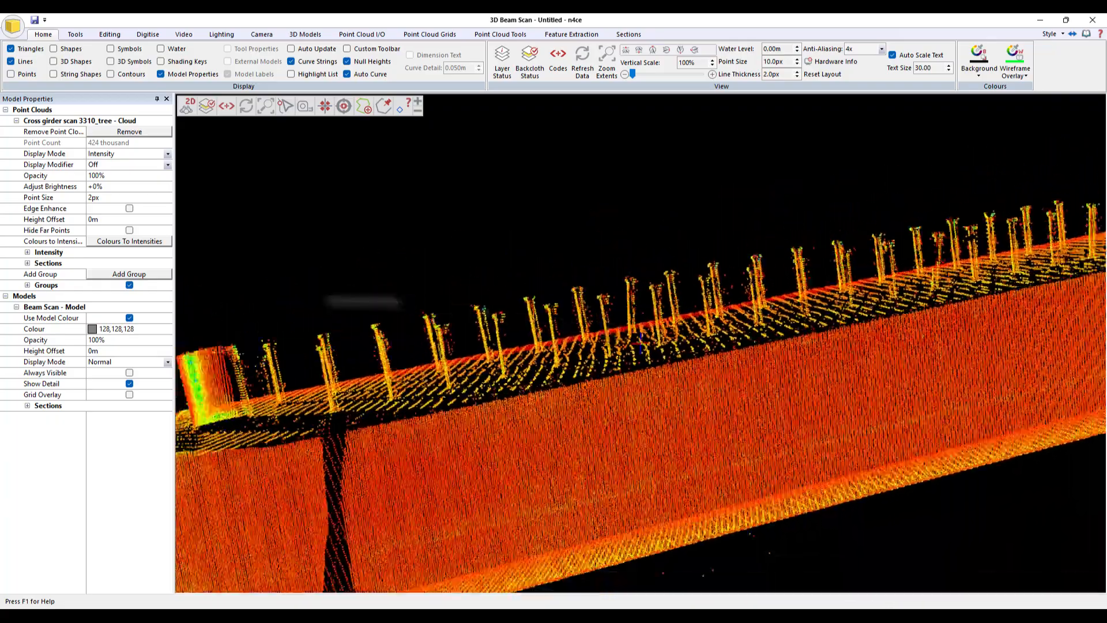
click(129, 274)
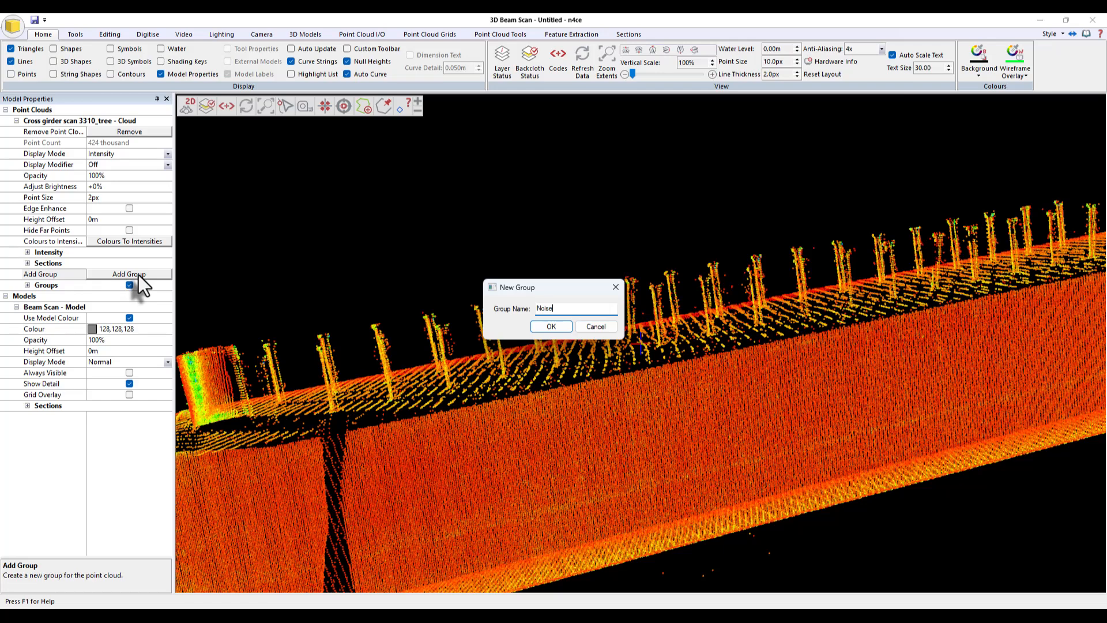
key(Return)
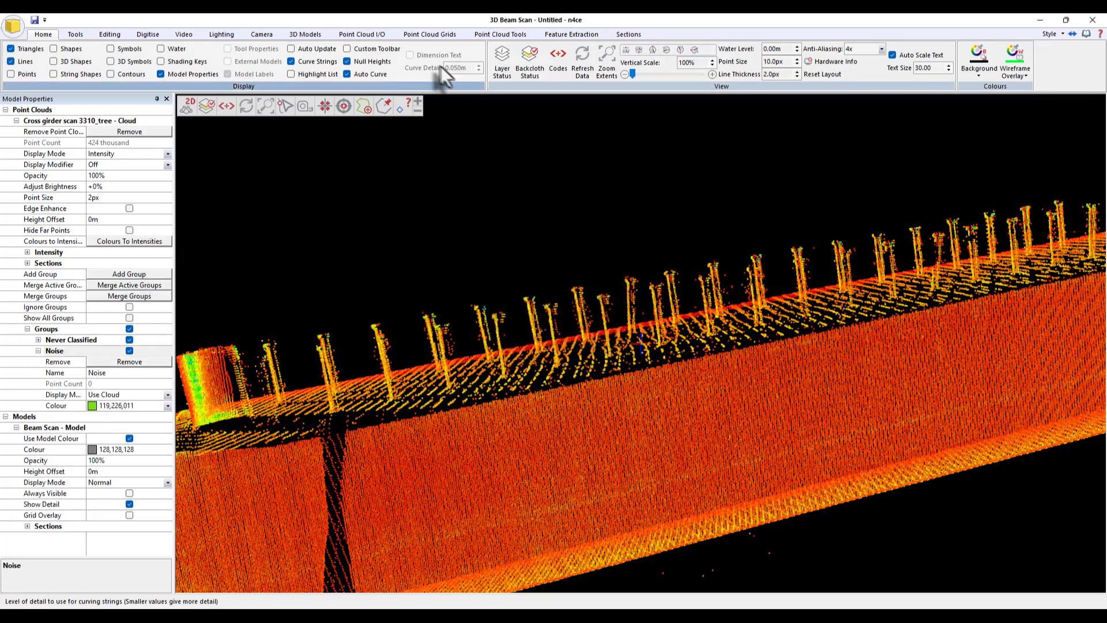
- Start the Noise Filter tool targeting the Noise group, with Use Clusters and De-Densify turned off
click(499, 35)
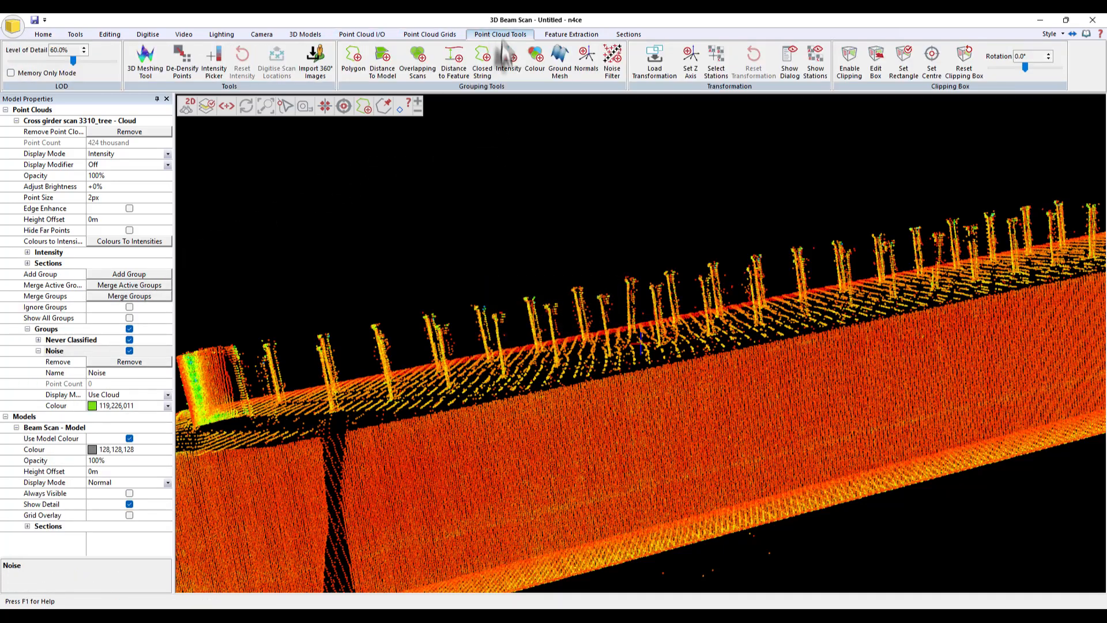
click(612, 70)
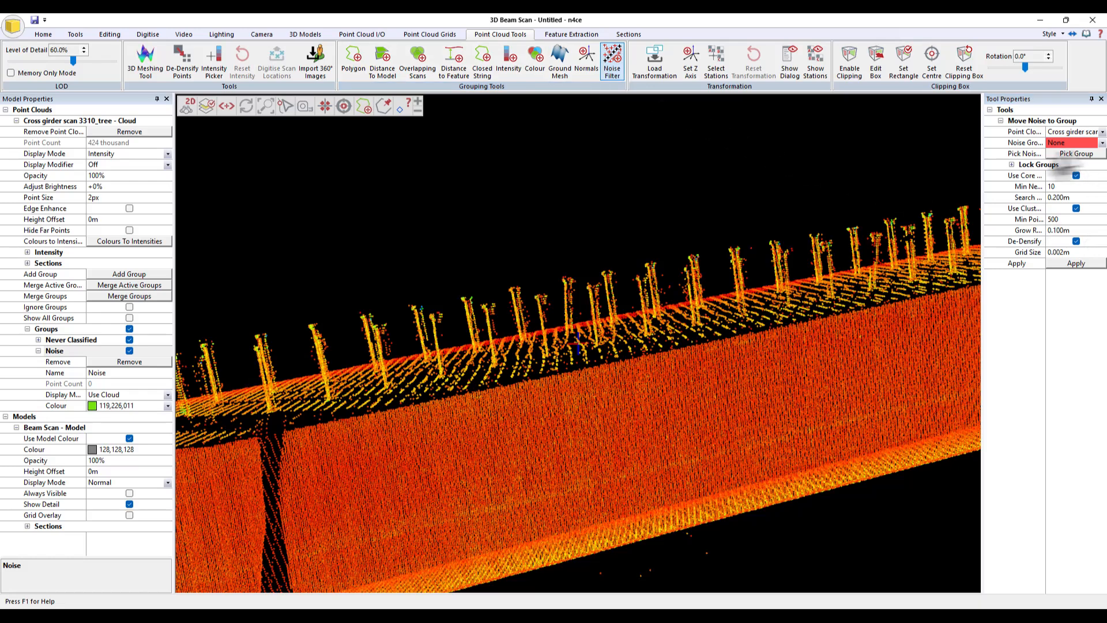
click(1074, 142)
click(1067, 164)
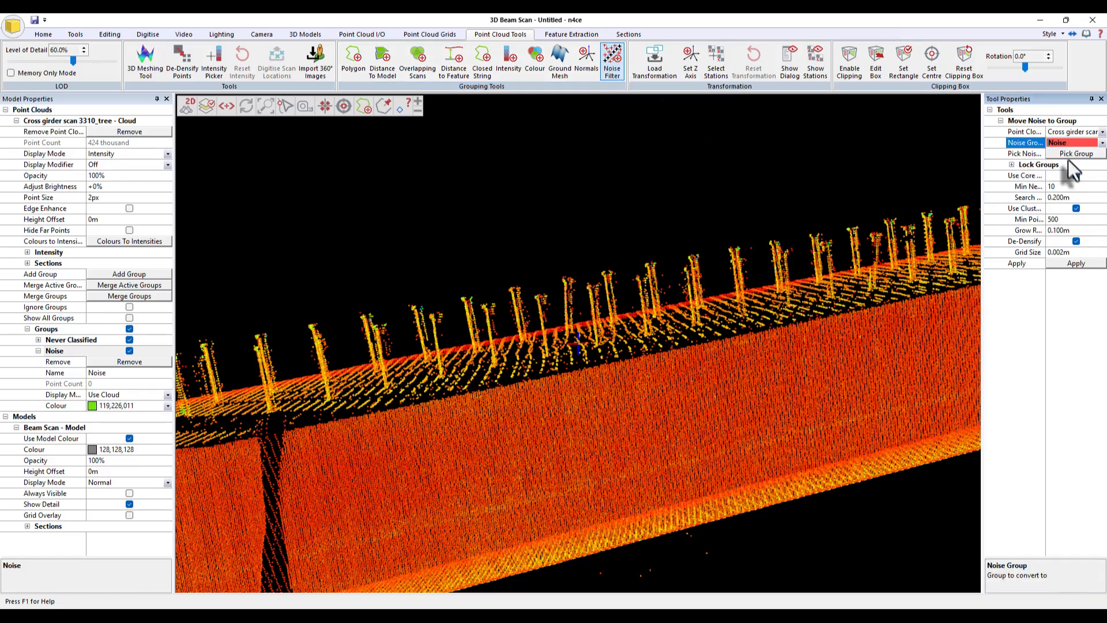
double_click(1032, 208)
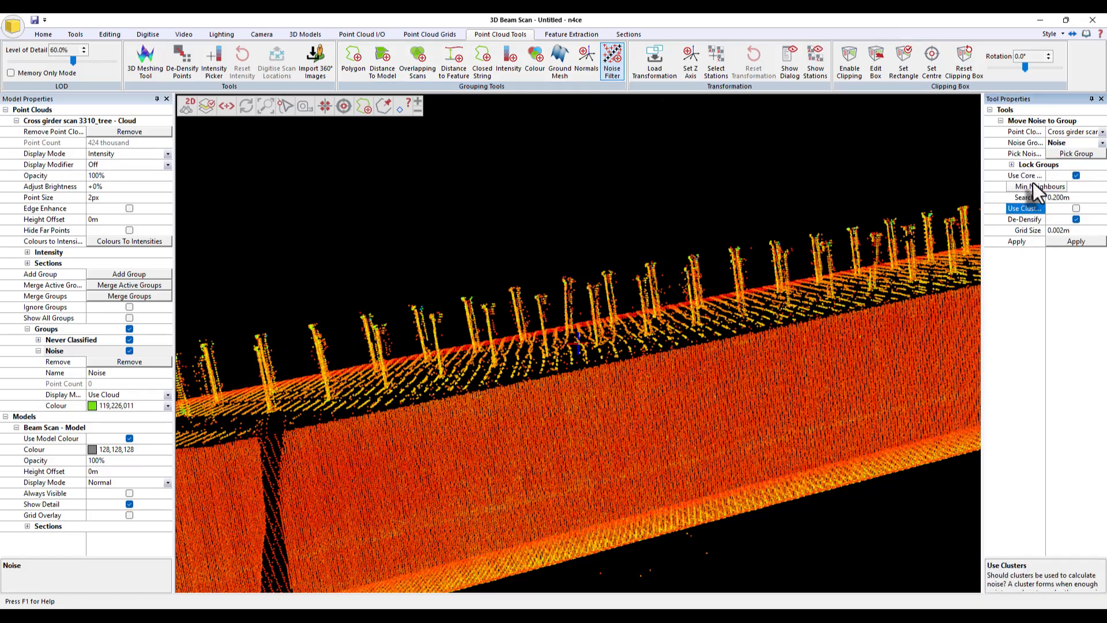
click(1075, 220)
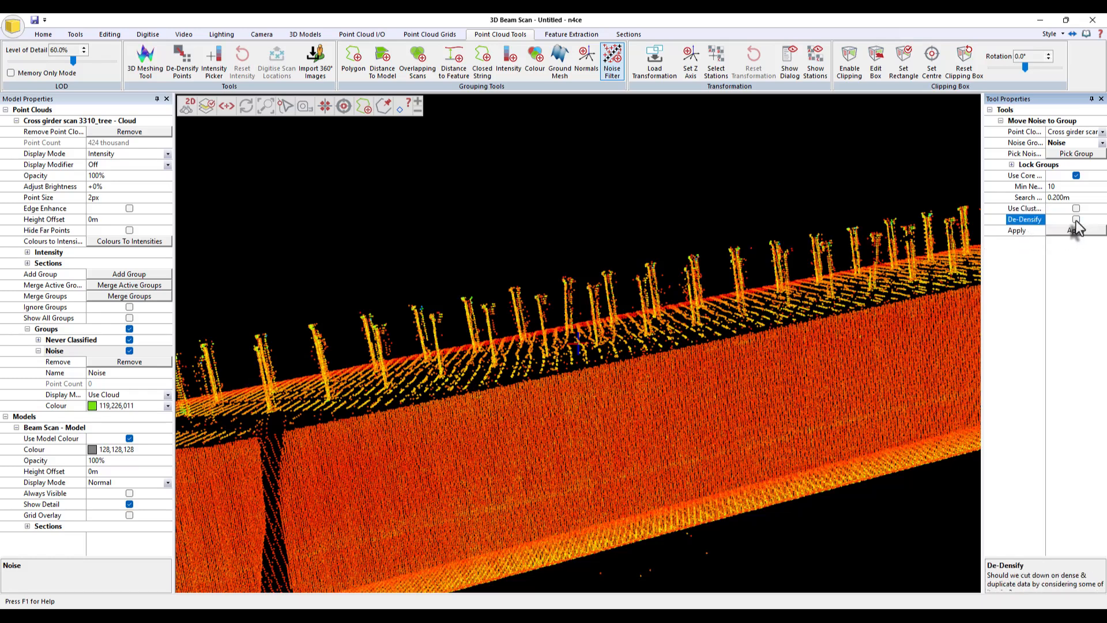
- Set Min Neighbours to 1 and the search radius to 0.015 m, then apply the noise filter
click(1063, 186)
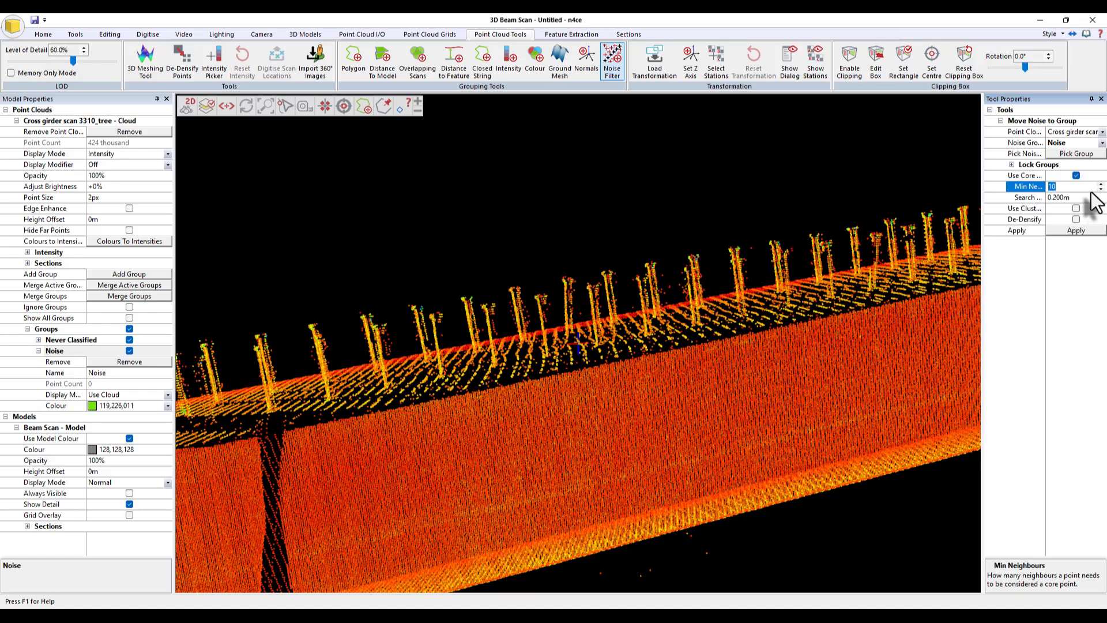
text(1)
key(Tab)
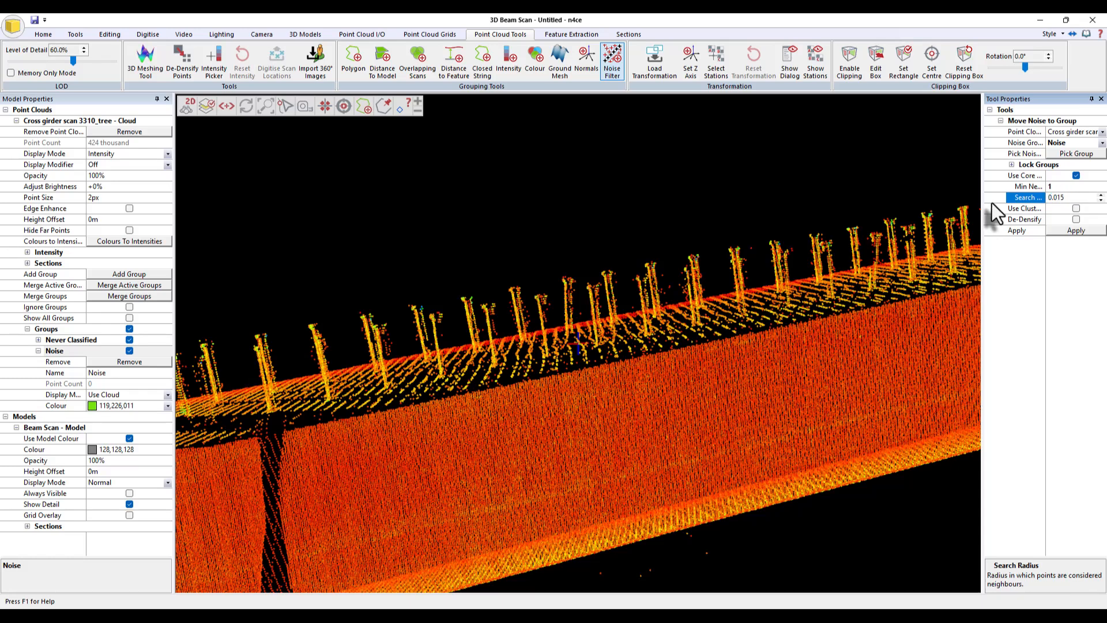
click(1076, 230)
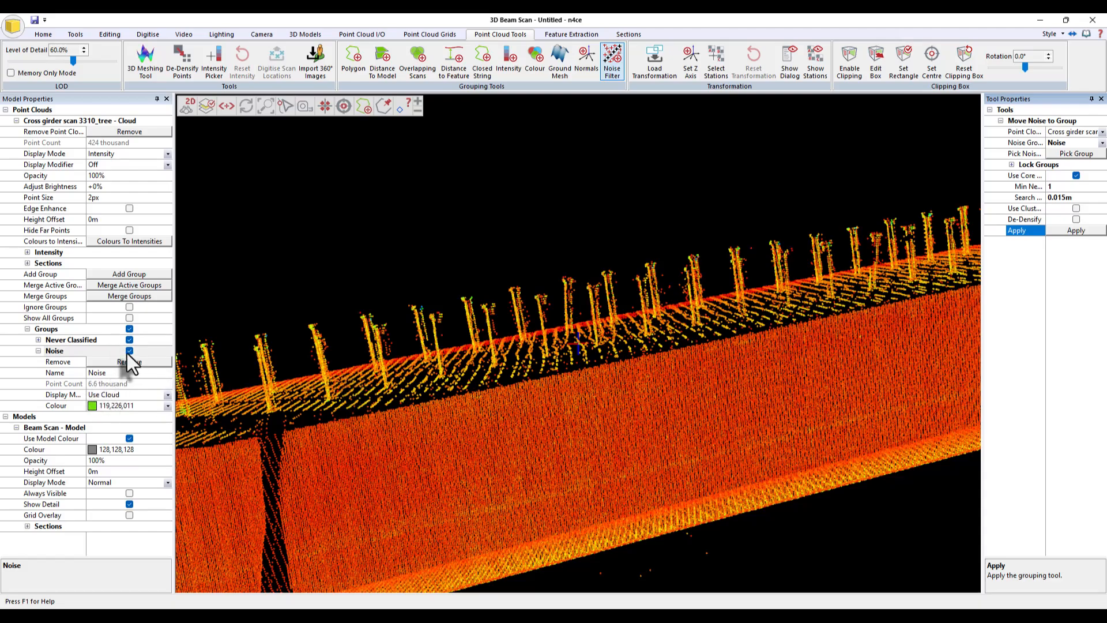
- Hide the Noise group, toggling it on and off to compare the cloud with and without noise
click(127, 353)
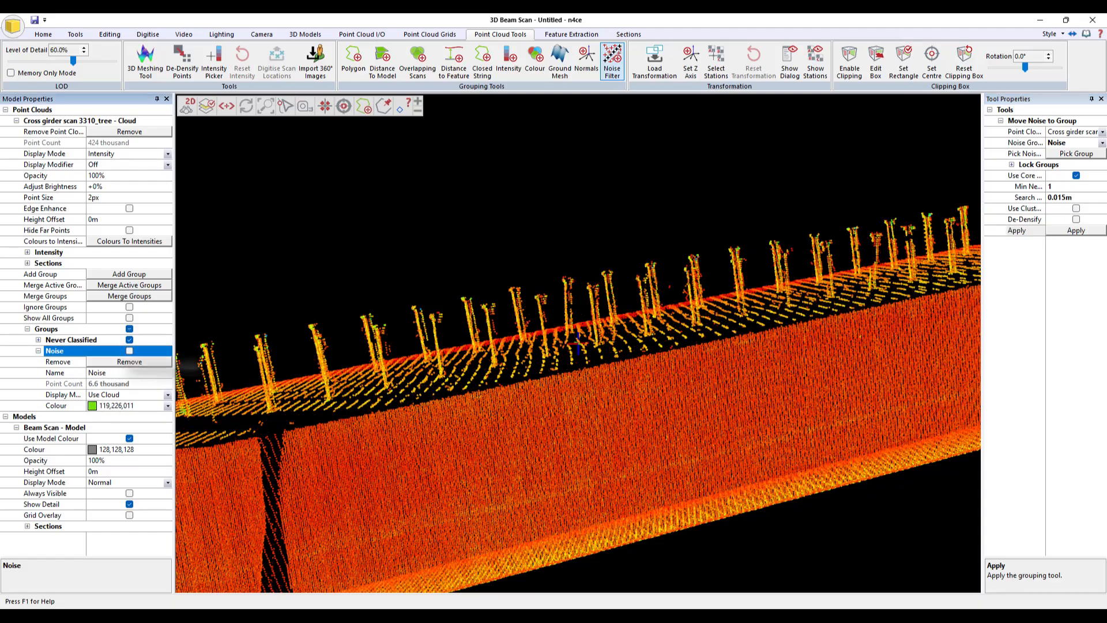
scroll(574, 363, up, 5)
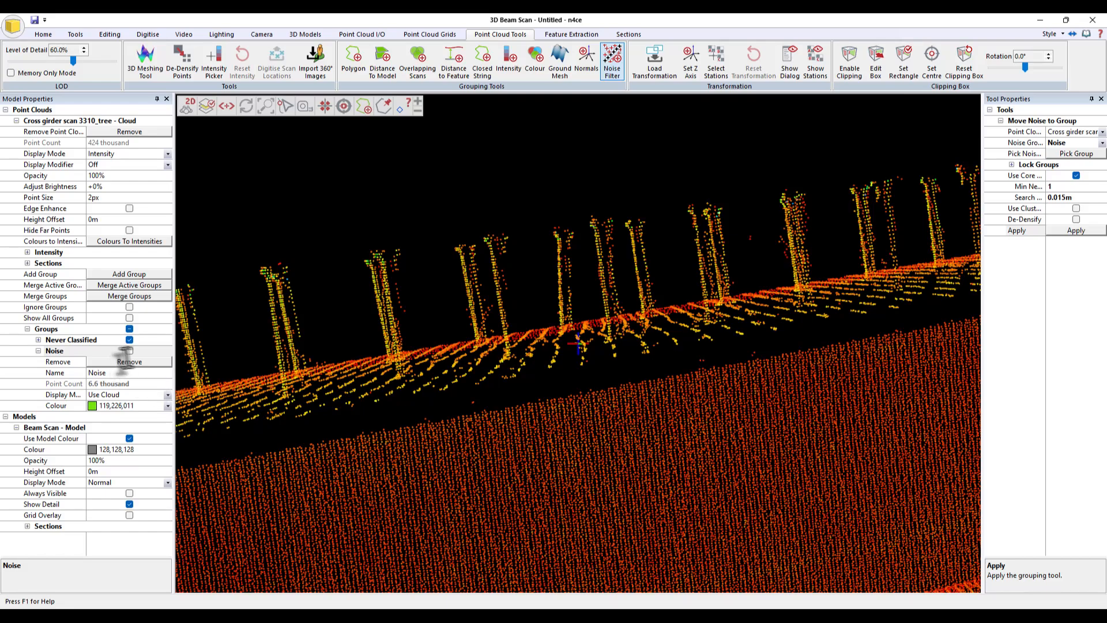
click(130, 351)
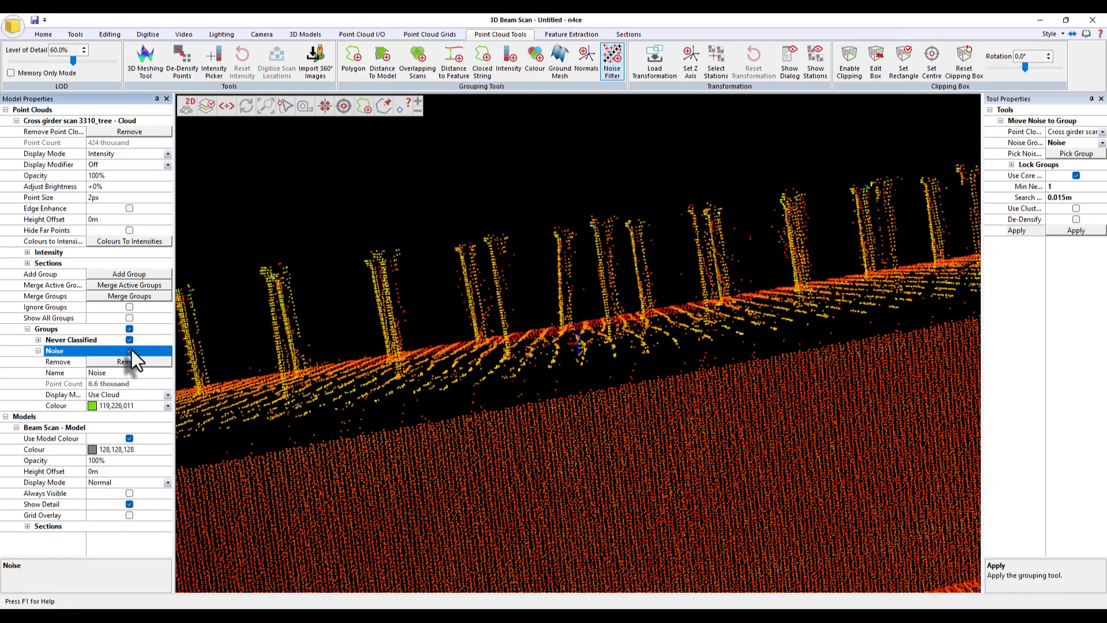
click(129, 350)
scroll(571, 384, down, 5)
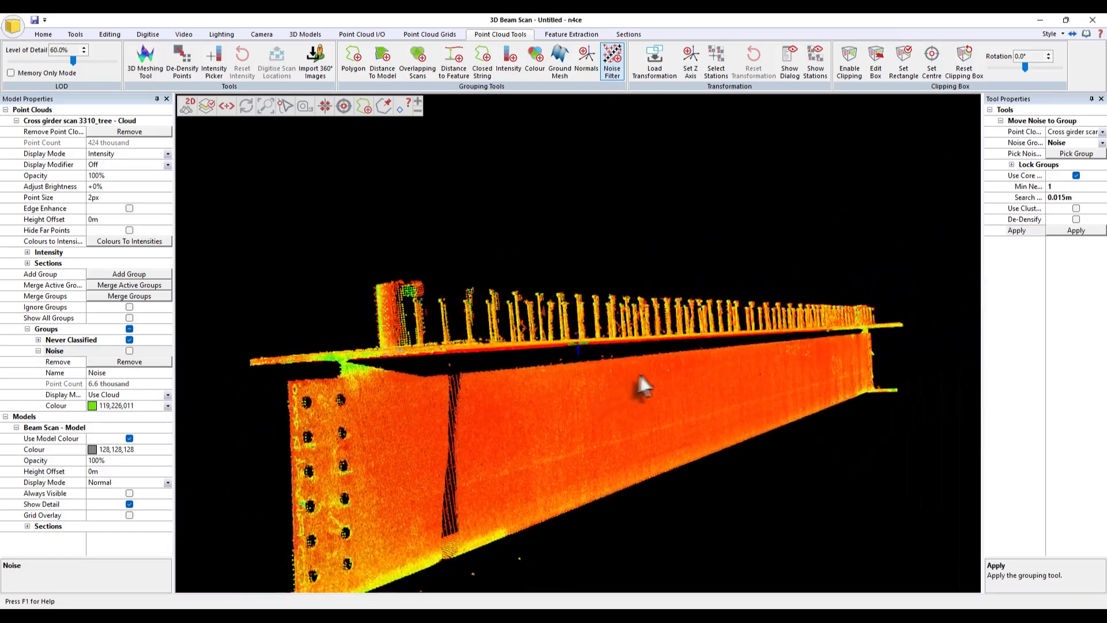
drag(638, 369, 681, 378)
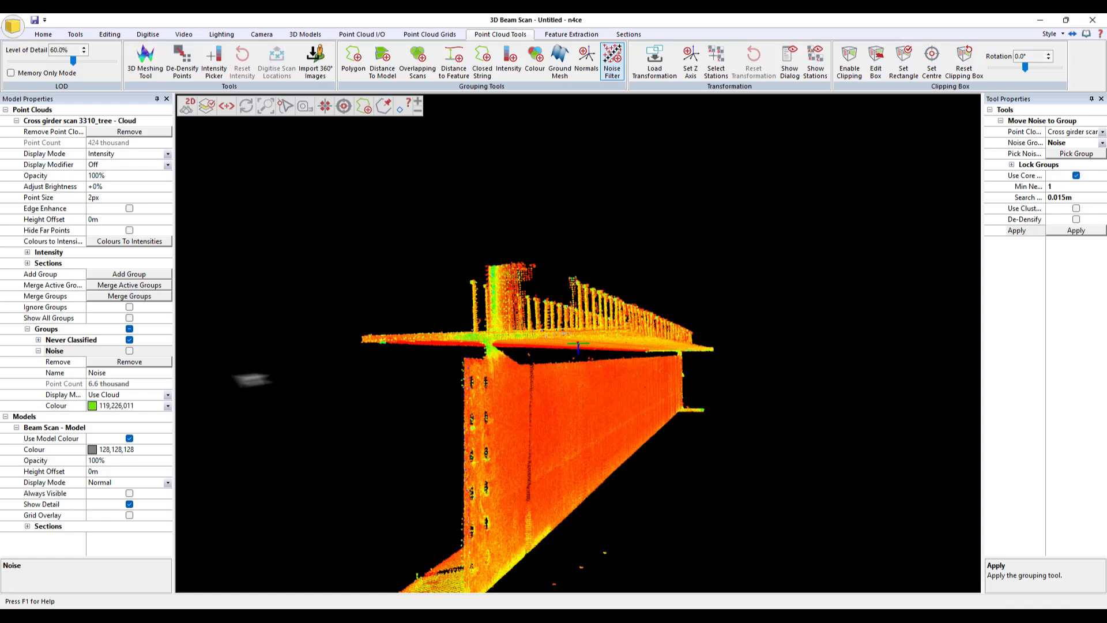
click(129, 351)
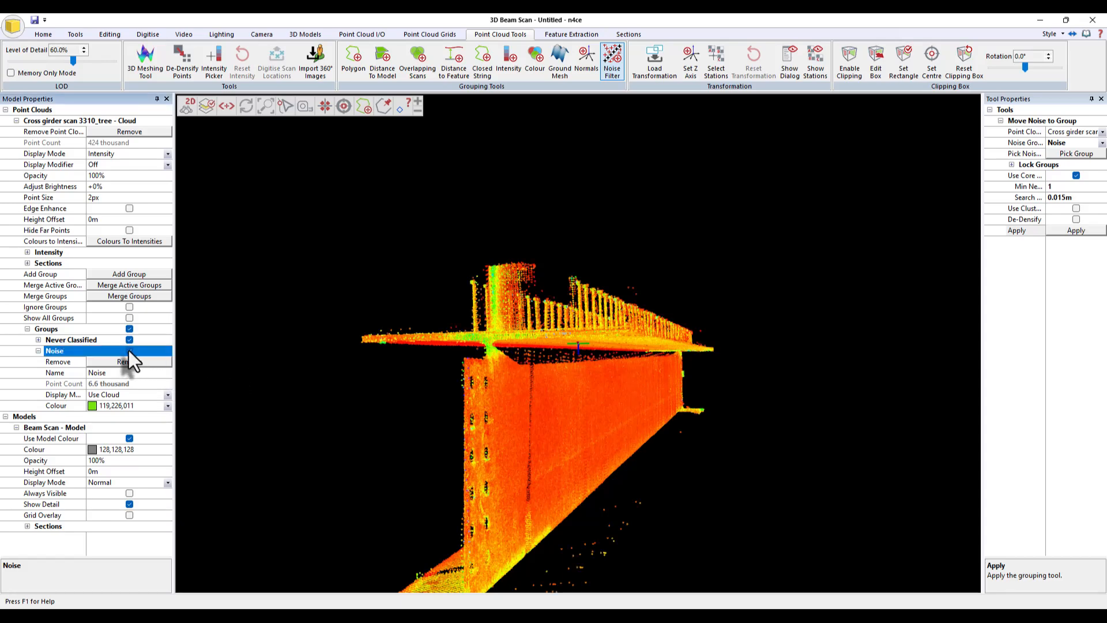
click(129, 350)
drag(548, 420, 705, 382)
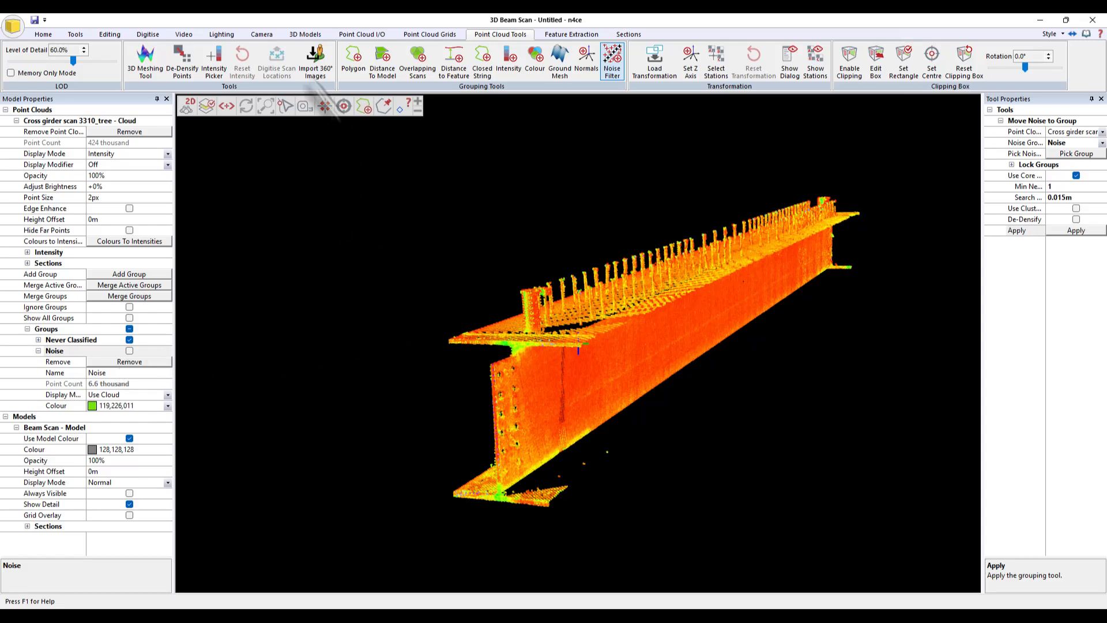
- Start the Select Points digitising tool with the code set to SL
click(153, 37)
click(206, 61)
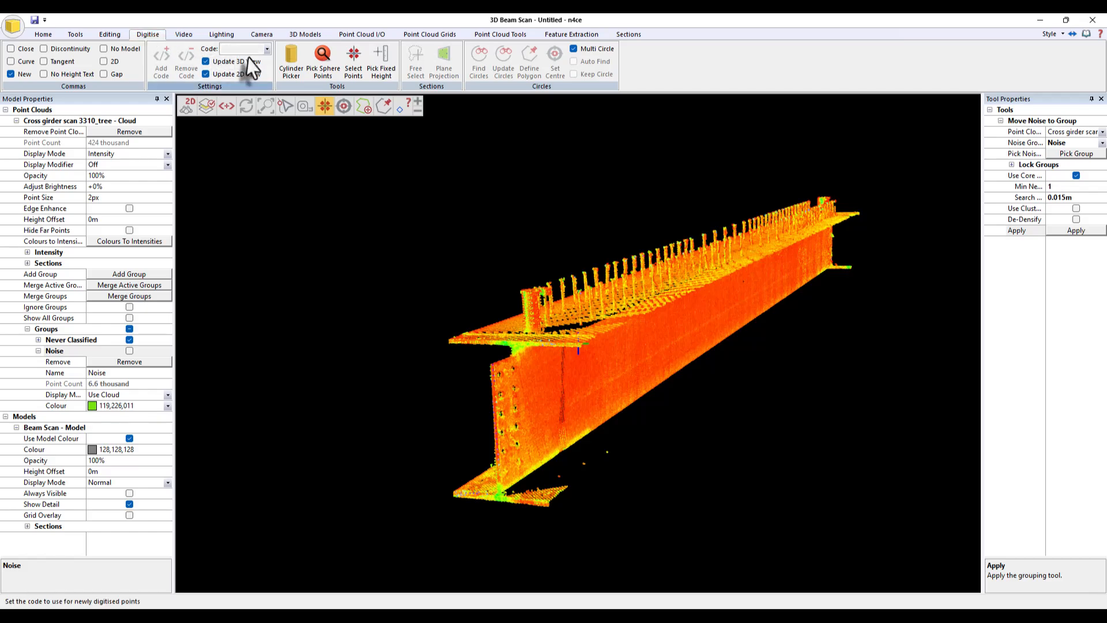
text(SL)
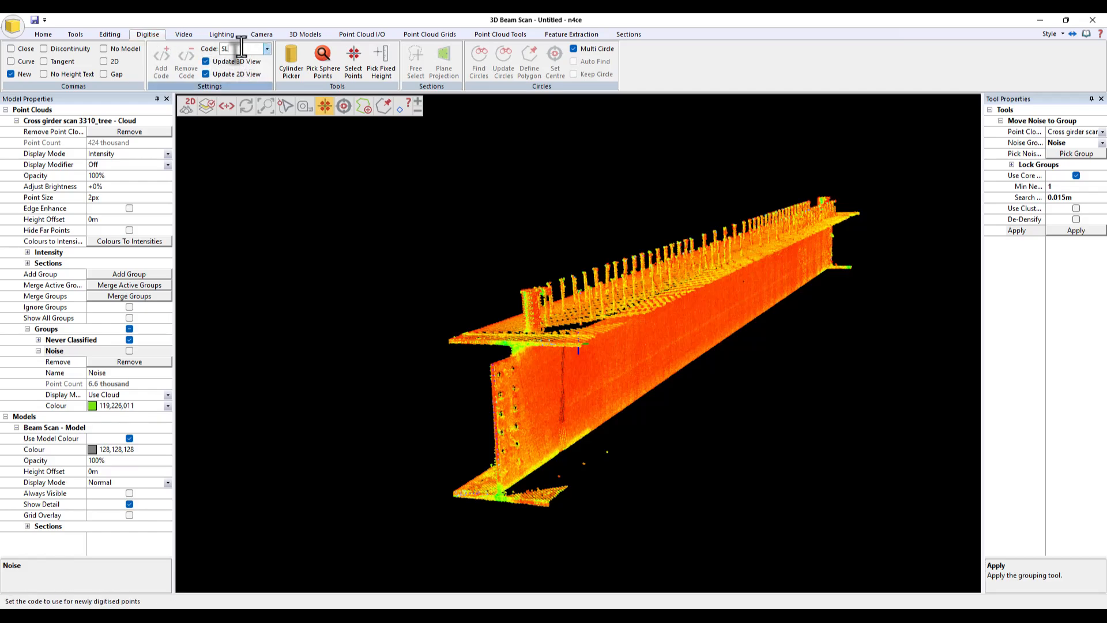
click(353, 60)
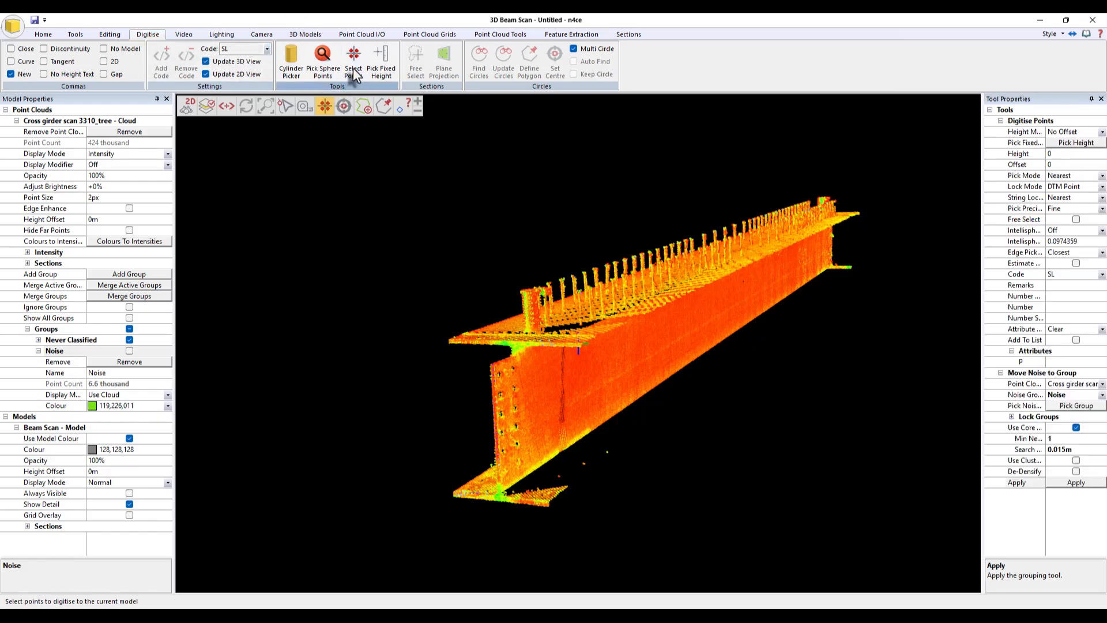
- Set the digitising lock mode to Point Cloud so picks snap to scan points
scroll(466, 336, up, 3)
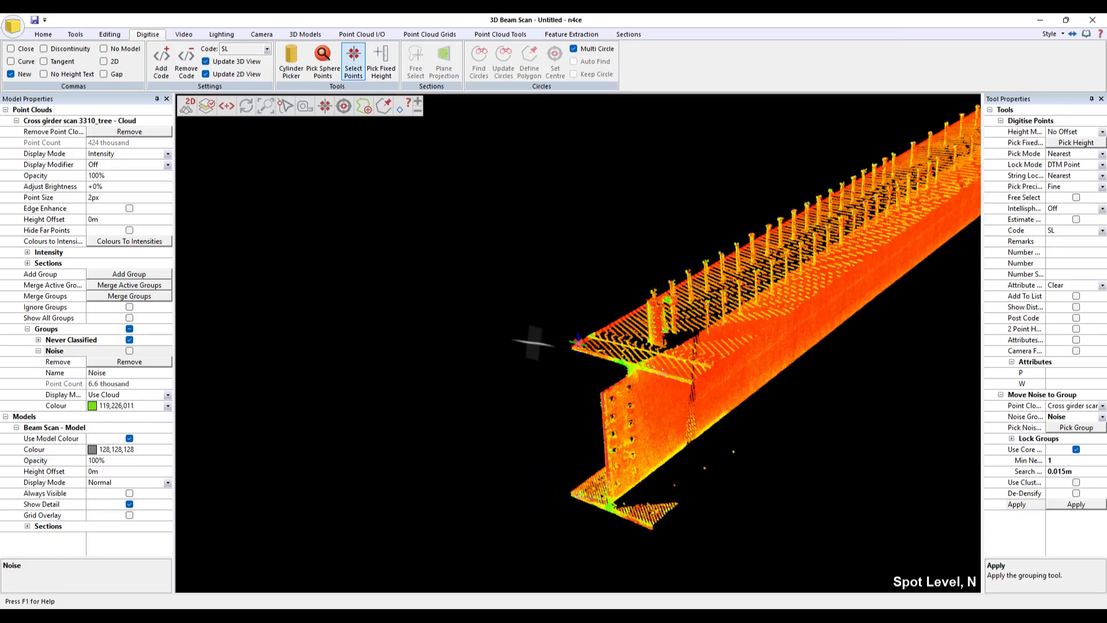
scroll(517, 328, up, 5)
drag(516, 329, 584, 339)
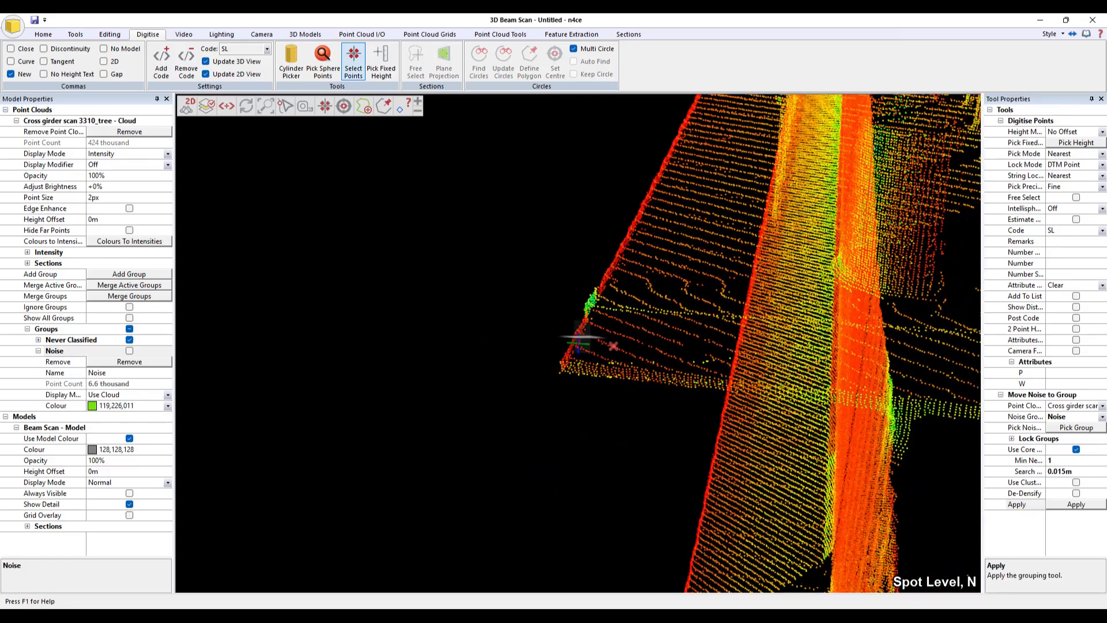
middle_drag(584, 339, 331, 312)
drag(332, 311, 320, 303)
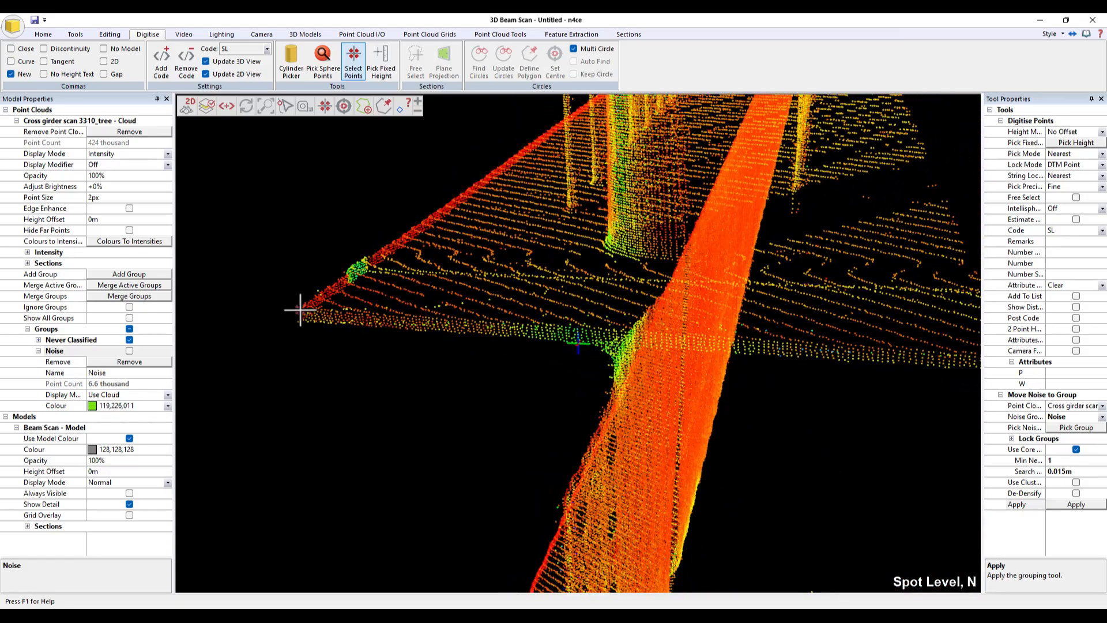
scroll(369, 316, down, 2)
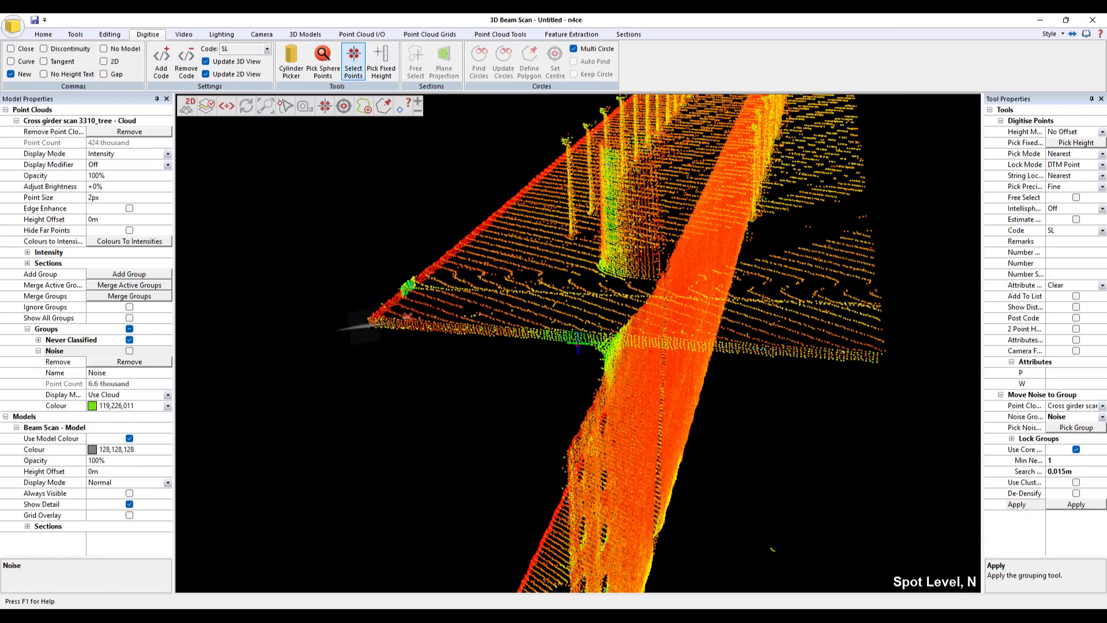
drag(360, 325, 456, 315)
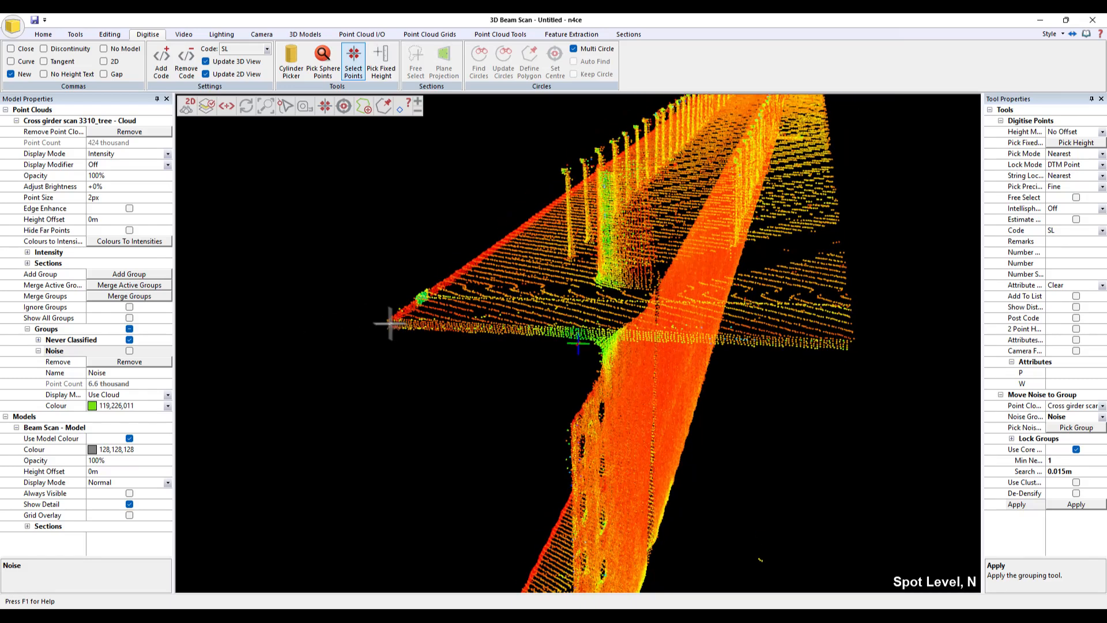
drag(389, 317, 360, 330)
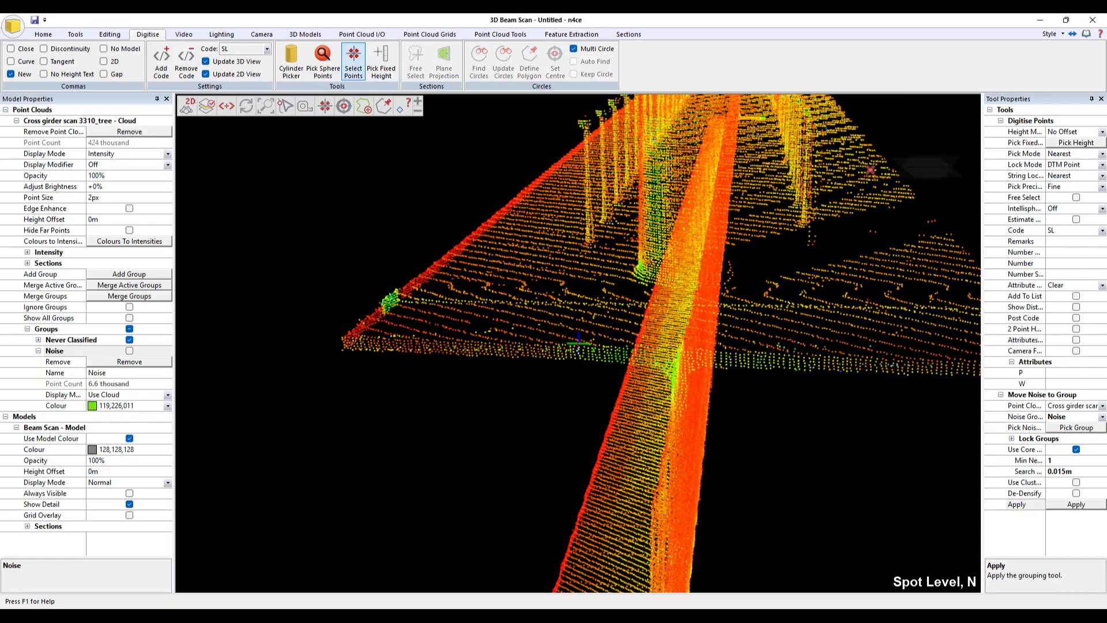
click(1095, 166)
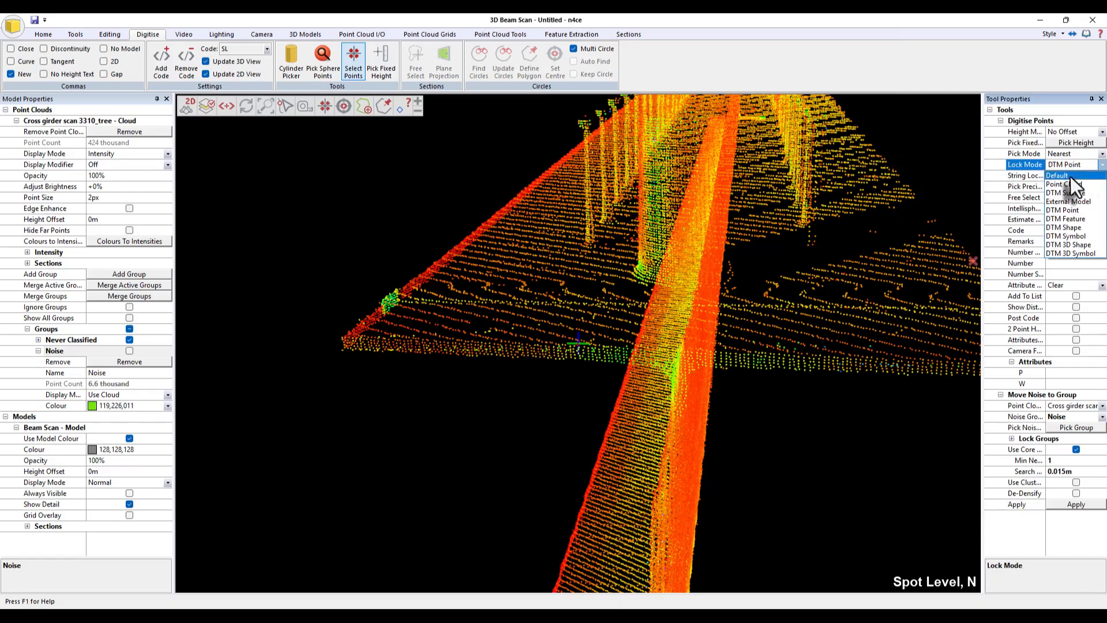
click(1070, 175)
- Digitise an SL point on the top-flange corner at the near end of the beam
drag(464, 319, 452, 350)
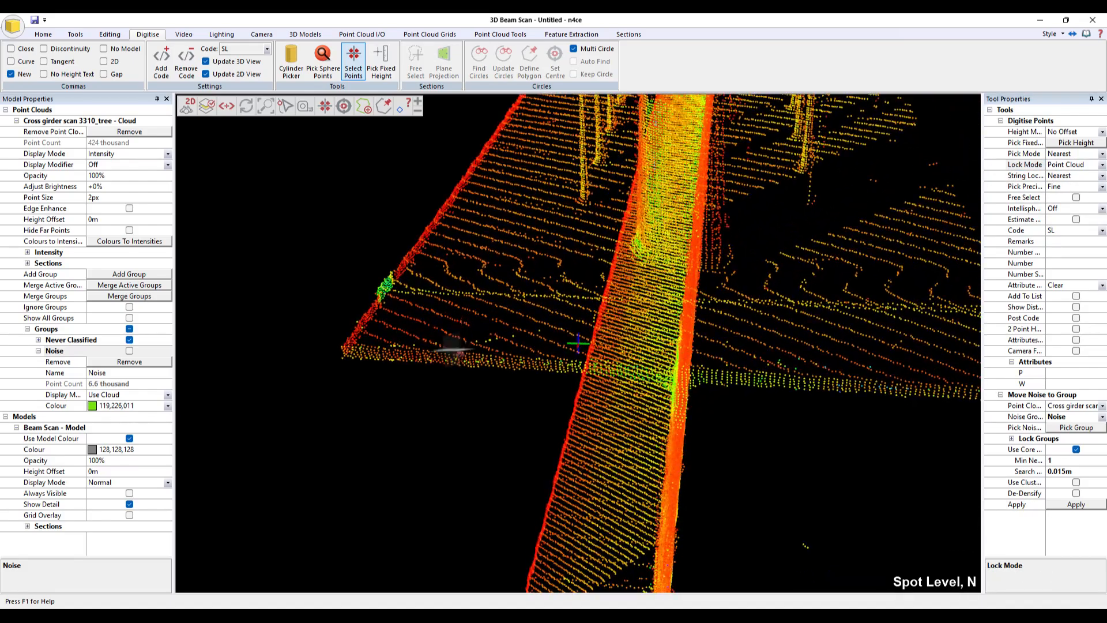
mouse_move(357, 333)
mouse_down()
mouse_move(607, 362)
mouse_move(464, 316)
mouse_move(597, 338)
mouse_up()
scroll(584, 343, down, 3)
scroll(574, 342, up, 3)
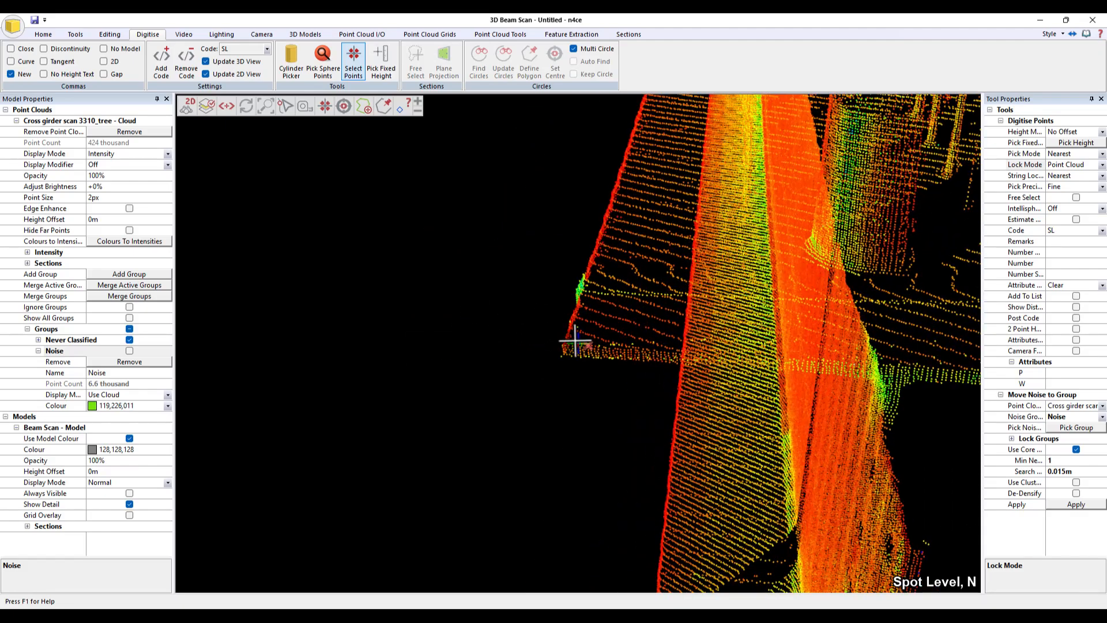
scroll(573, 337, down, 3)
scroll(575, 335, up, 3)
drag(577, 346, 554, 354)
scroll(552, 351, up, 5)
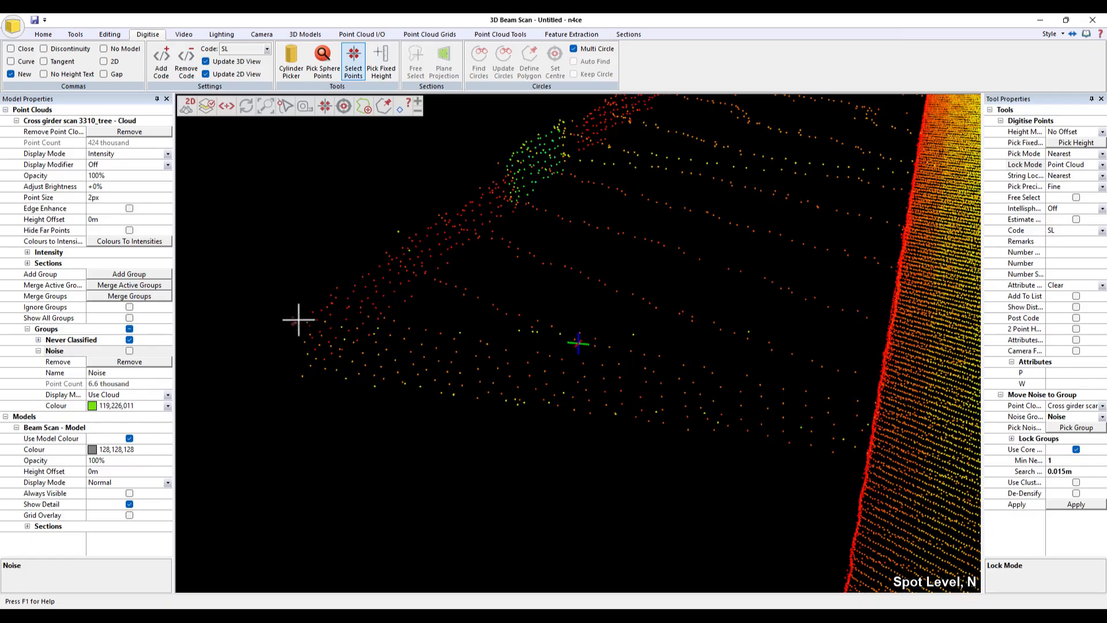
scroll(316, 312, down, 5)
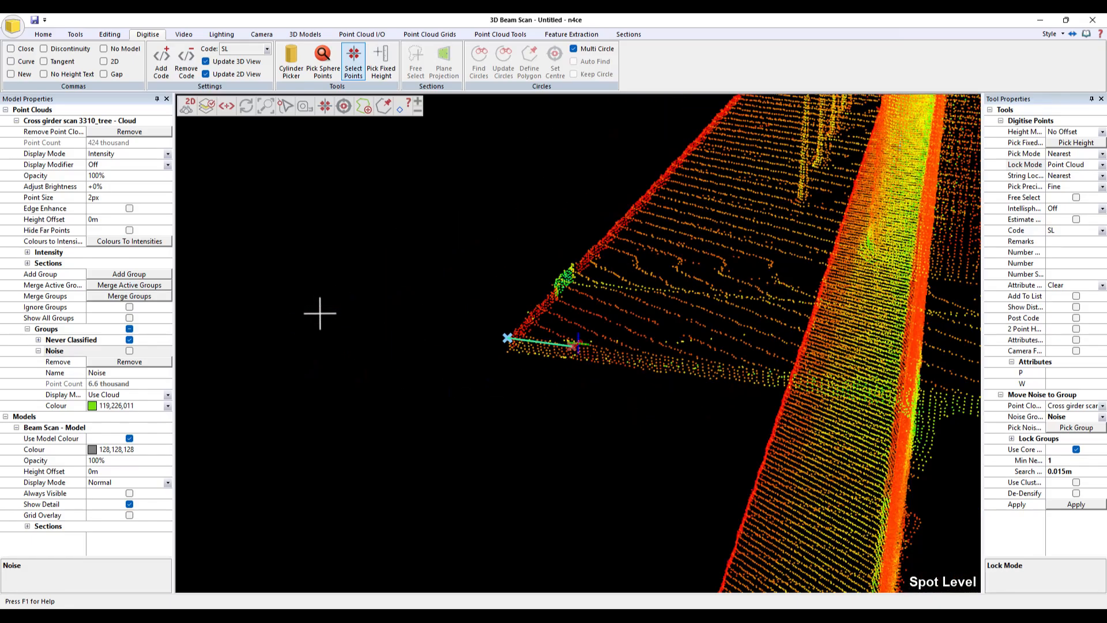
scroll(317, 311, up, 3)
middle_drag(574, 378, 748, 370)
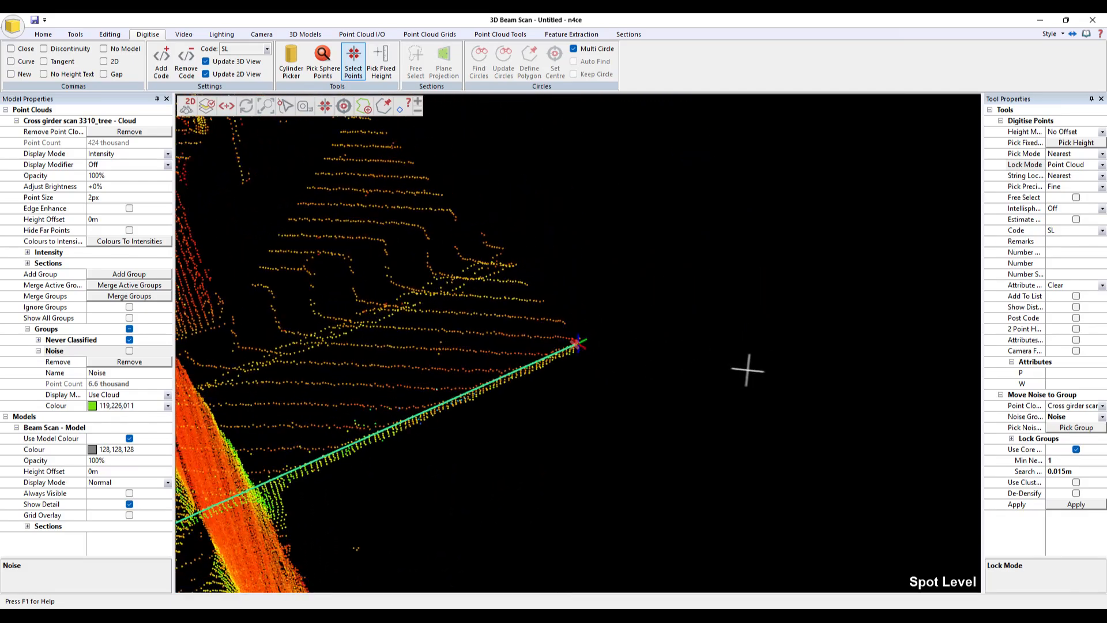
scroll(578, 332, up, 4)
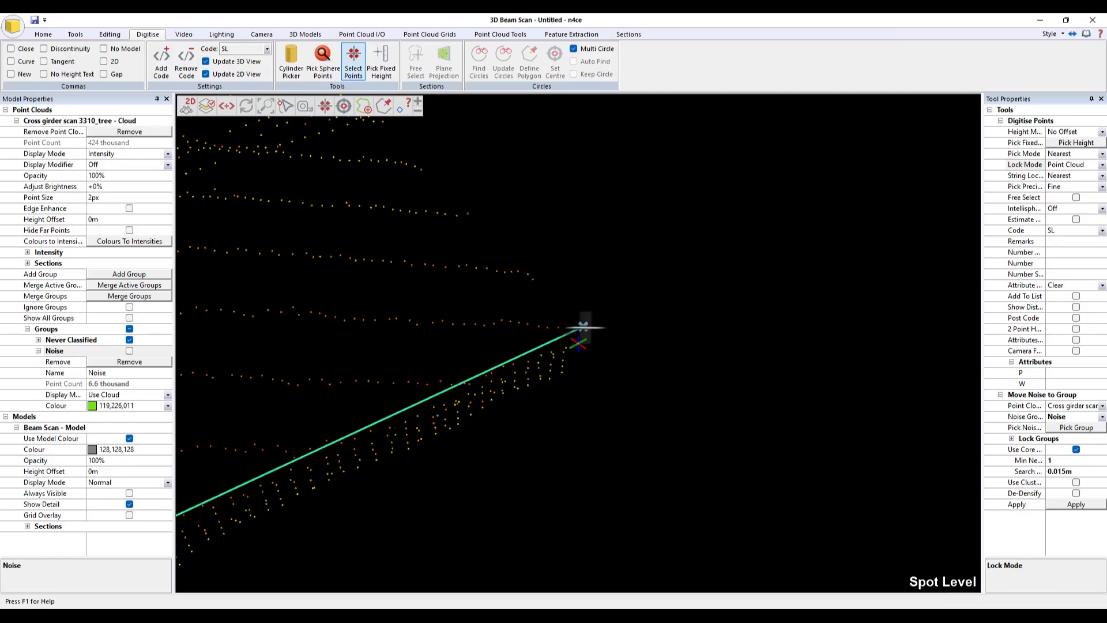
click(585, 328)
- Digitise a second SL point at the top-flange corner at the far end of the beam
mouse_move(688, 358)
middle_down()
mouse_move(623, 341)
mouse_move(573, 346)
mouse_move(694, 398)
mouse_move(627, 380)
mouse_move(669, 369)
middle_up()
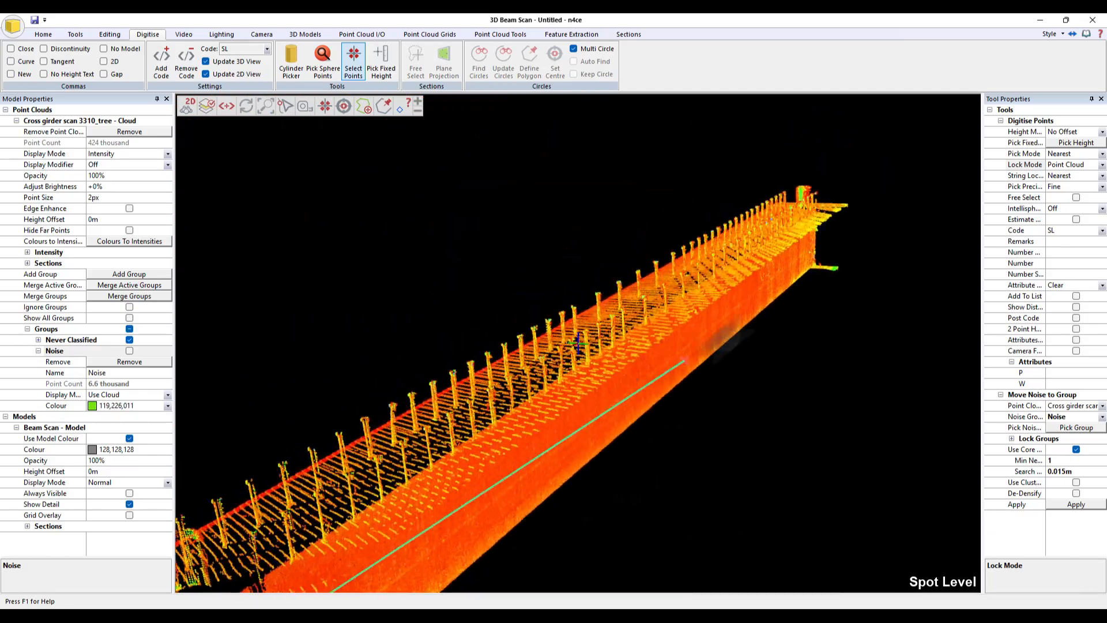
middle_click(845, 205)
mouse_move(663, 314)
middle_down()
mouse_move(650, 352)
mouse_move(610, 316)
mouse_move(600, 327)
mouse_move(613, 299)
middle_up()
scroll(613, 299, up, 4)
mouse_move(647, 352)
middle_down()
mouse_move(565, 343)
mouse_move(623, 321)
mouse_move(586, 354)
mouse_move(586, 340)
middle_up()
scroll(580, 338, up, 6)
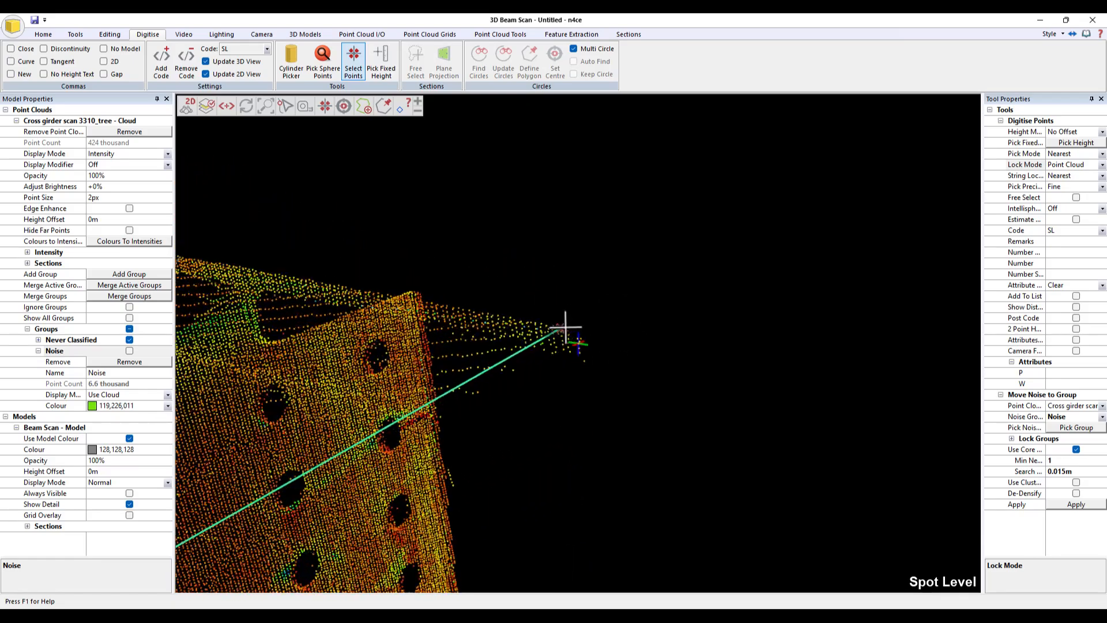
click(591, 311)
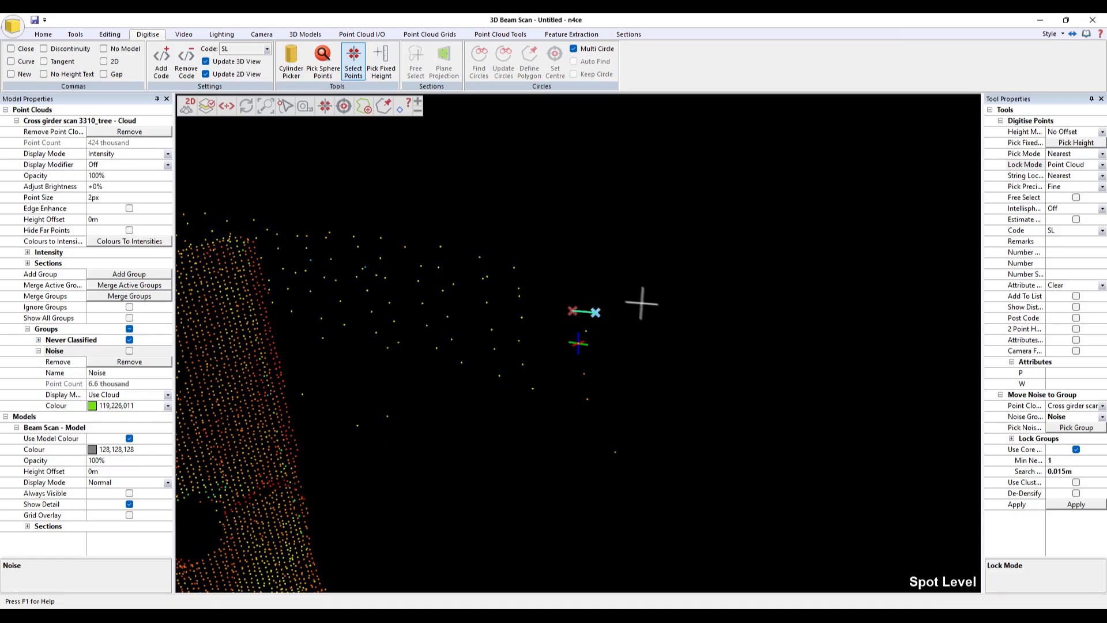
- Digitise another SL point on a top-flange corner near the splice, then exit the digitising tool
scroll(662, 350, down, 6)
mouse_move(662, 351)
middle_down()
mouse_move(624, 351)
mouse_move(619, 330)
mouse_move(658, 362)
mouse_move(624, 379)
middle_up()
middle_click(355, 327)
middle_drag(623, 335, 486, 347)
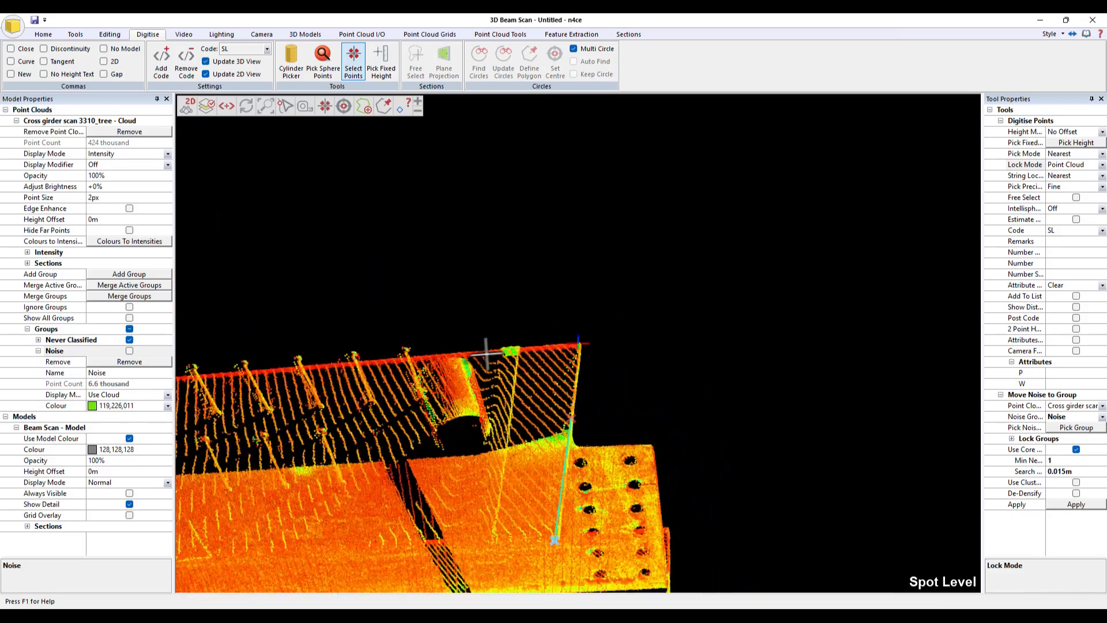
scroll(603, 333, up, 3)
scroll(605, 328, up, 2)
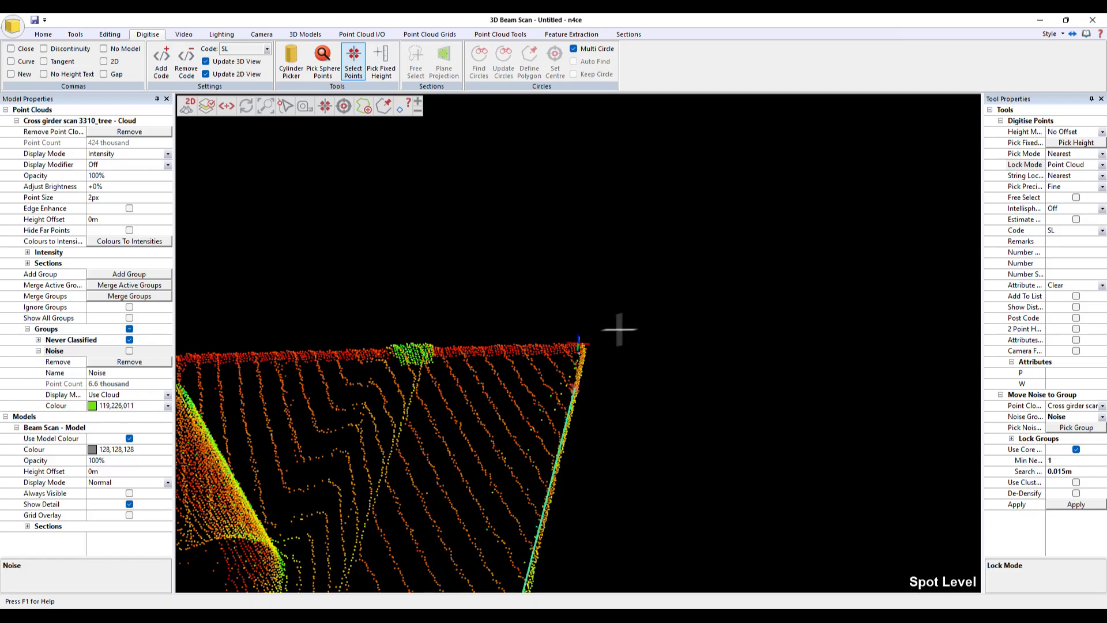
click(582, 343)
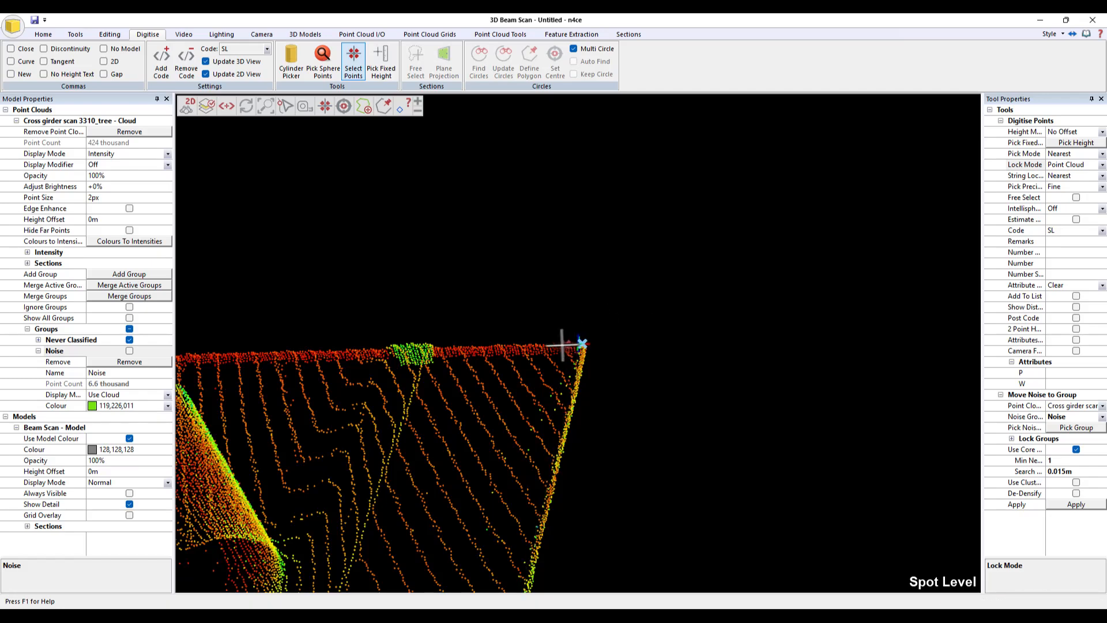
scroll(563, 345, up, 3)
key(Escape)
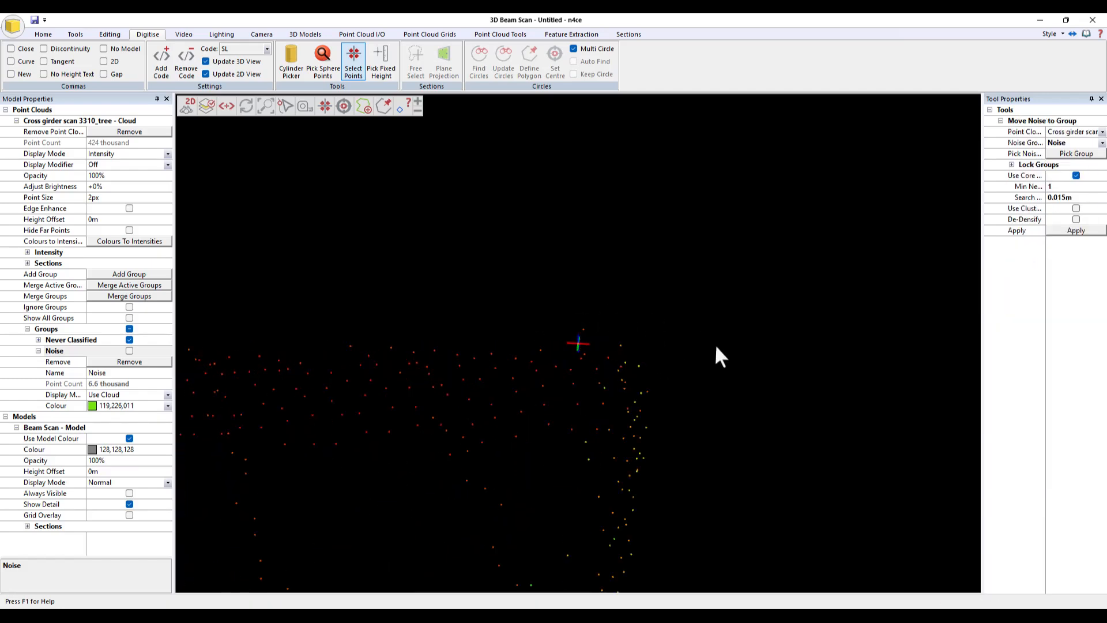
- Turn on the point display and inspect the digitised SL points around the beam end
scroll(642, 346, down, 4)
scroll(558, 348, up, 1)
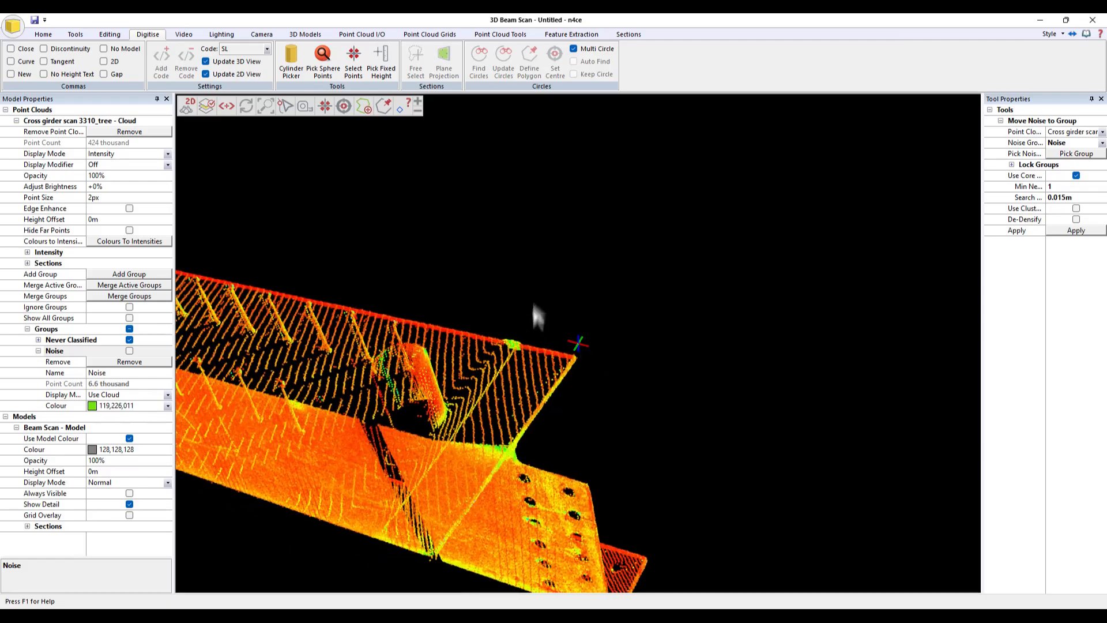
click(43, 35)
click(11, 74)
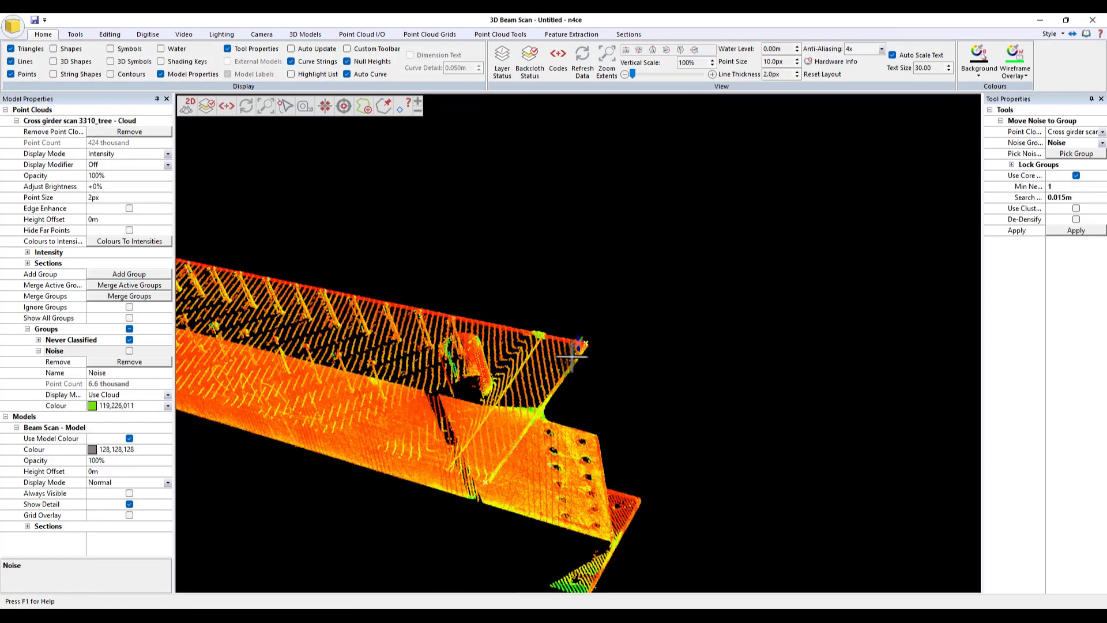
scroll(600, 340, up, 5)
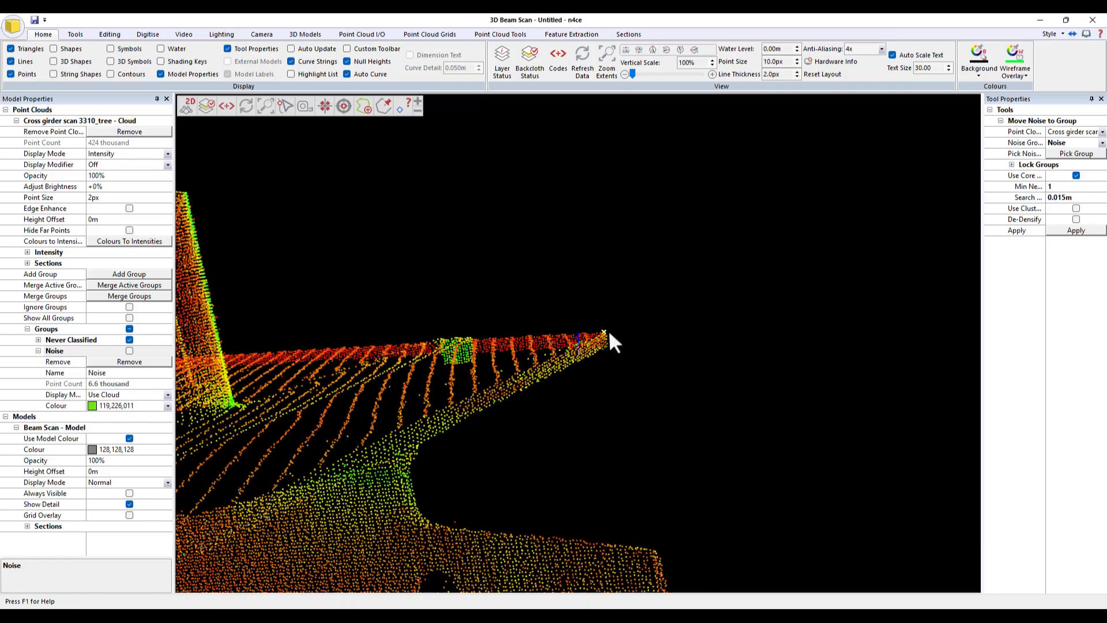
drag(608, 330, 741, 391)
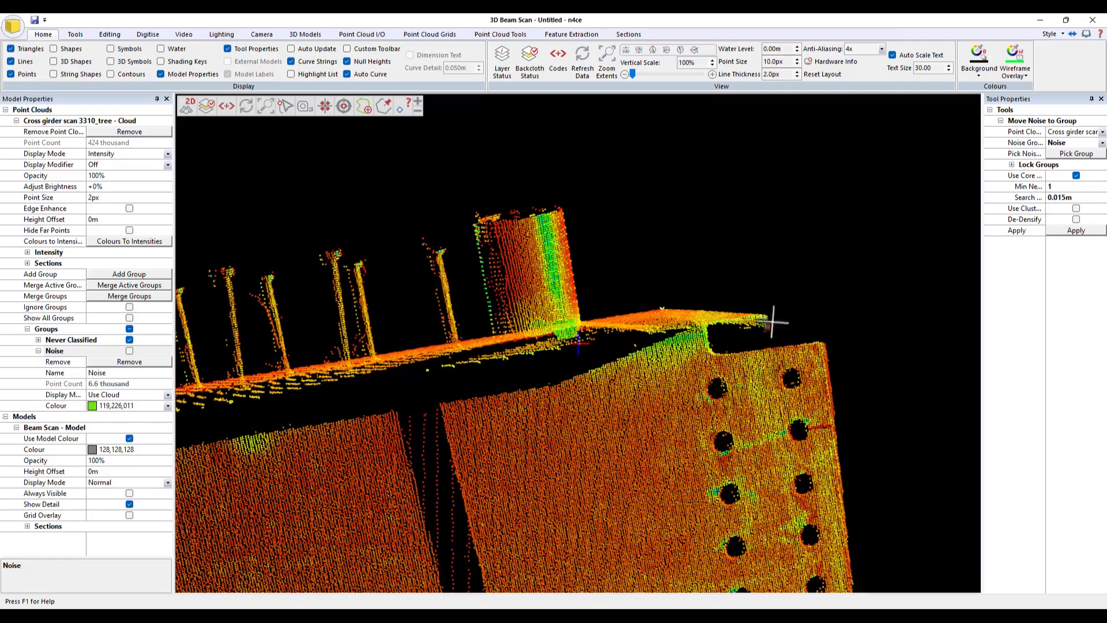
drag(772, 322, 589, 326)
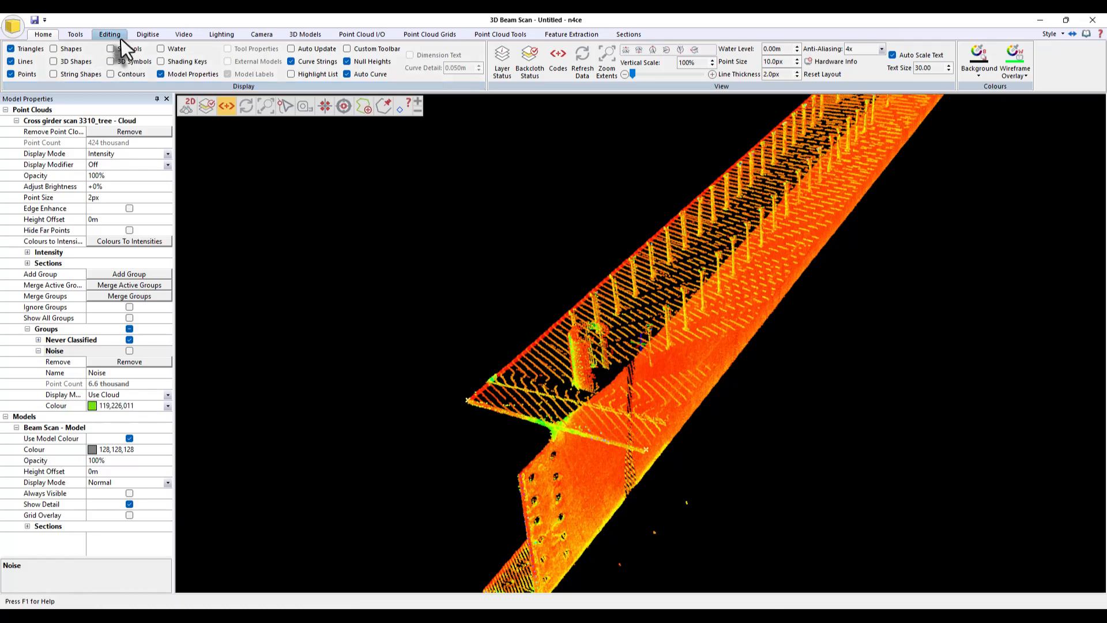
click(119, 41)
click(23, 65)
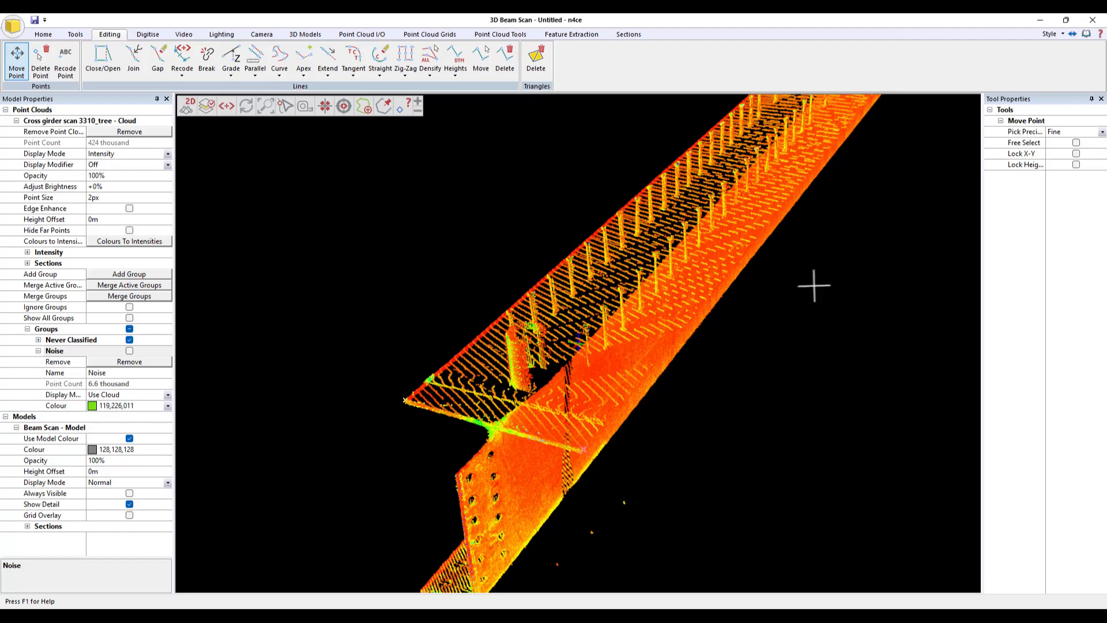
scroll(756, 364, down, 5)
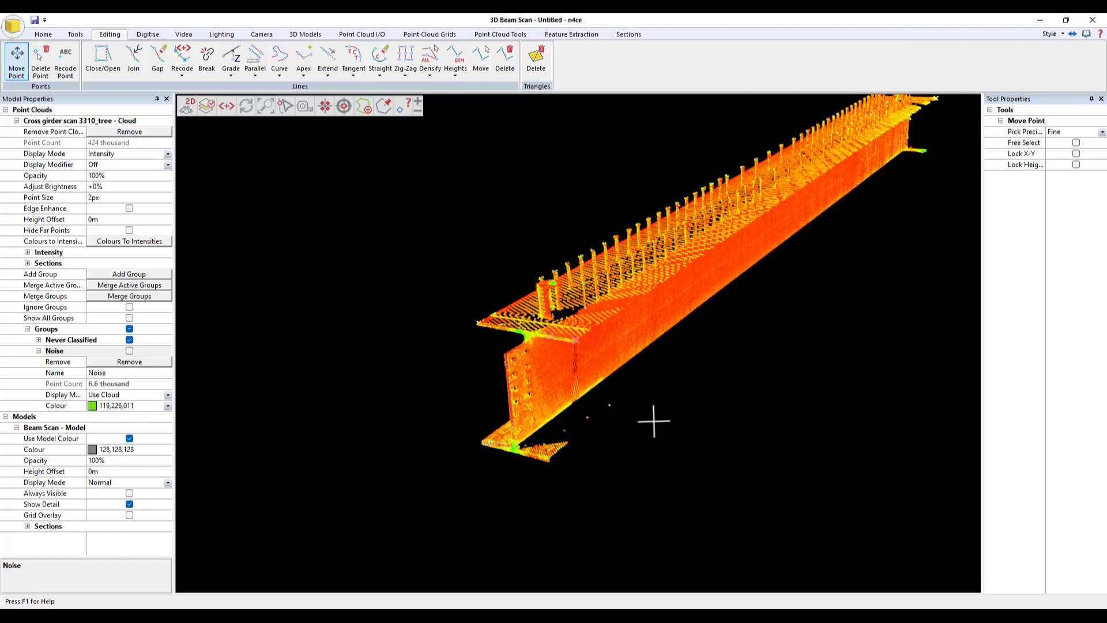
middle_drag(652, 420, 600, 492)
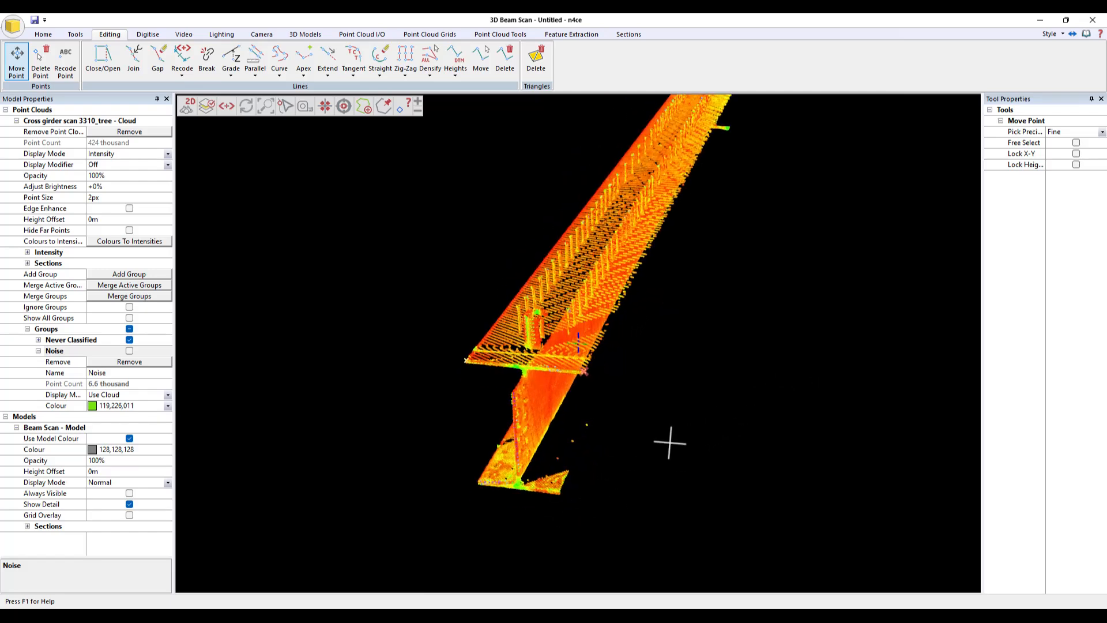
middle_drag(666, 446, 726, 379)
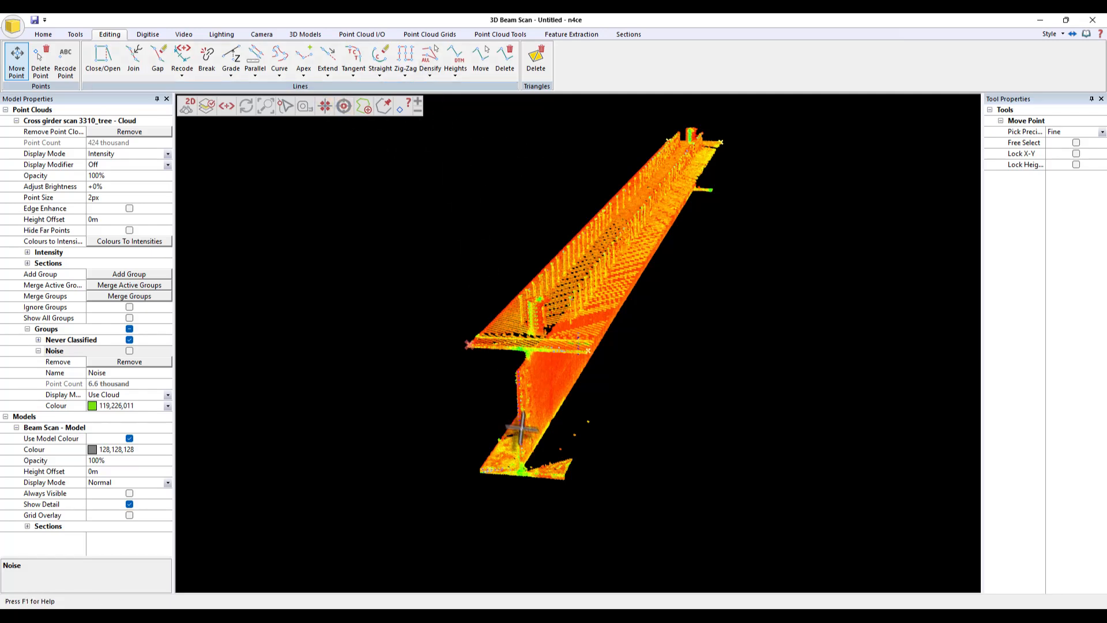
middle_drag(804, 368, 765, 355)
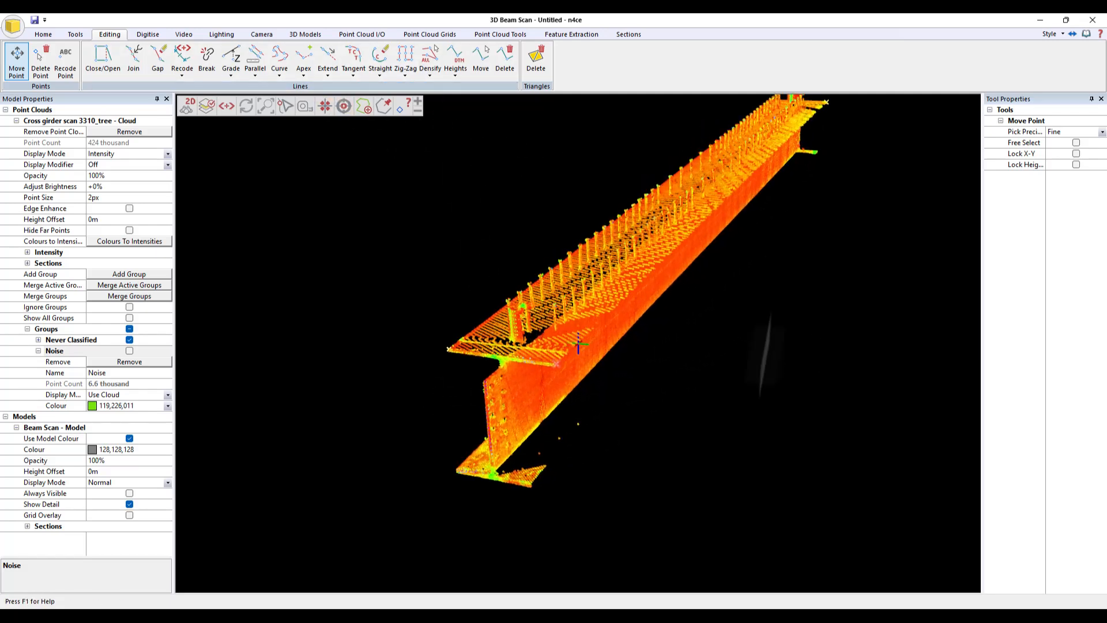
- Start a three-point section and pick two points along the end edge of the beam's bottom flange
click(629, 34)
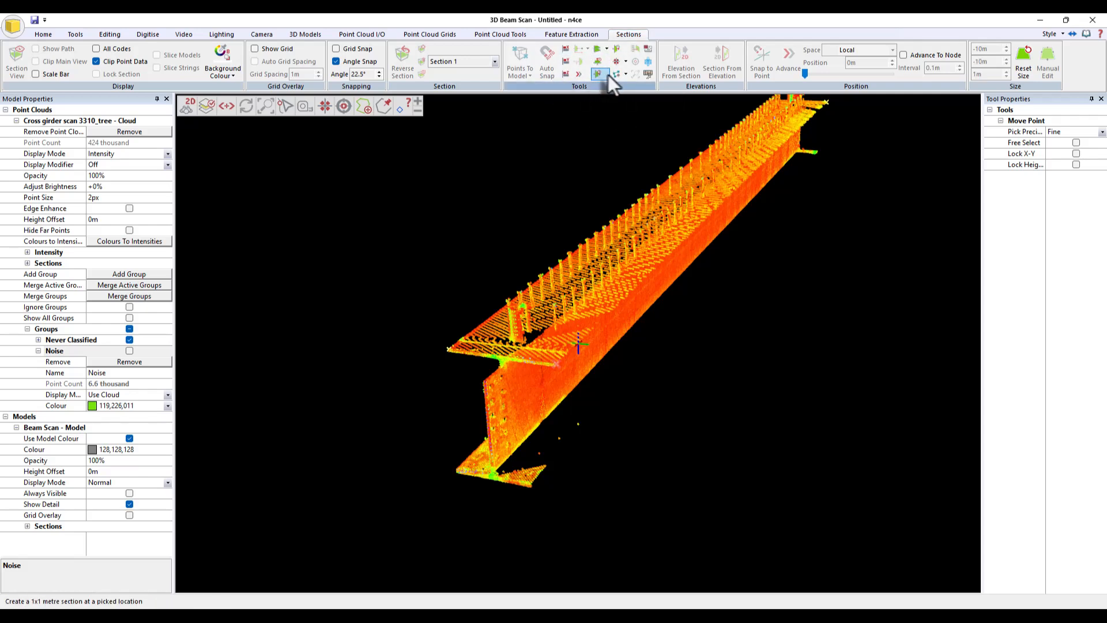
click(625, 62)
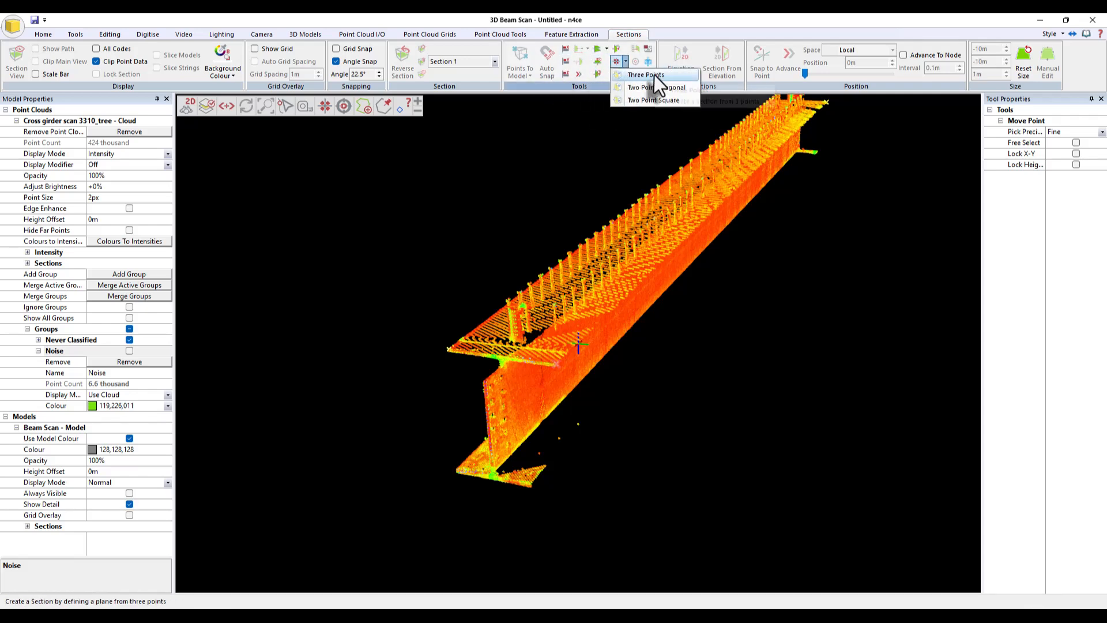
click(654, 74)
middle_drag(492, 448, 497, 449)
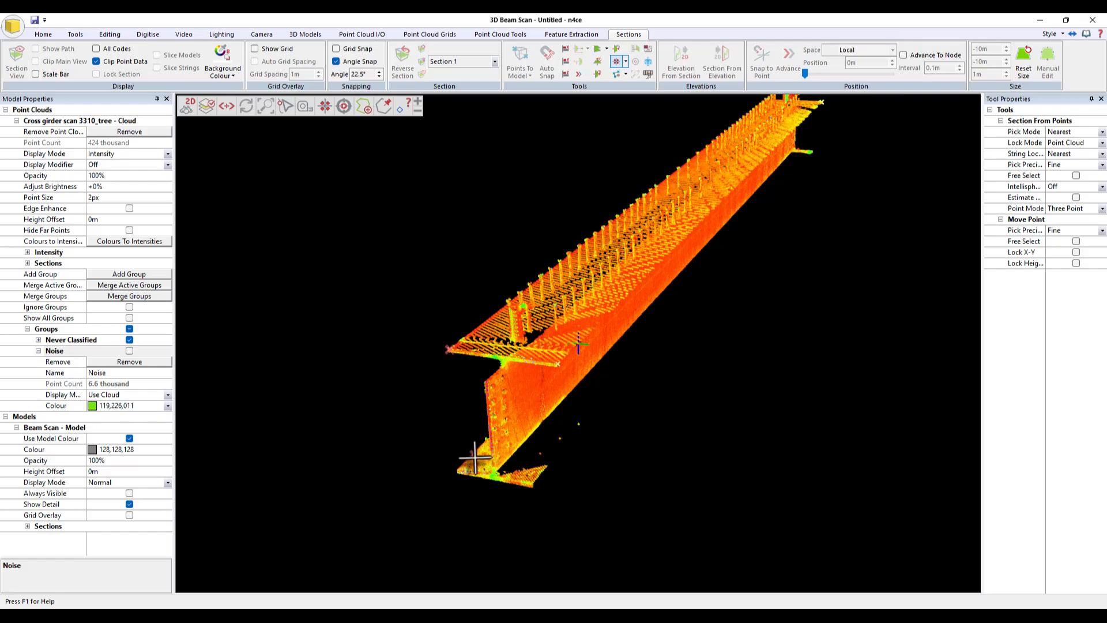
middle_click(476, 457)
scroll(546, 369, up, 7)
middle_drag(585, 352, 615, 389)
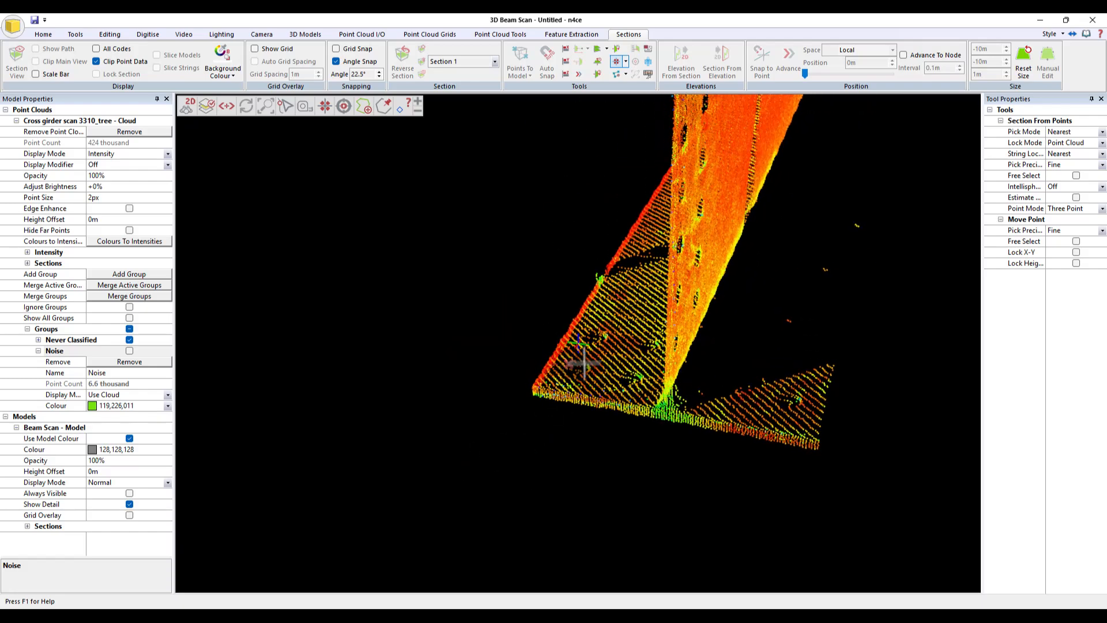
click(557, 380)
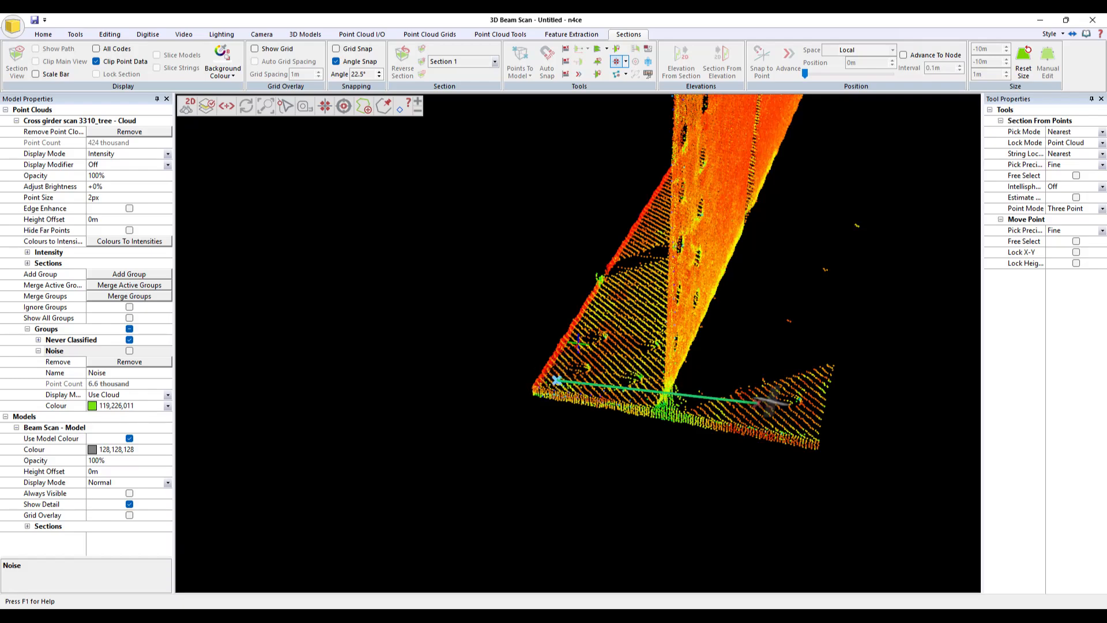
click(805, 427)
- Pick the third section point on the bottom flange near the web and decline snapping the section to horizontal
scroll(793, 384, down, 1)
scroll(789, 385, down, 4)
middle_drag(763, 347, 620, 383)
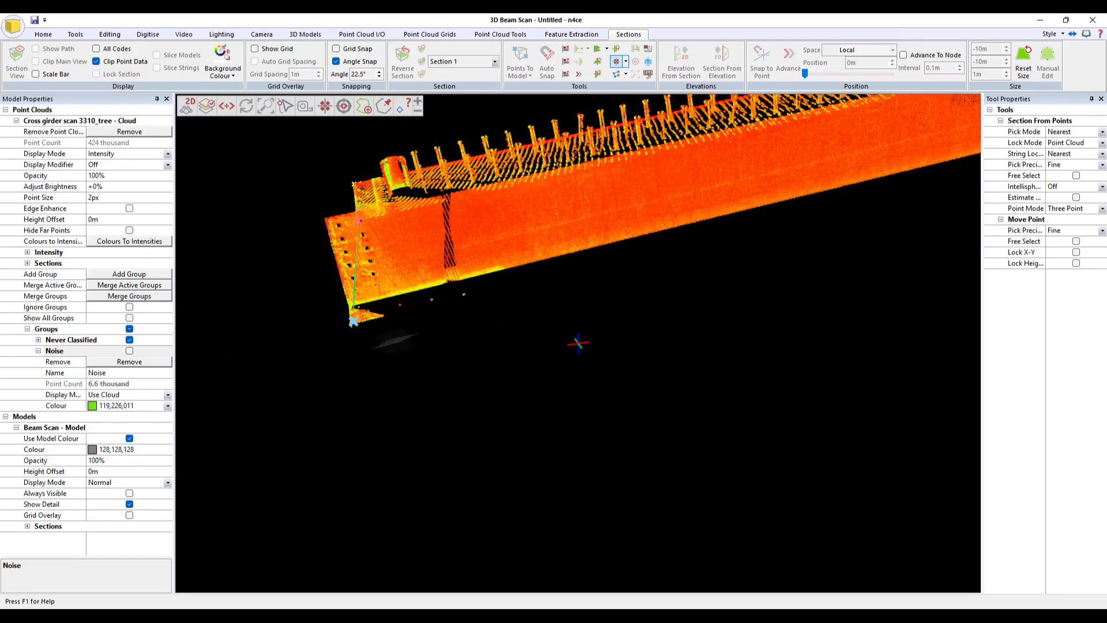
middle_drag(822, 327, 811, 388)
middle_click(676, 375)
middle_drag(676, 374, 565, 344)
scroll(576, 301, up, 5)
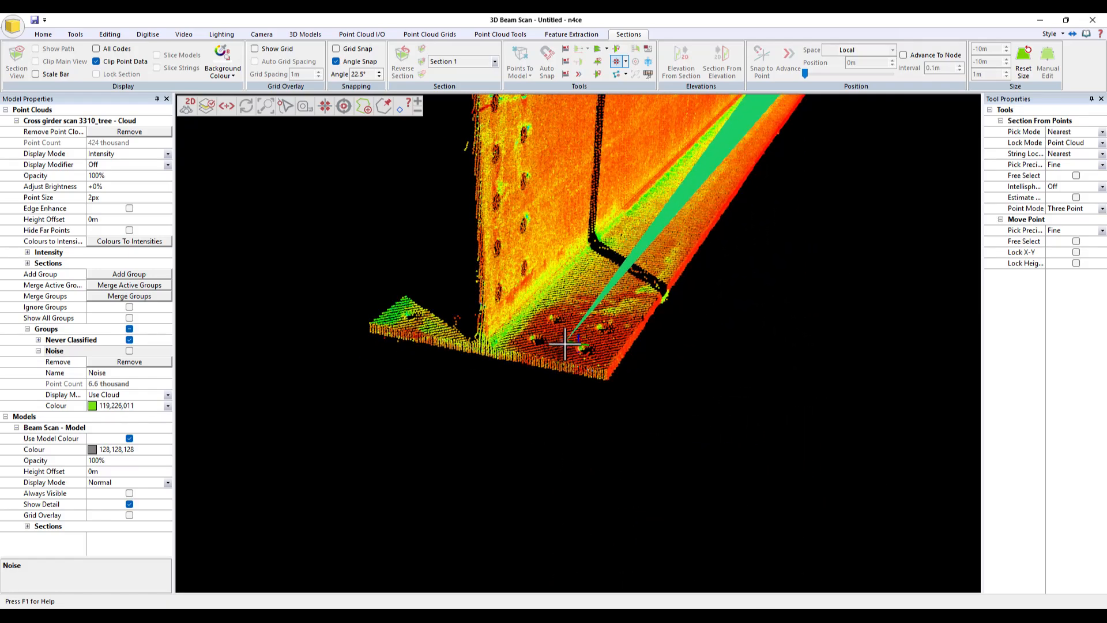
click(563, 343)
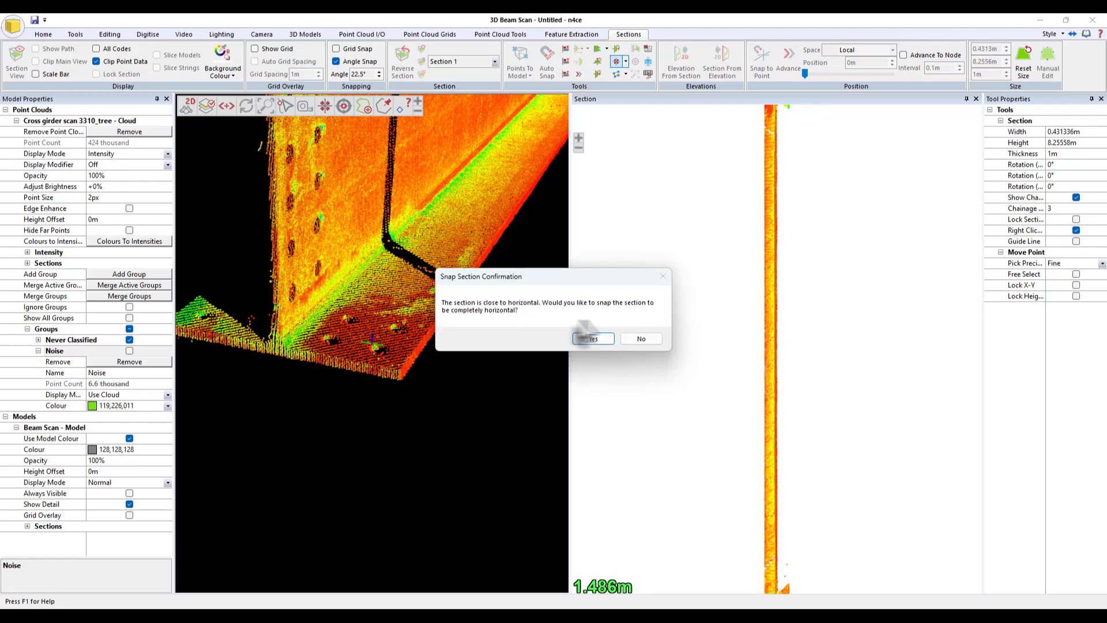
click(642, 339)
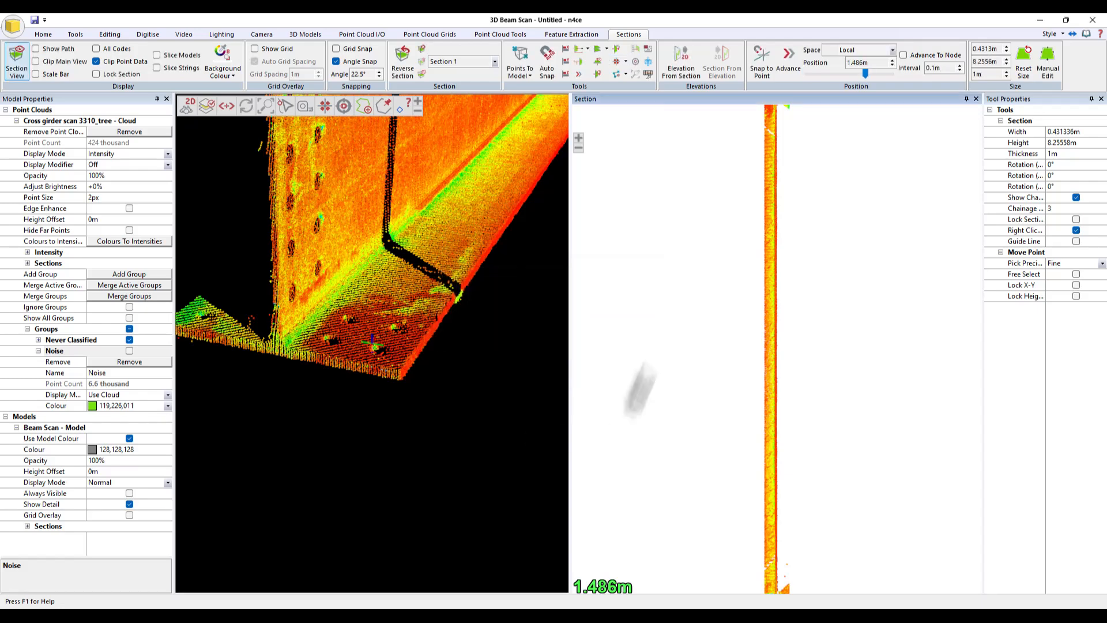
- Turn on Show Path to display the section box in the 3D view
middle_drag(481, 390, 455, 432)
drag(455, 433, 477, 427)
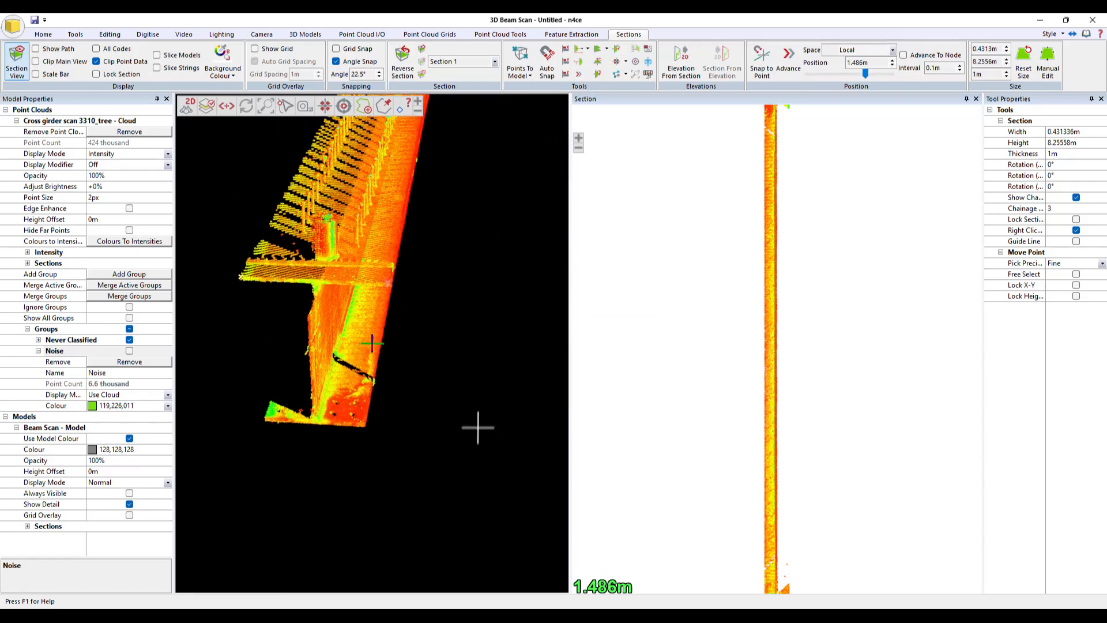
middle_drag(459, 381, 472, 398)
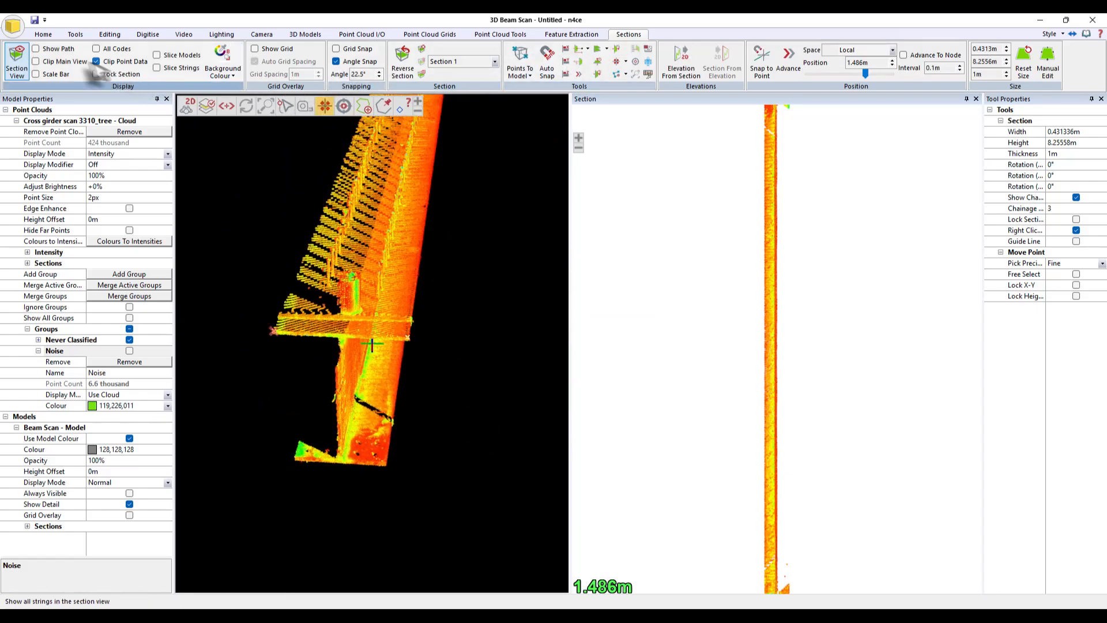
click(36, 49)
drag(512, 388, 496, 341)
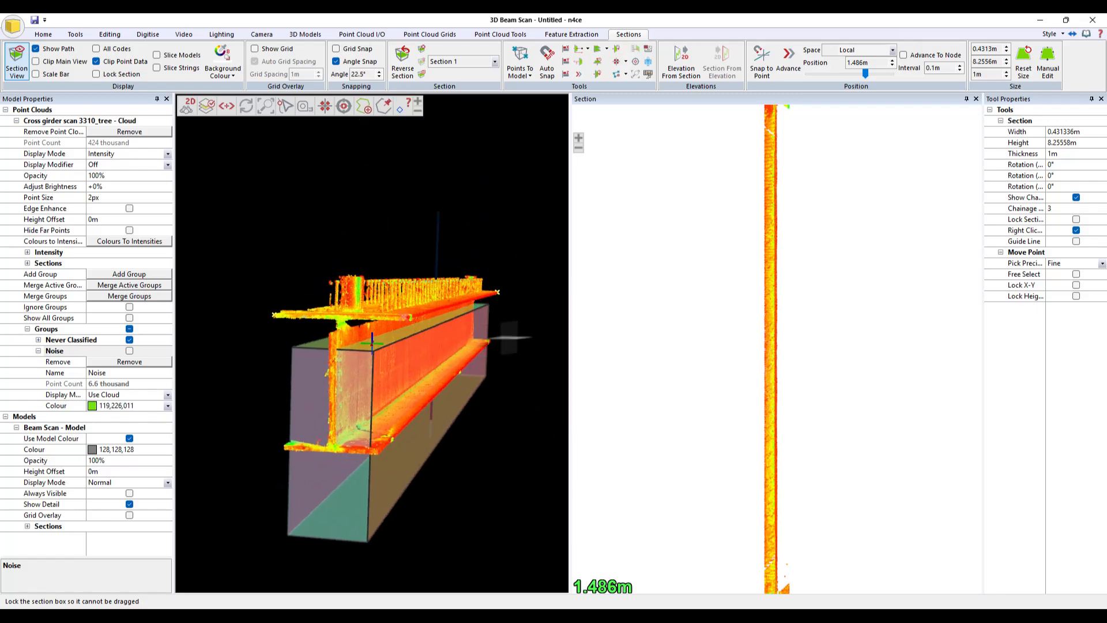
click(1067, 167)
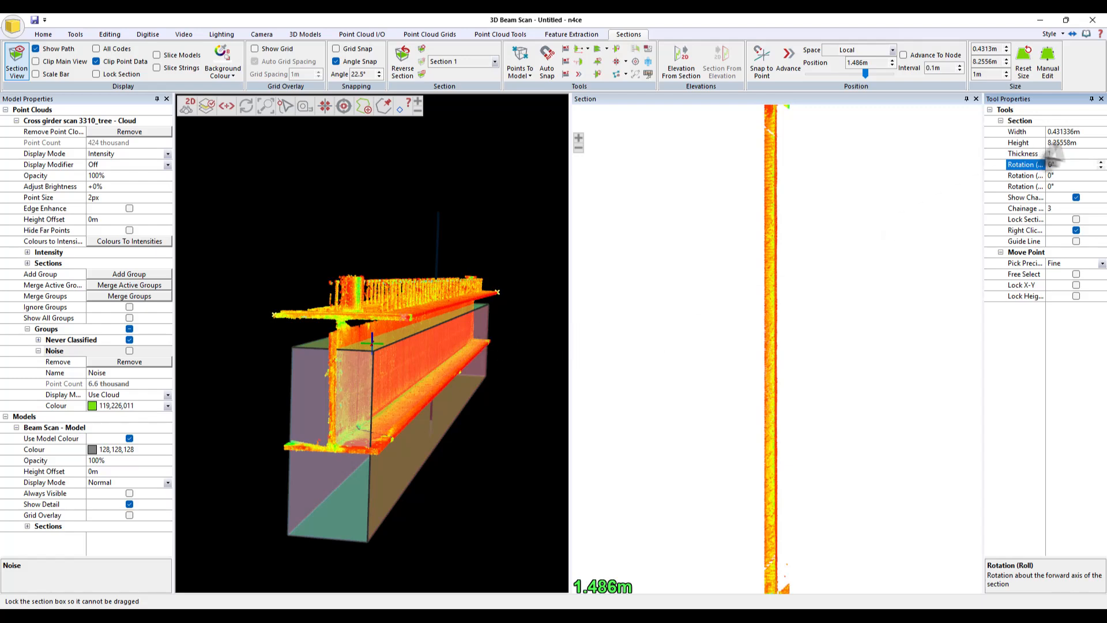
scroll(1059, 166, up, 5)
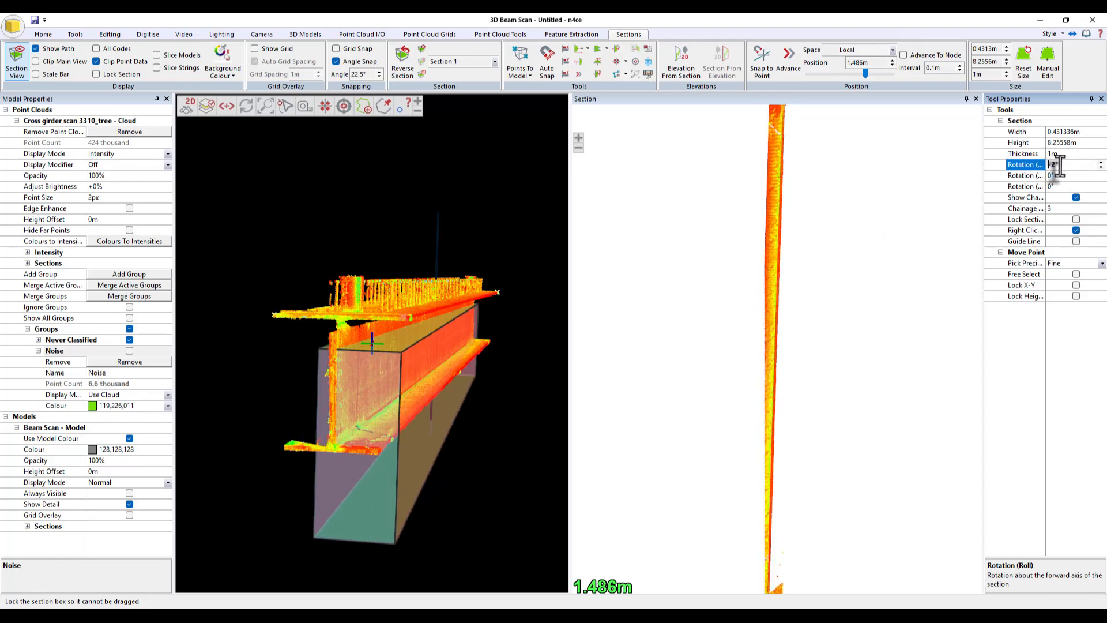
scroll(1058, 166, down, 5)
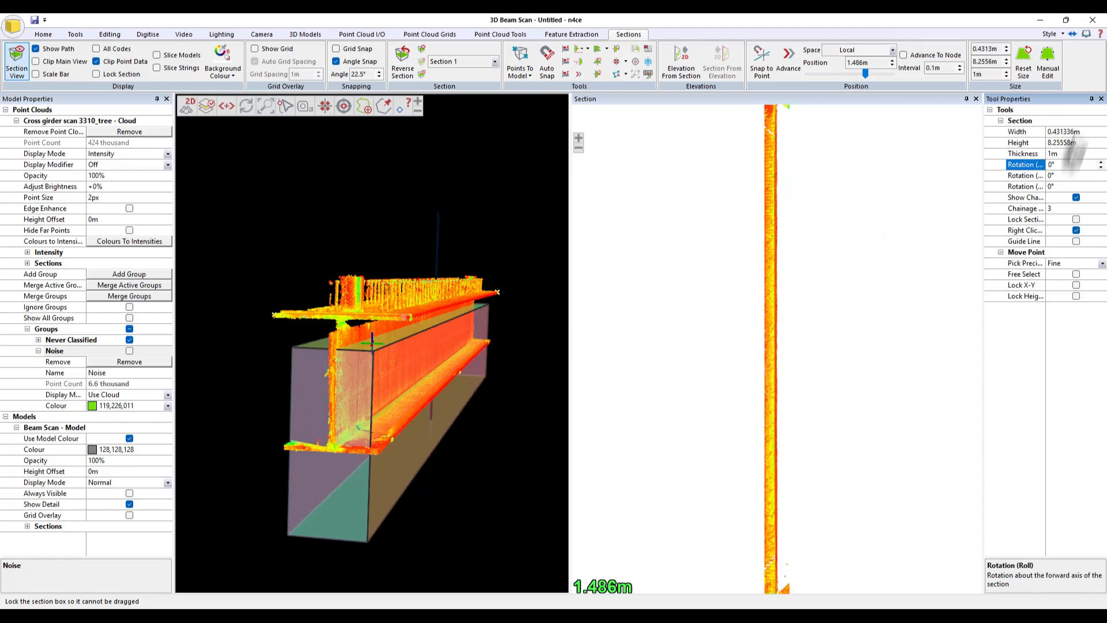
- Set the section width to 1 m and its height to 10 m
click(1086, 134)
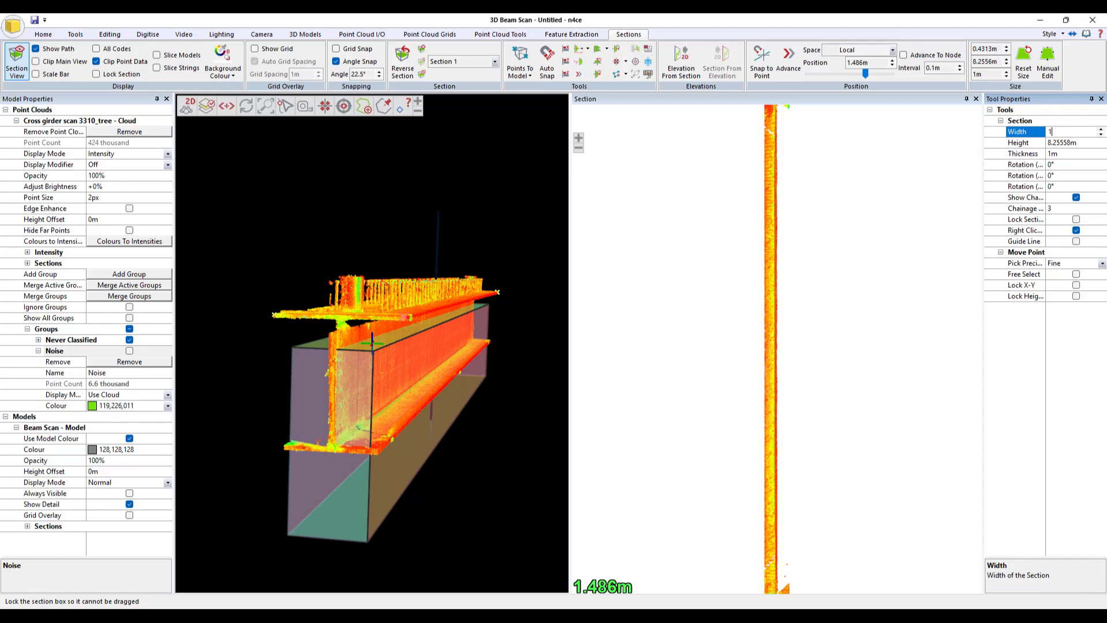
text(1)
click(1084, 146)
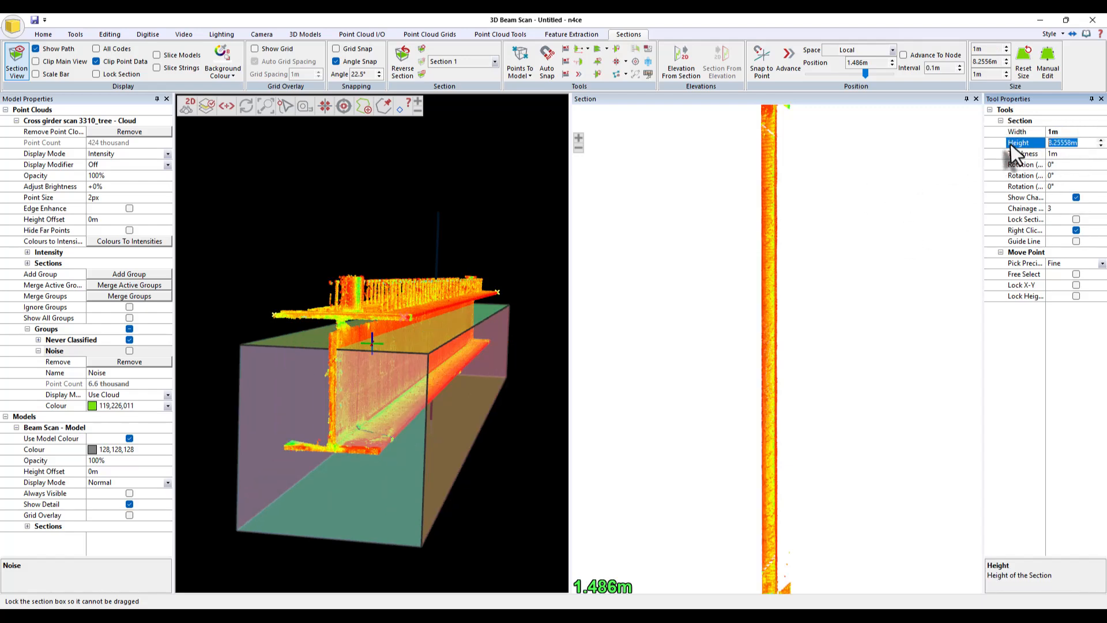
text(10)
key(Return)
- Set the section thickness to 0.005 m
click(1021, 154)
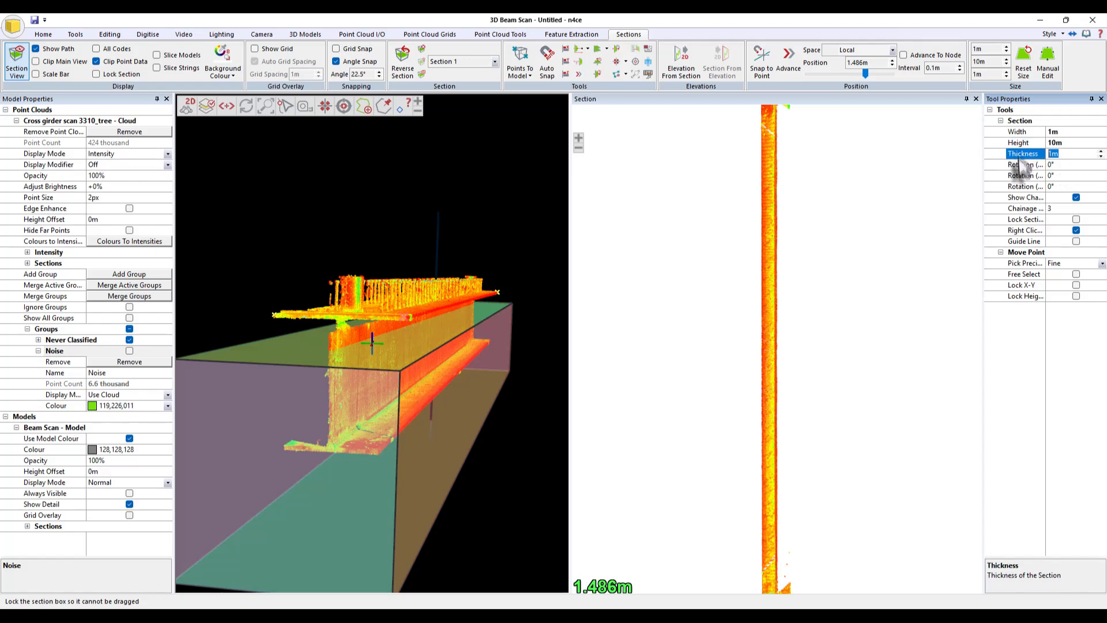
text(0.01)
key(Return)
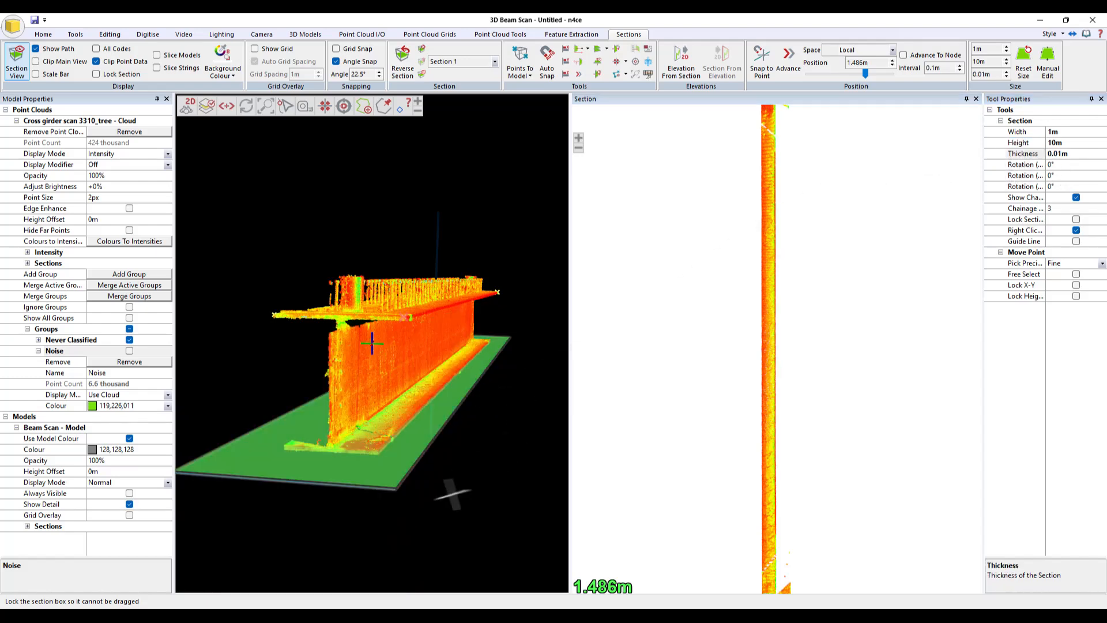
scroll(472, 476, up, 1)
scroll(472, 476, down, 2)
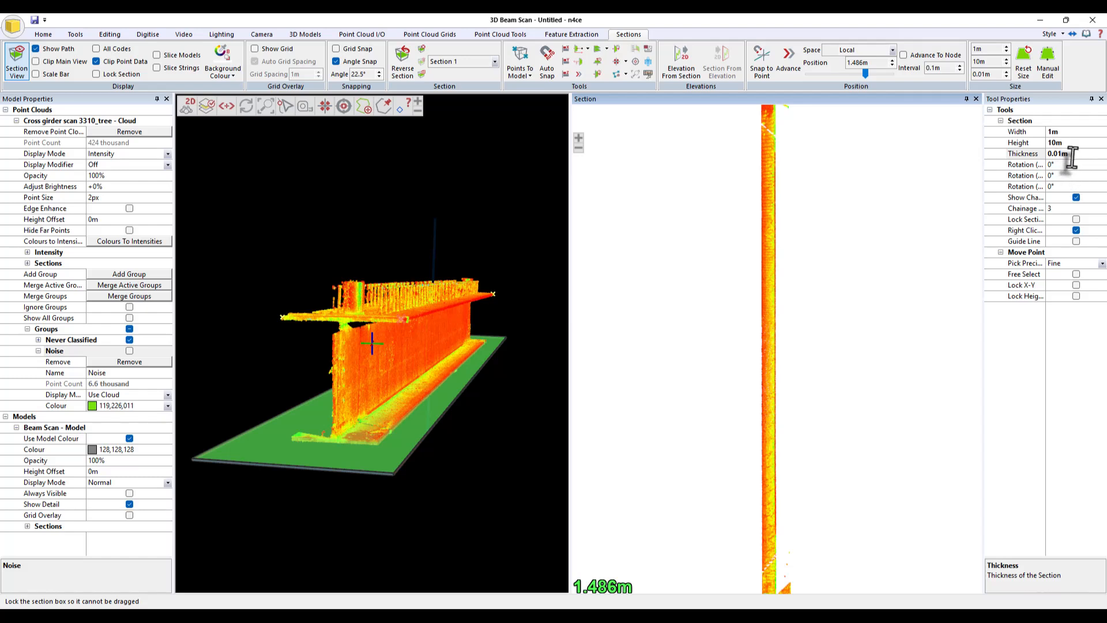
drag(1072, 157, 967, 163)
text(0.0)
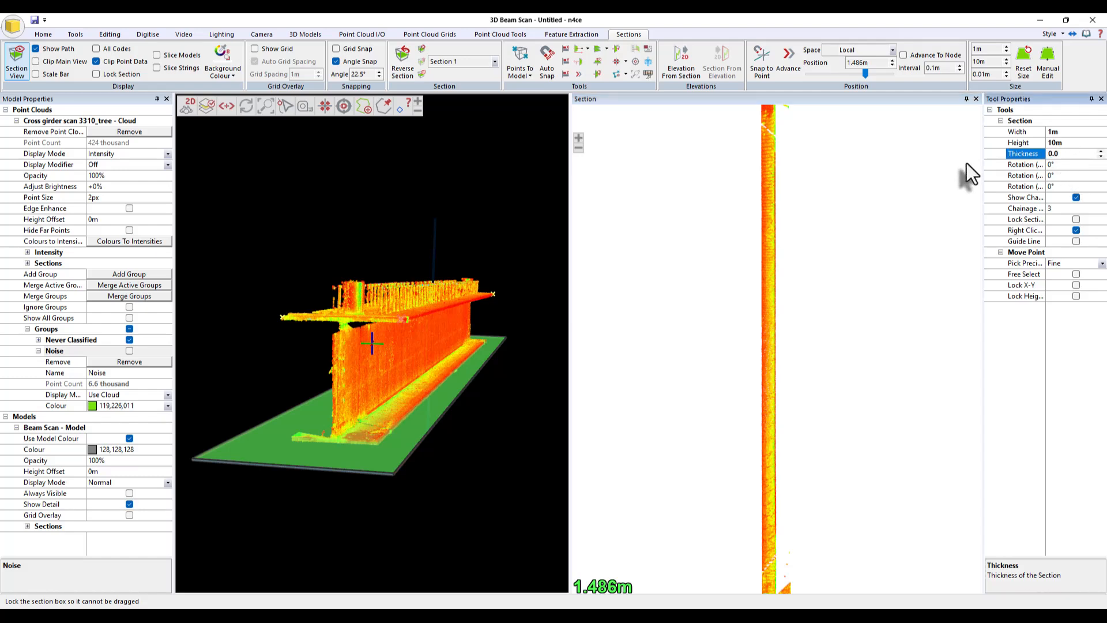
text(05)
key(Return)
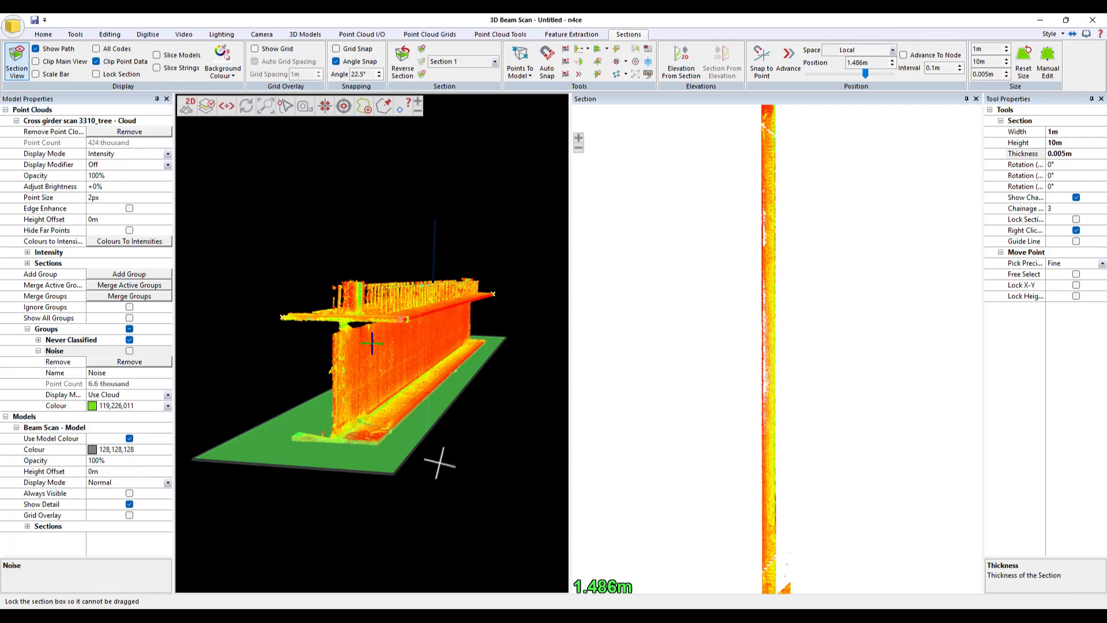
- Zoom and pan the section view to examine the cut beam profile
scroll(785, 539, up, 5)
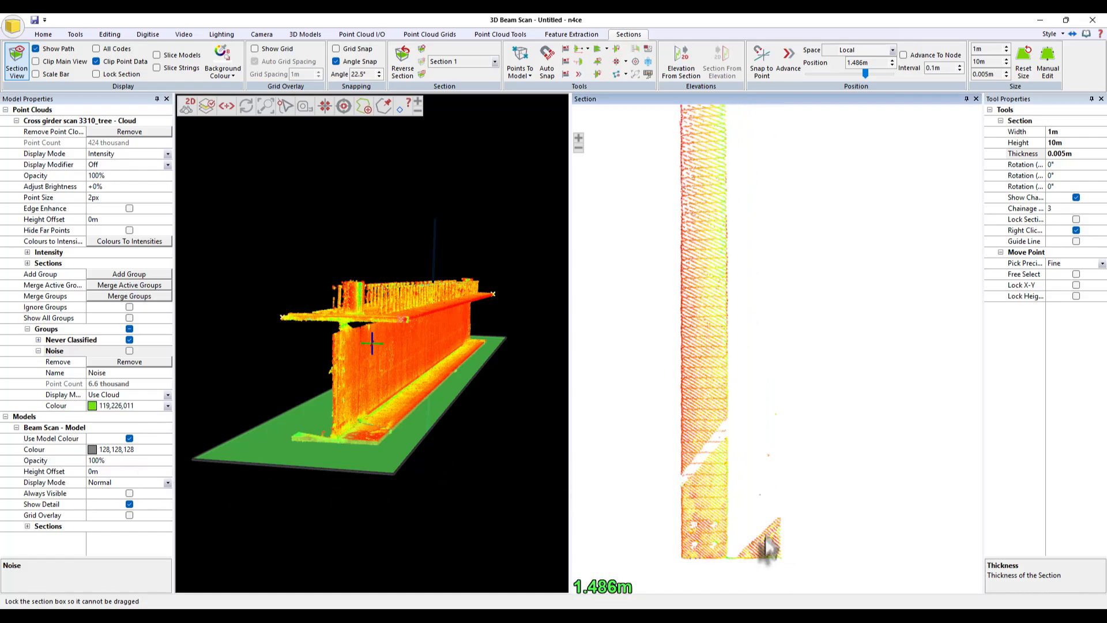
middle_drag(796, 565, 846, 477)
scroll(822, 489, up, 4)
middle_drag(715, 479, 853, 474)
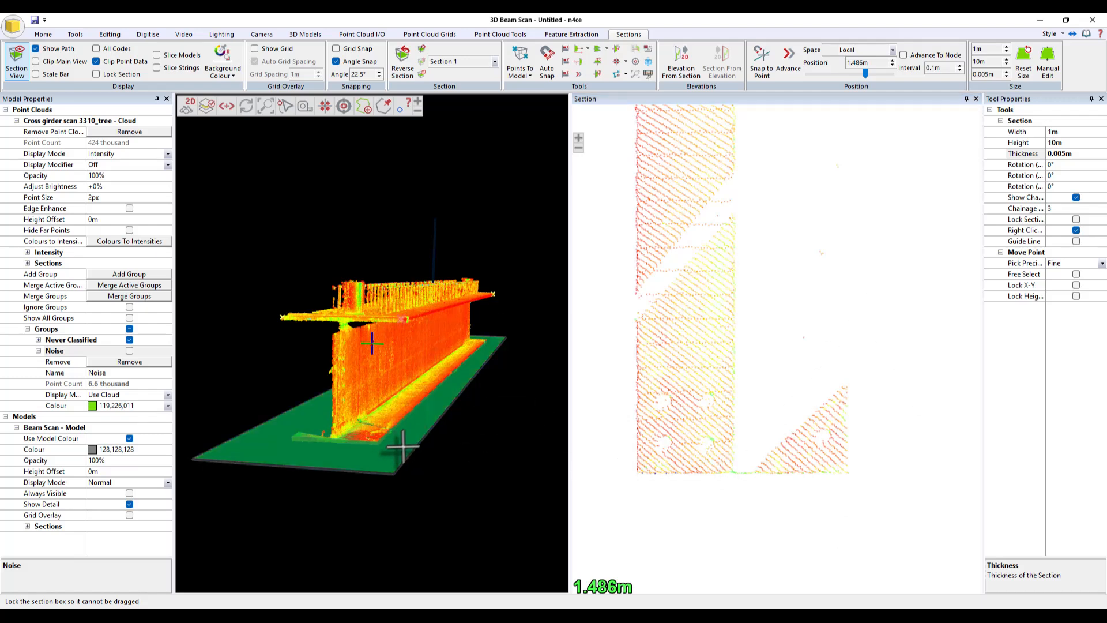
- Move the section along the beam to a position of about 1.494 m and re-frame the section view
mouse_move(392, 449)
mouse_down()
mouse_move(387, 424)
mouse_move(397, 449)
mouse_up()
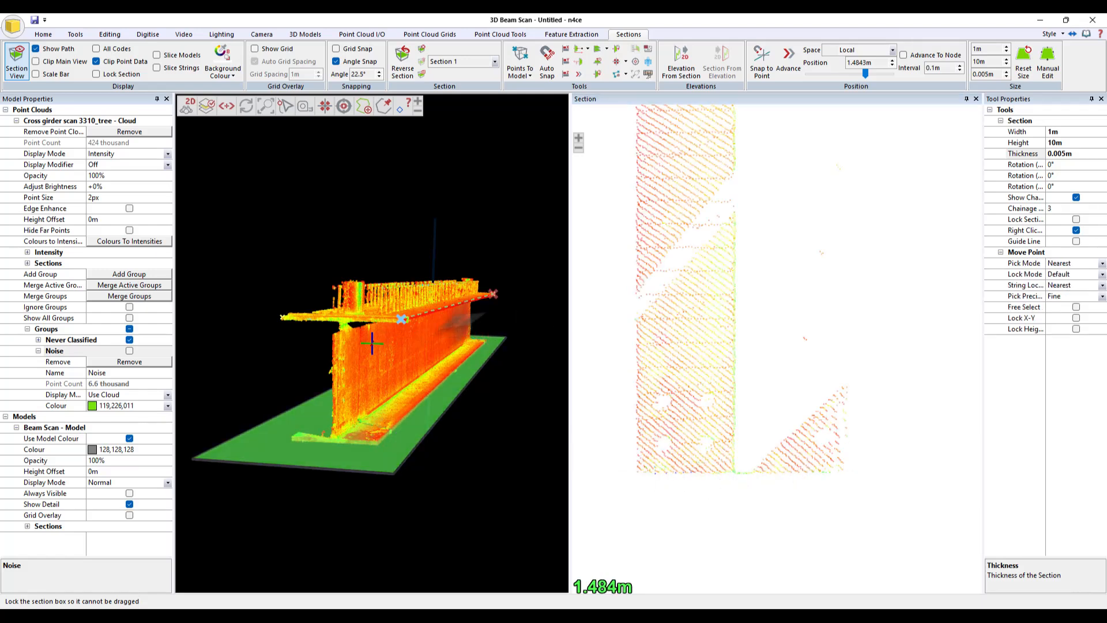
right_click(449, 261)
right_click(453, 264)
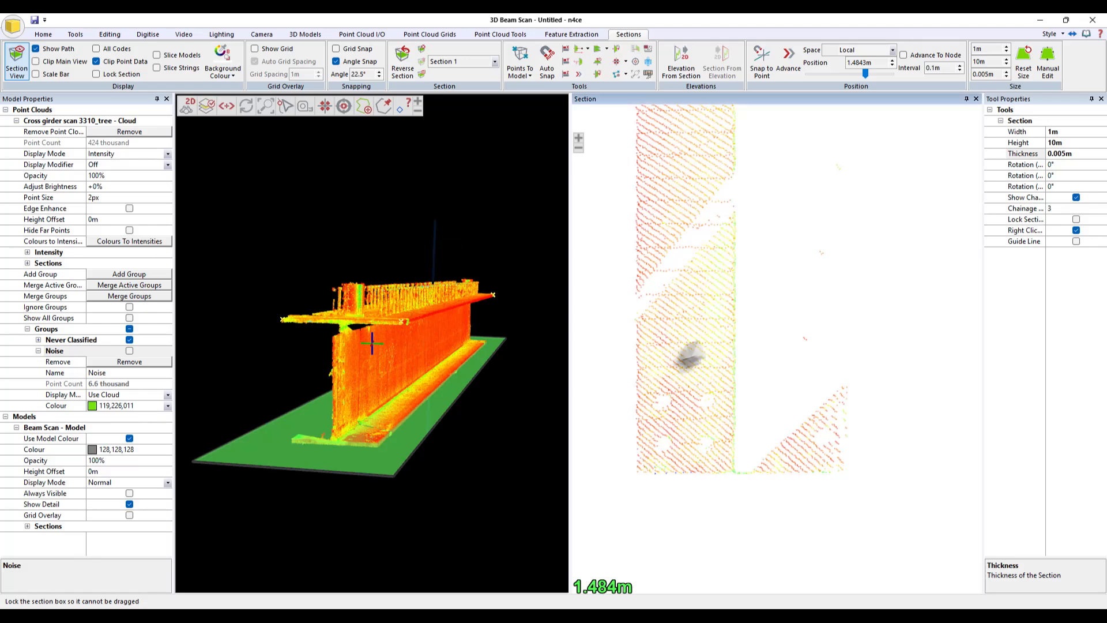
drag(415, 452, 381, 462)
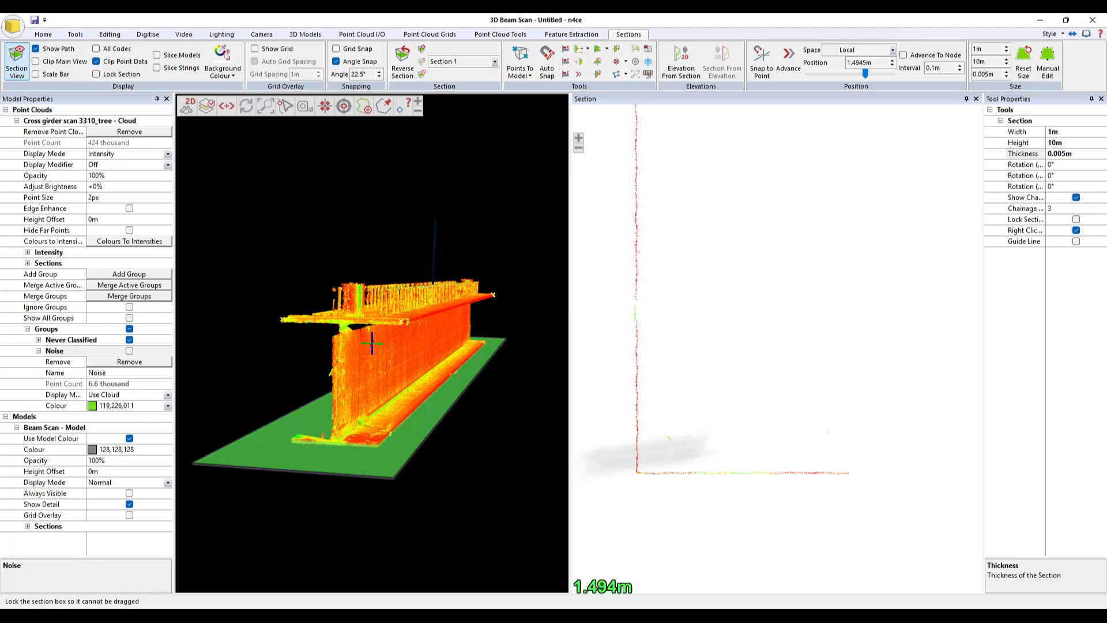
scroll(799, 383, down, 3)
scroll(799, 383, down, 2)
middle_drag(796, 245, 785, 372)
scroll(802, 248, down, 2)
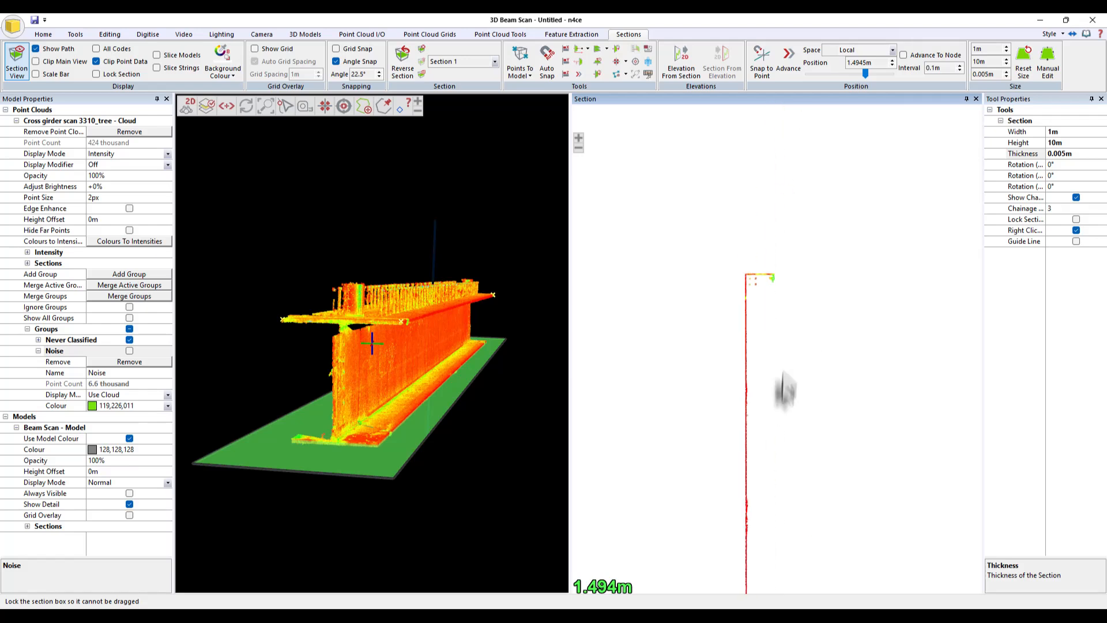
scroll(745, 279, up, 7)
scroll(748, 278, down, 2)
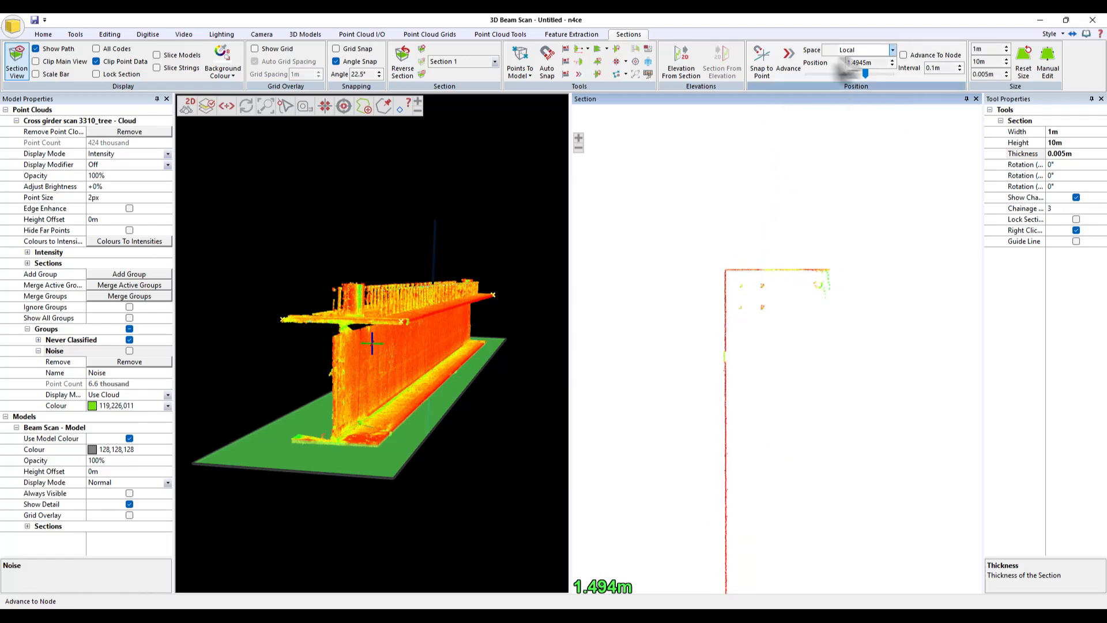
- Set the section advance interval to 0.001 m
drag(942, 69, 860, 70)
text(00.0)
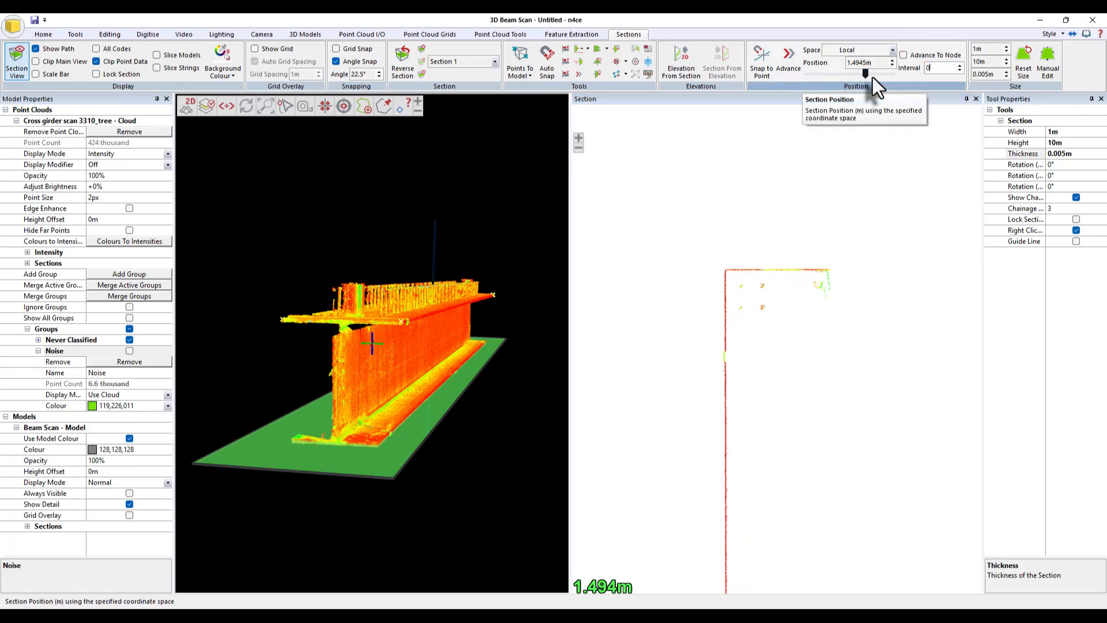
key(BackSpace)
key(BackSpace)
key(BackSpace)
key(BackSpace)
text(0.001m)
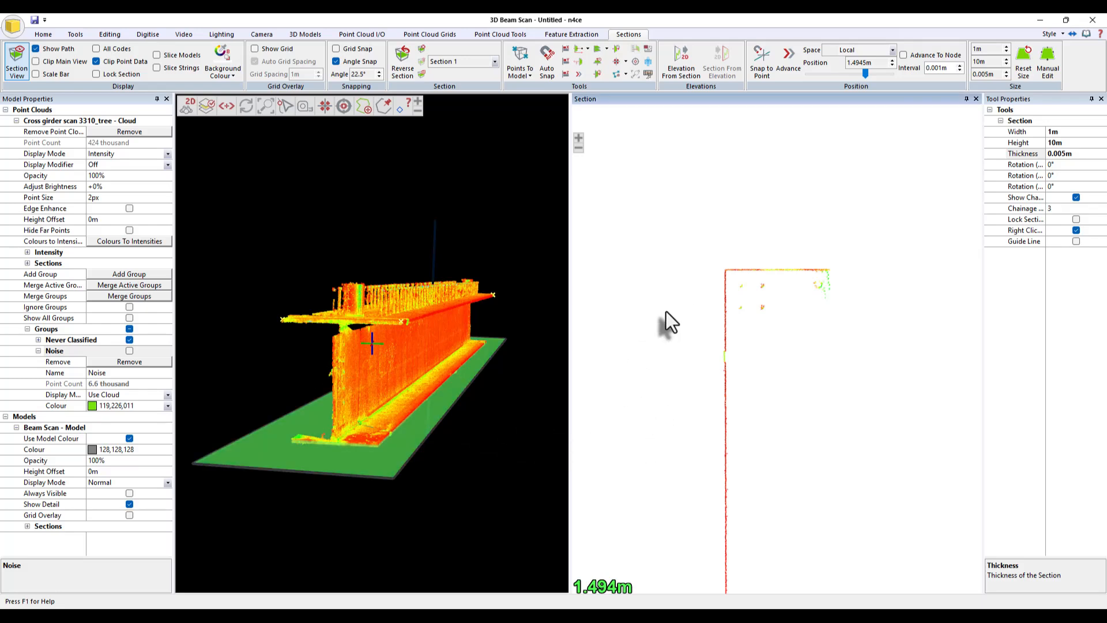
- Step the section forward to about 1.4995 m and inspect the profile in the section view
ctrl+scroll(666, 311, up, 4)
ctrl+scroll(666, 311, down, 6)
ctrl+scroll(666, 311, up, 5)
scroll(842, 422, down, 3)
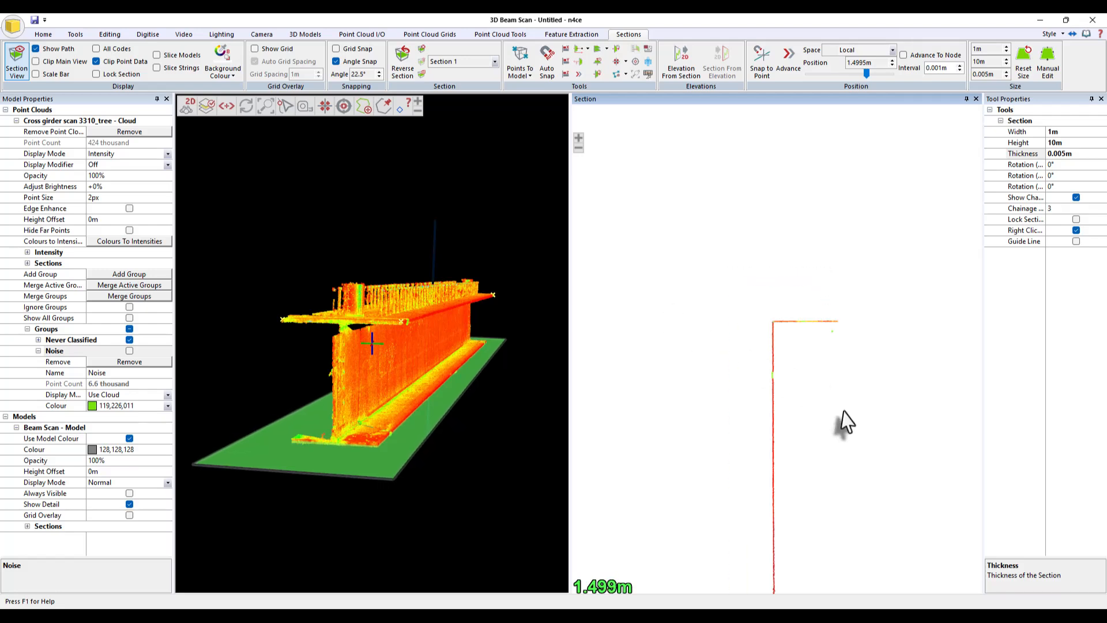
scroll(802, 502, up, 5)
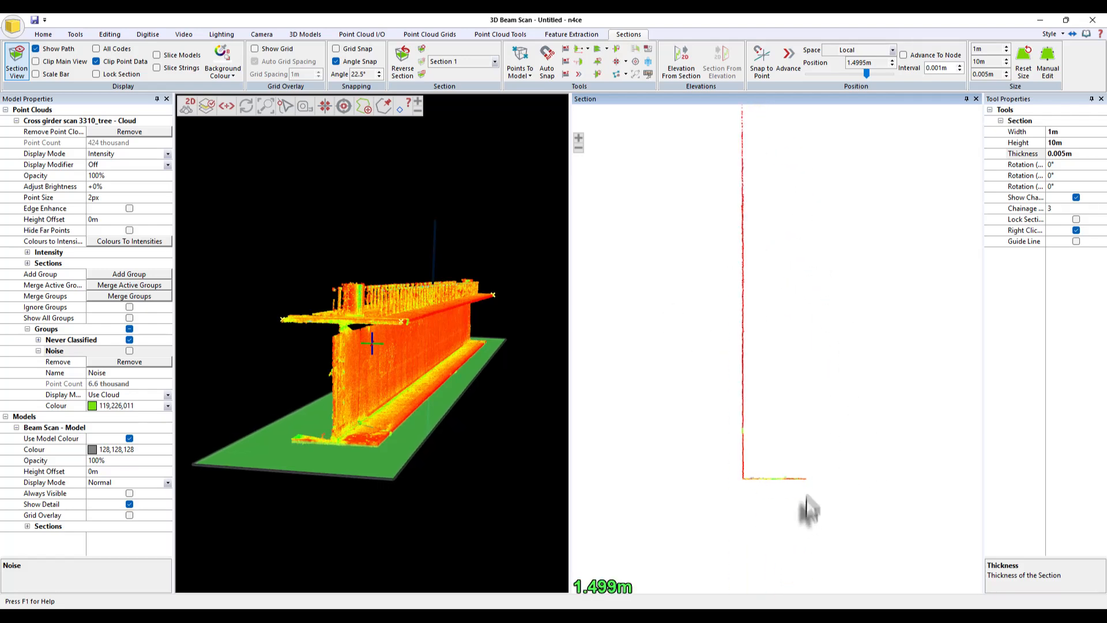
middle_drag(805, 502, 810, 569)
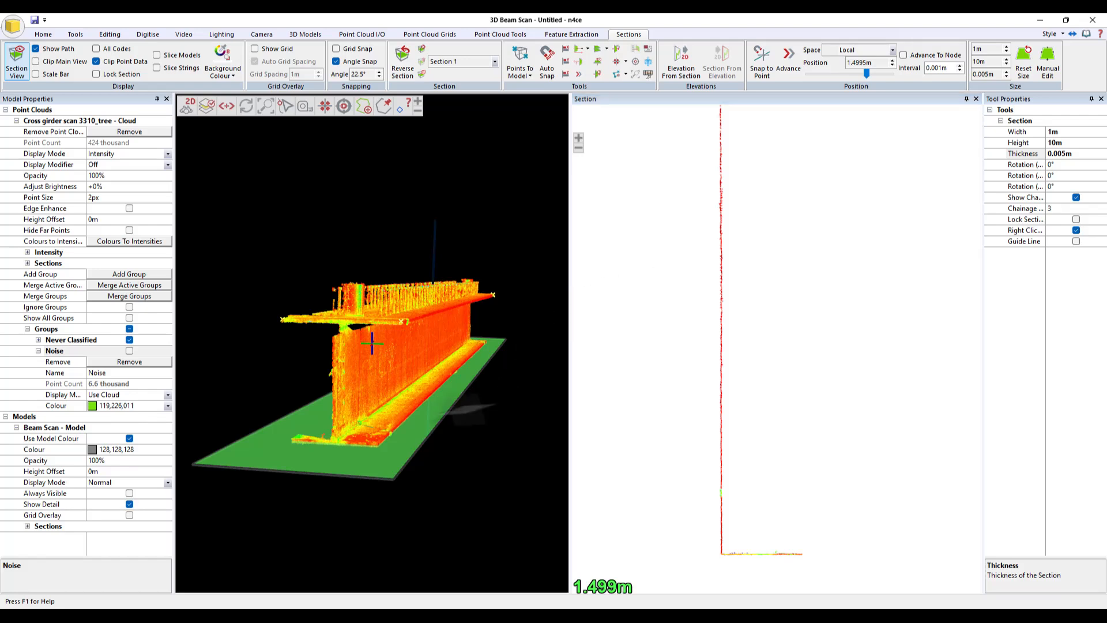
scroll(837, 513, down, 1)
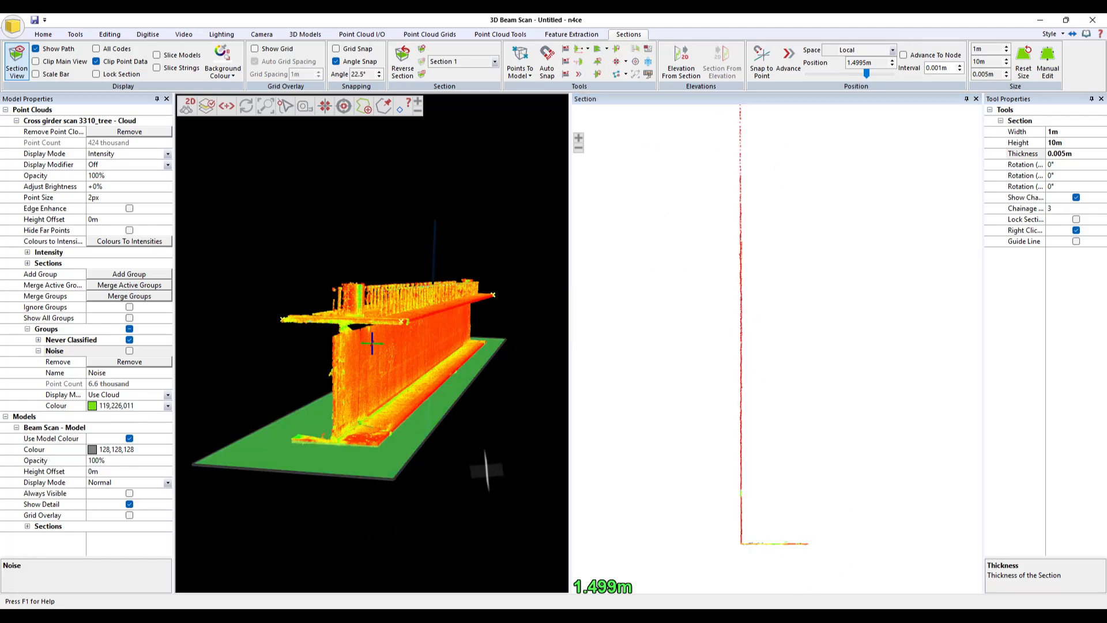
- Lock the section so it cannot be moved in the main view
scroll(487, 464, up, 2)
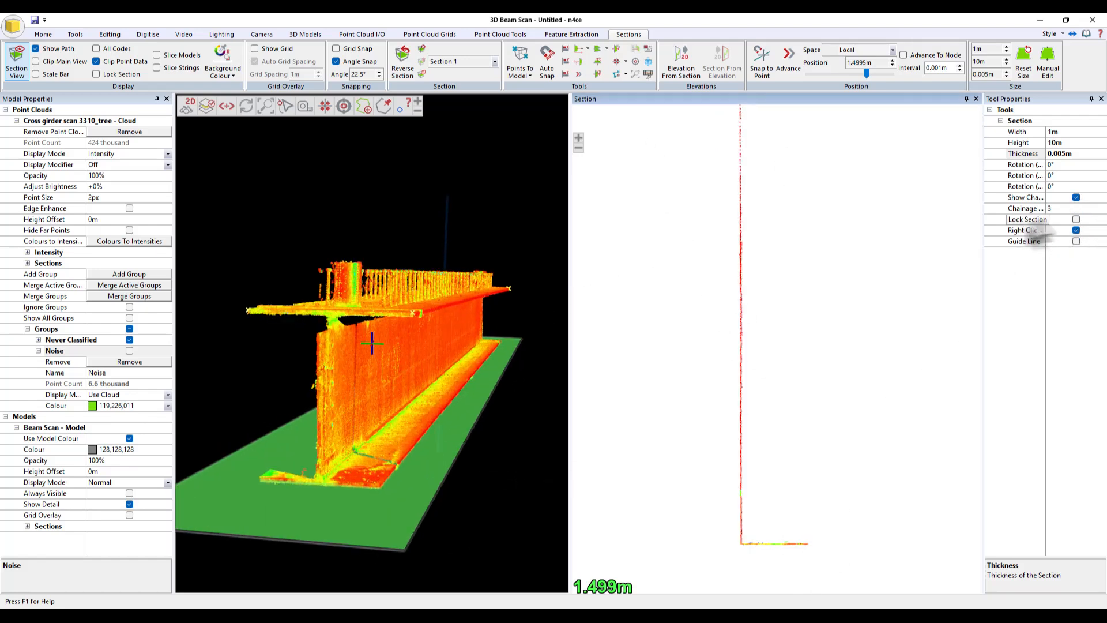
click(1076, 220)
middle_drag(411, 356, 399, 542)
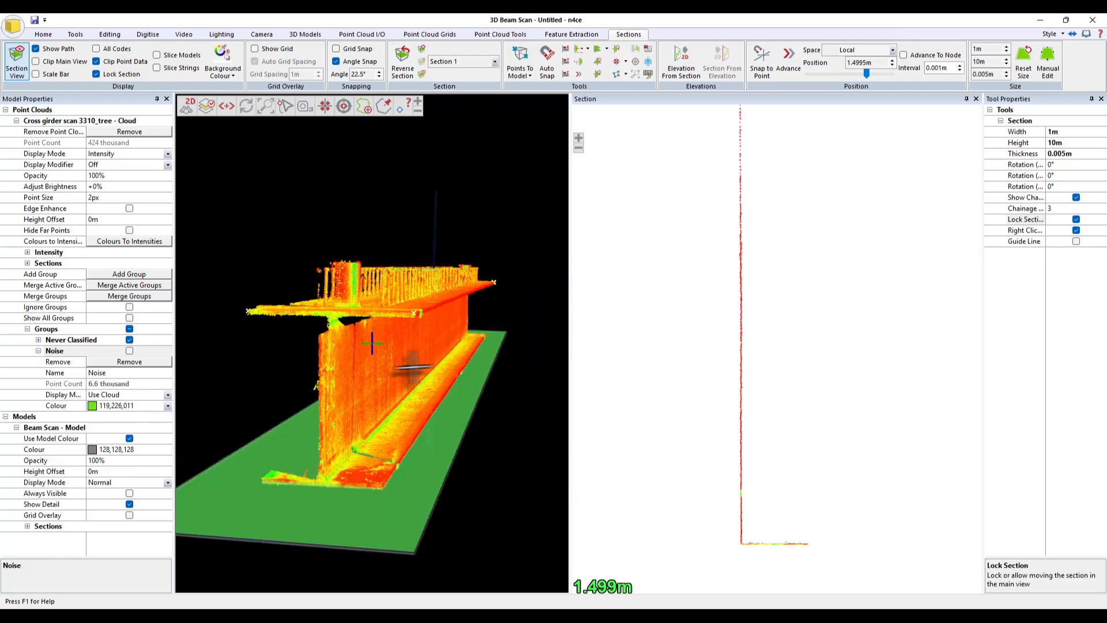
- Clear the current section without keeping the existing one
scroll(398, 545, up, 2)
scroll(344, 478, up, 3)
middle_drag(344, 477, 369, 395)
middle_drag(372, 343, 408, 387)
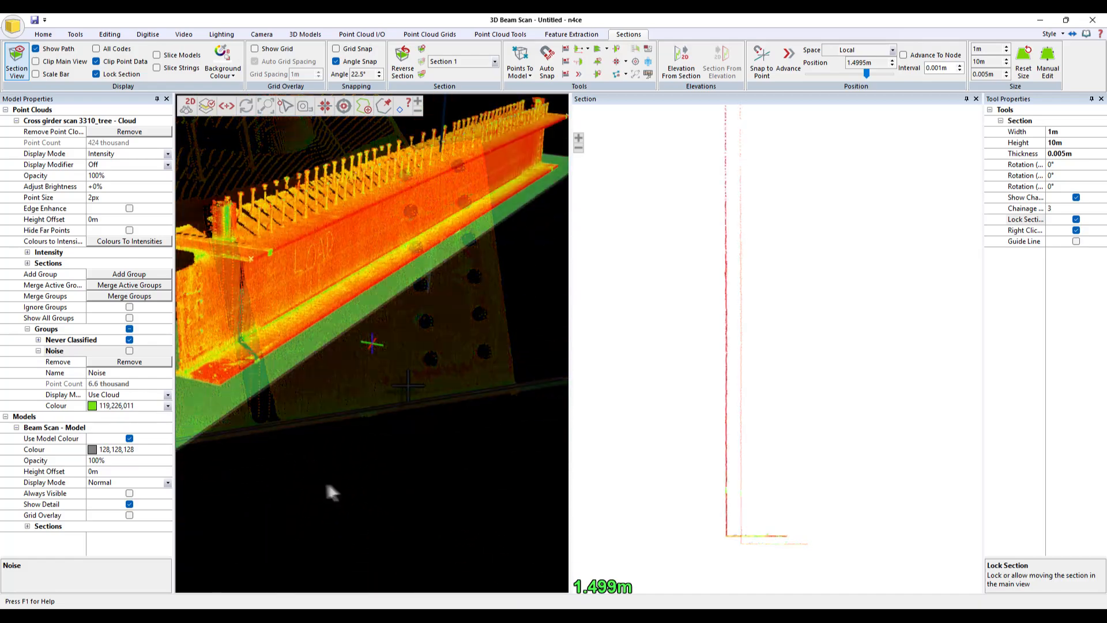
middle_drag(326, 477, 333, 397)
scroll(335, 386, up, 5)
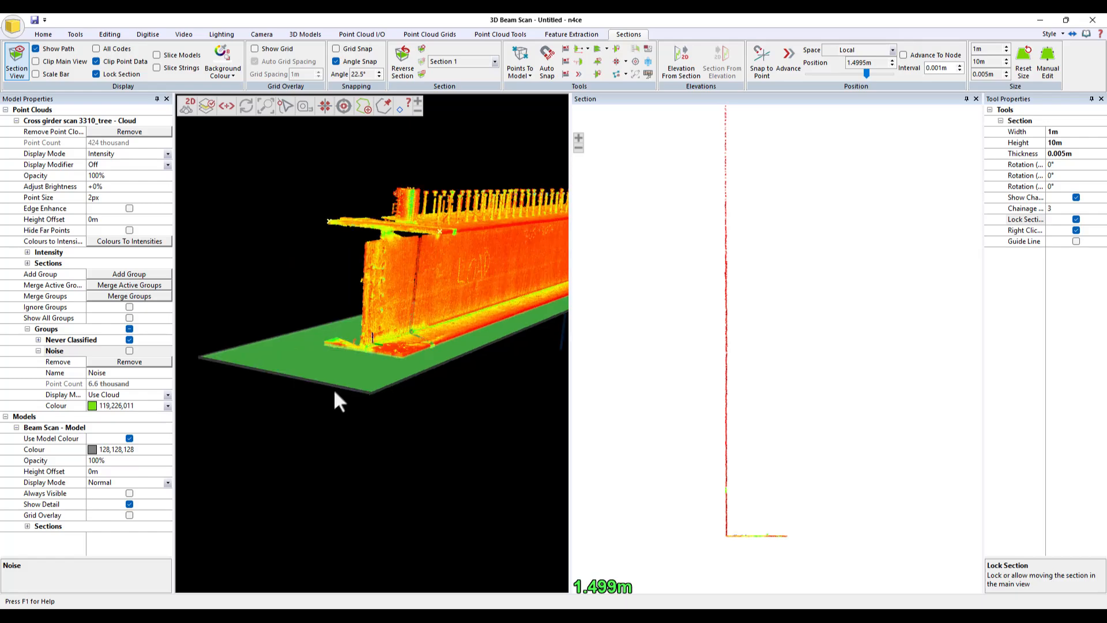
middle_drag(332, 356, 462, 470)
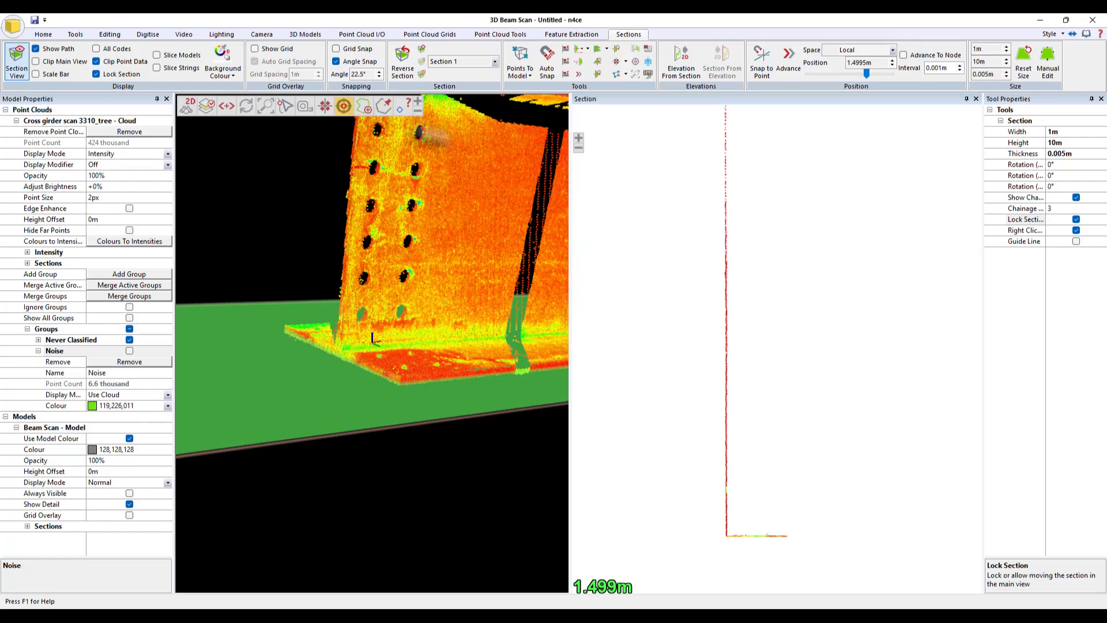
click(423, 62)
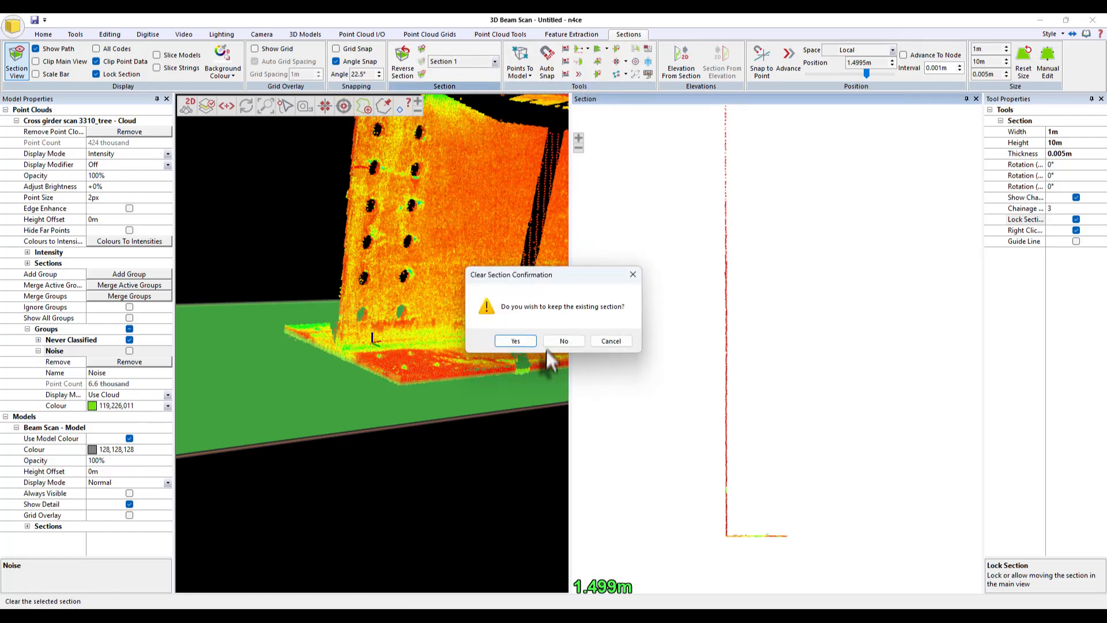
click(571, 341)
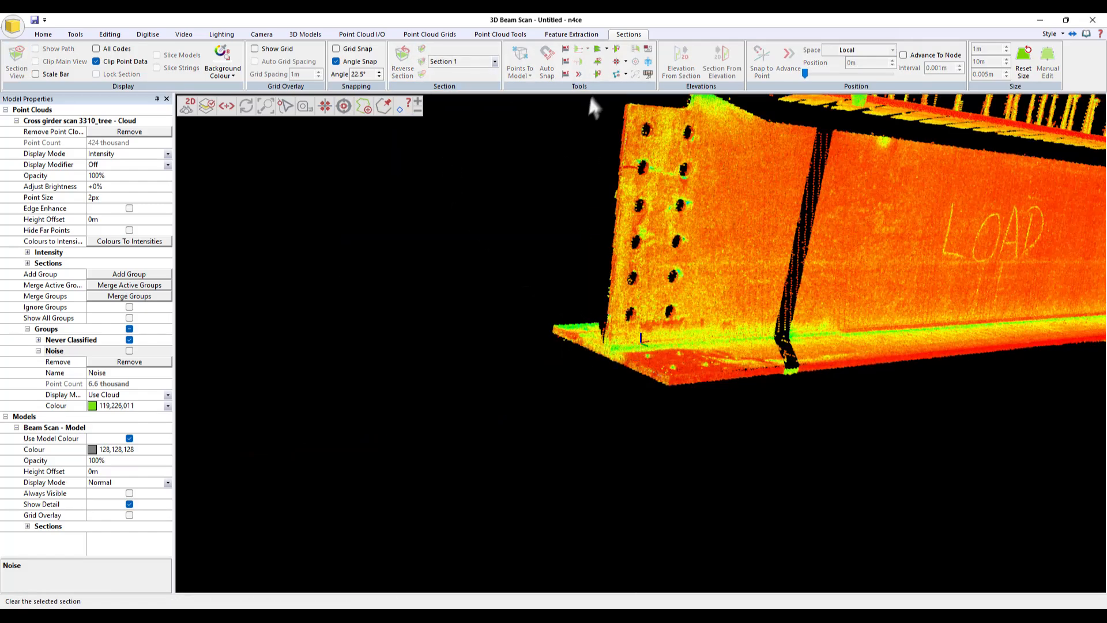
- Create a section from three points picked on the bottom flange with Medium pick precision, declining to snap it horizontal
click(615, 61)
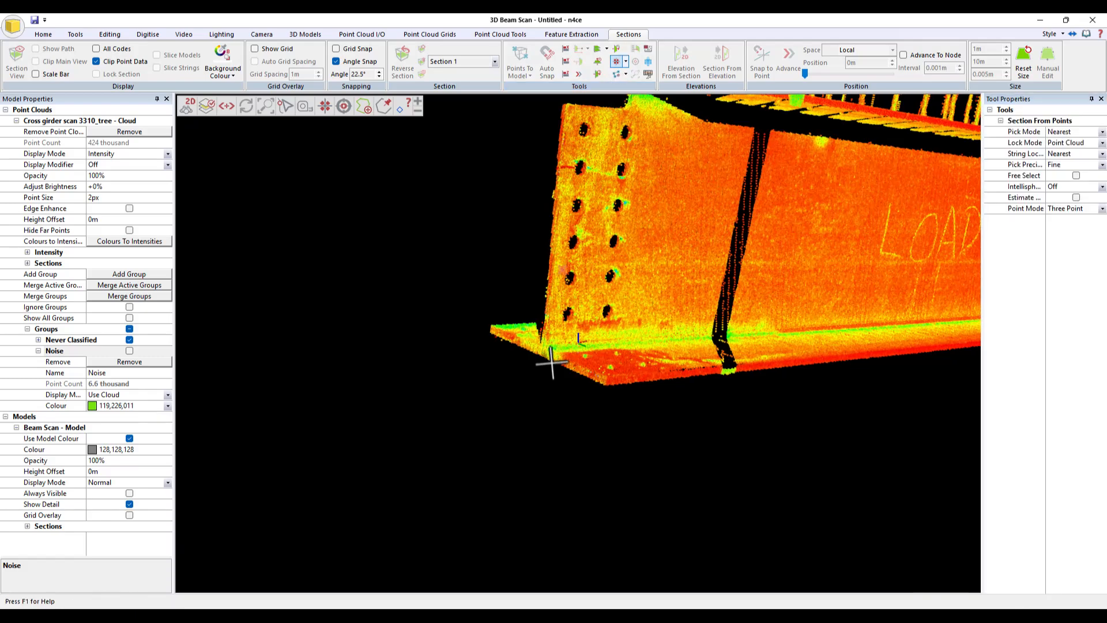
click(1102, 165)
click(1067, 186)
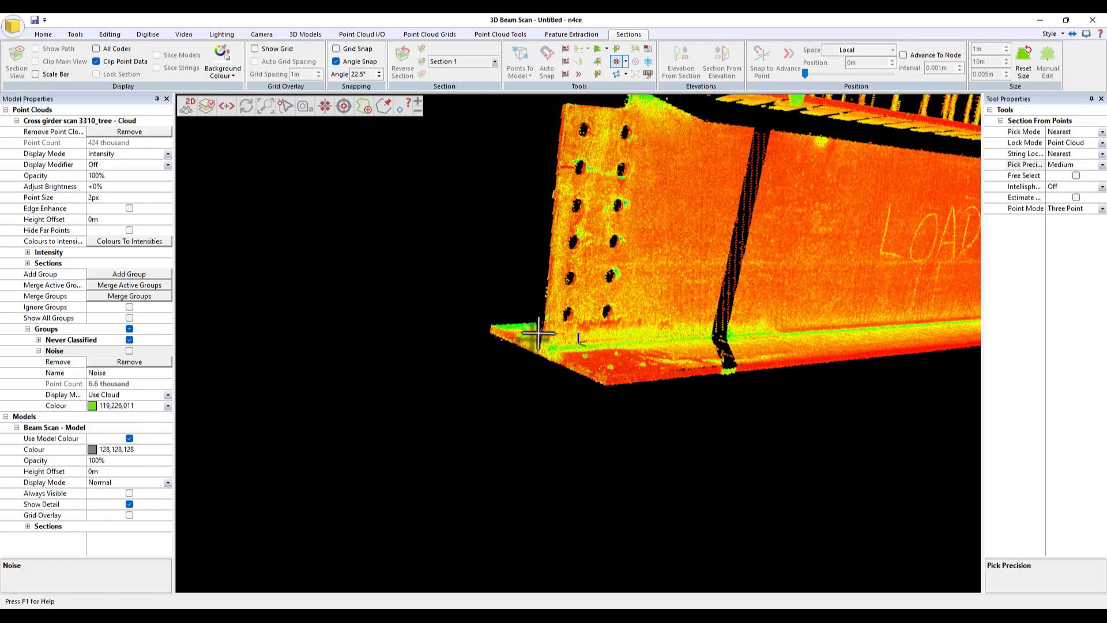
scroll(371, 358, up, 4)
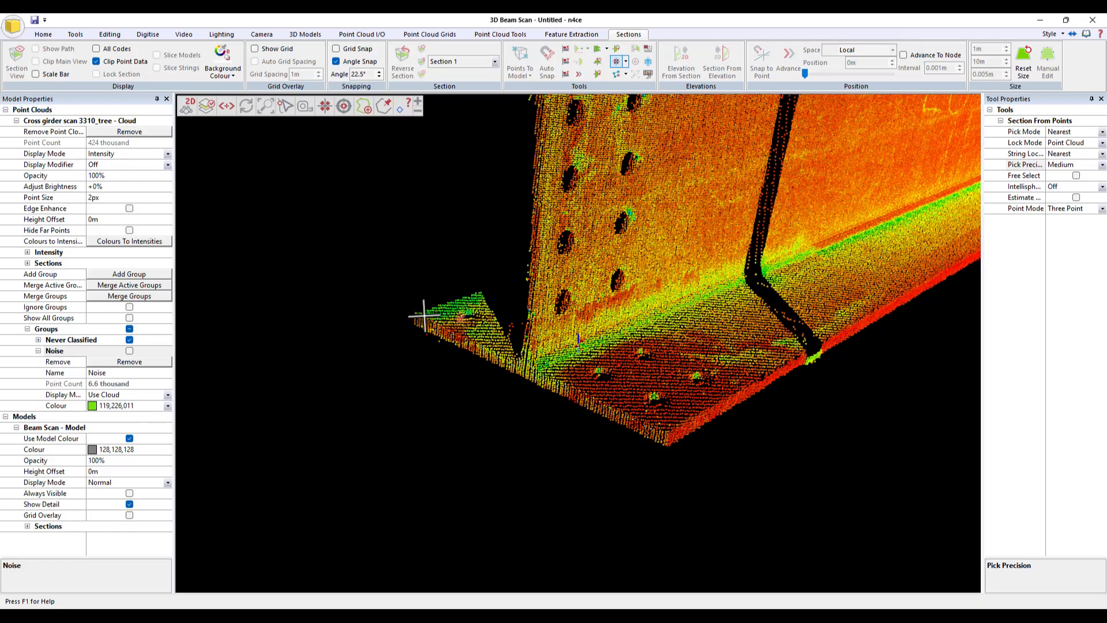
scroll(425, 314, up, 2)
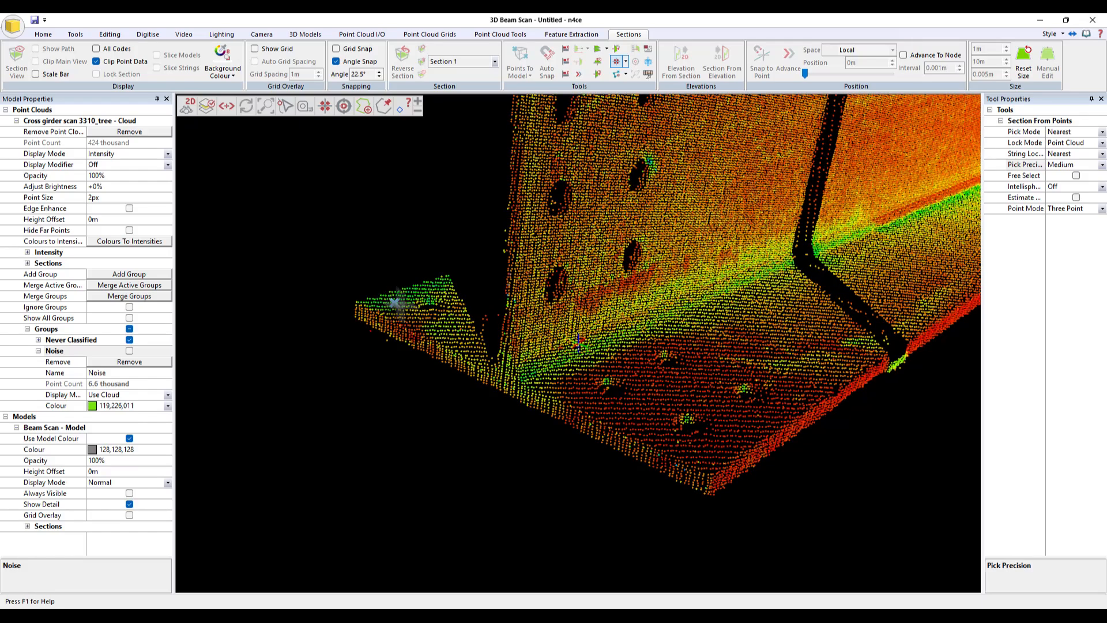
click(394, 302)
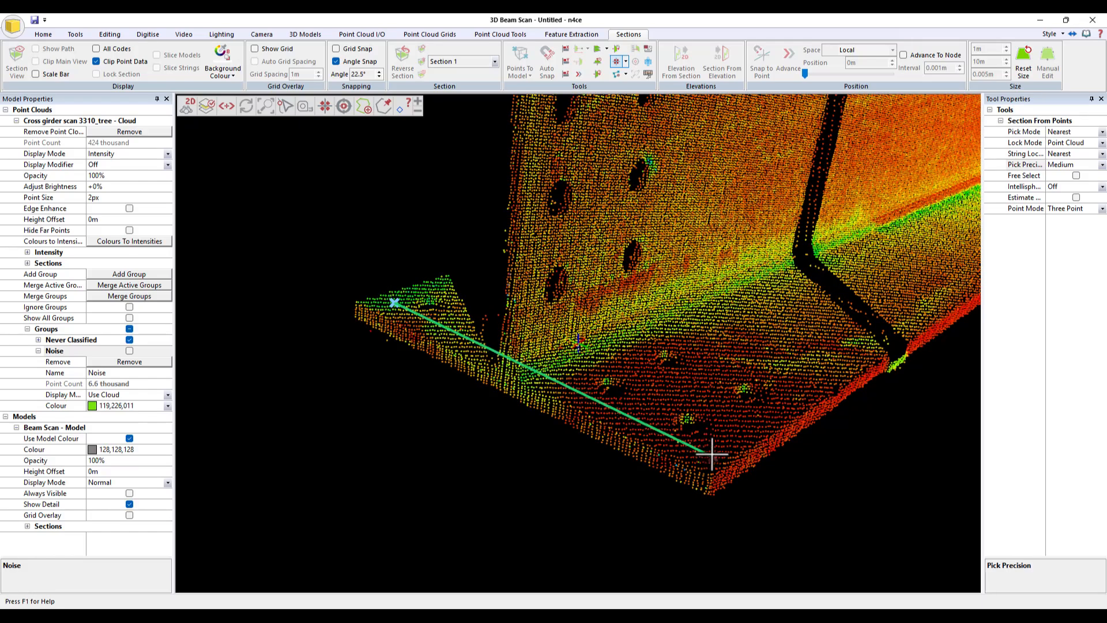
click(708, 448)
scroll(847, 330, down, 4)
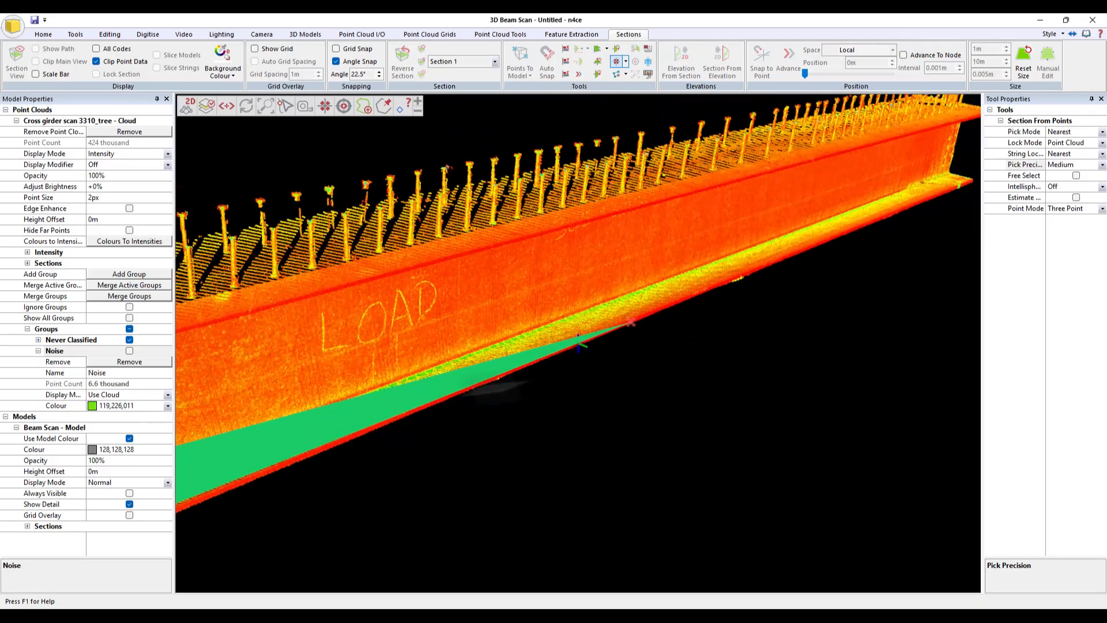
scroll(578, 341, up, 4)
click(573, 324)
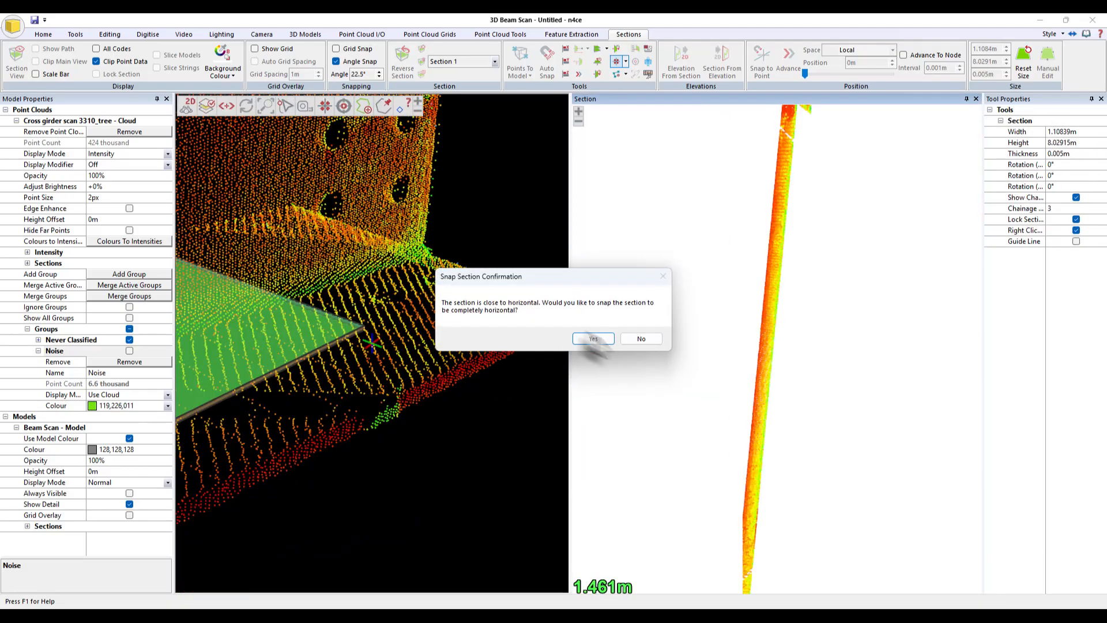
click(641, 339)
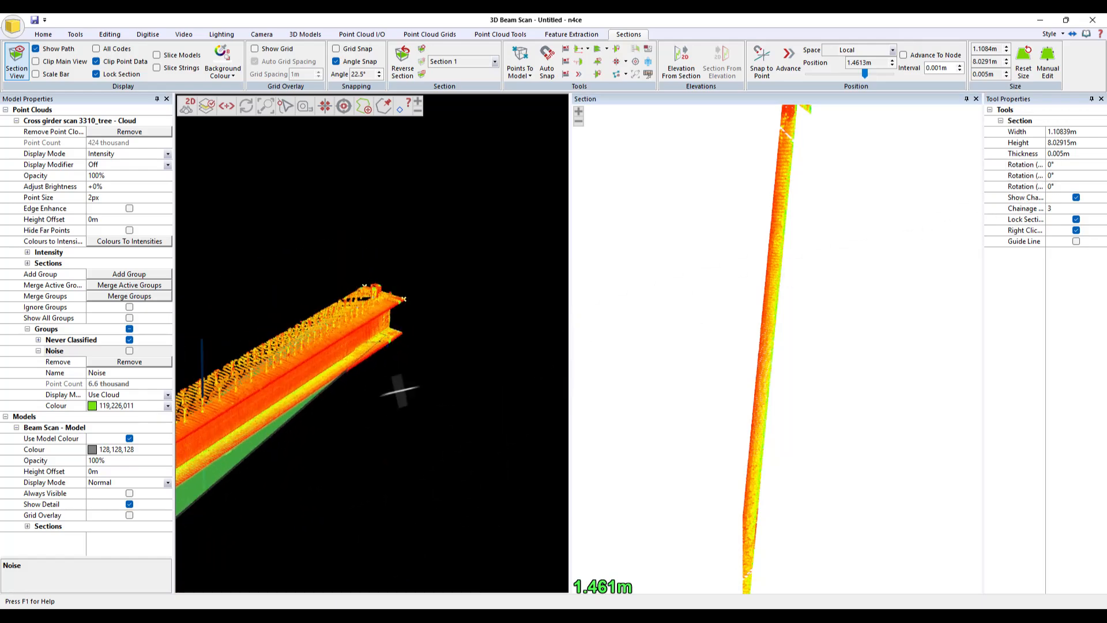
- Set the section's roll rotation to 5° and its height to 10 m
click(1067, 166)
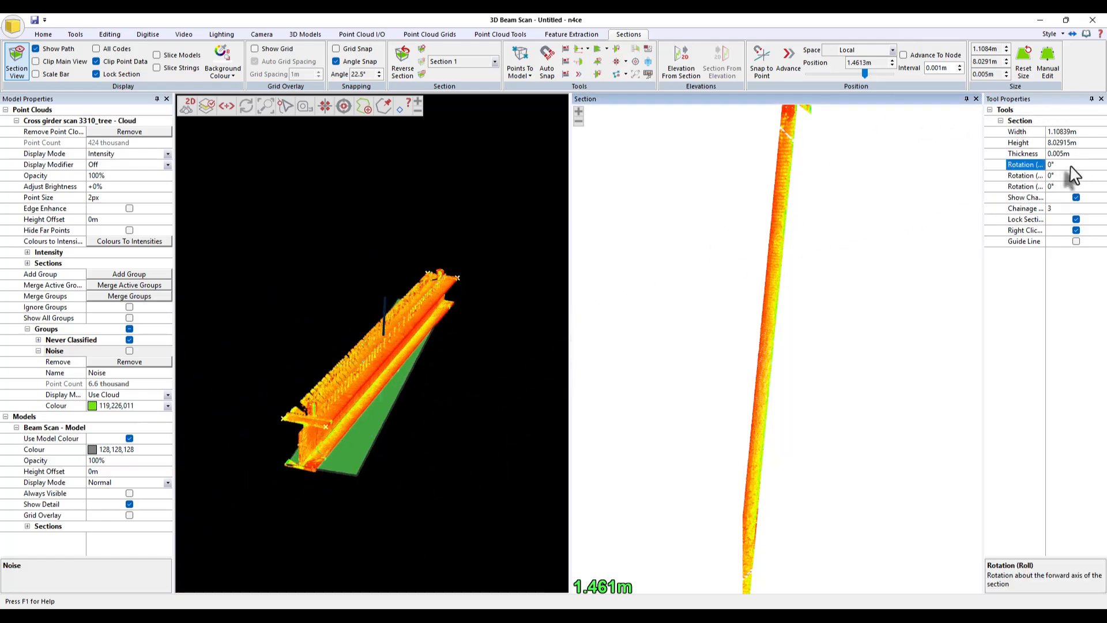
scroll(1070, 167, down, 4)
scroll(1071, 168, up, 8)
scroll(1071, 168, up, 1)
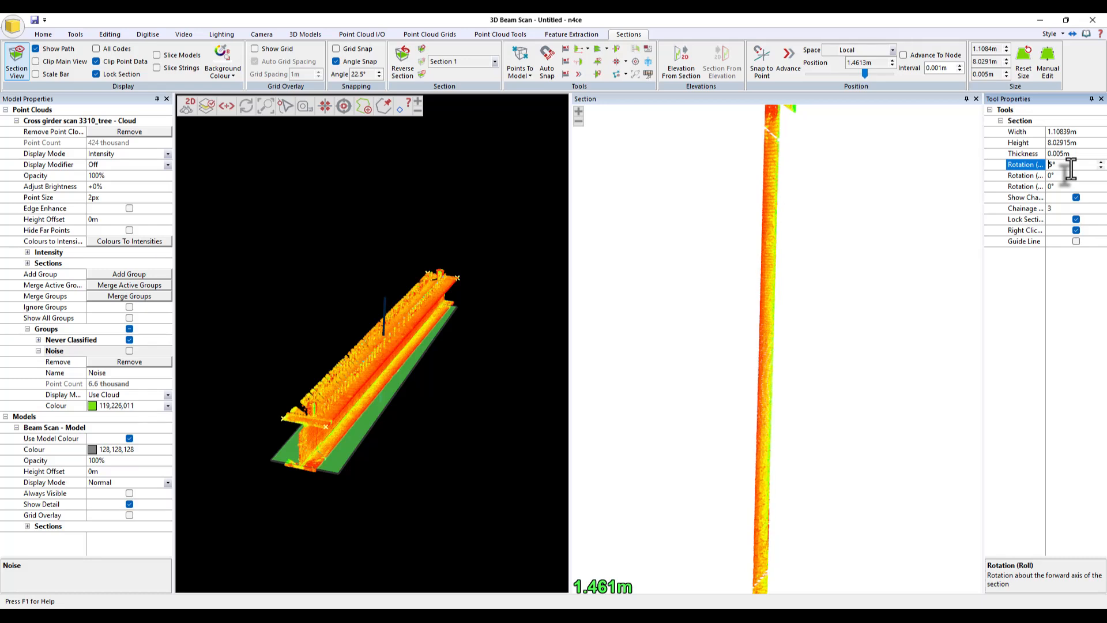
click(1085, 133)
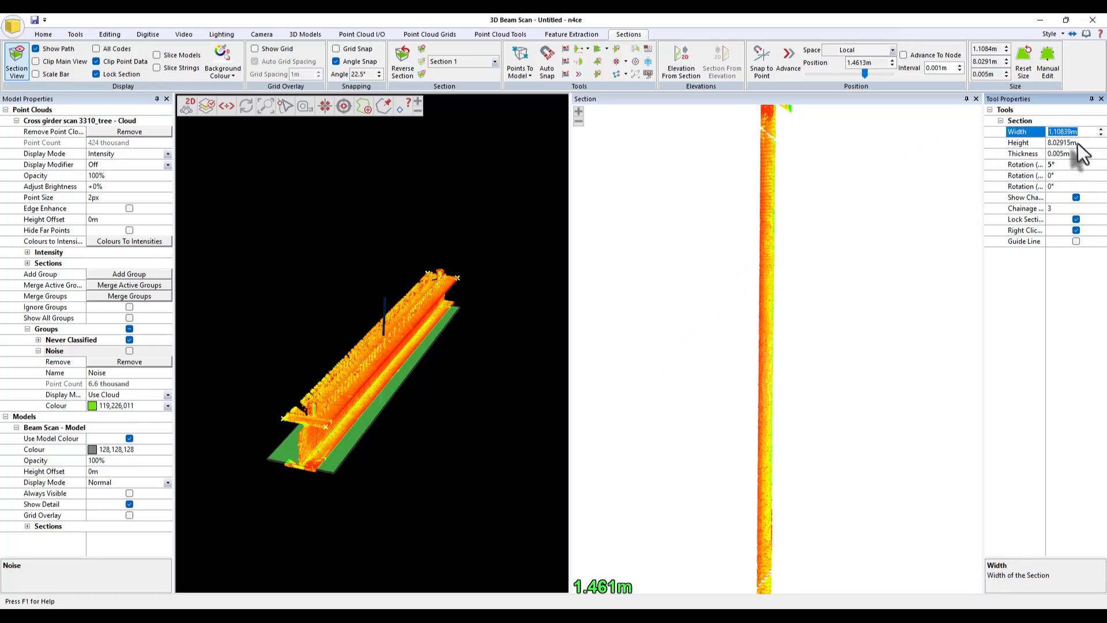
text(10)
key(Return)
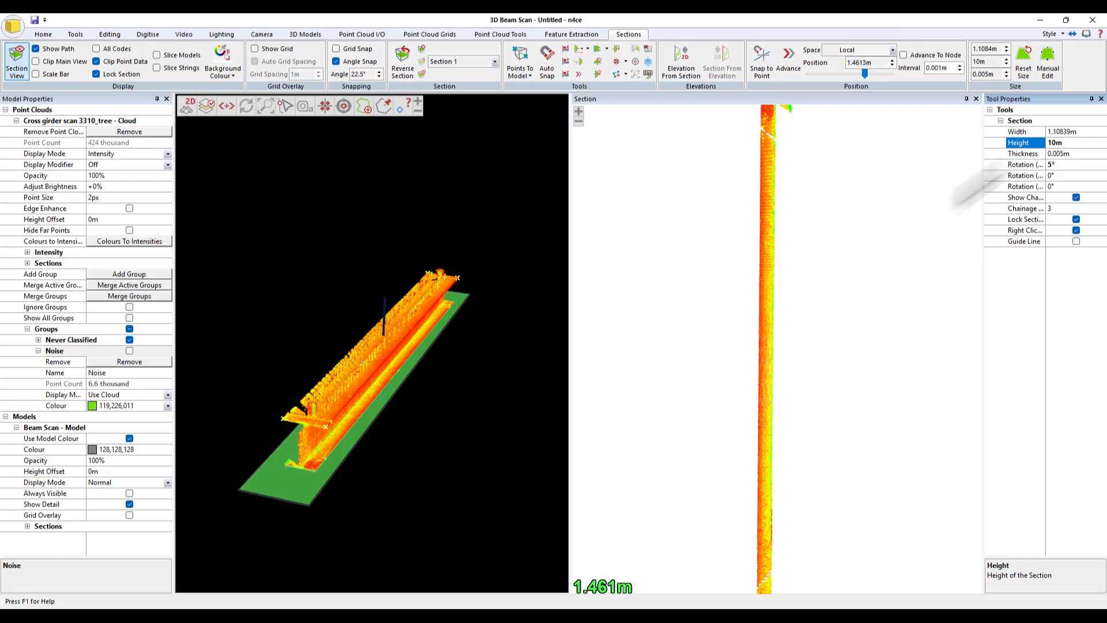
- Snap the section position to a point on the beam's bottom flange near its end
scroll(392, 517, up, 5)
middle_drag(384, 520, 455, 448)
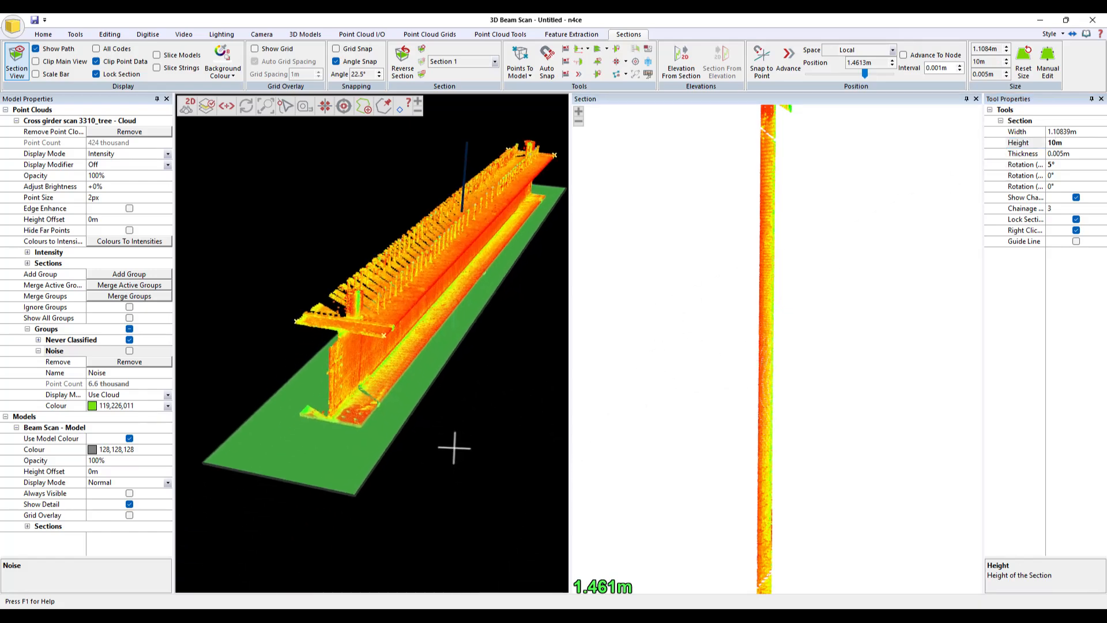
scroll(341, 408, up, 6)
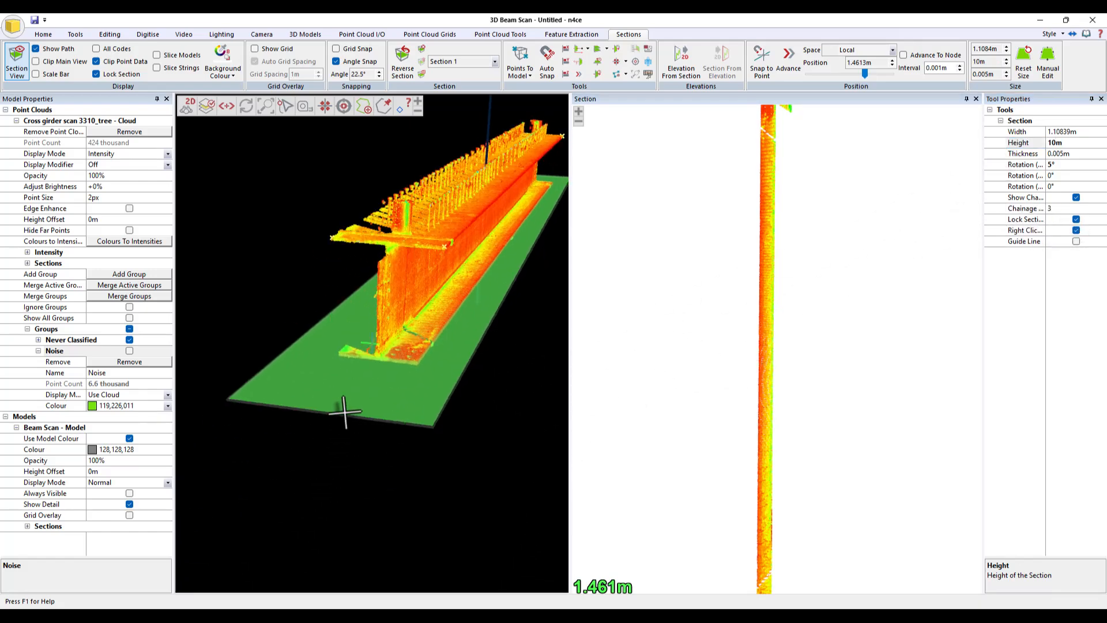
scroll(407, 356, down, 5)
middle_drag(398, 358, 320, 368)
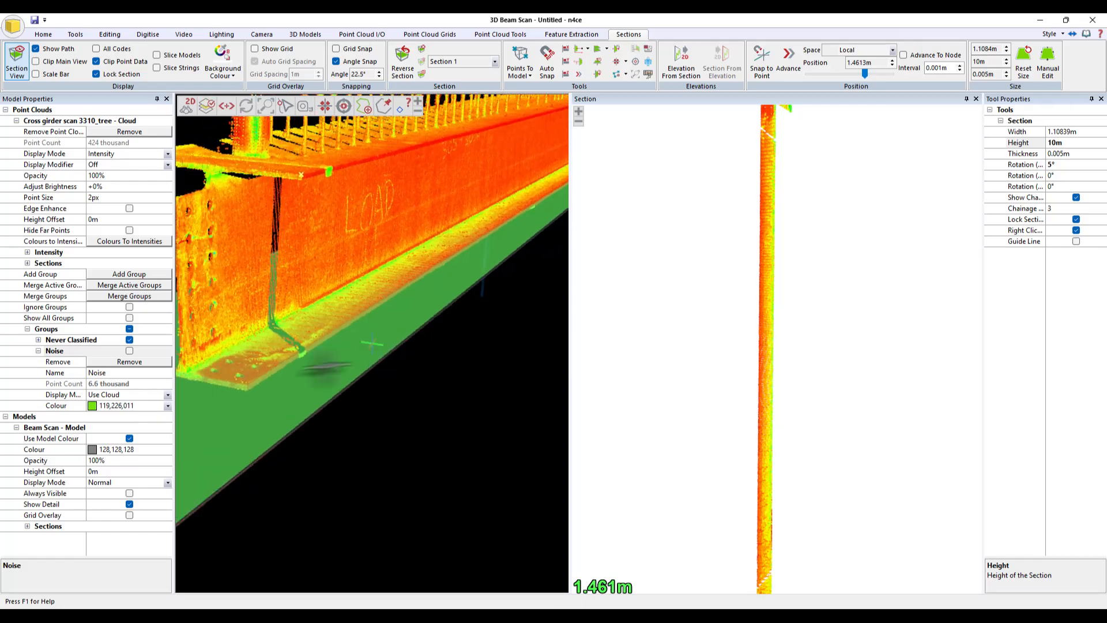
mouse_move(275, 298)
middle_down()
mouse_move(373, 294)
mouse_move(296, 297)
middle_up()
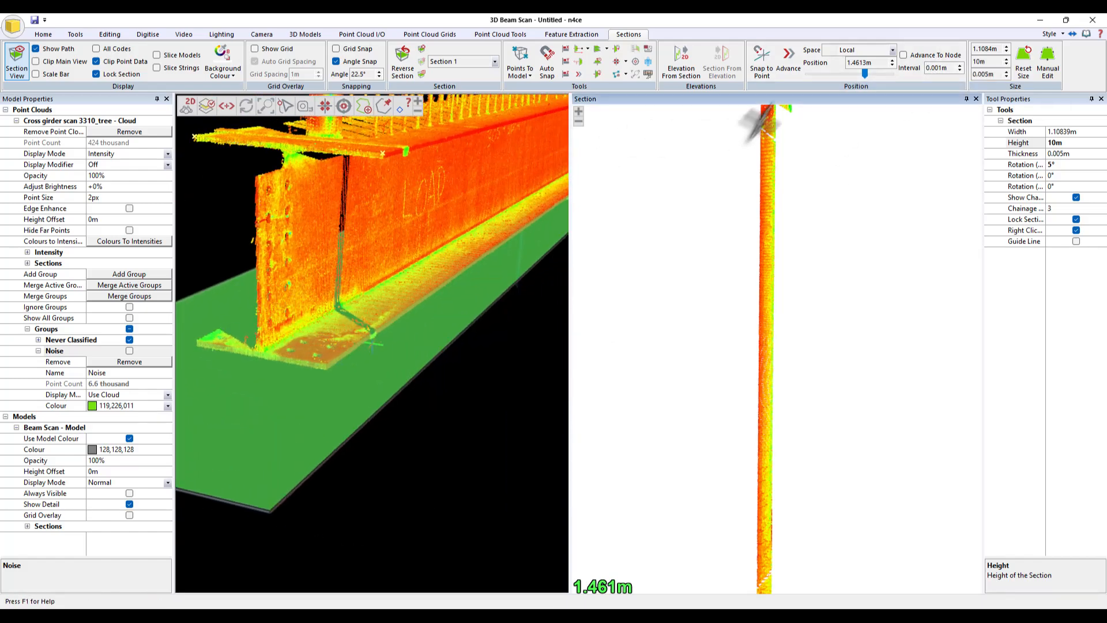
click(761, 61)
click(322, 335)
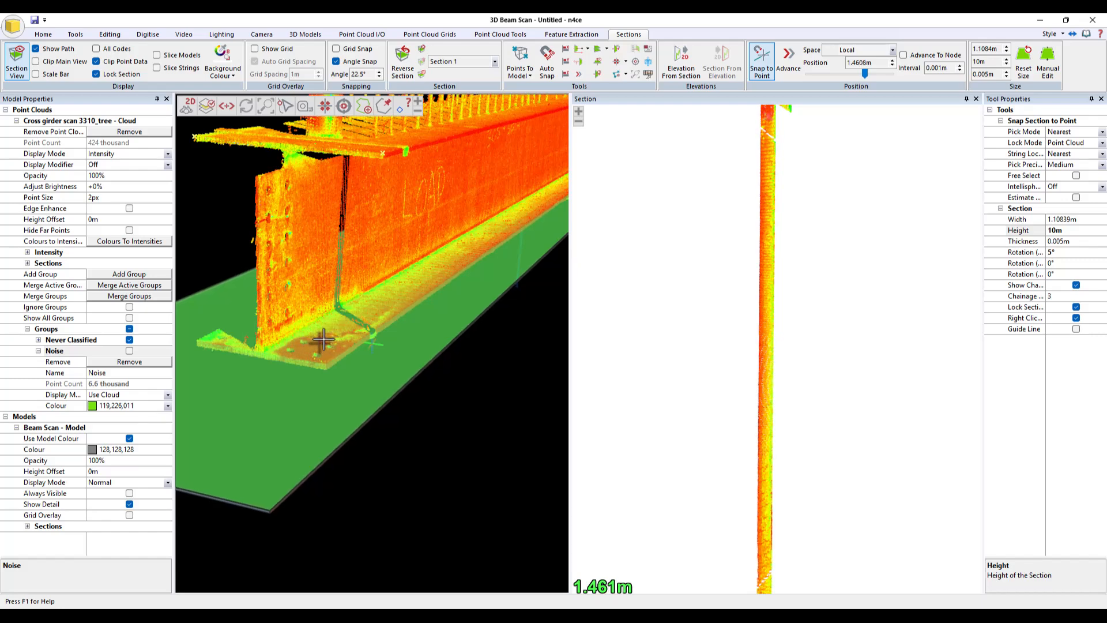
key(Escape)
- Clip the main 3D view to the section
drag(403, 489, 441, 288)
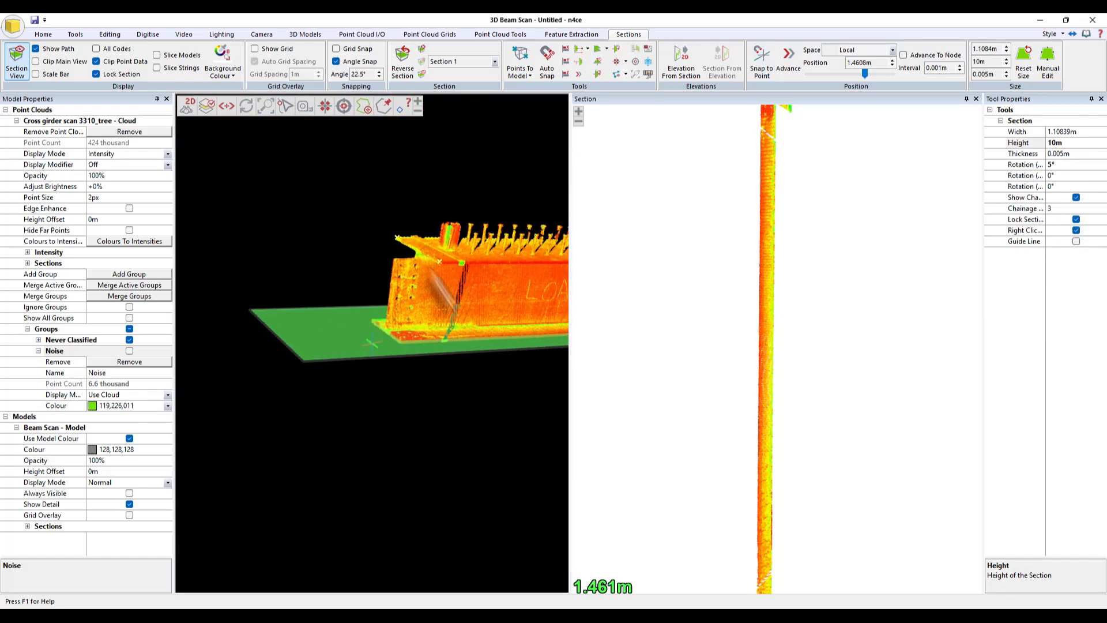
click(63, 61)
drag(387, 373, 521, 323)
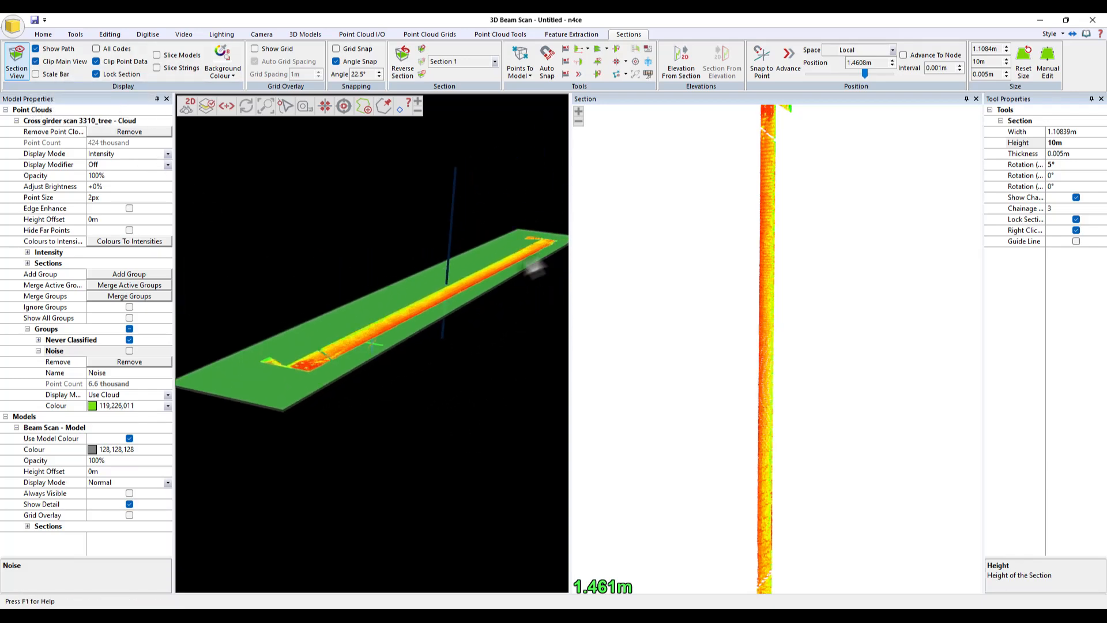
drag(343, 350, 449, 473)
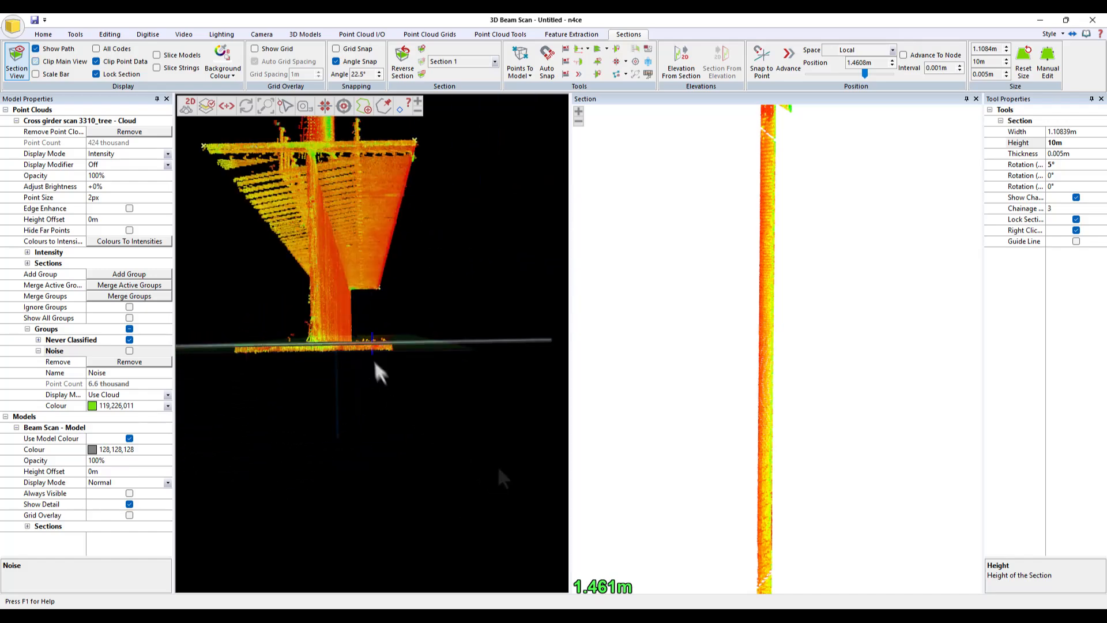
- Orbit and zoom the 3D and section views to examine the clipped beam profile
drag(376, 366, 411, 464)
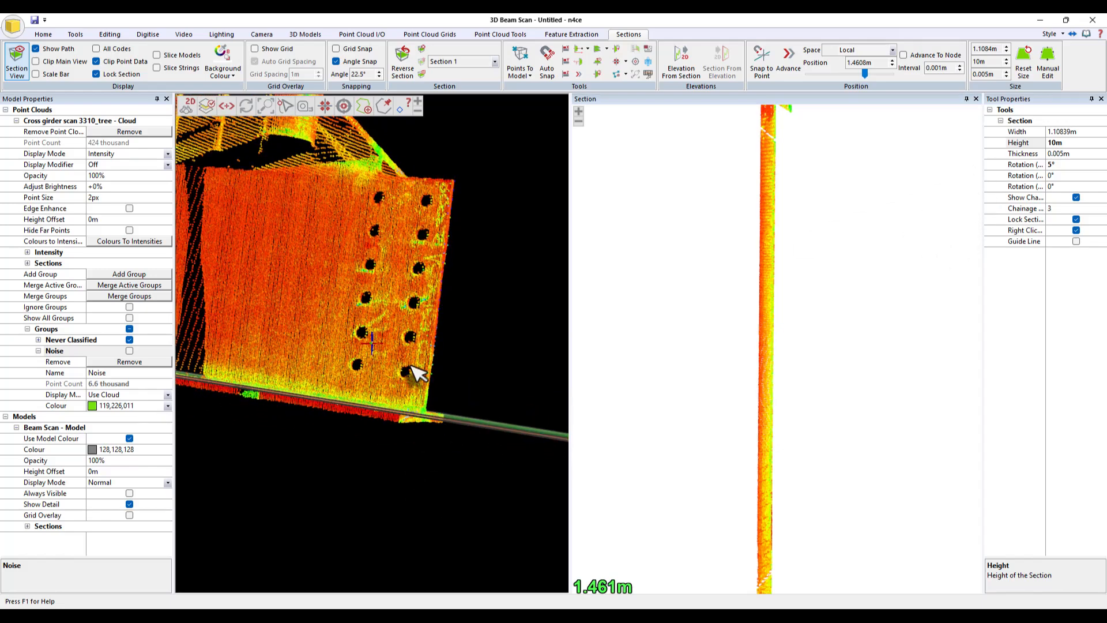
drag(465, 351, 420, 429)
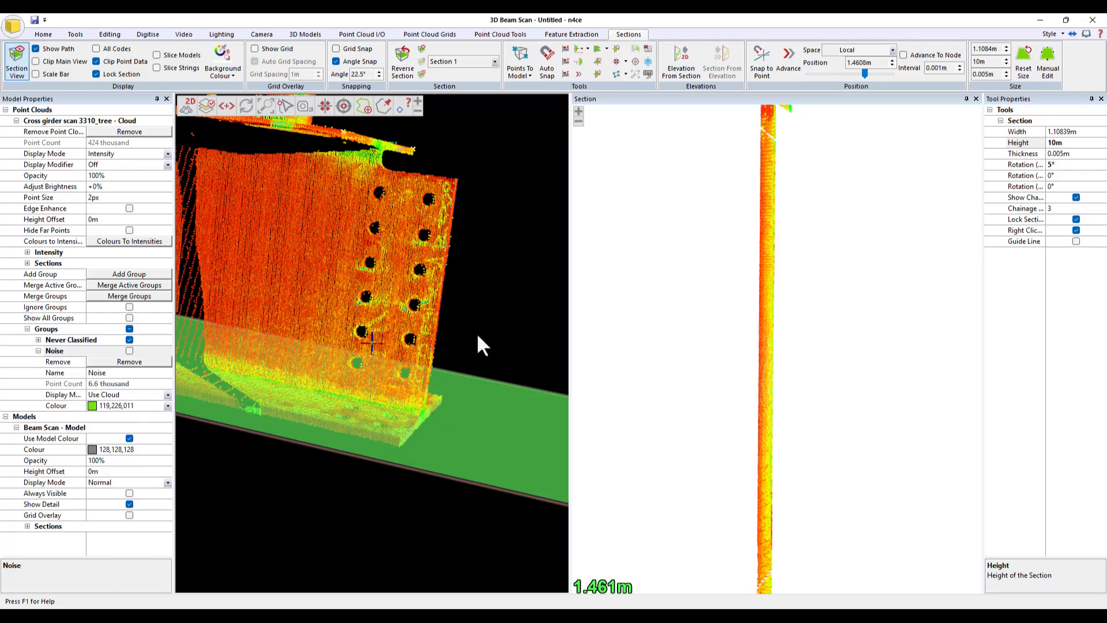
scroll(840, 415, down, 3)
drag(316, 548, 355, 526)
drag(450, 449, 277, 410)
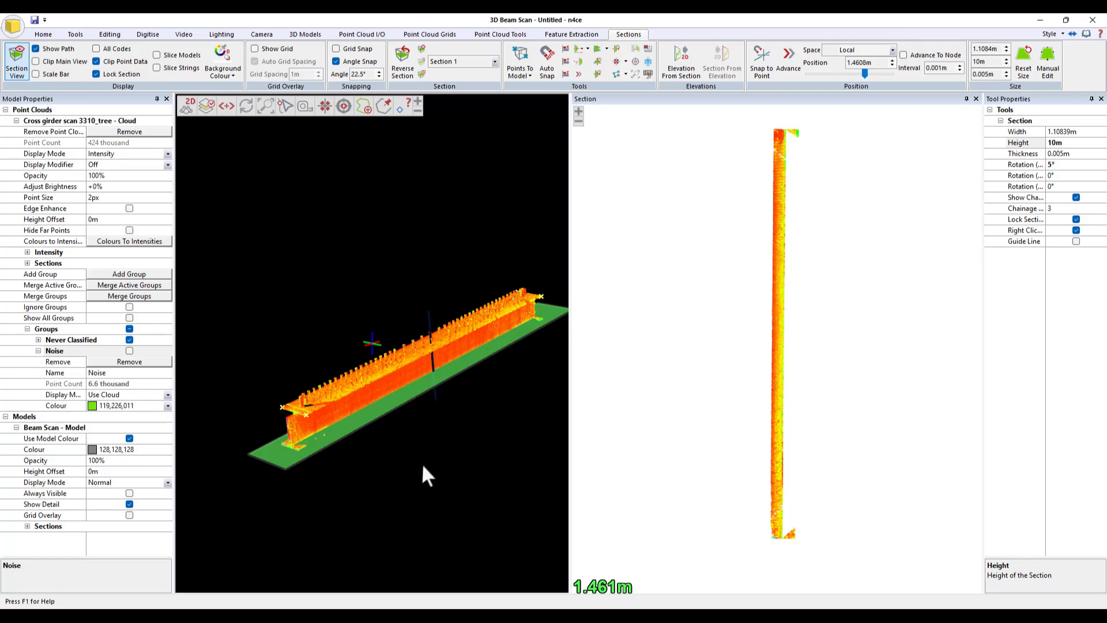
drag(427, 476, 303, 418)
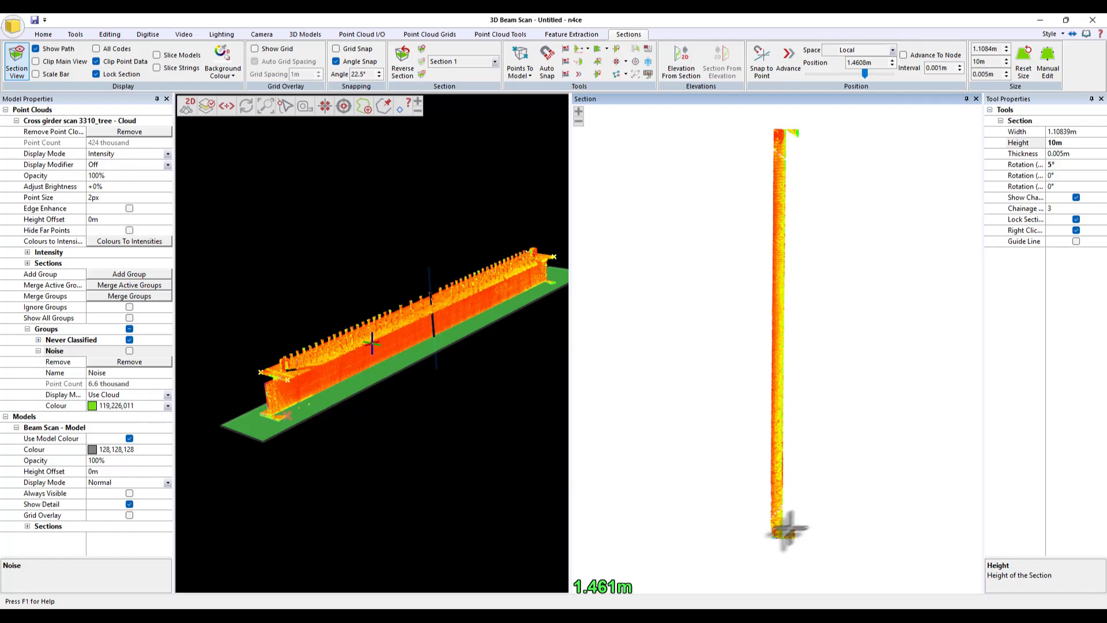
scroll(773, 537, up, 5)
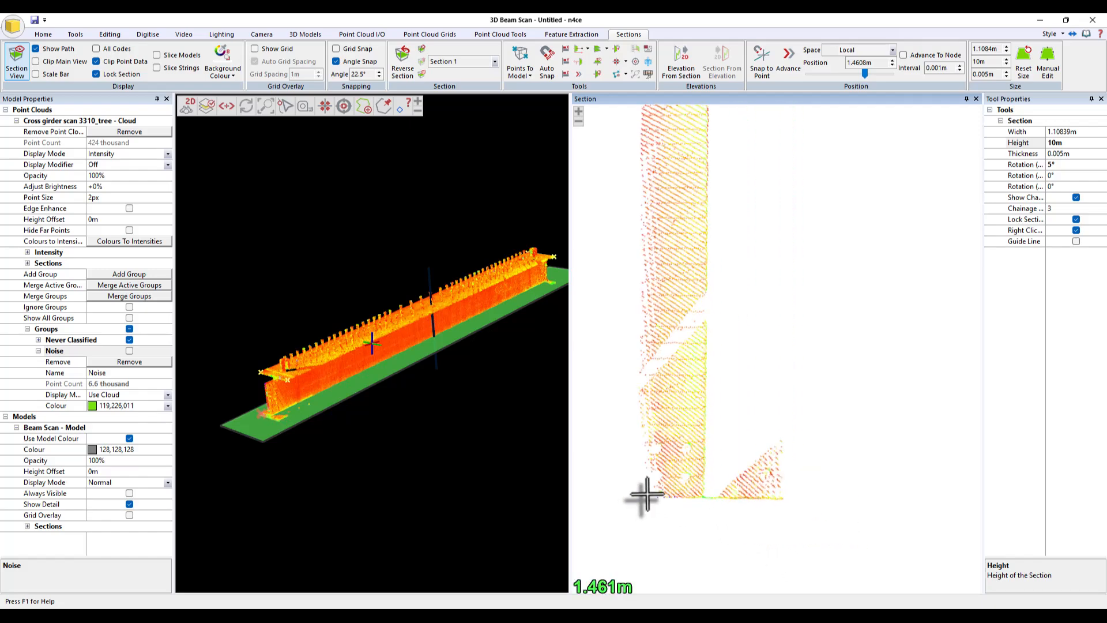
scroll(663, 502, up, 2)
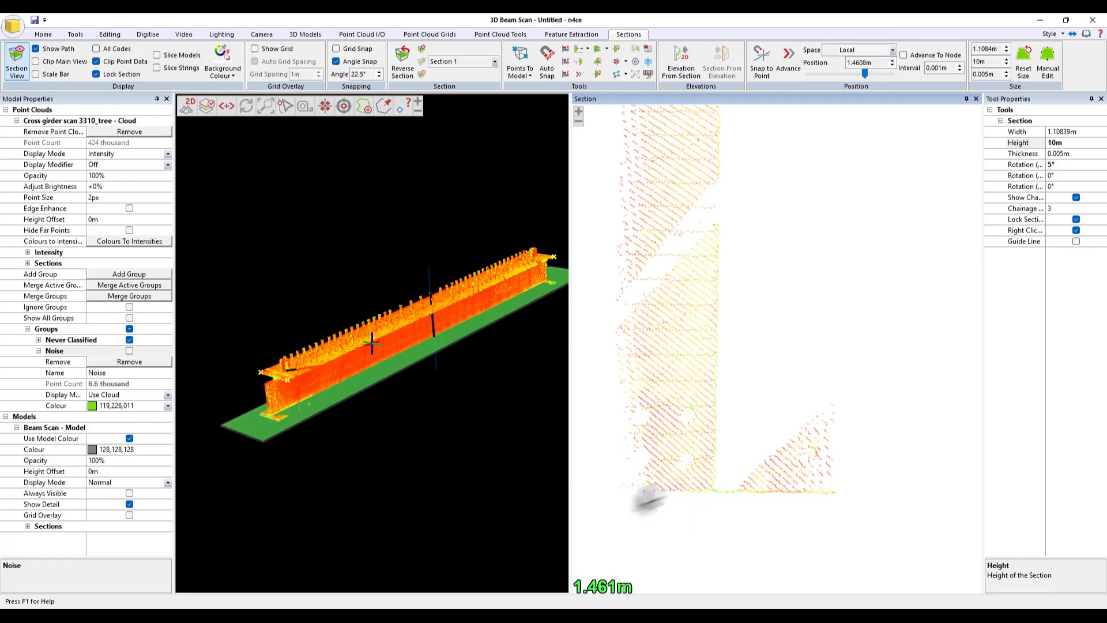
- Start the Select Points digitising tool with code SL and enable Free Select
click(141, 34)
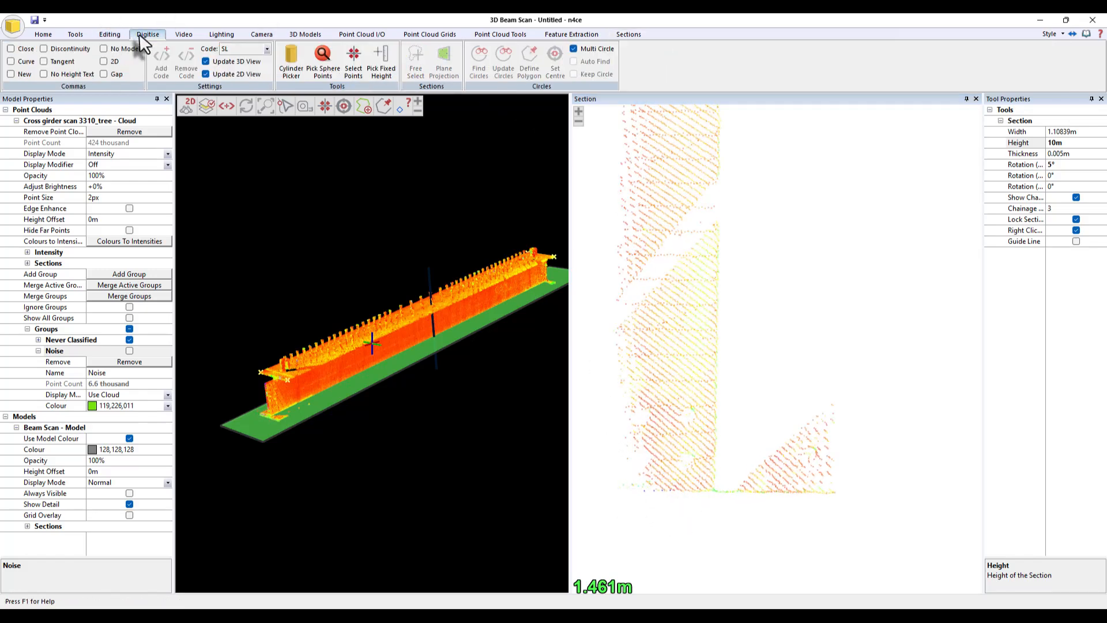
click(354, 65)
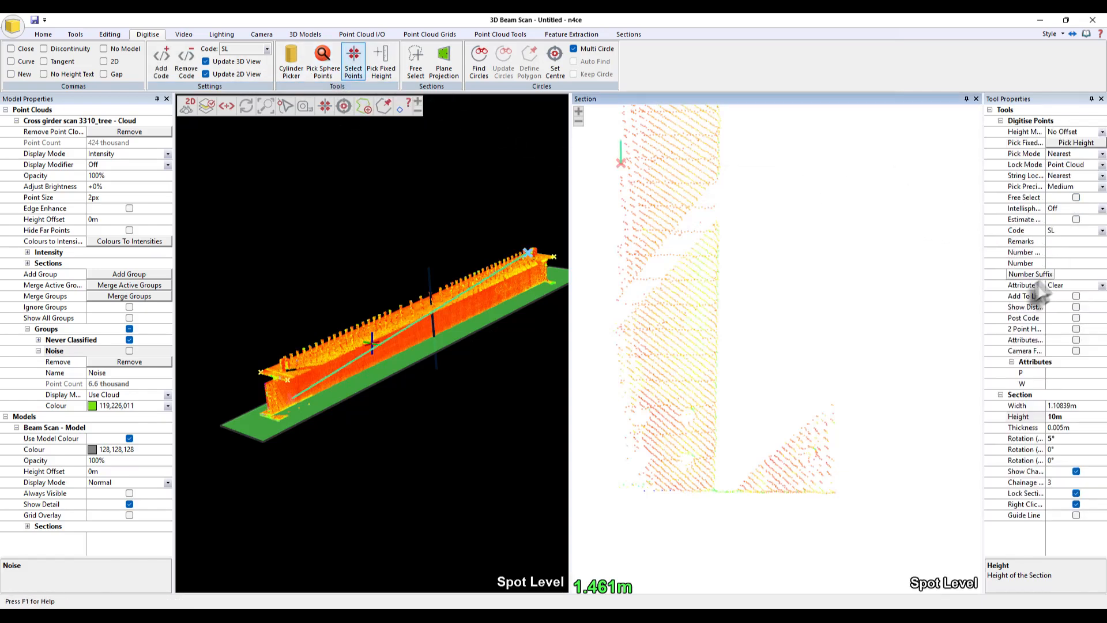
click(1076, 198)
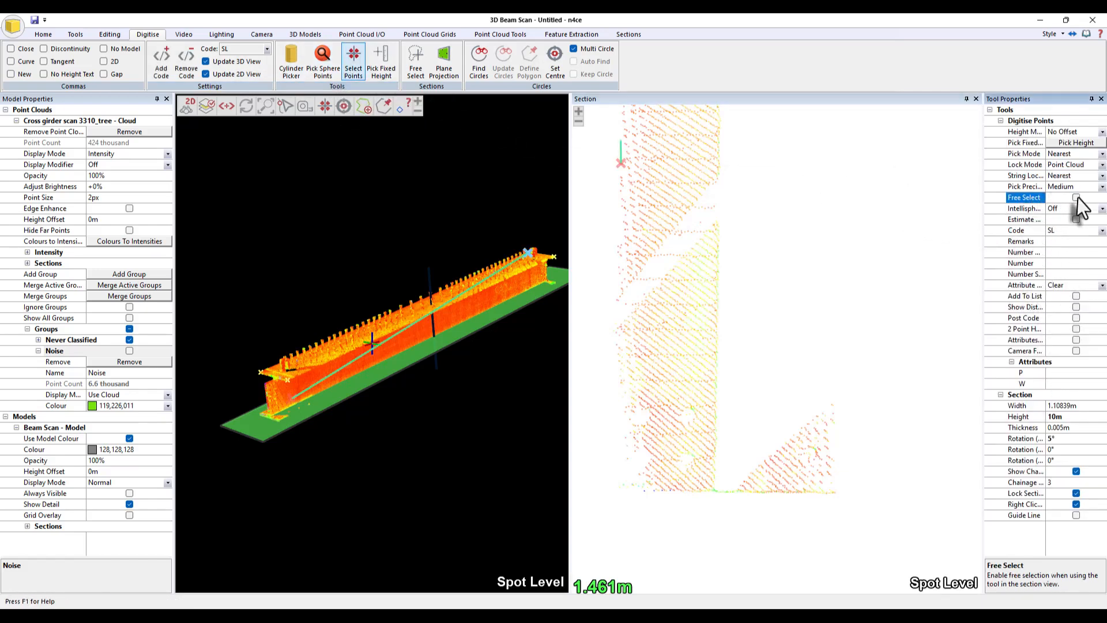
click(1076, 198)
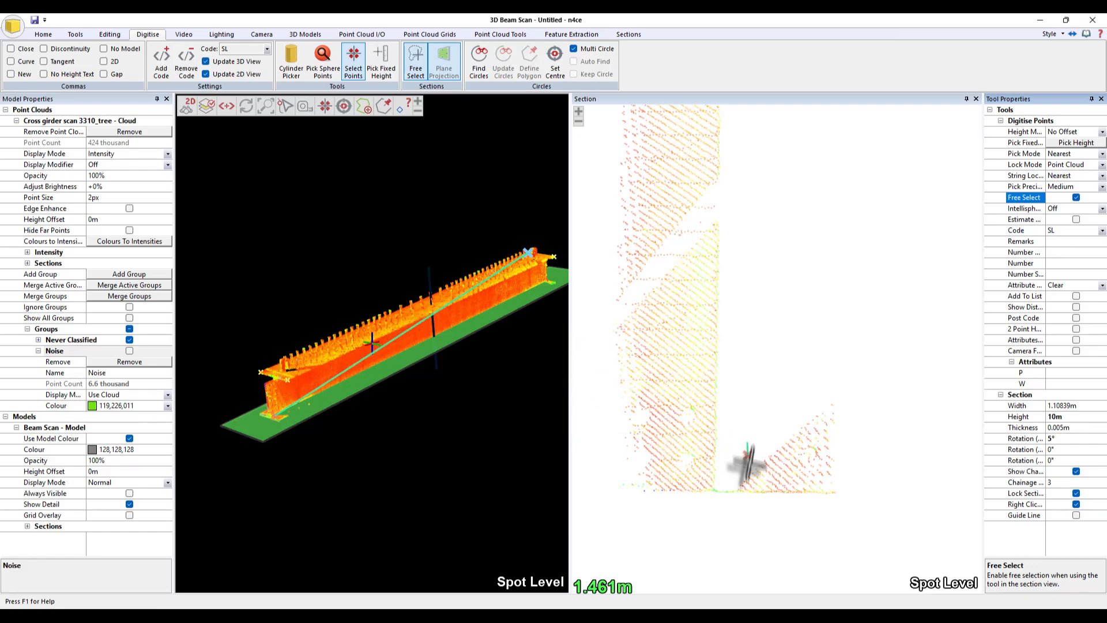
- Digitise an SL point at the bottom corner of the beam profile in the section view
scroll(645, 502, up, 2)
middle_drag(662, 513, 729, 497)
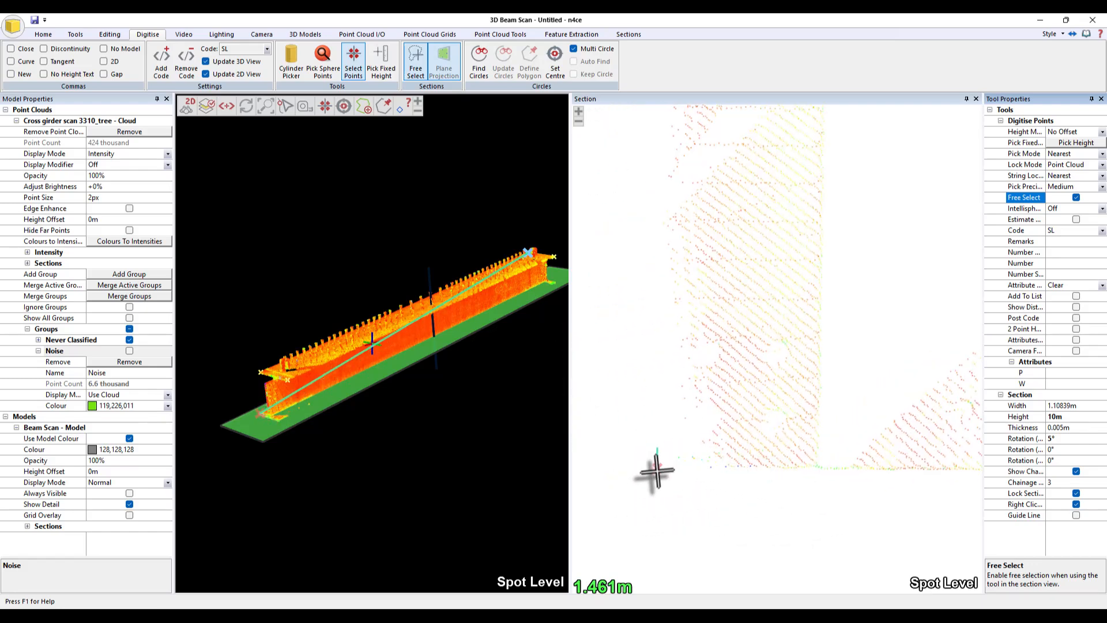
mouse_move(663, 366)
right_down()
mouse_move(668, 447)
mouse_move(632, 461)
right_up()
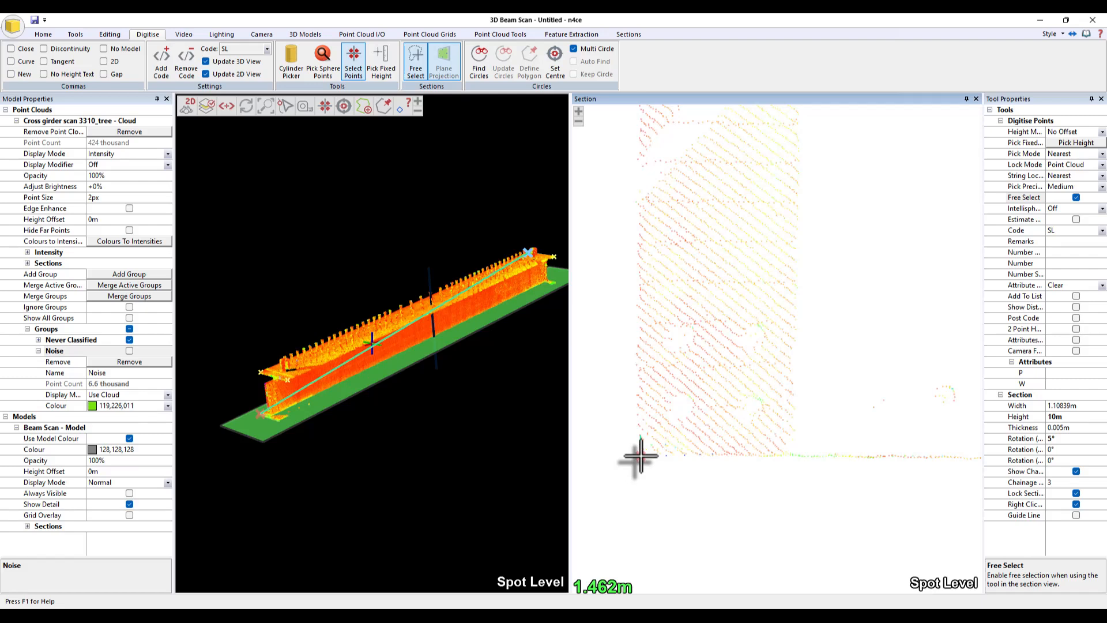
click(640, 455)
- Digitise a second SL point at the far end of the bottom flange in the section view
middle_drag(880, 426, 625, 475)
scroll(853, 513, down, 1)
middle_drag(853, 514, 879, 479)
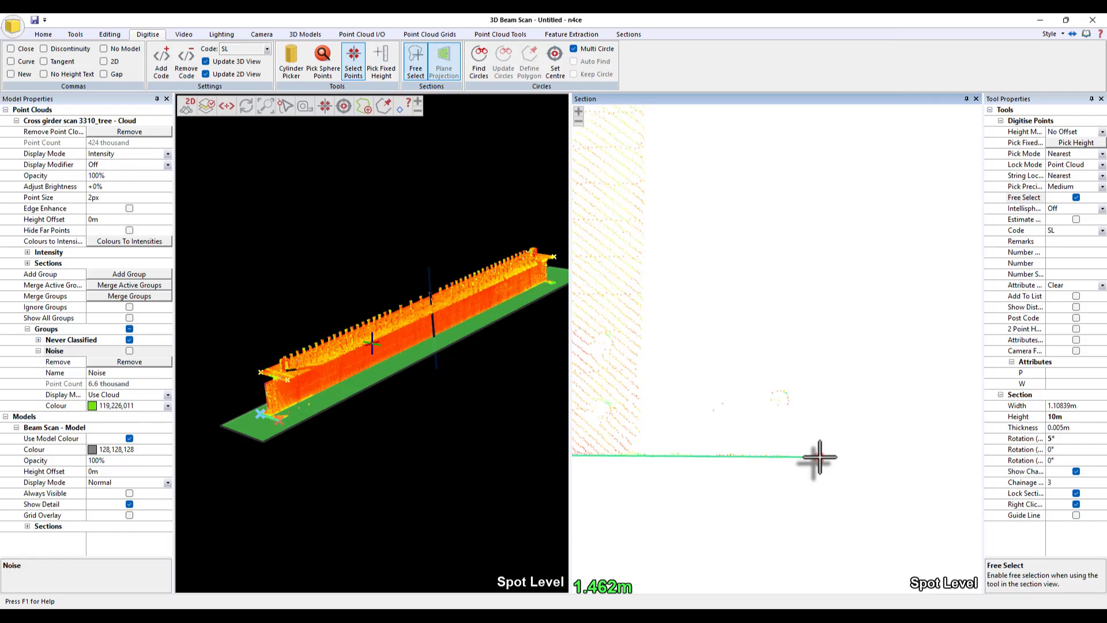
click(819, 457)
- Digitise an SL point at the top corner of the beam profile in the section view
scroll(834, 499, down, 9)
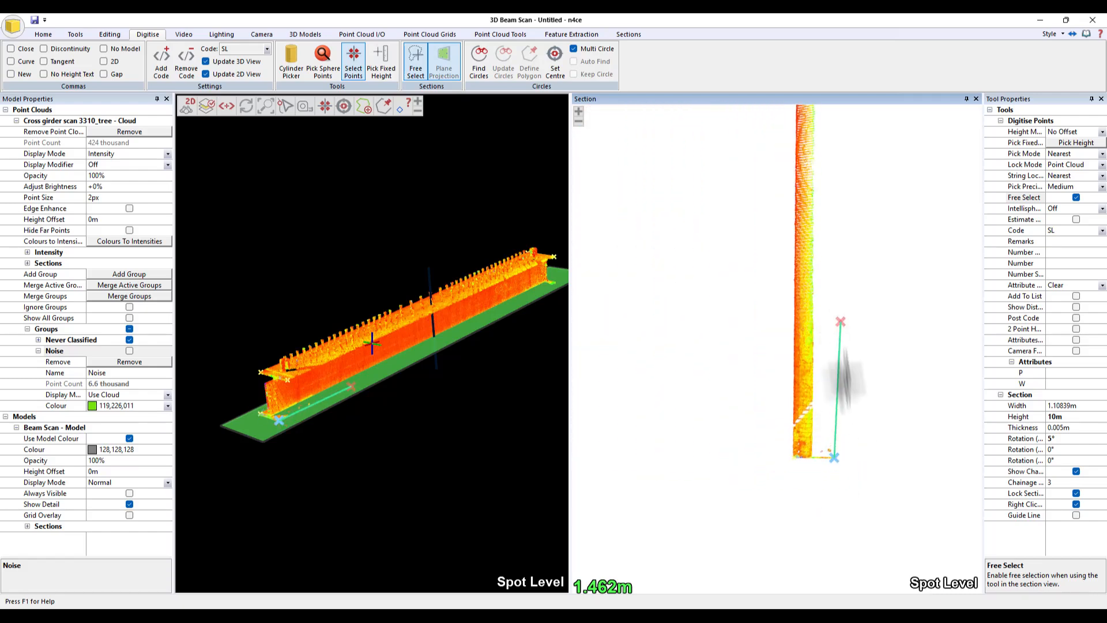
middle_drag(813, 165, 803, 410)
scroll(834, 230, up, 2)
scroll(871, 155, up, 4)
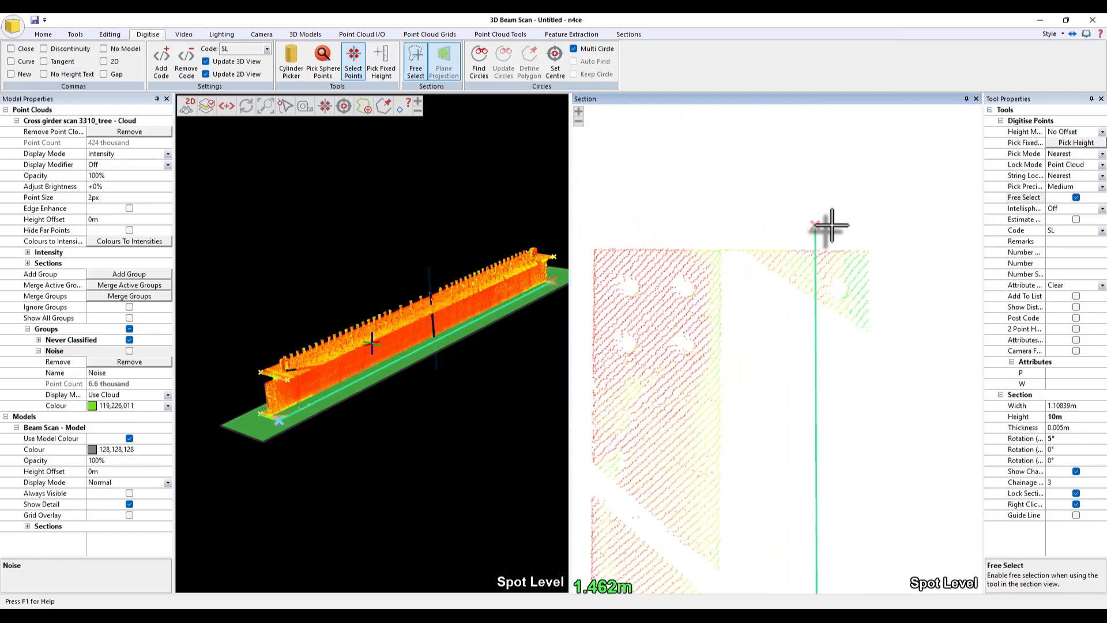
click(888, 263)
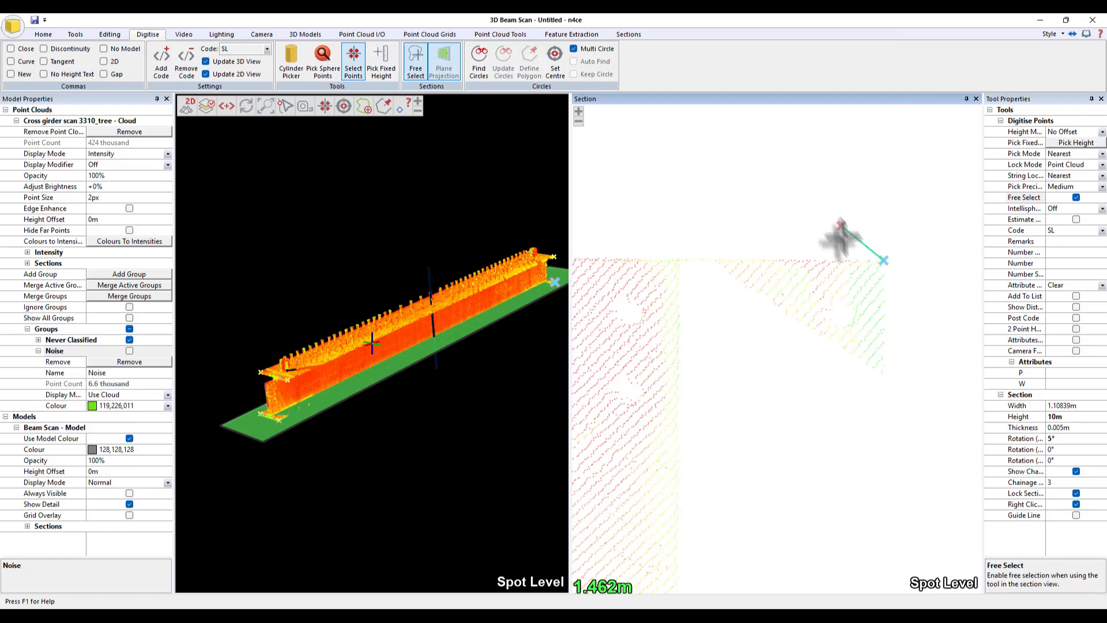
- Digitise a further SL point at the opposite top corner, then leave the digitising tool
scroll(839, 240, down, 2)
middle_drag(735, 227, 823, 217)
scroll(697, 249, up, 5)
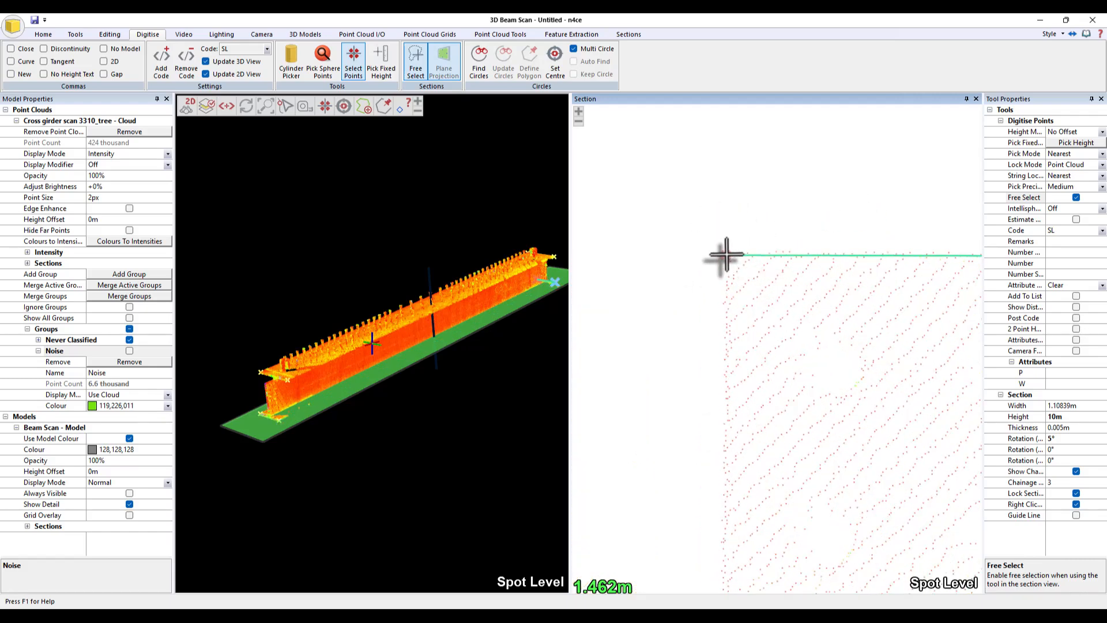
click(728, 253)
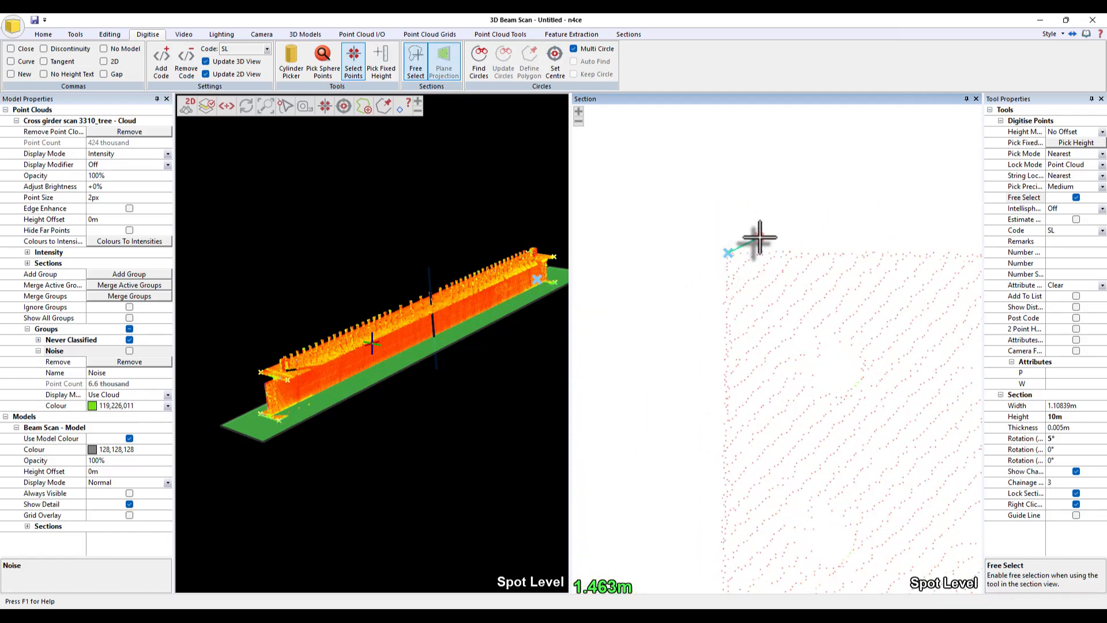
key(Escape)
- Close the section view and turn off the section path display
scroll(759, 326, down, 4)
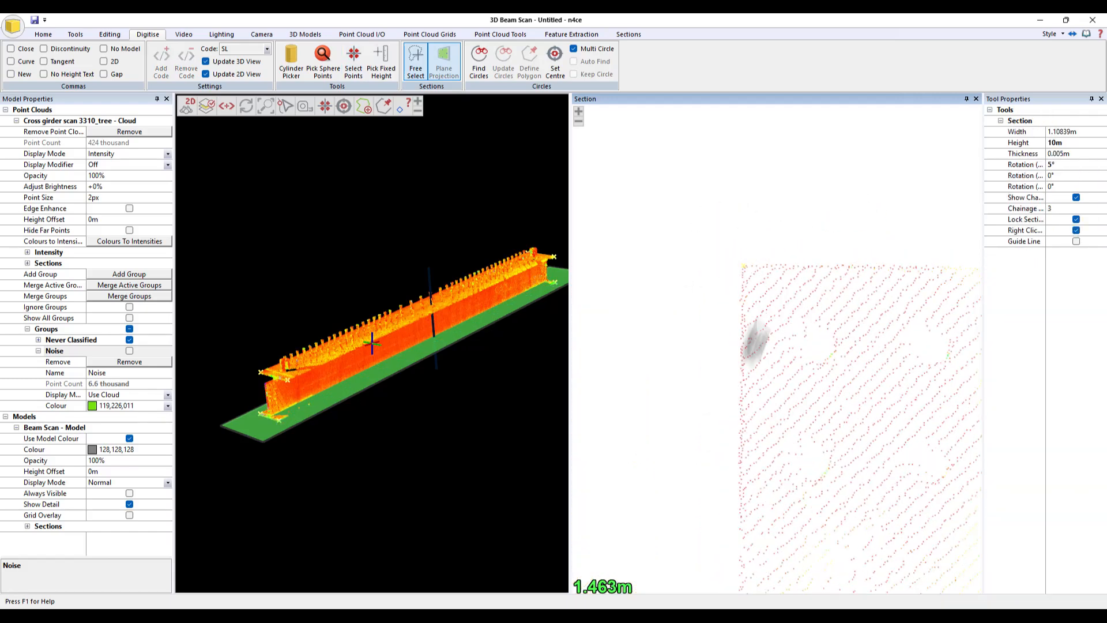
click(976, 99)
click(628, 35)
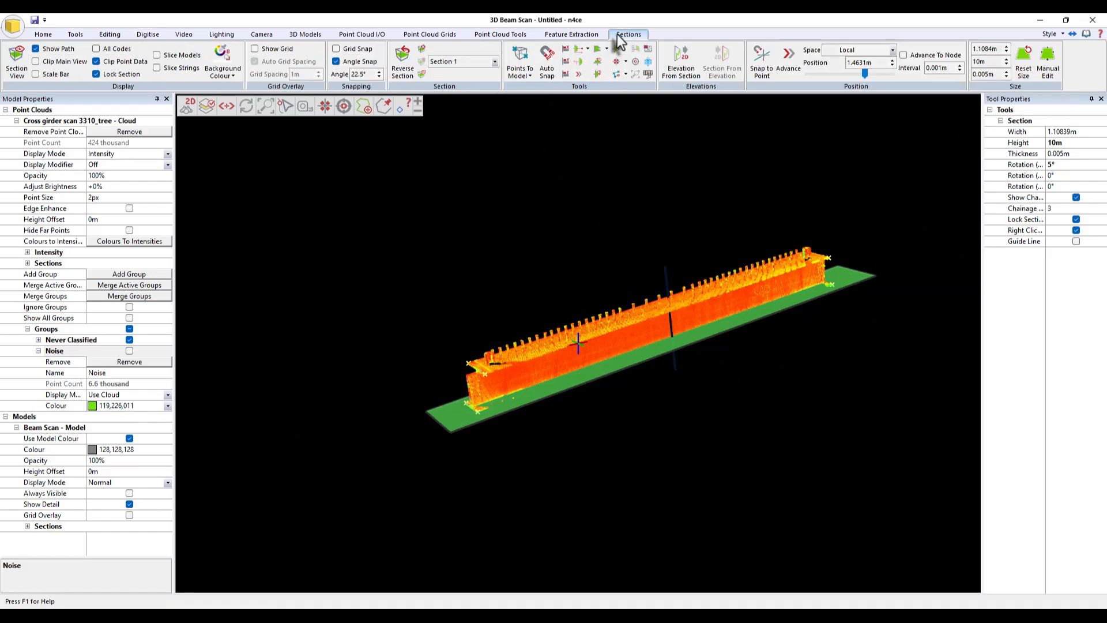
click(36, 48)
- Use Move Point to reposition the digitised point at the beam's bottom corner onto the point cloud edge
scroll(736, 403, up, 10)
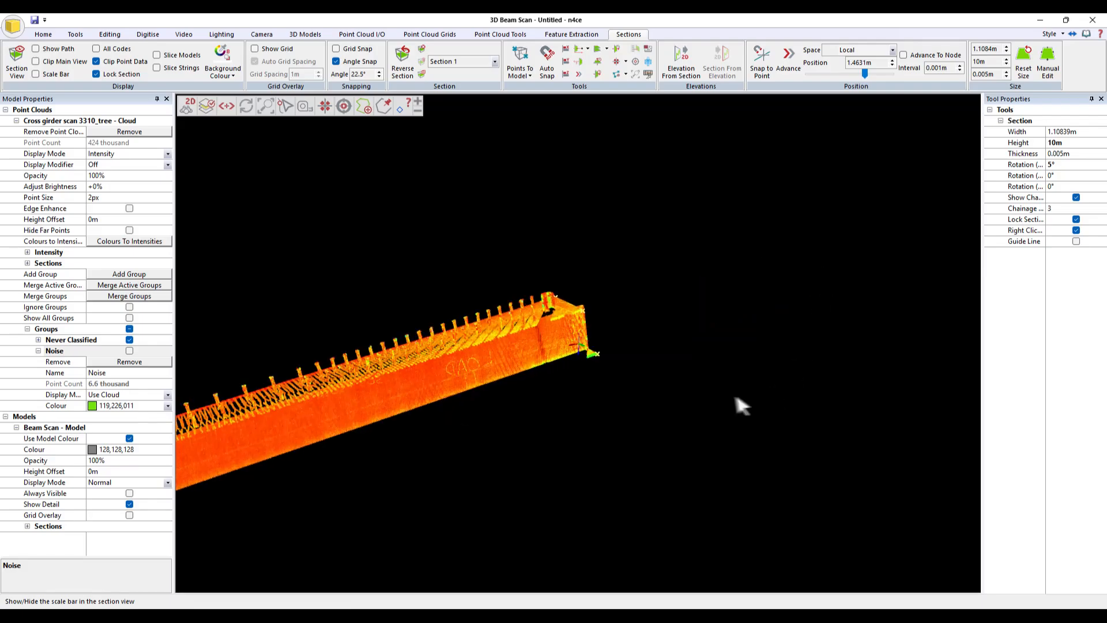
drag(824, 419, 578, 355)
scroll(583, 335, up, 5)
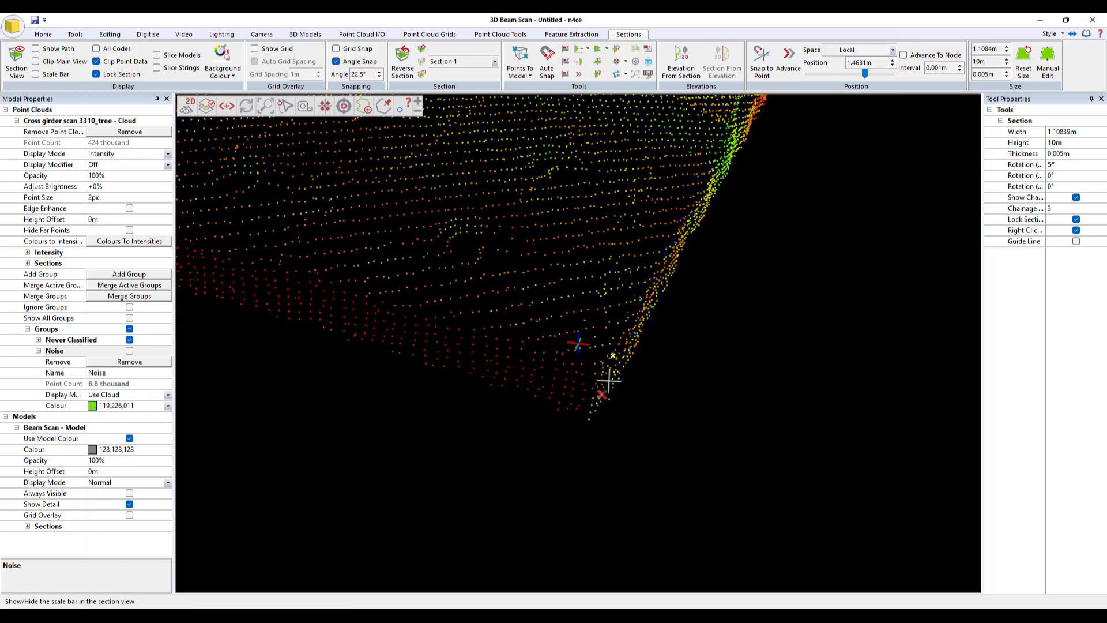
scroll(686, 367, down, 2)
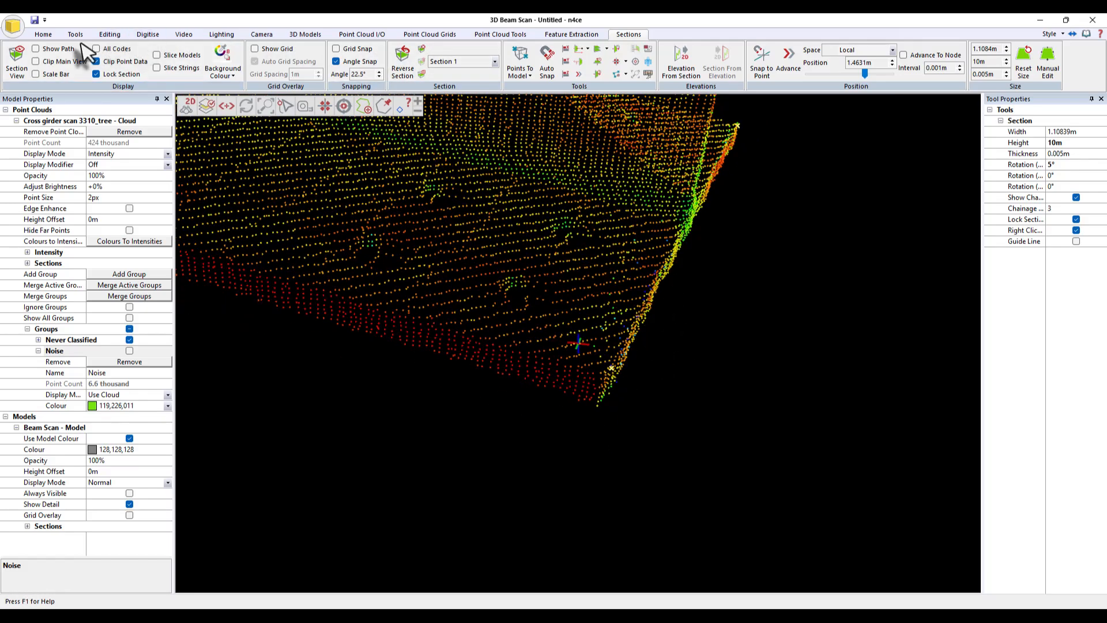
click(109, 34)
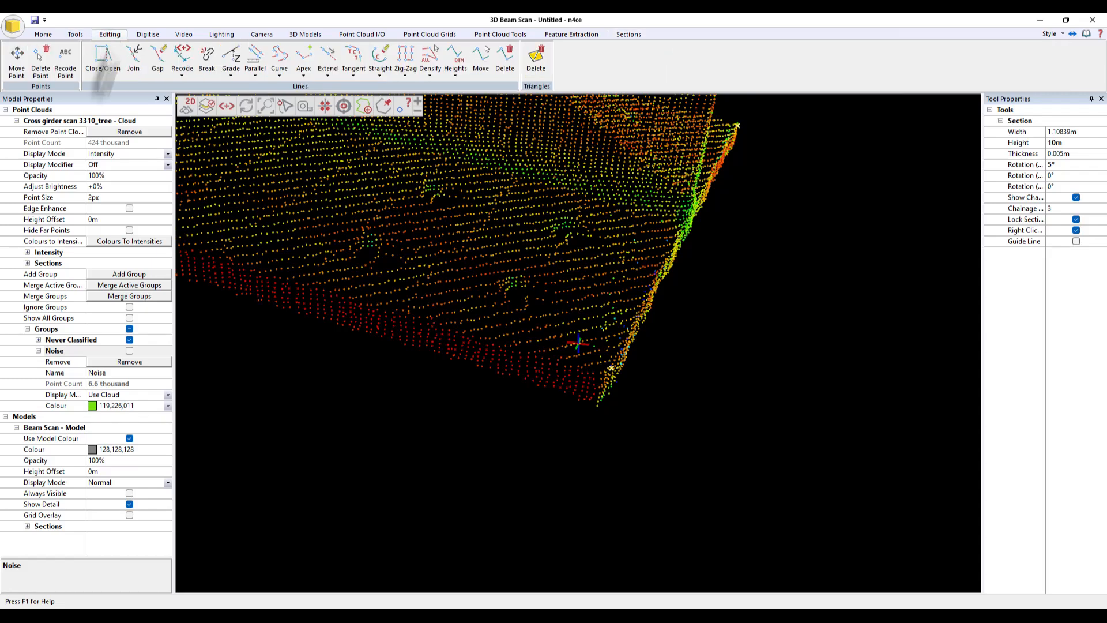
click(17, 66)
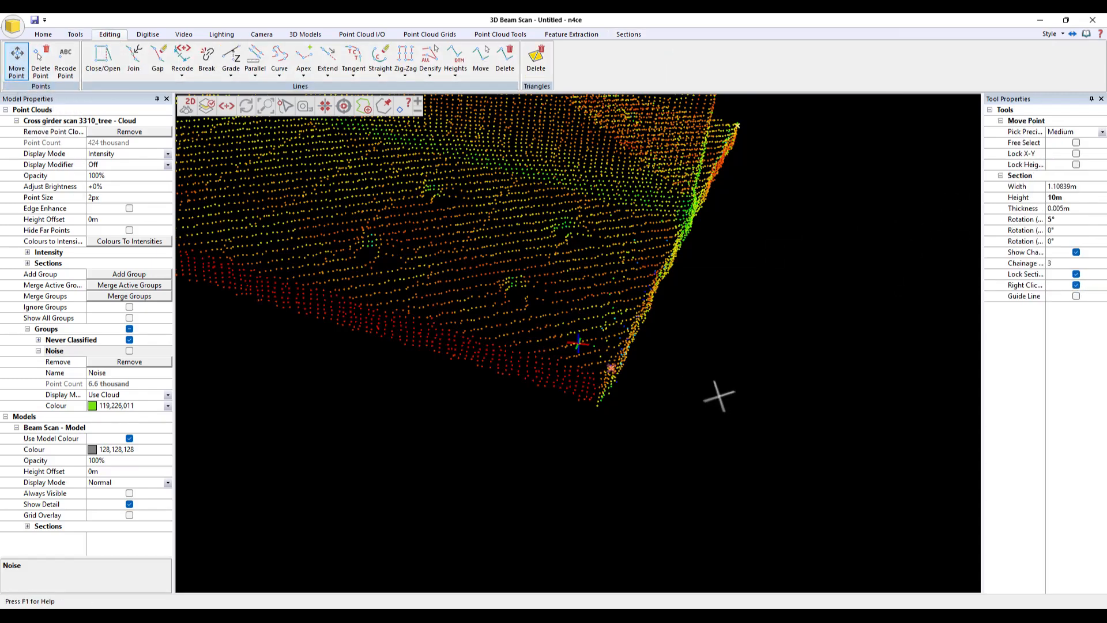
click(612, 369)
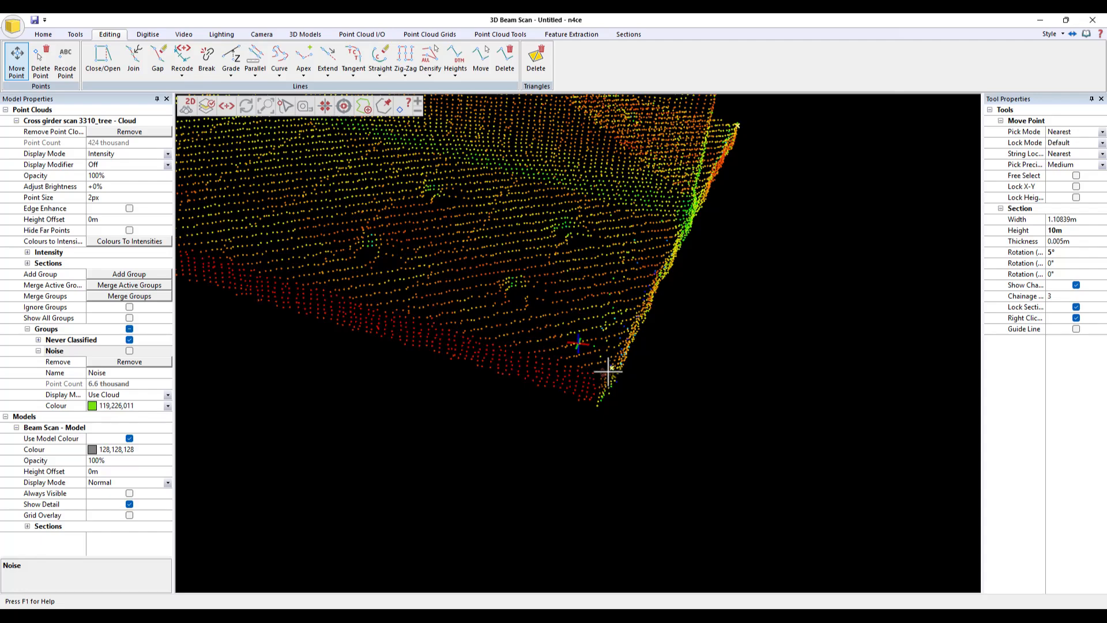
click(608, 372)
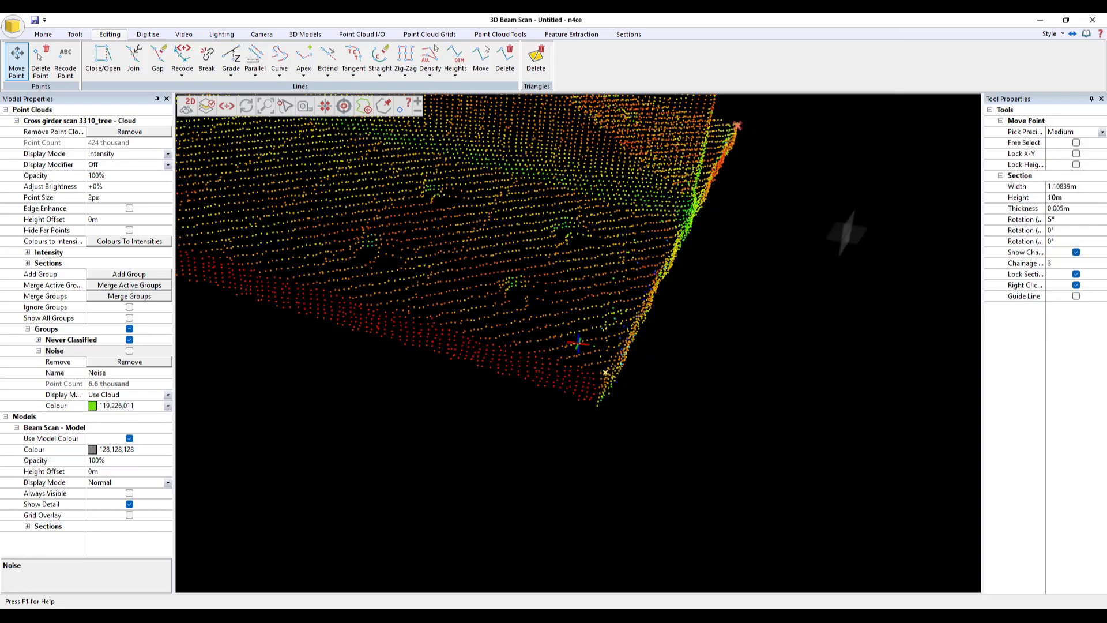
- Move the digitised point at the beam's top corner onto the point cloud edge and exit the tool
mouse_move(846, 233)
middle_down()
mouse_move(668, 301)
mouse_move(625, 267)
mouse_move(732, 279)
mouse_move(613, 336)
middle_up()
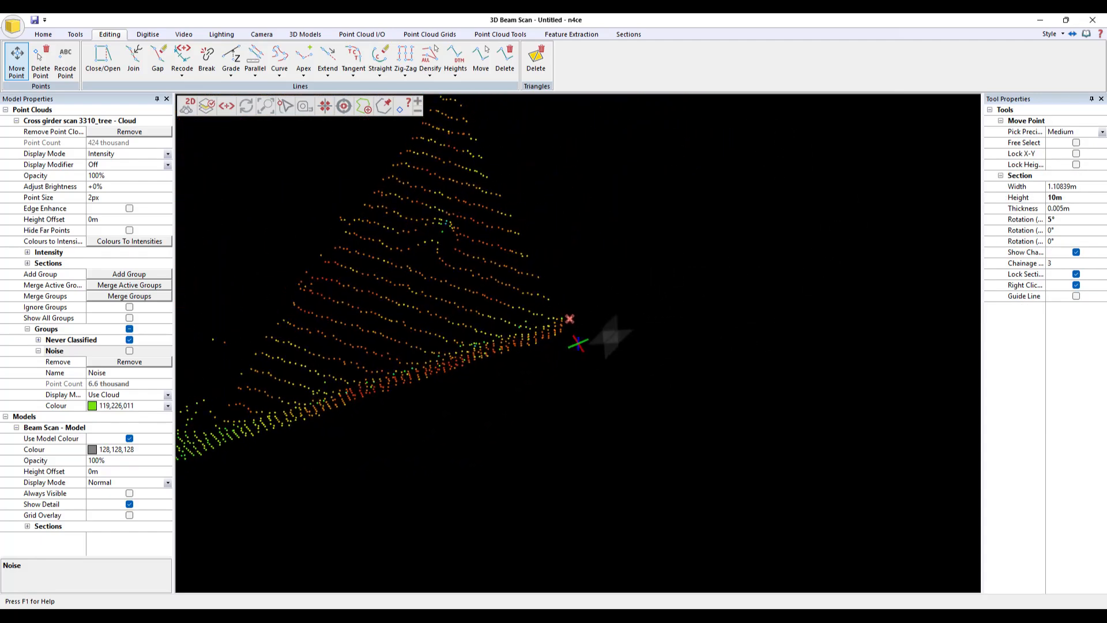
click(569, 318)
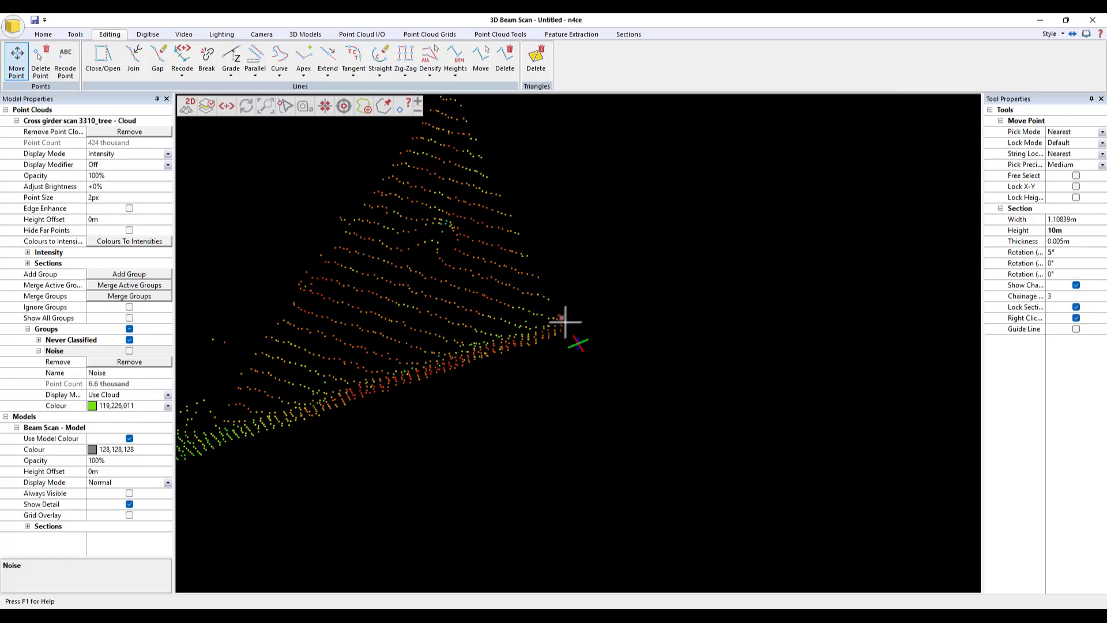
click(564, 322)
right_click(580, 327)
mouse_move(605, 349)
middle_down()
mouse_move(641, 325)
mouse_move(576, 363)
mouse_move(628, 346)
mouse_move(521, 383)
mouse_move(536, 378)
mouse_move(534, 361)
mouse_move(700, 370)
mouse_move(462, 391)
mouse_move(632, 379)
mouse_move(663, 348)
mouse_move(692, 351)
mouse_move(736, 304)
mouse_move(759, 310)
mouse_move(721, 374)
middle_up()
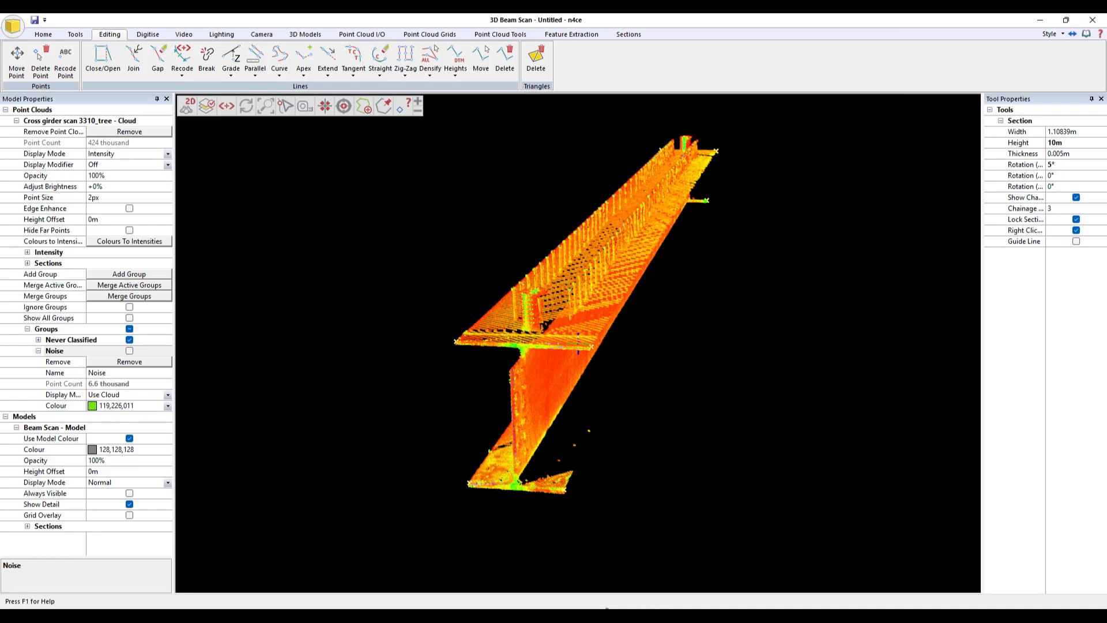
- Renumber the Beam Scan model's points starting at 1, increment 1, with prefix ST
click(425, 578)
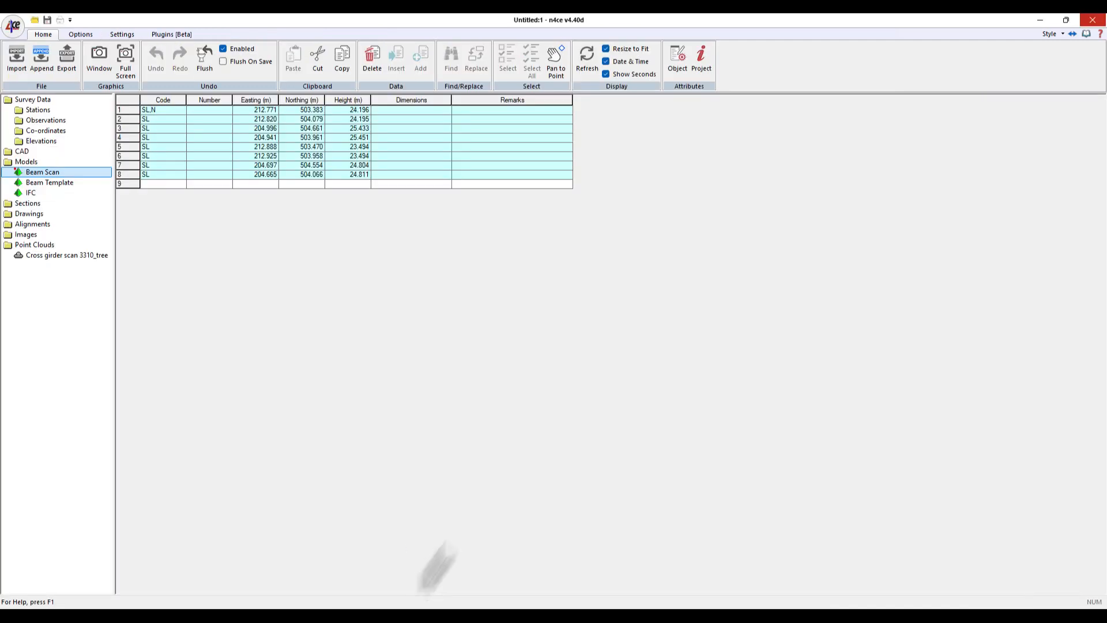
click(209, 100)
right_click(216, 123)
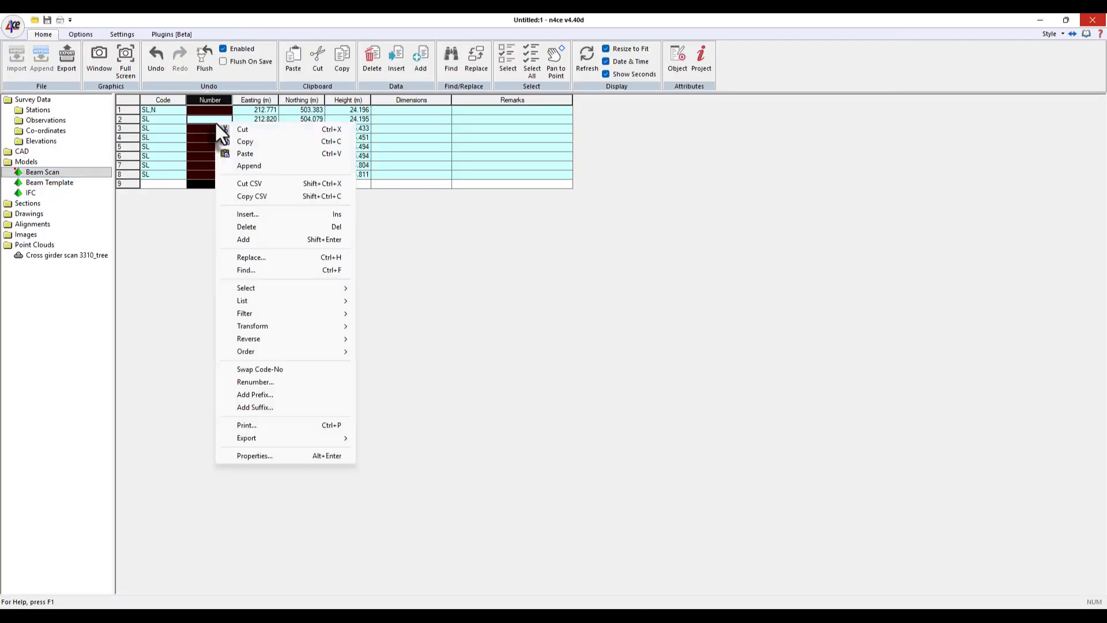
click(255, 382)
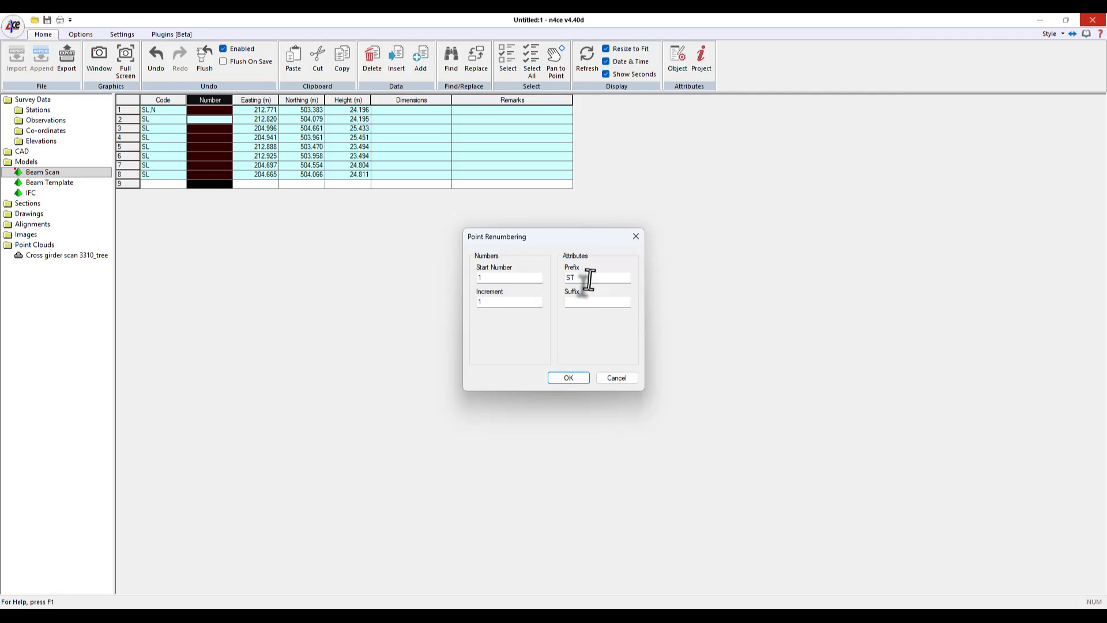
click(563, 376)
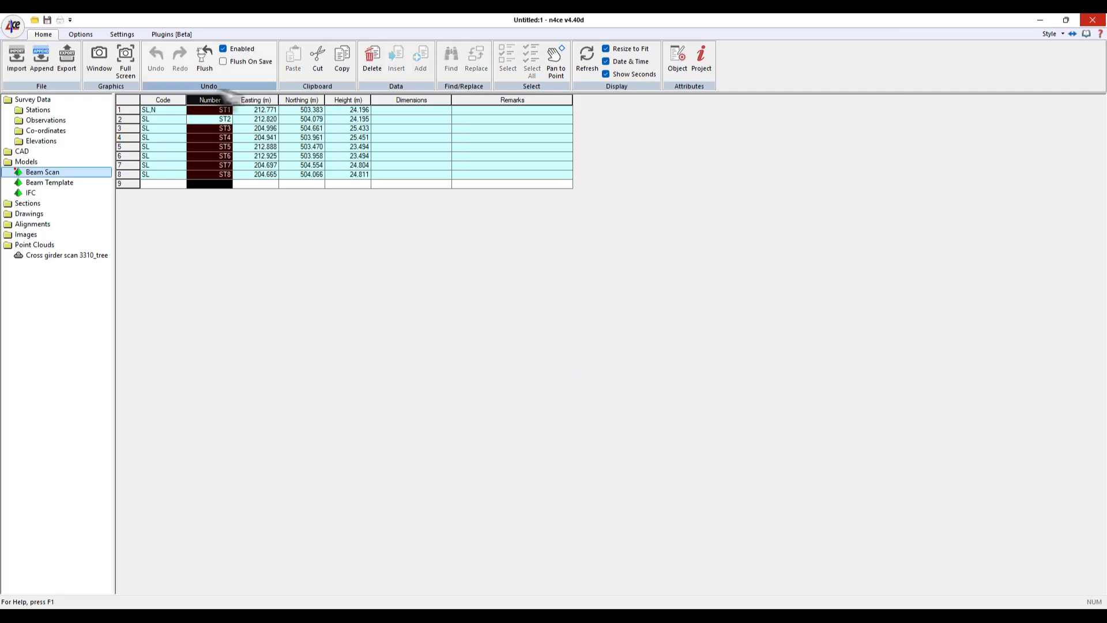
- Cut the Beam Template model's eight numbered SL points to the clipboard
click(45, 183)
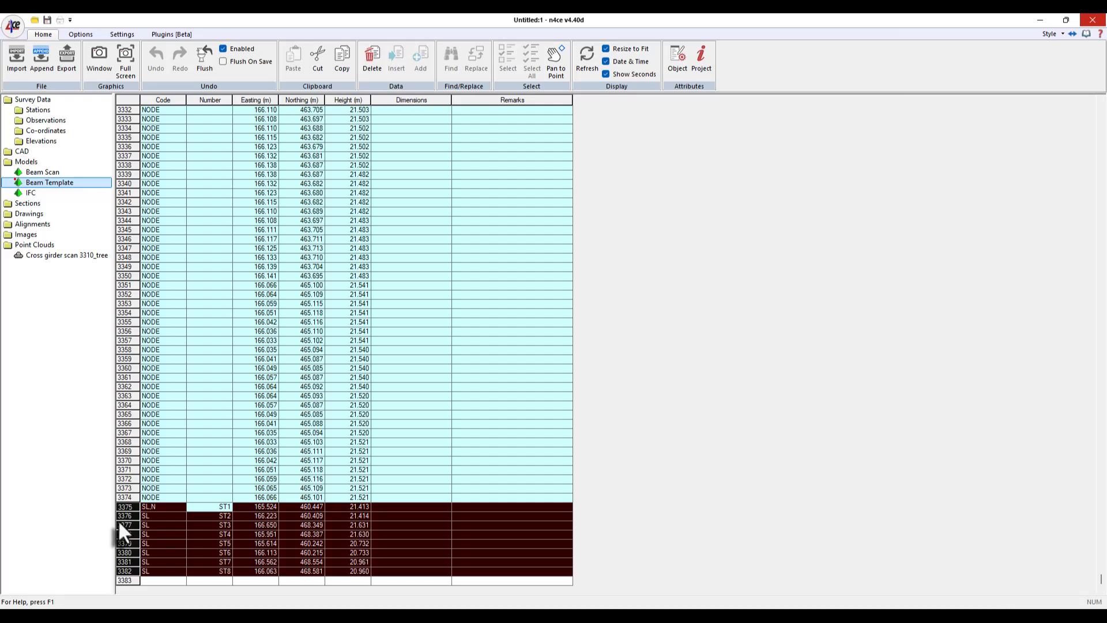
click(52, 173)
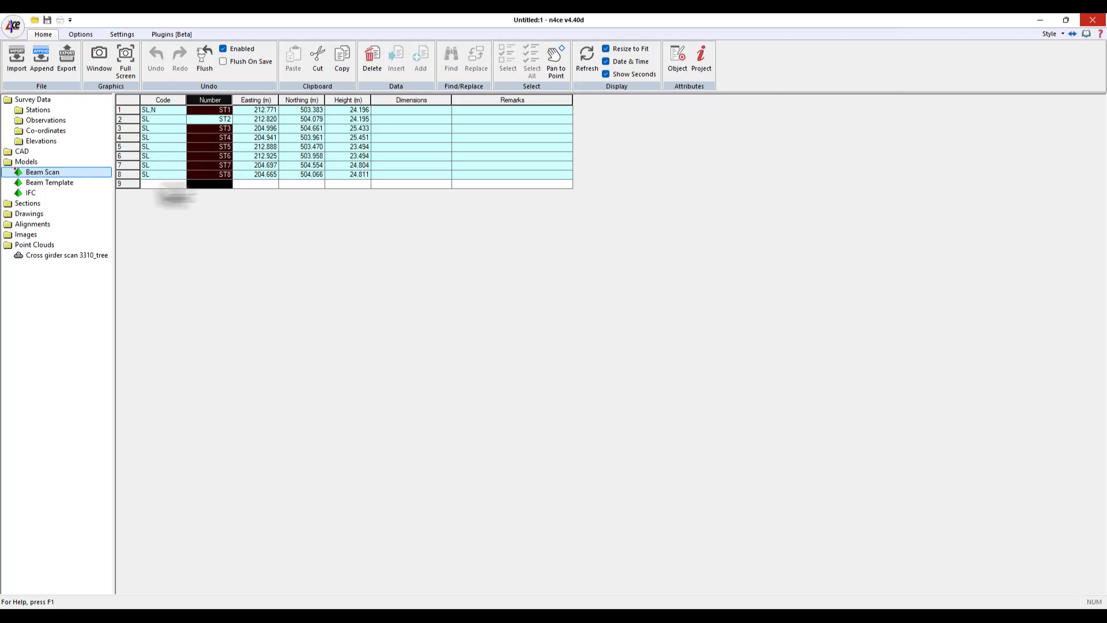
click(50, 182)
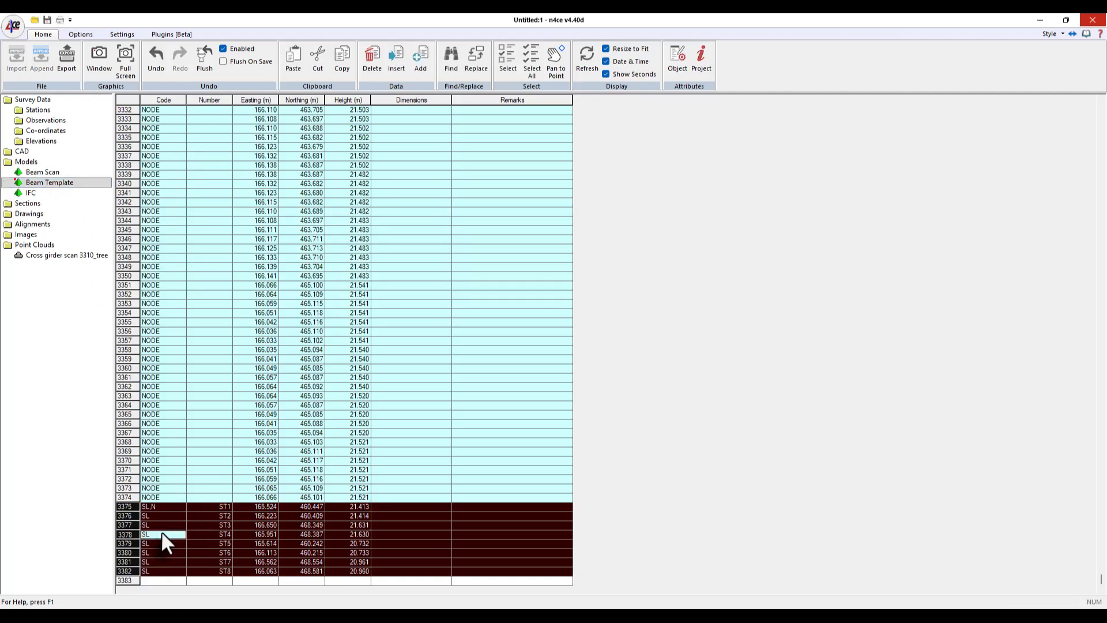
right_click(163, 533)
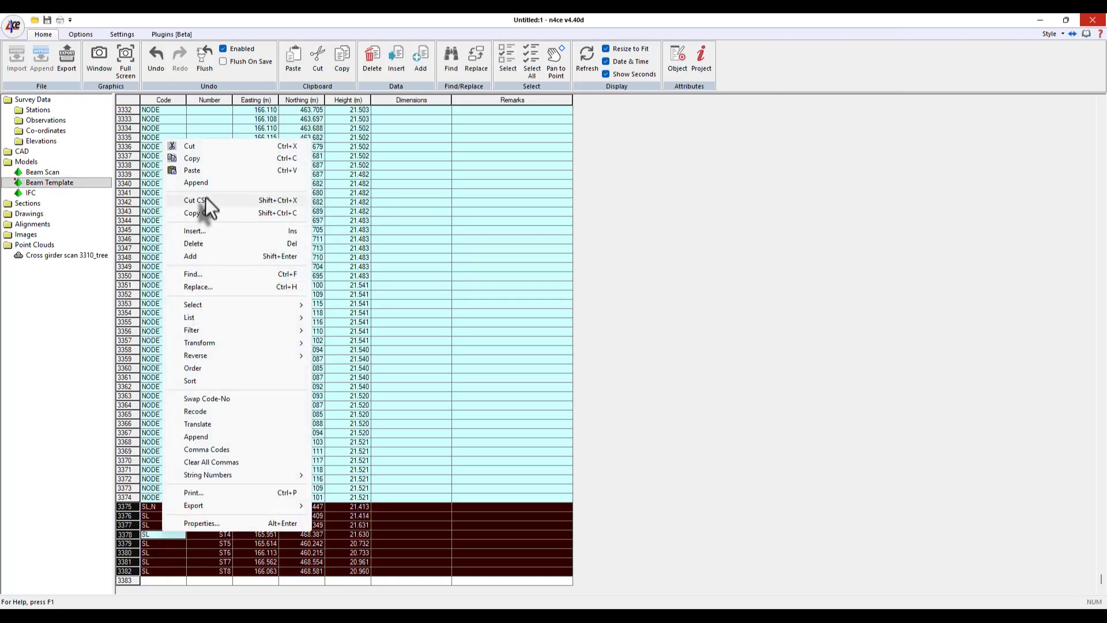
click(196, 148)
- Create a new co-ordinate block named IFC Beam 1 under Survey Data
click(43, 132)
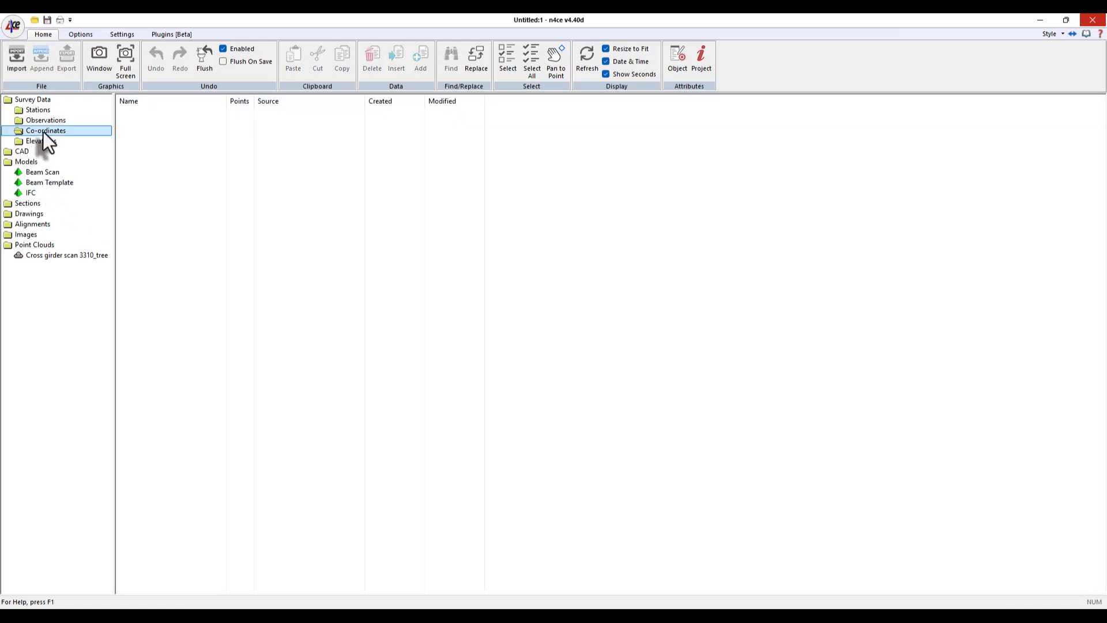
right_click(44, 131)
click(102, 142)
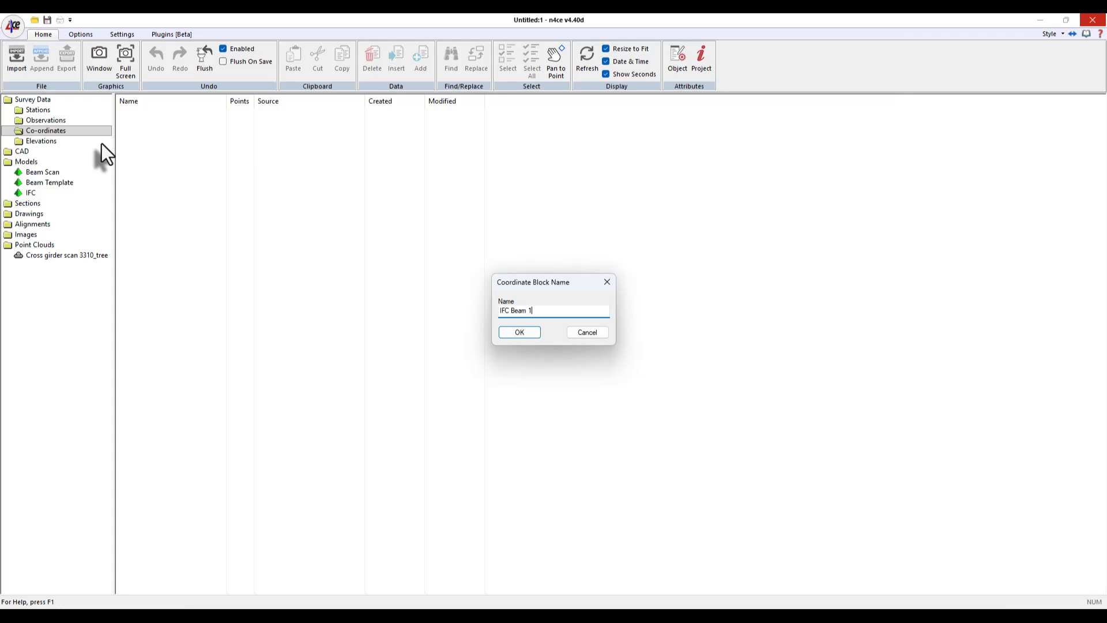
key(Return)
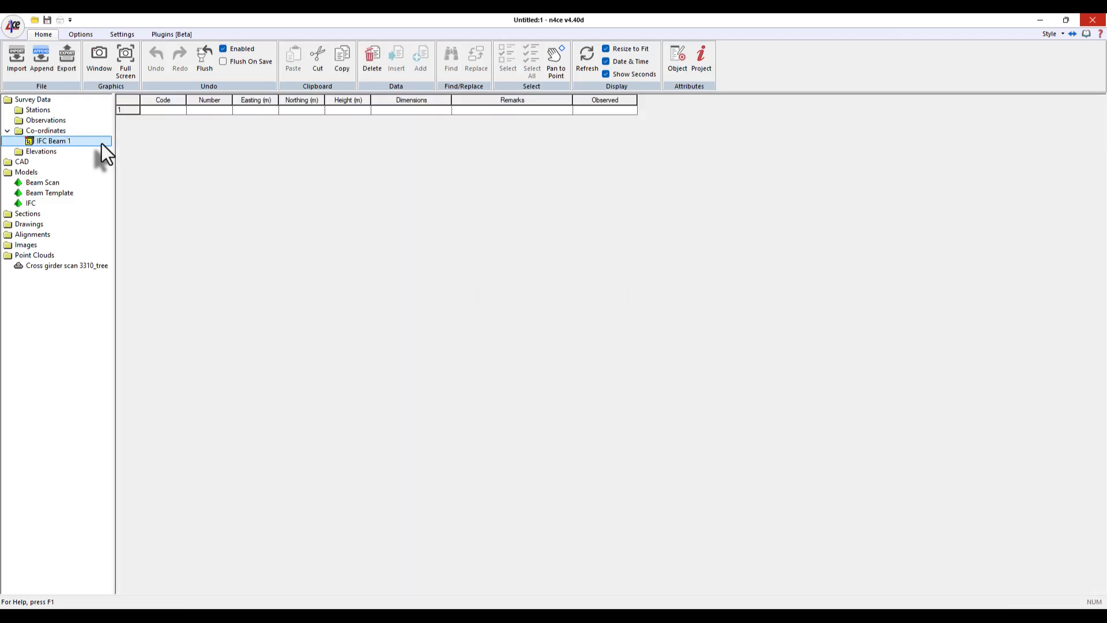
- Paste the eight SL points from the clipboard into the IFC Beam 1 co-ordinate block
click(130, 110)
right_click(130, 110)
click(167, 140)
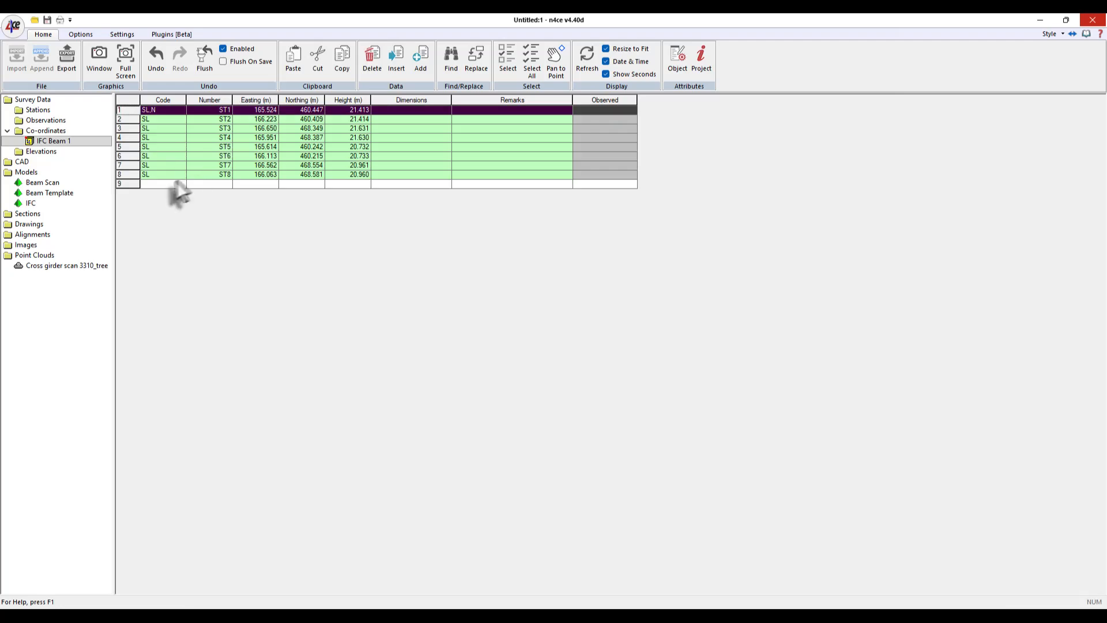
- Open the Beam Scan model, select all its points and start a 3D point transformation
right_click(26, 186)
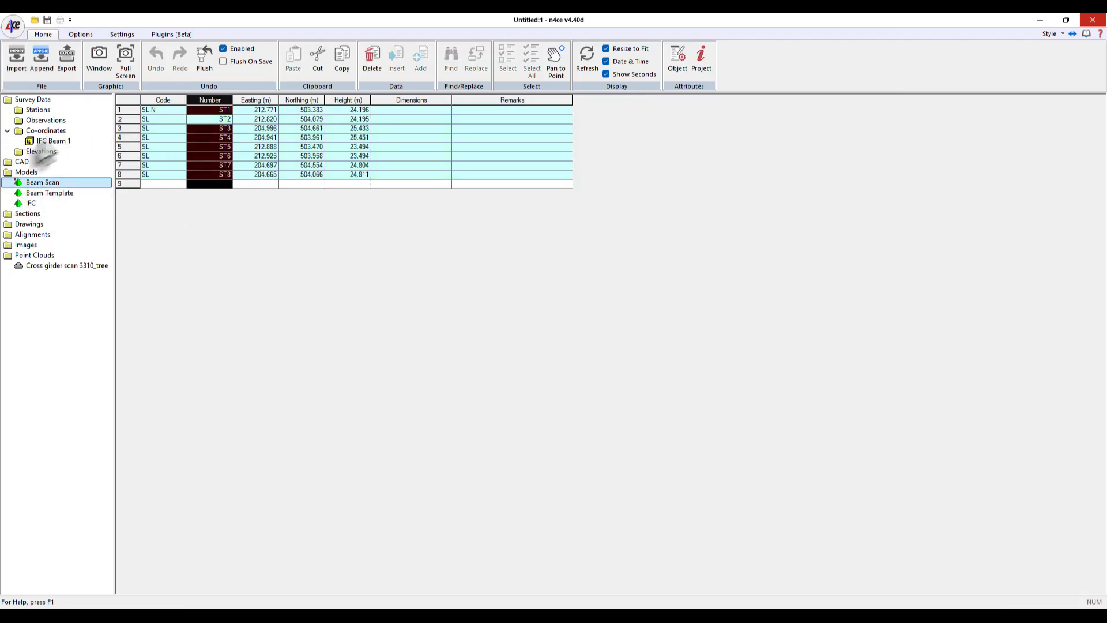
click(127, 100)
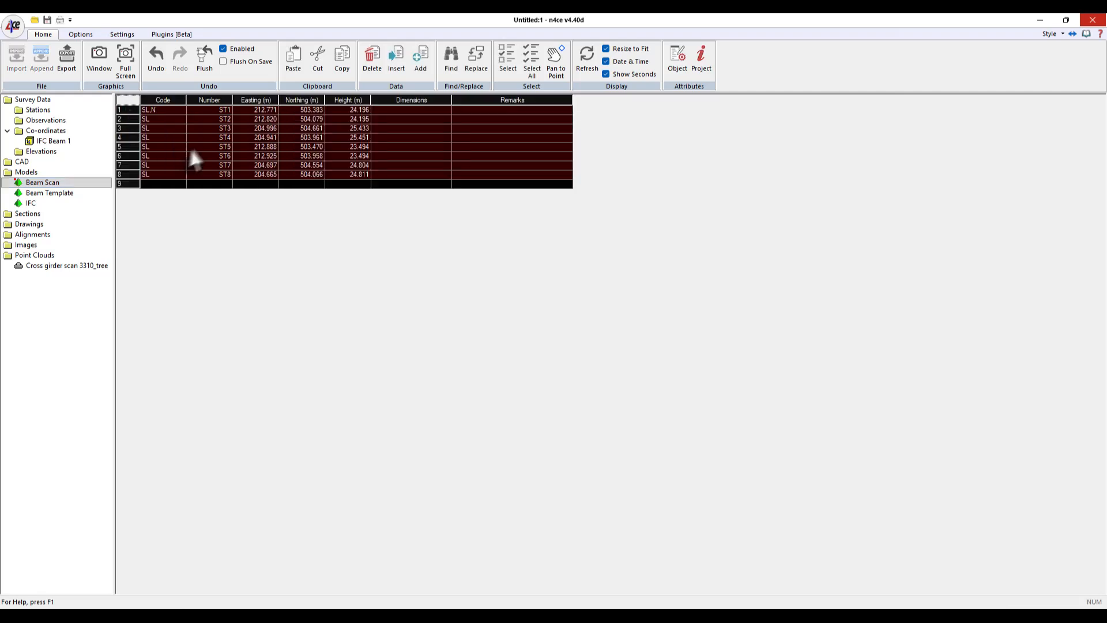
right_click(173, 126)
right_click(175, 120)
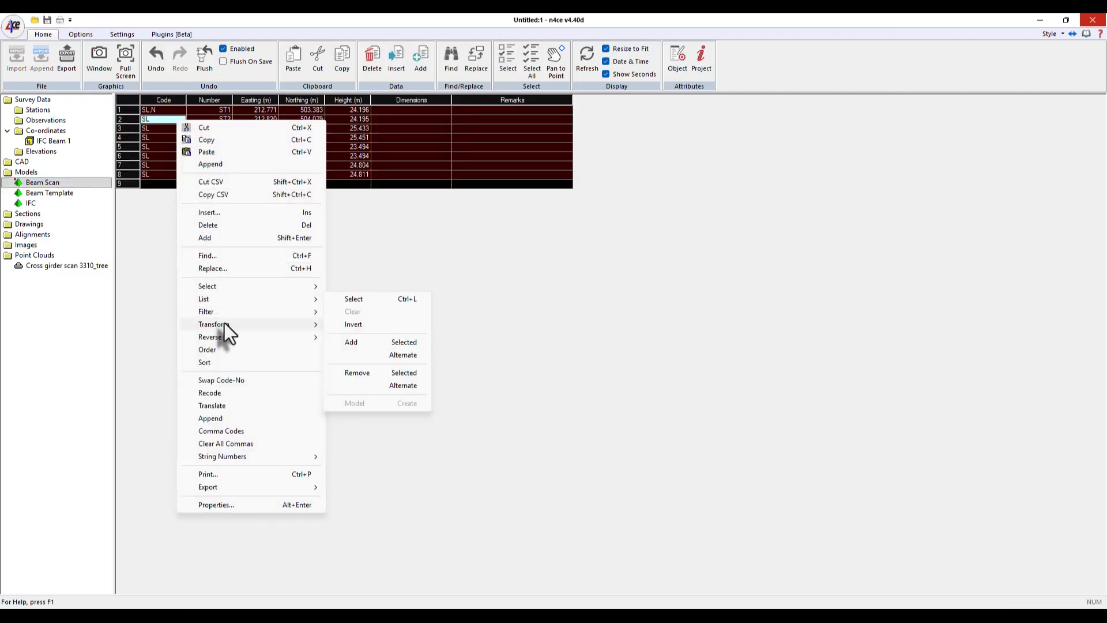
mouse_move(224, 323)
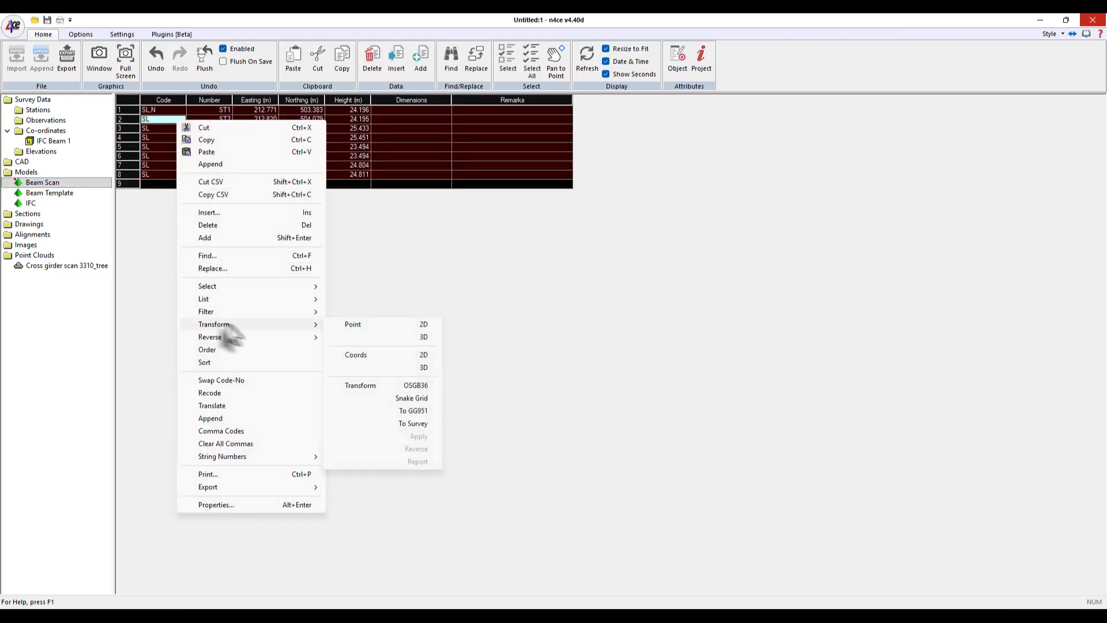
click(426, 340)
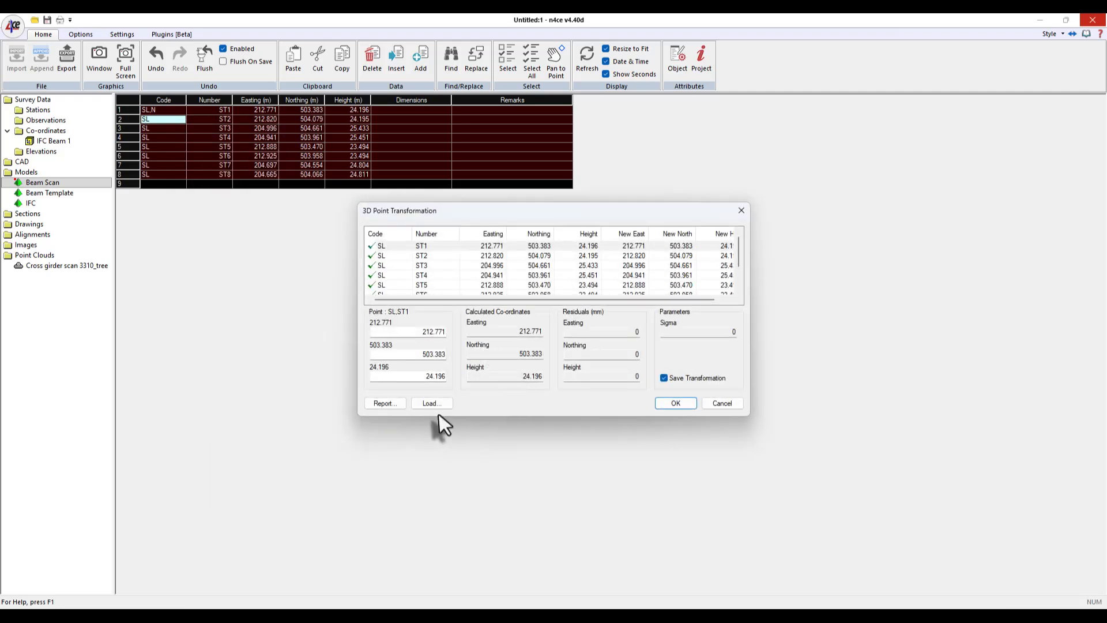
- Load the IFC Beam 1 co-ordinate block as the transformation's target co-ordinates
click(438, 405)
click(379, 258)
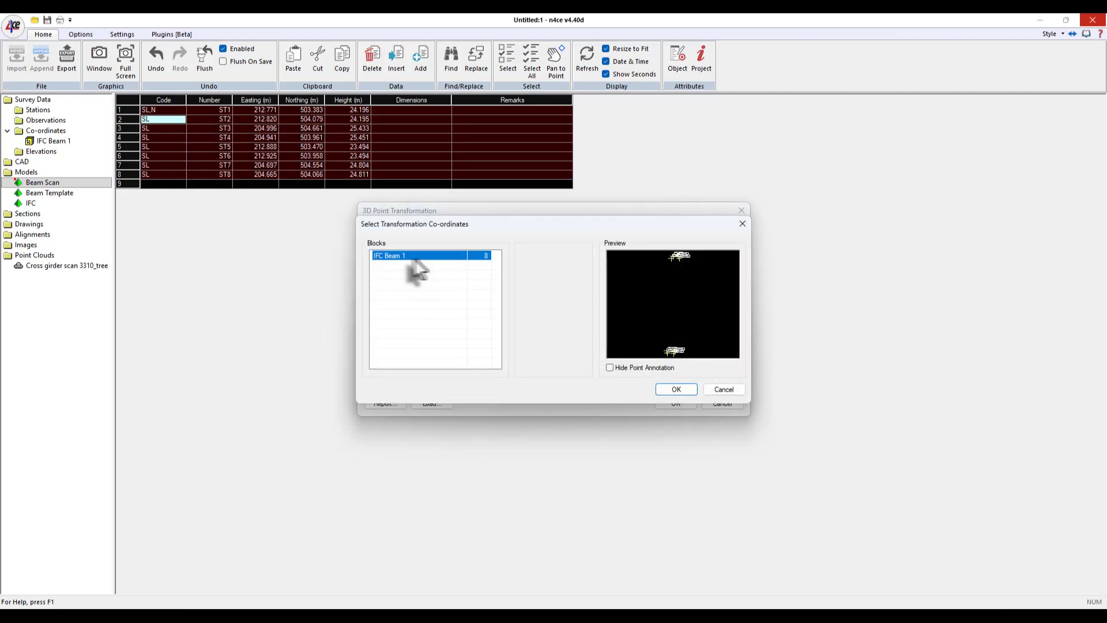
click(681, 388)
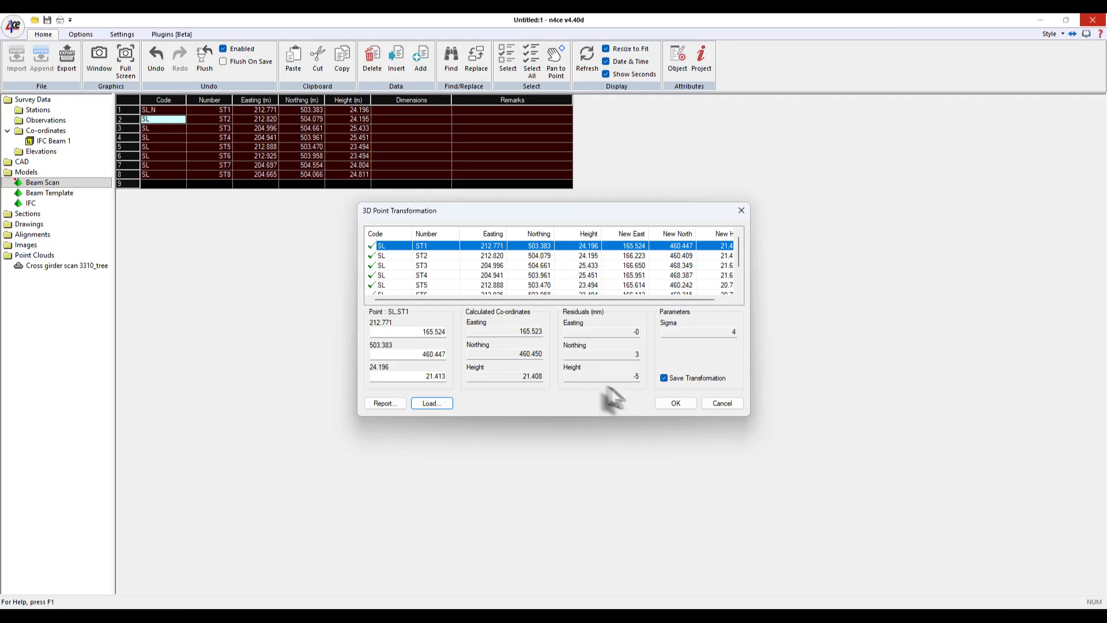
- Step through the points in the transformation list to review each point's residuals
click(422, 256)
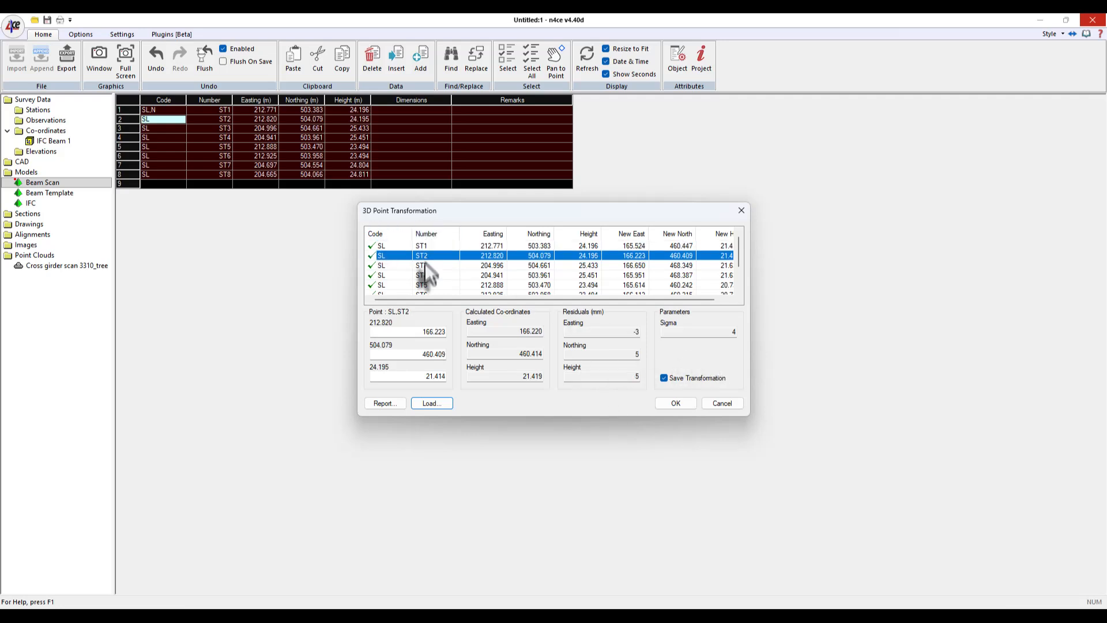
click(425, 265)
click(427, 285)
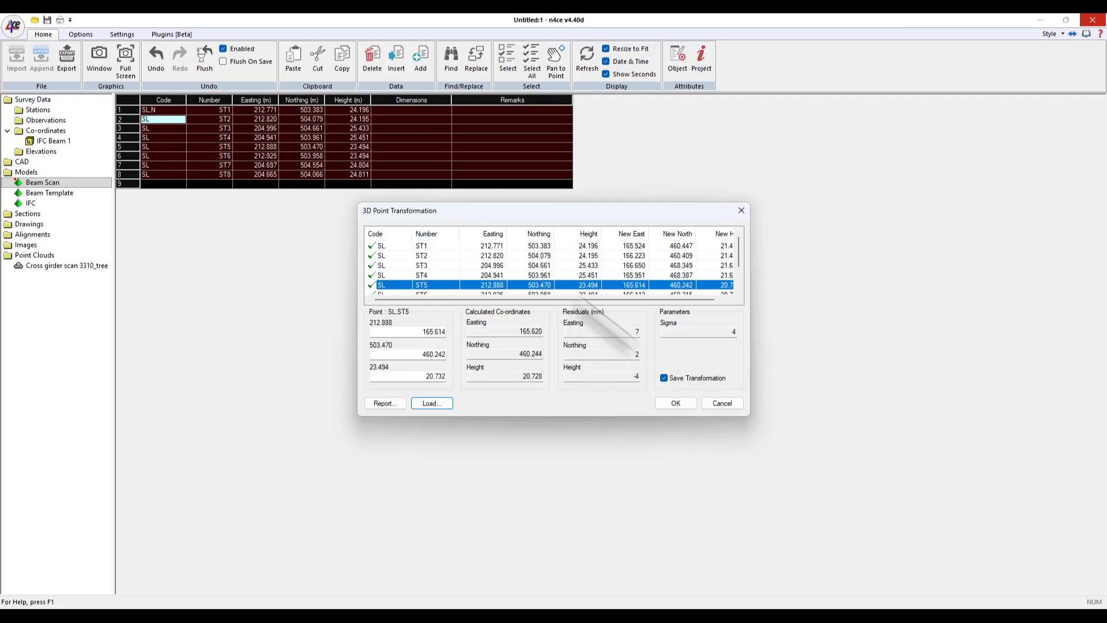
click(495, 269)
scroll(495, 269, down, 3)
scroll(495, 270, up, 1)
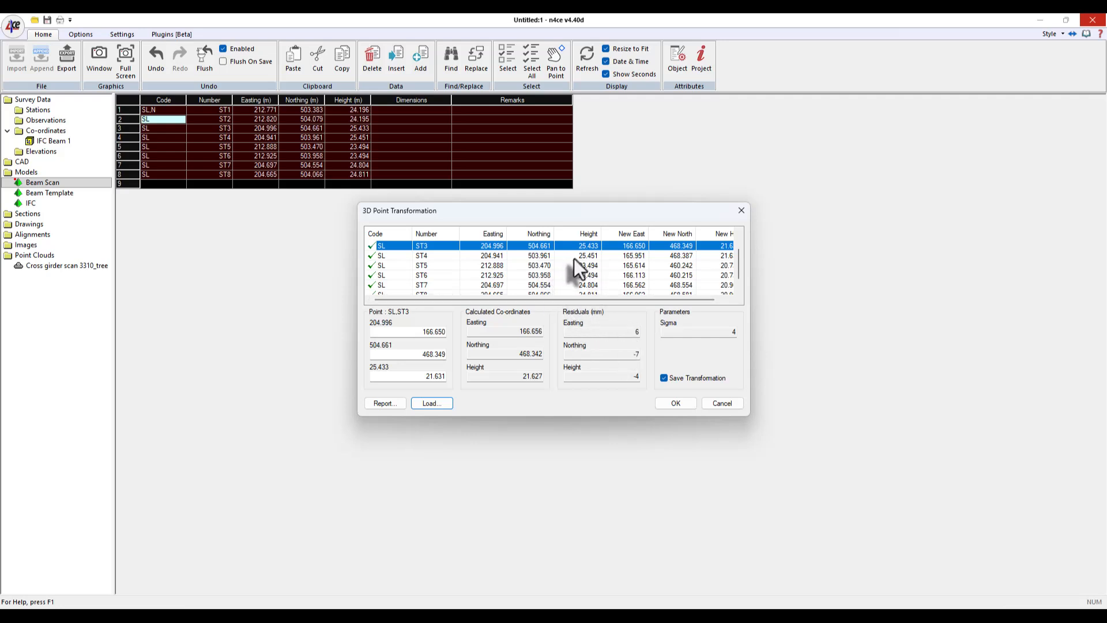
click(675, 267)
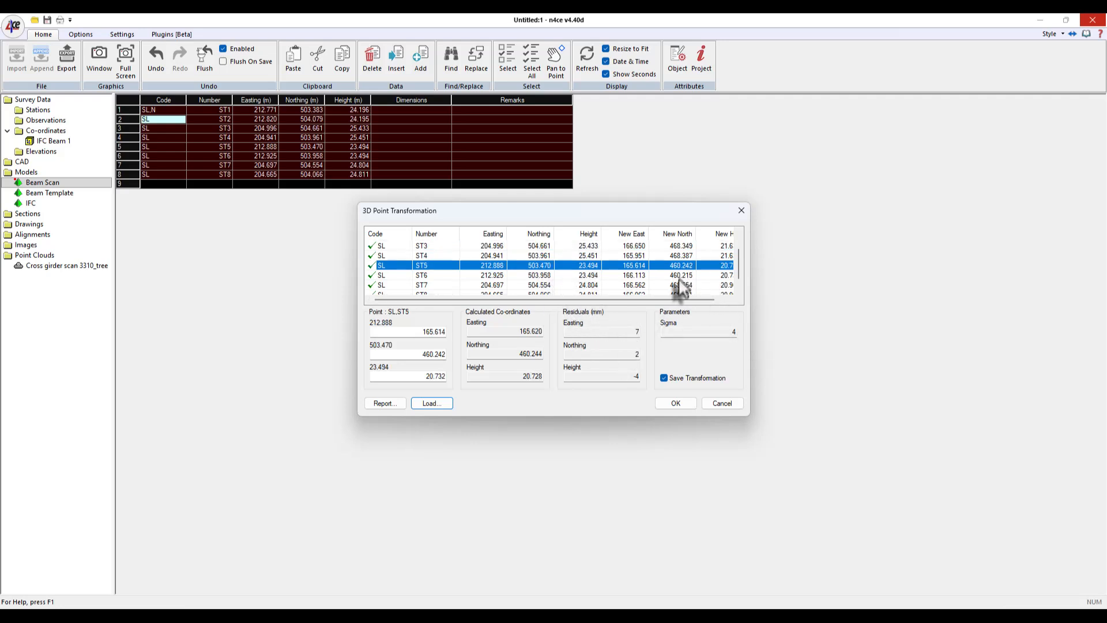
click(678, 284)
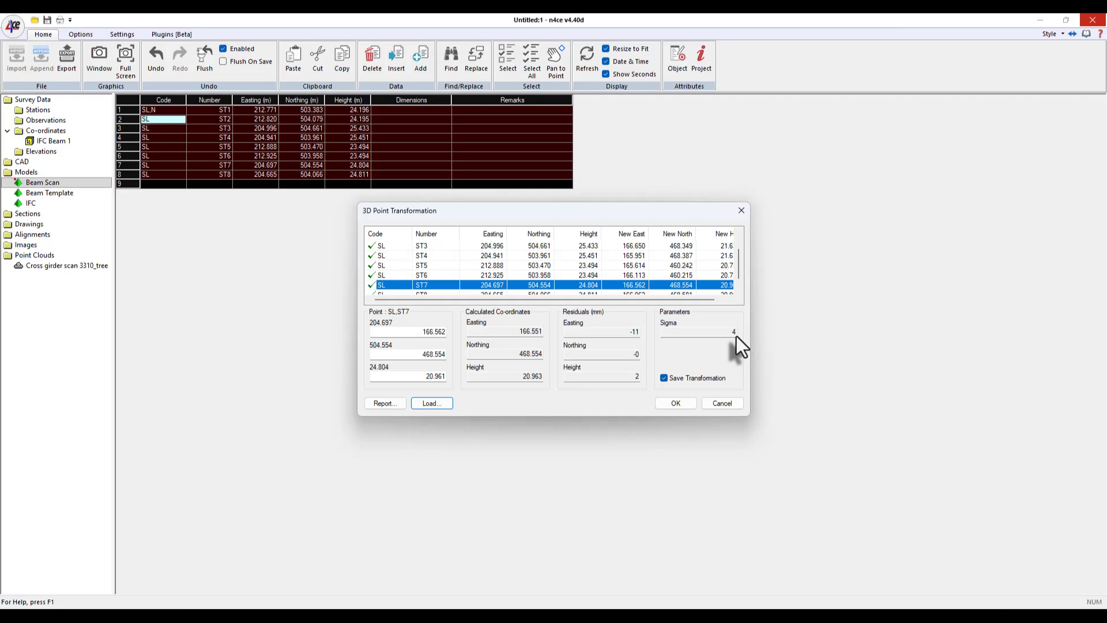
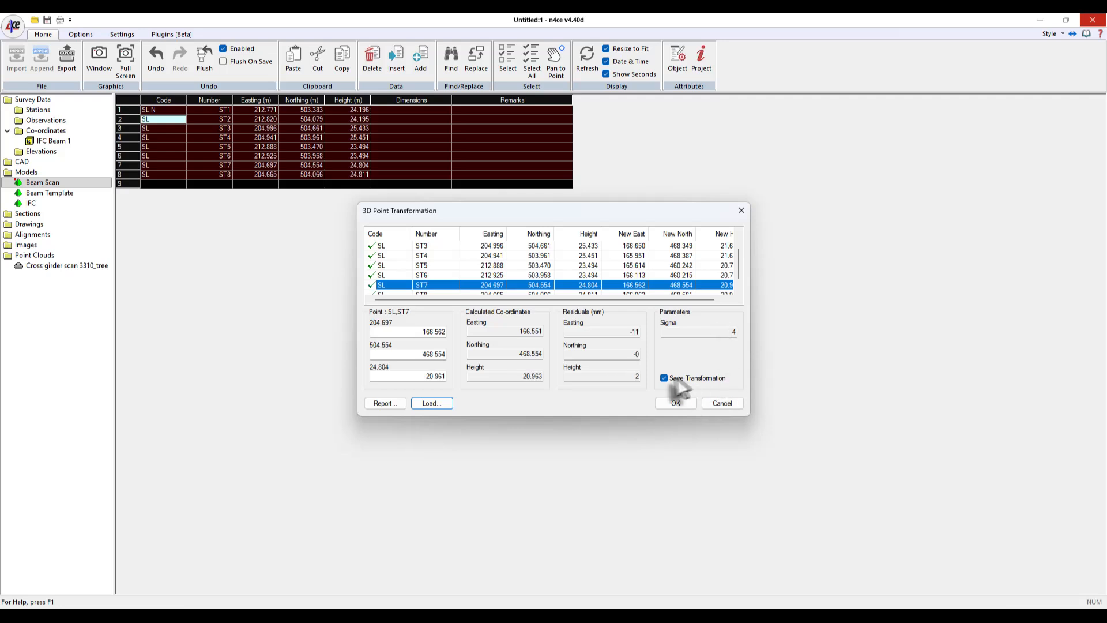
- Save the 3D point transformation under the name IFC 1
click(676, 403)
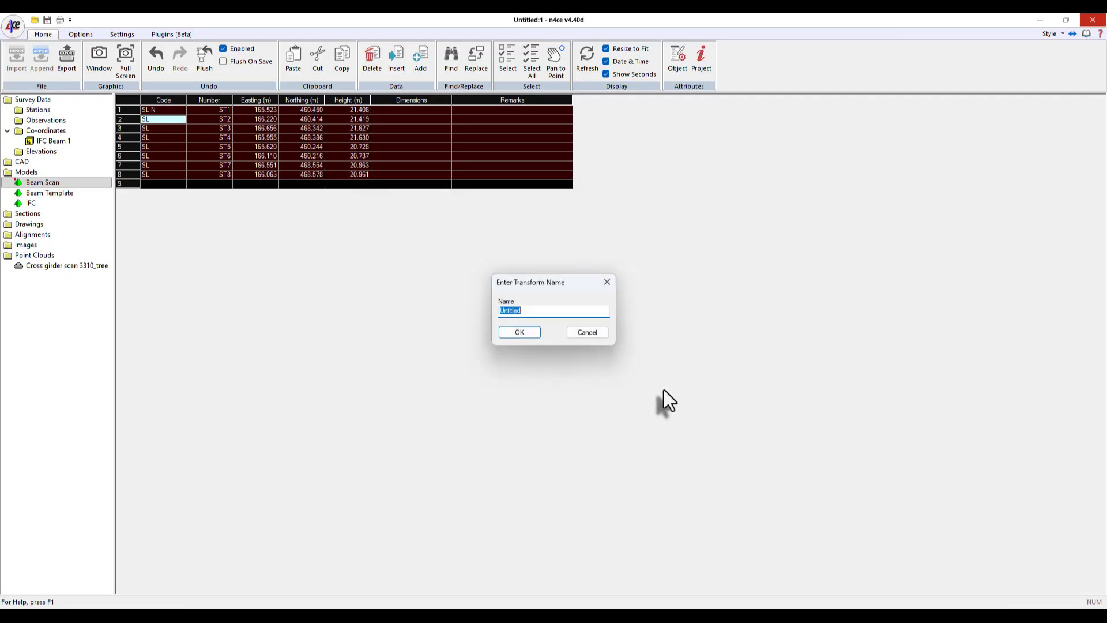
text(IFC 1)
key(Return)
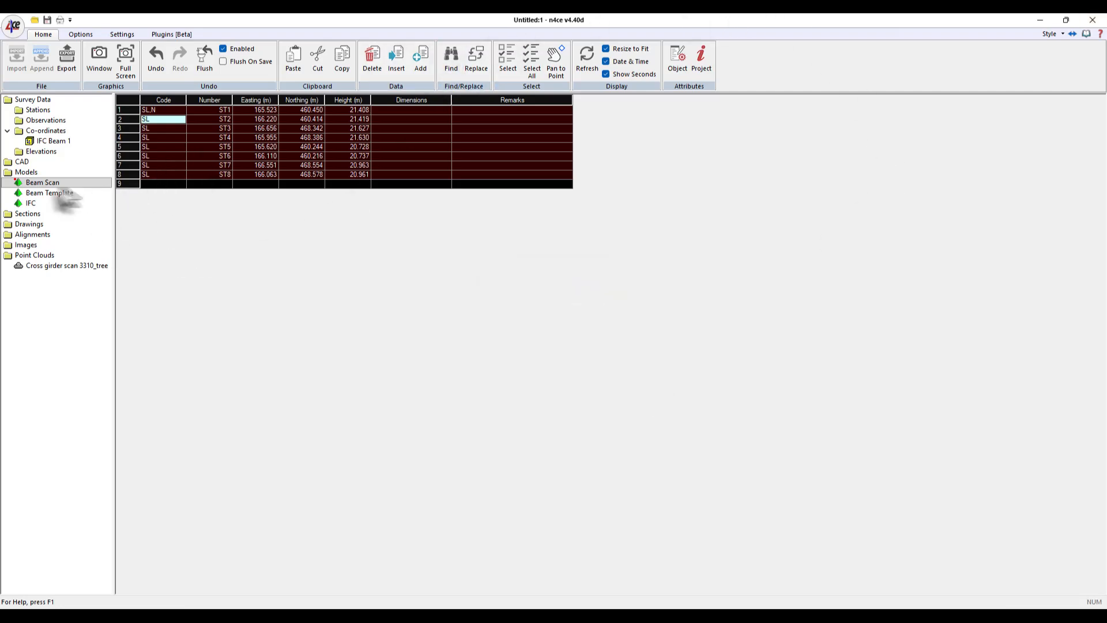
- Open the Beam Scan model in the 3D point cloud viewer
double_click(20, 183)
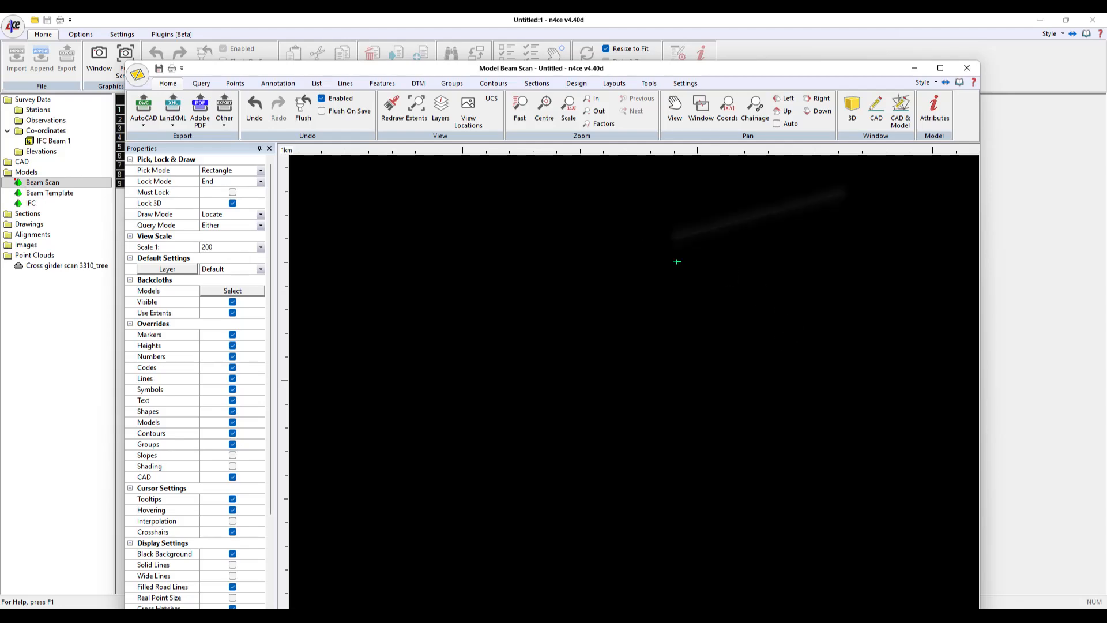
click(850, 109)
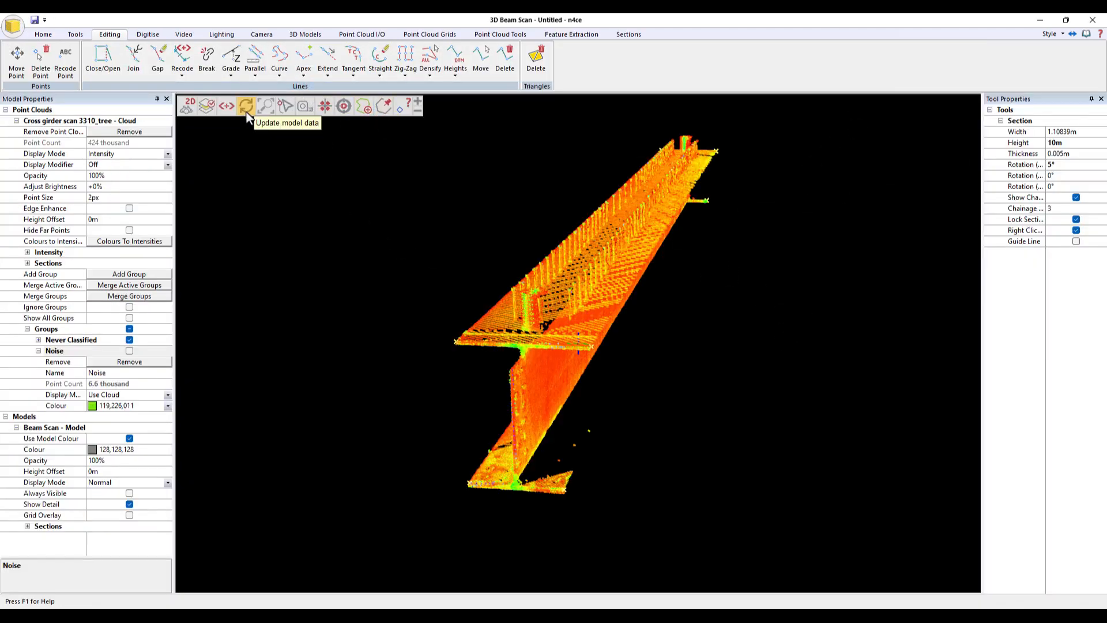
scroll(589, 279, down, 3)
scroll(731, 319, down, 5)
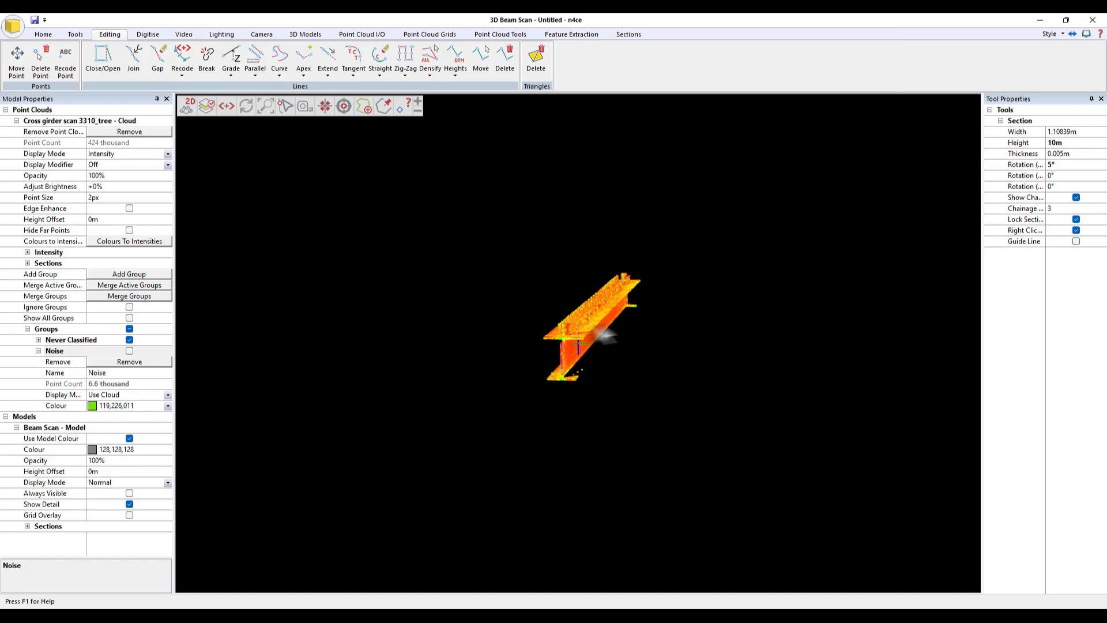
middle_drag(583, 337, 655, 316)
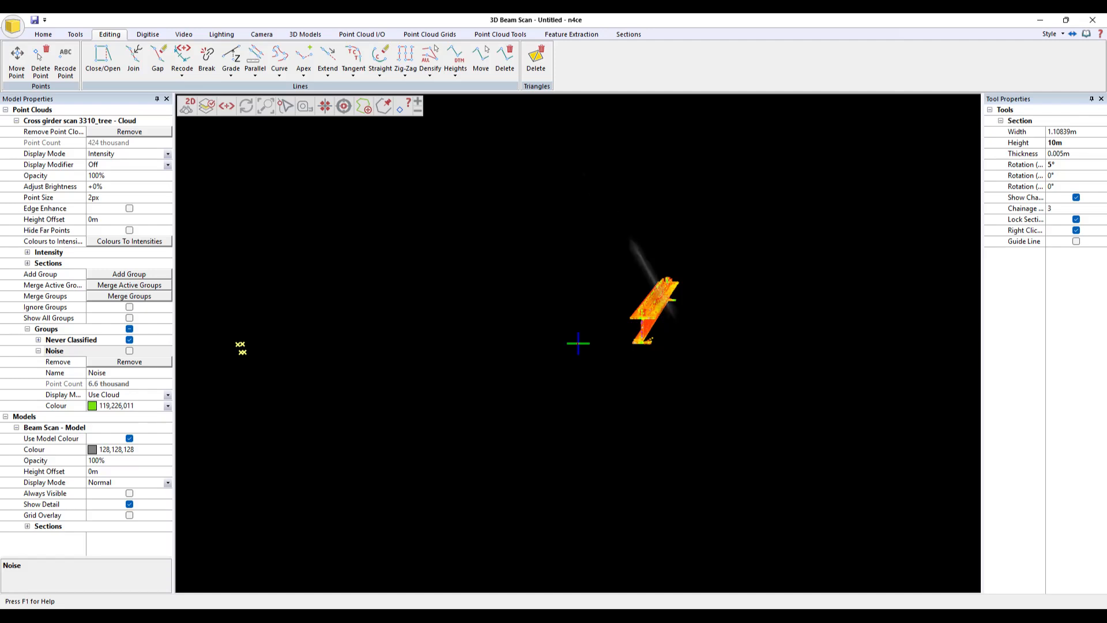
- Load and apply the saved IFC 1 transformation to the point cloud
click(499, 34)
click(655, 70)
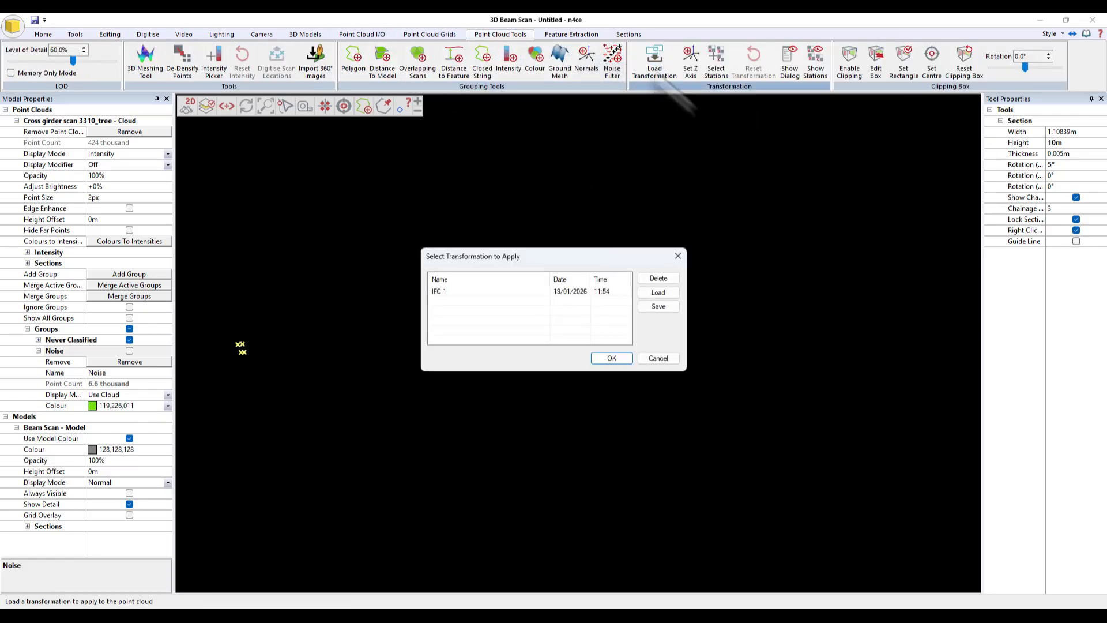
click(441, 292)
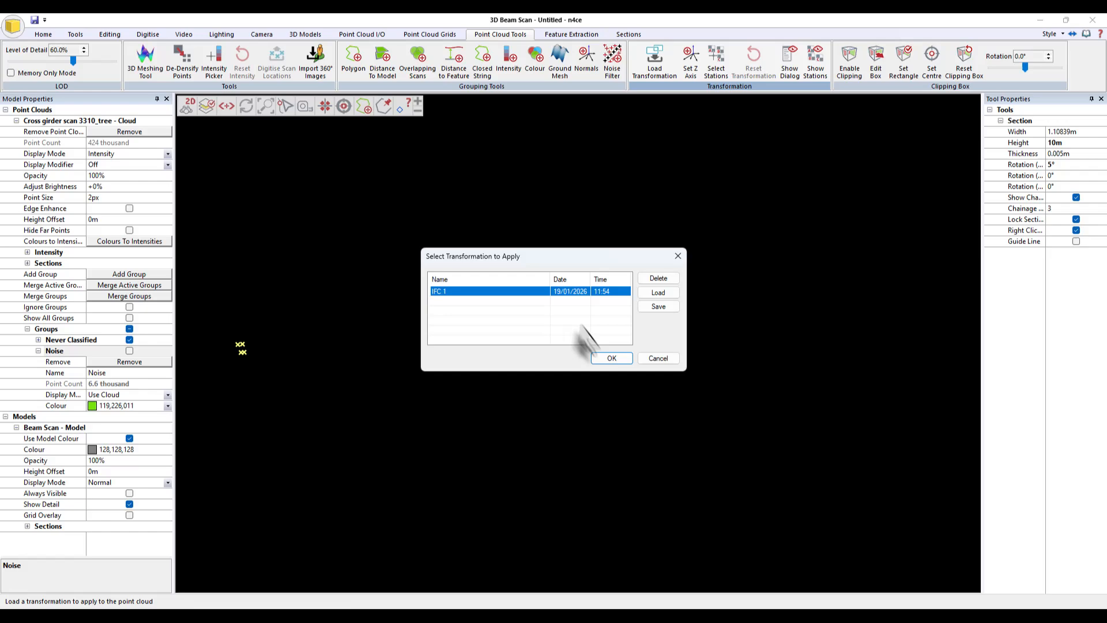
click(610, 359)
- Add the Beam Template model as a backcloth in the 3D view
drag(616, 425, 638, 361)
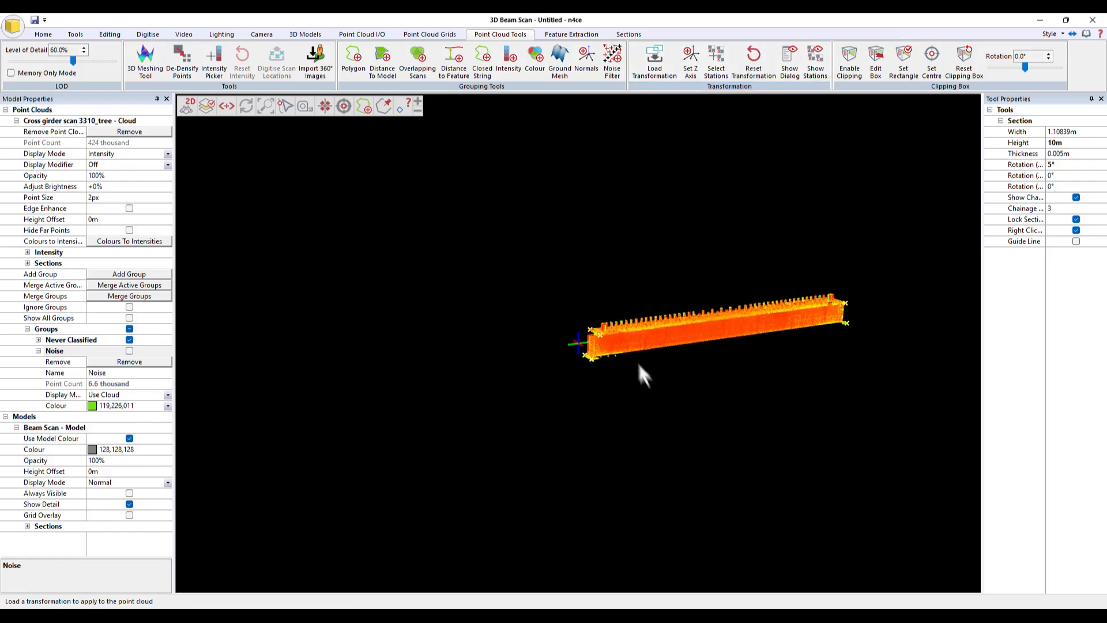
middle_drag(620, 330, 563, 381)
scroll(550, 379, up, 5)
drag(550, 379, 440, 338)
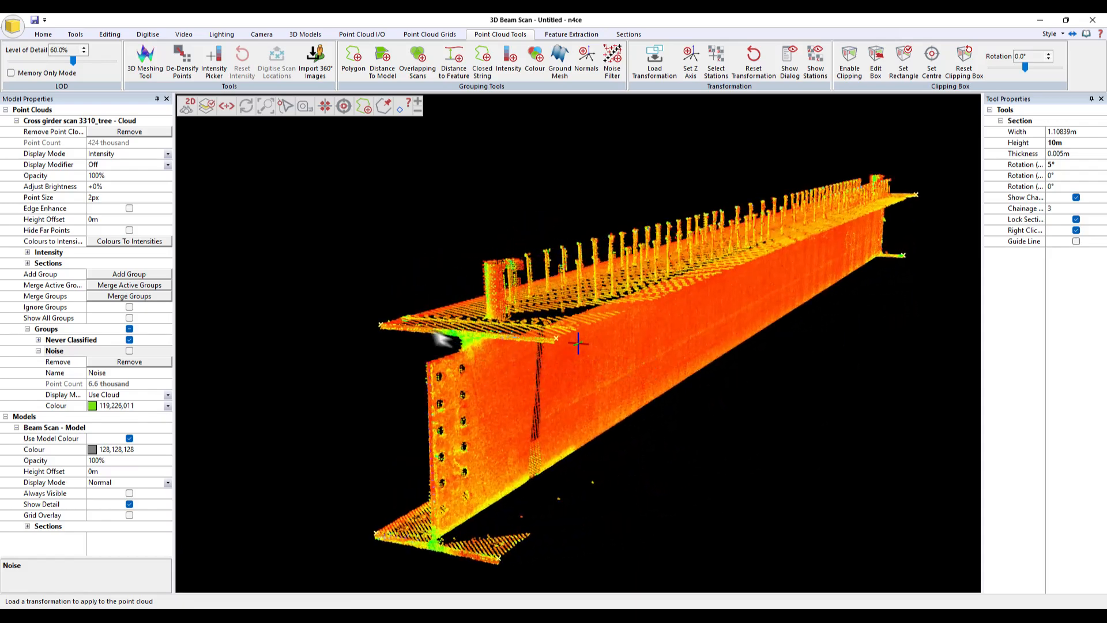
drag(767, 263, 598, 351)
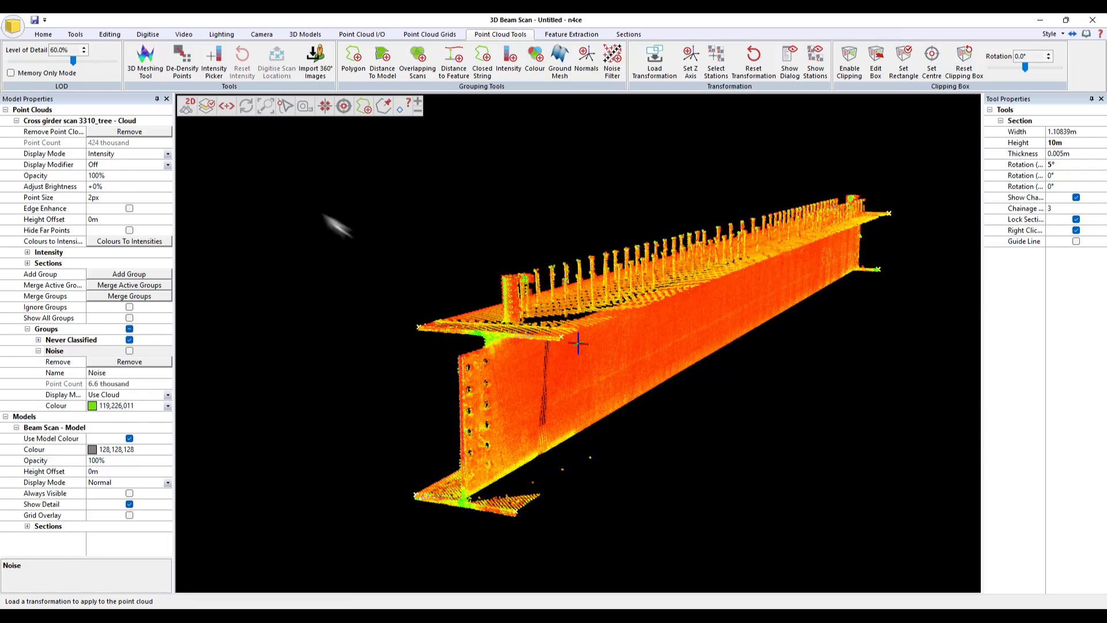
click(43, 34)
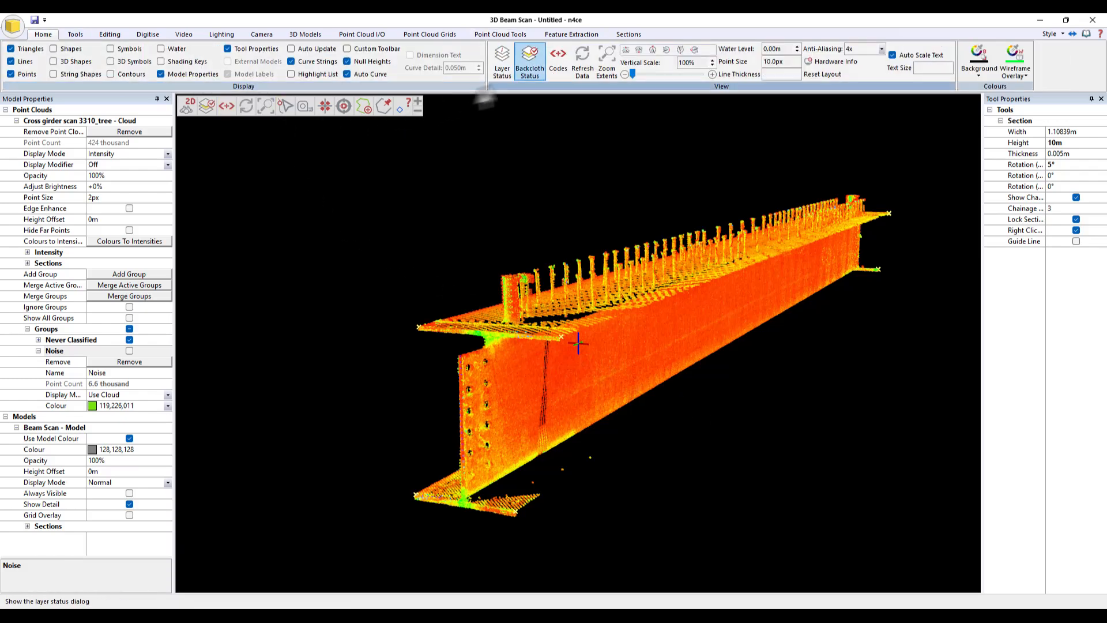
click(528, 60)
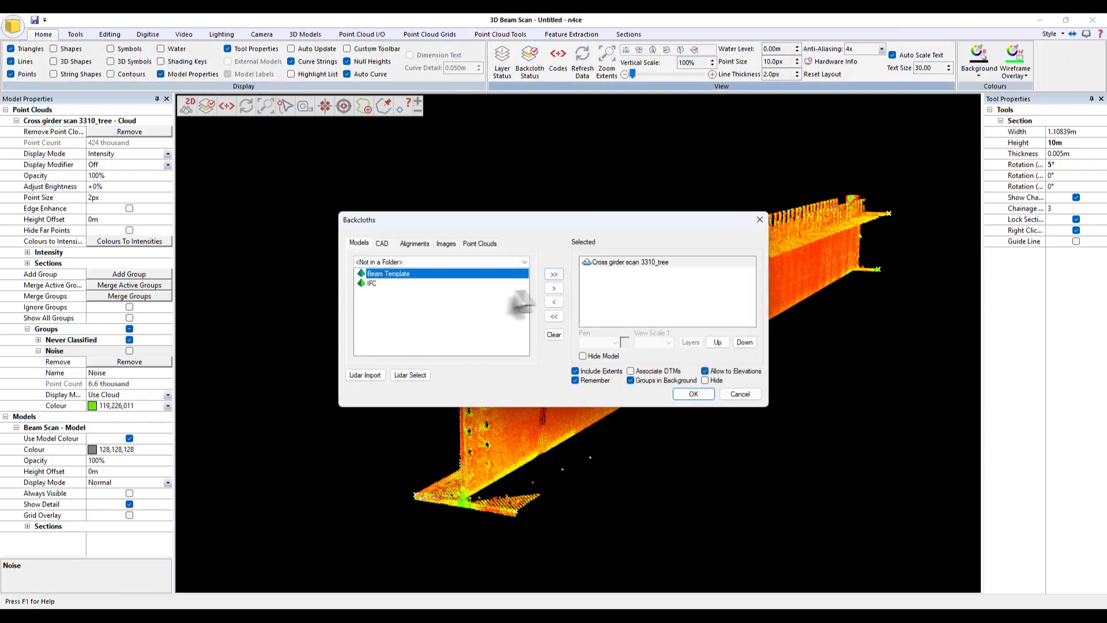
click(554, 288)
click(694, 394)
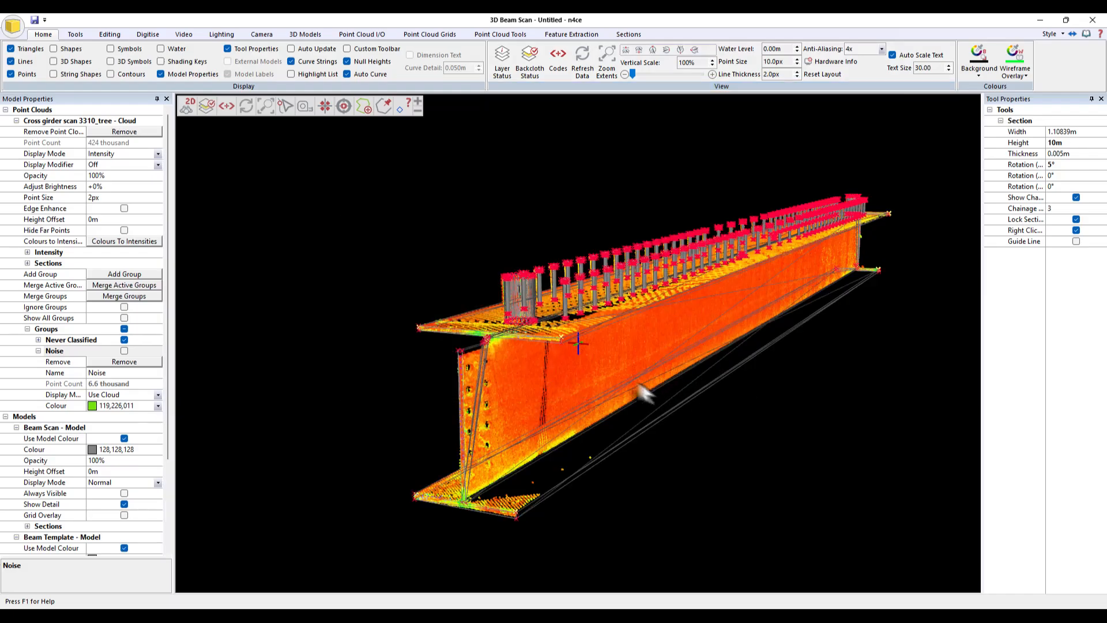
- Set the Beam Template model's display mode to Normal and turn off its Always Visible option
drag(437, 346, 466, 357)
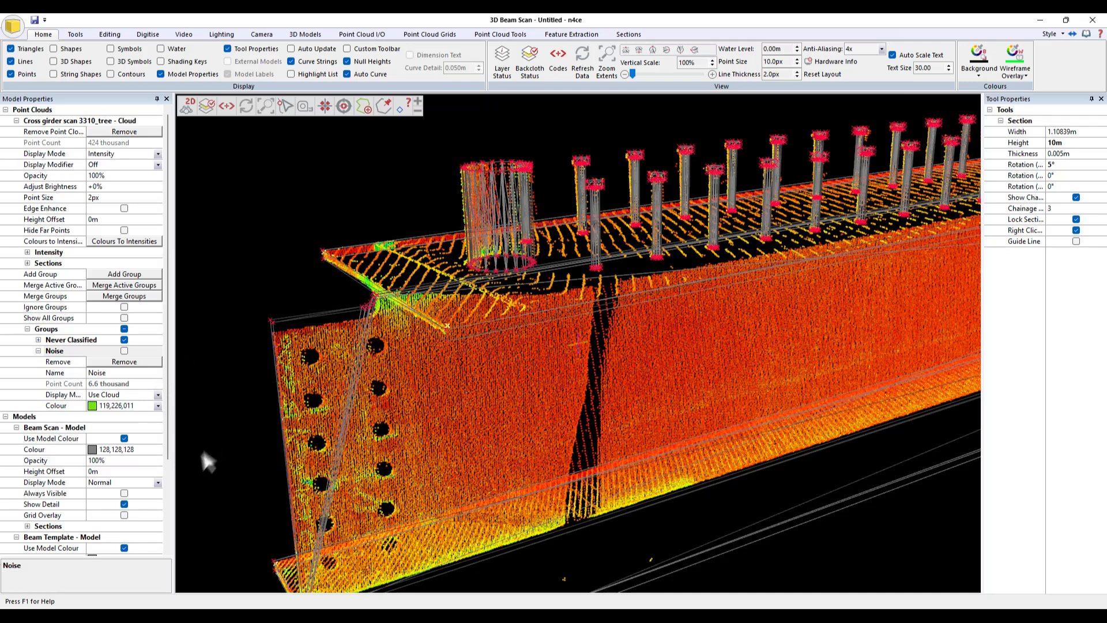
scroll(144, 485, down, 2)
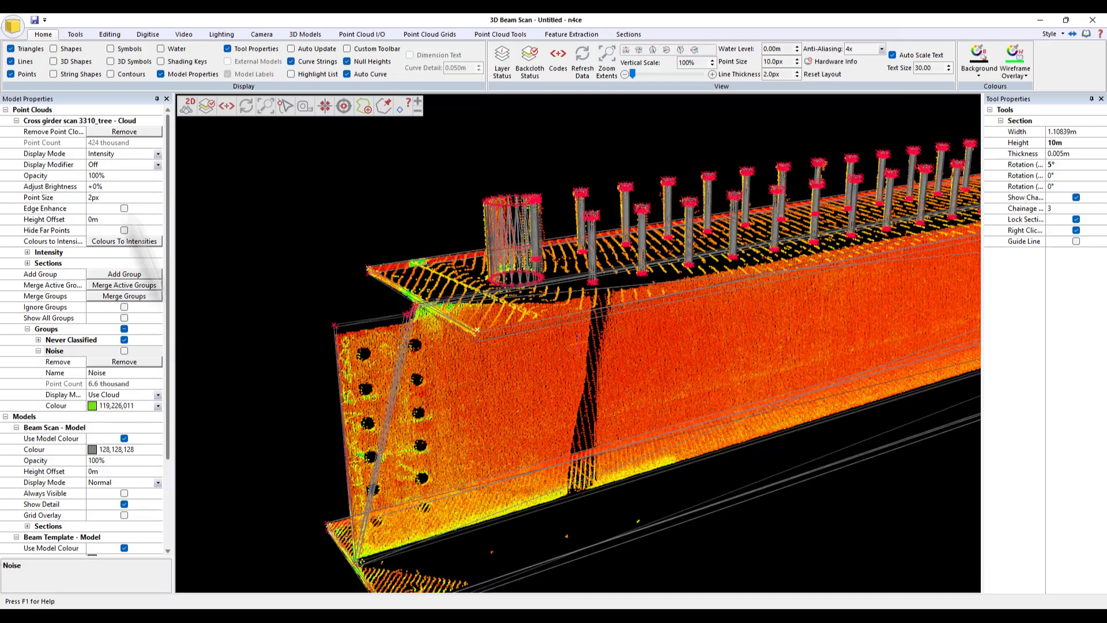
drag(168, 316, 184, 414)
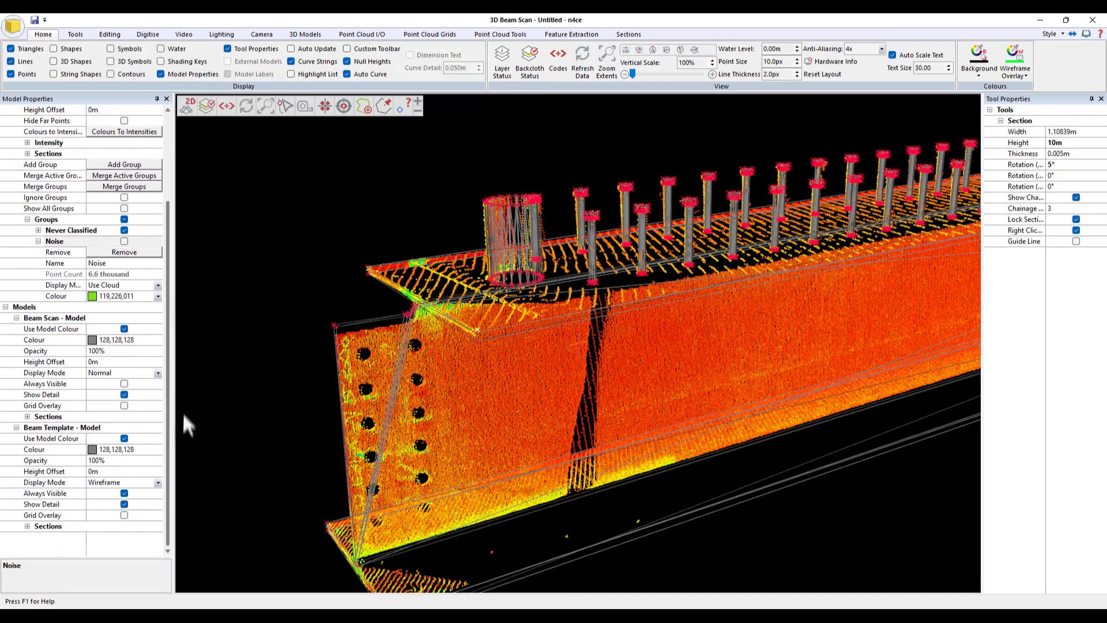
click(157, 482)
click(114, 501)
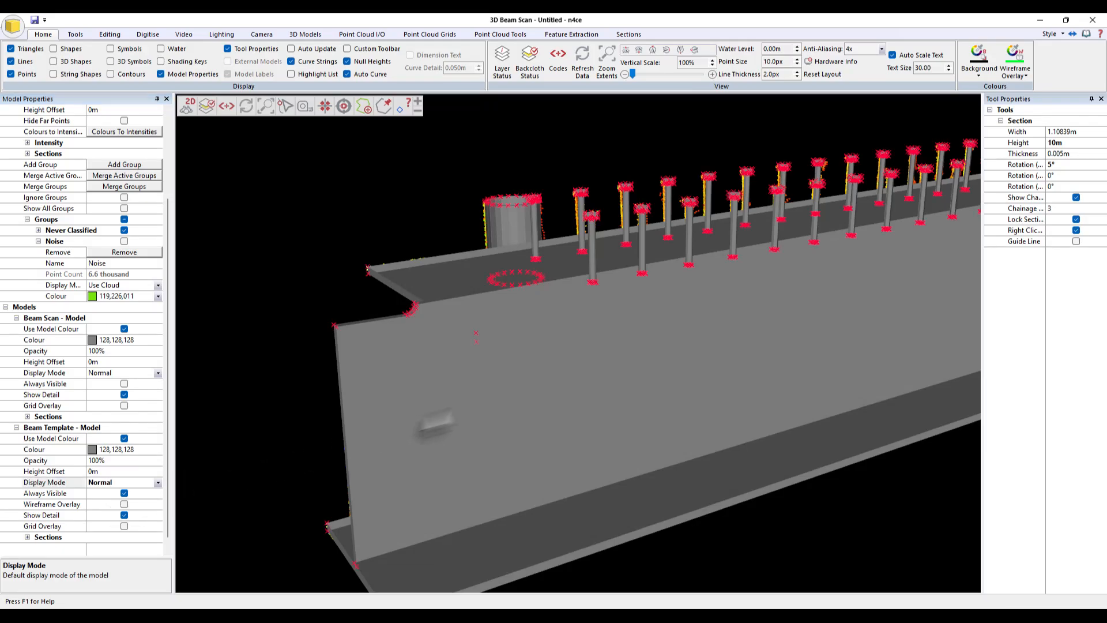
drag(634, 472, 788, 380)
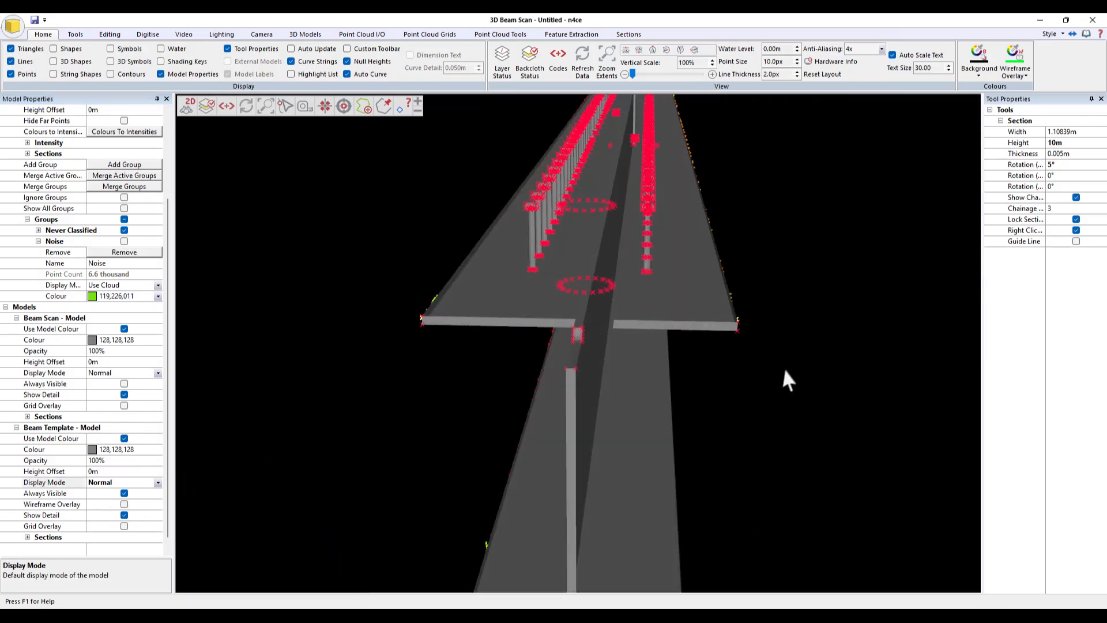
click(124, 493)
- Open the Distance To Model tool and clear its existing distance bands
drag(622, 406, 794, 360)
scroll(795, 357, up, 5)
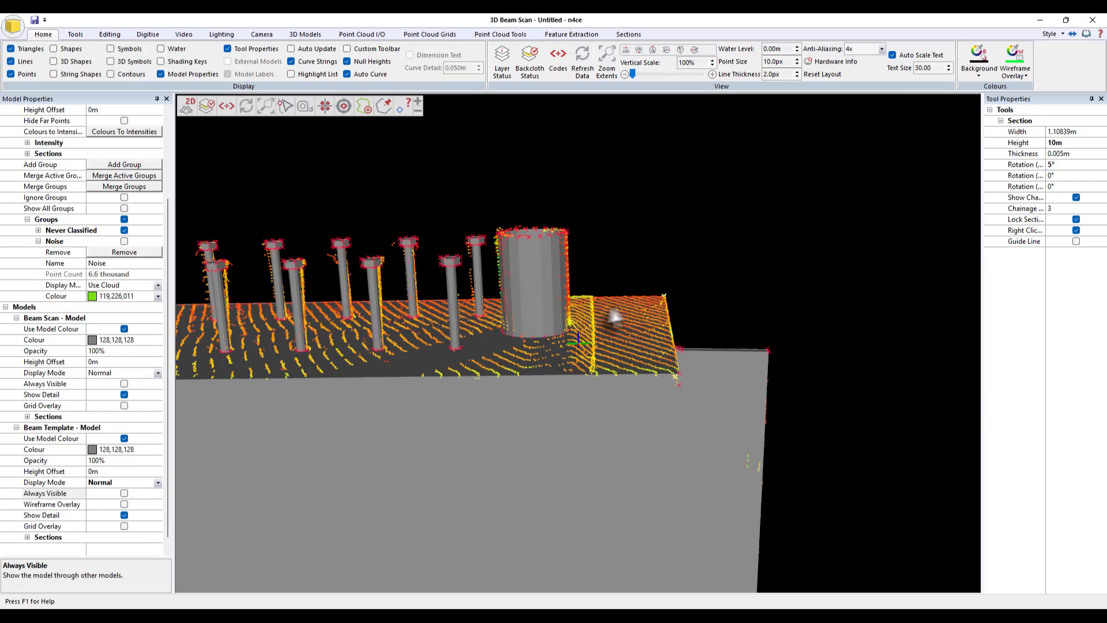
drag(592, 317, 615, 288)
middle_drag(526, 290, 718, 325)
scroll(767, 349, down, 5)
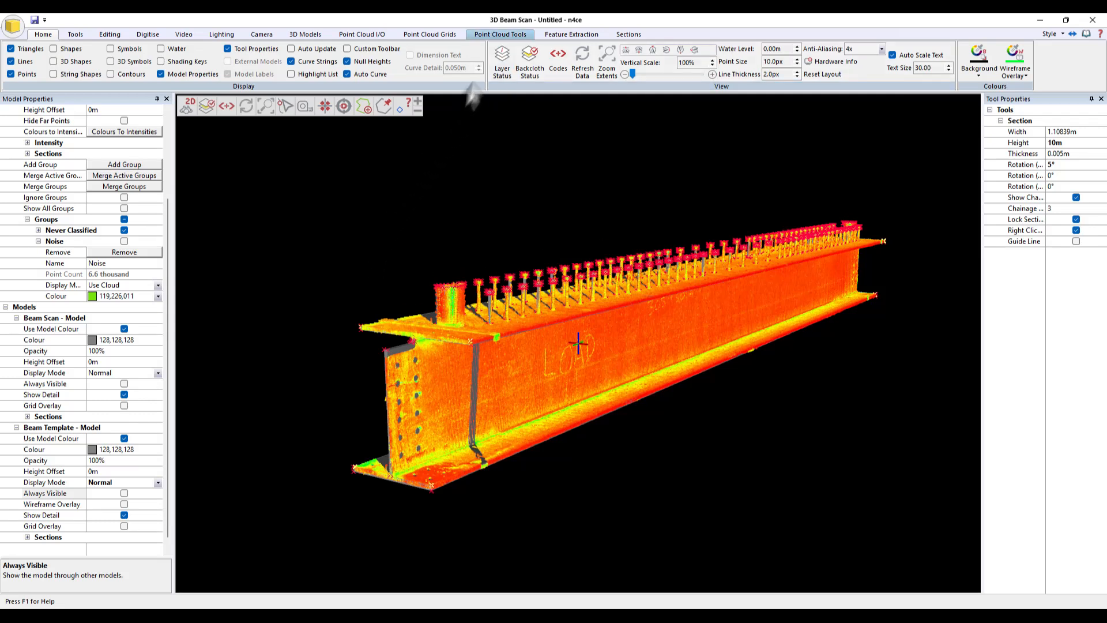
click(503, 35)
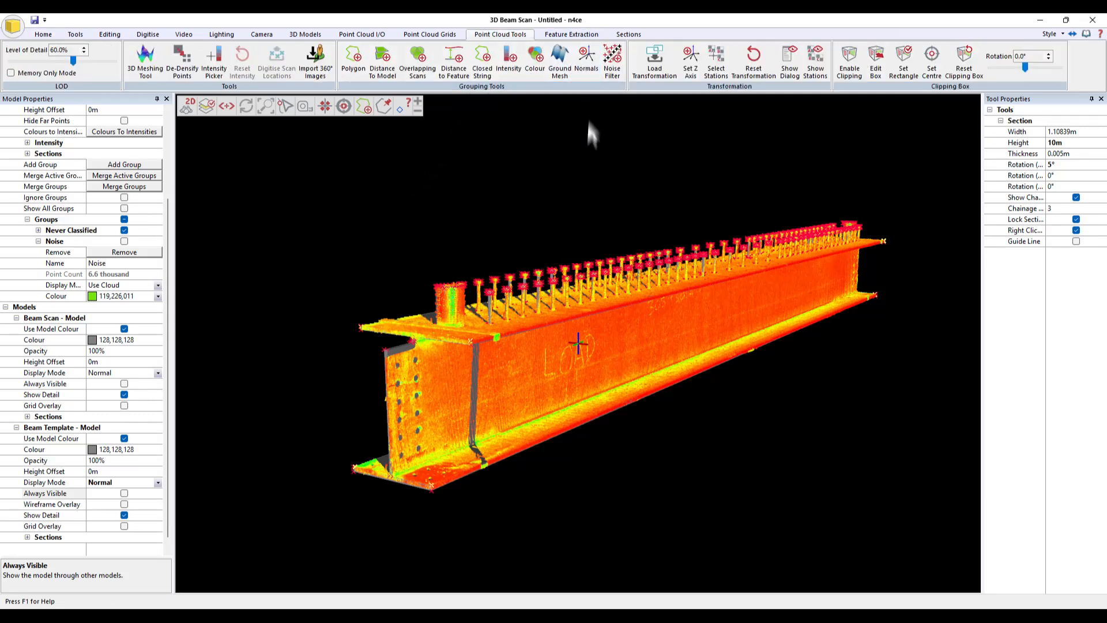
click(378, 71)
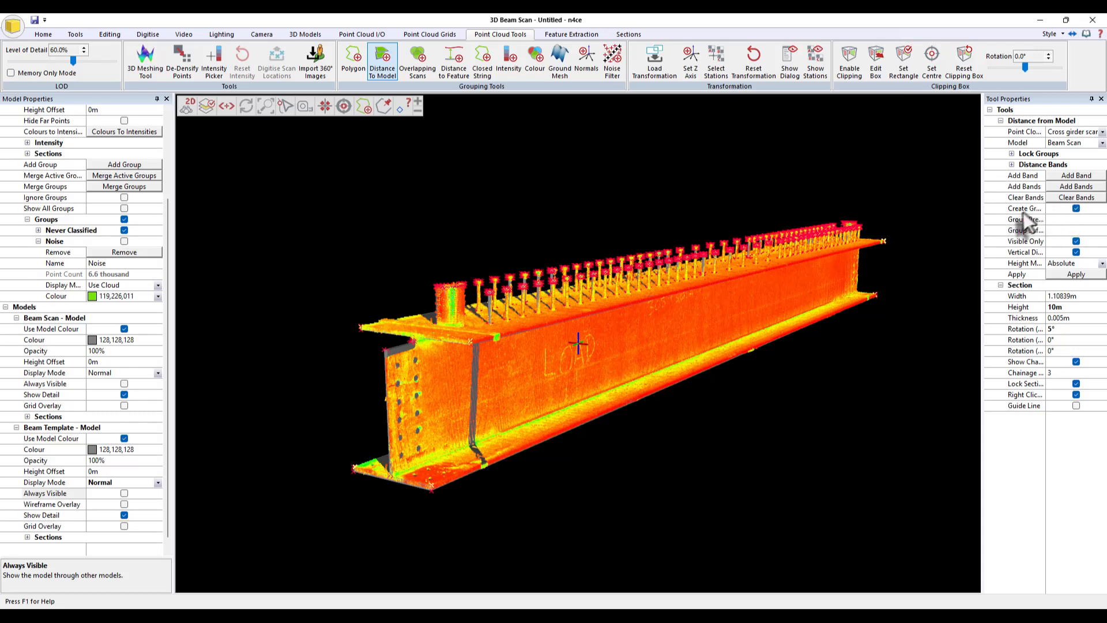
click(1061, 198)
click(594, 337)
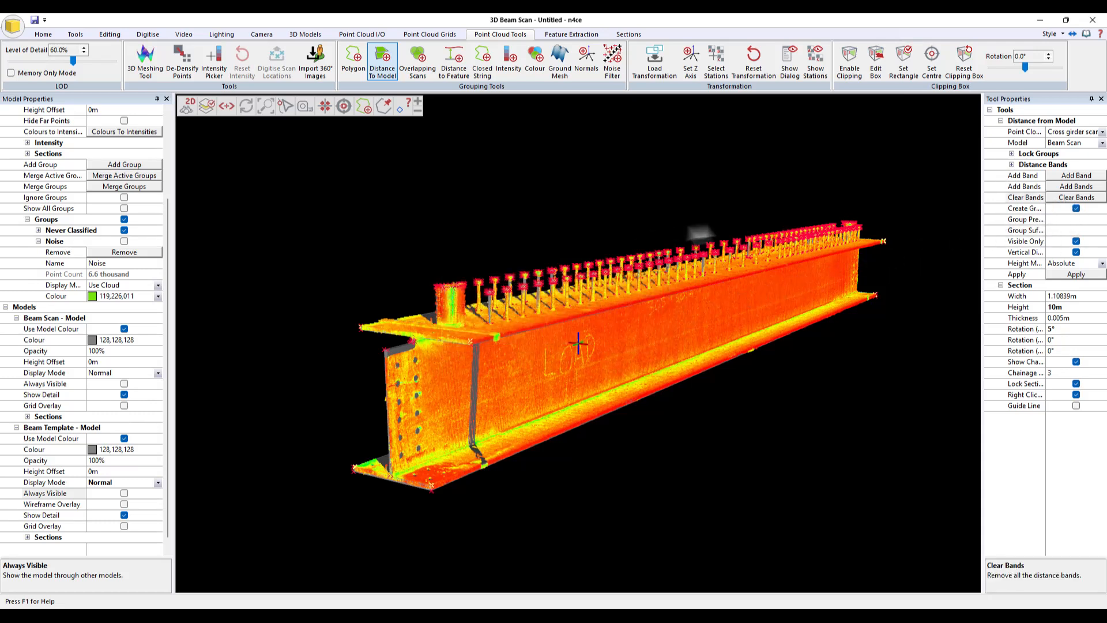
- Add distance bands from 0 to 0.02 m with a spacing of 0.005 m
click(1076, 187)
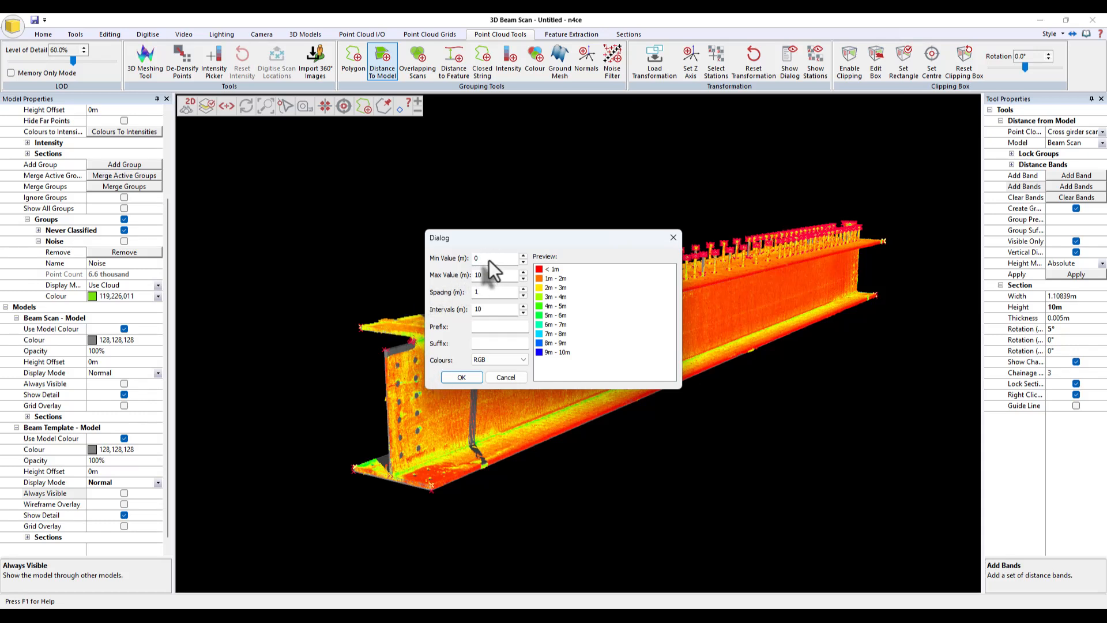
double_click(478, 275)
text(0.02)
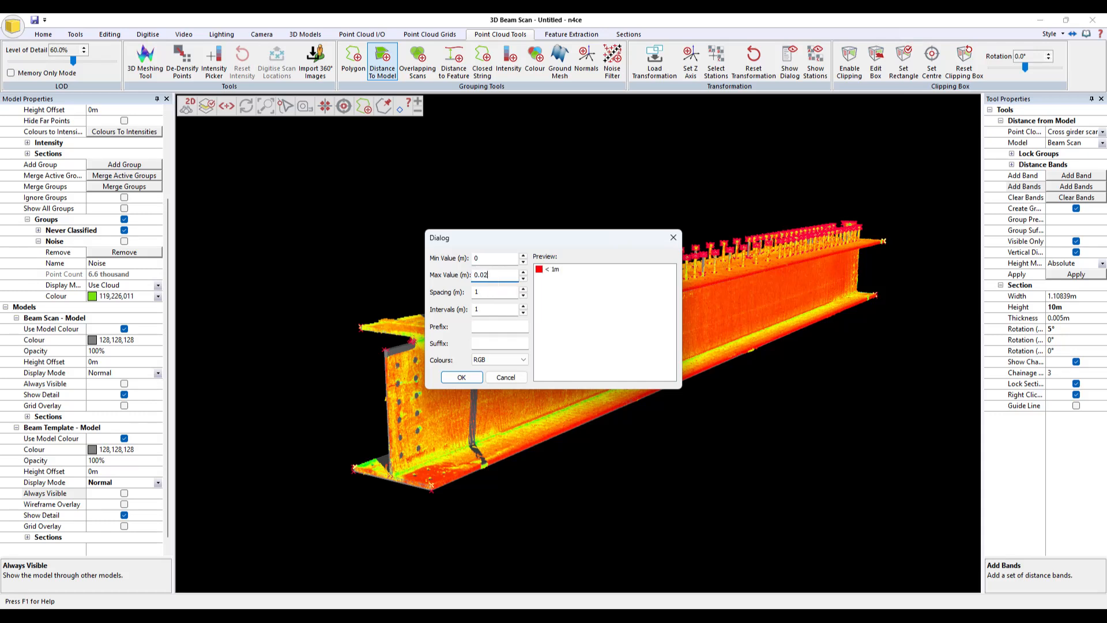
key(Tab)
text(0.005)
click(467, 377)
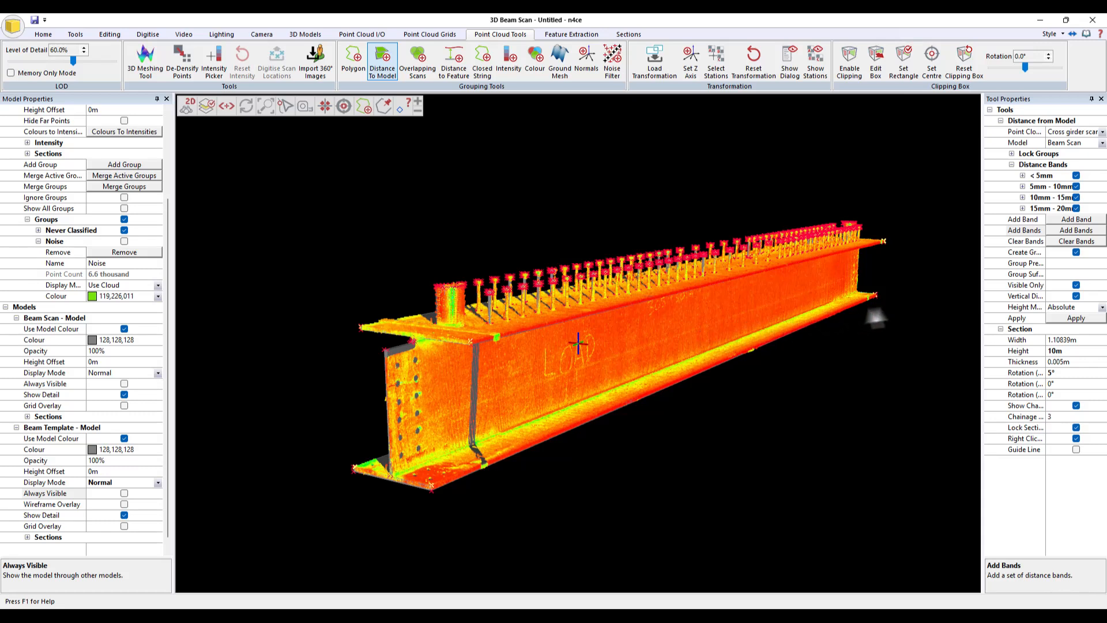
- Turn off the Vertical Distance option for the distance grouping, keeping Absolute height mode
click(1027, 284)
click(1023, 296)
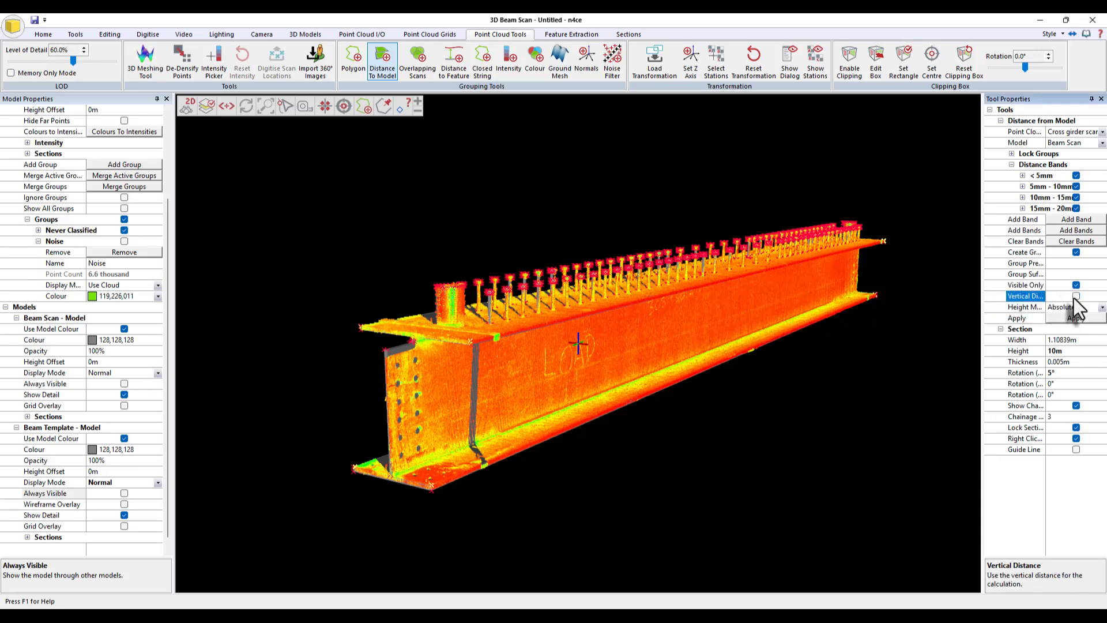
click(1027, 255)
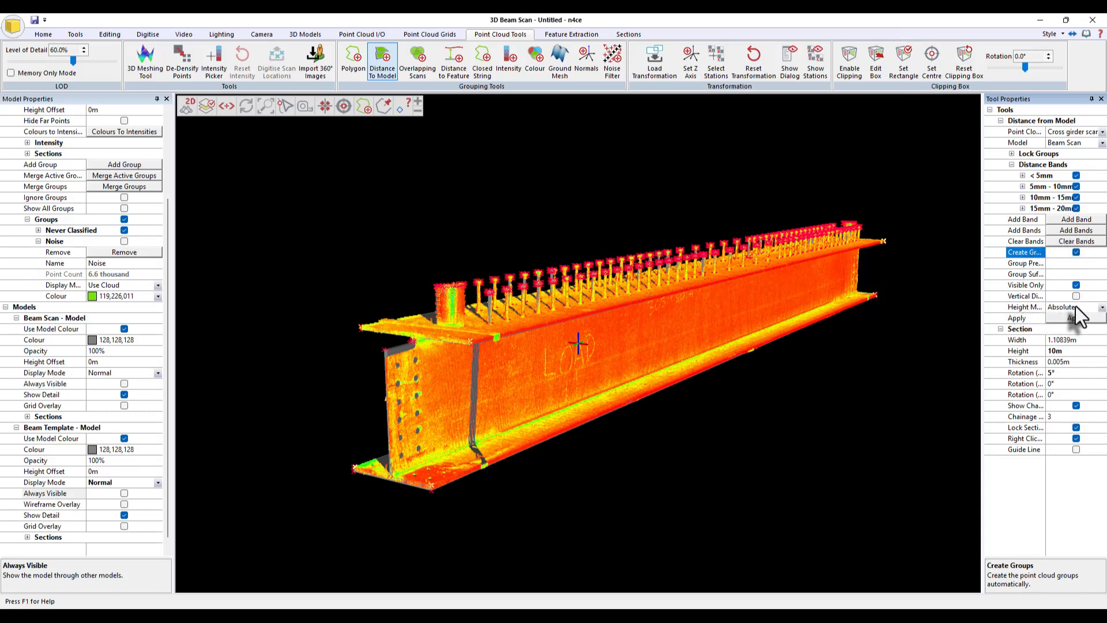
click(1101, 308)
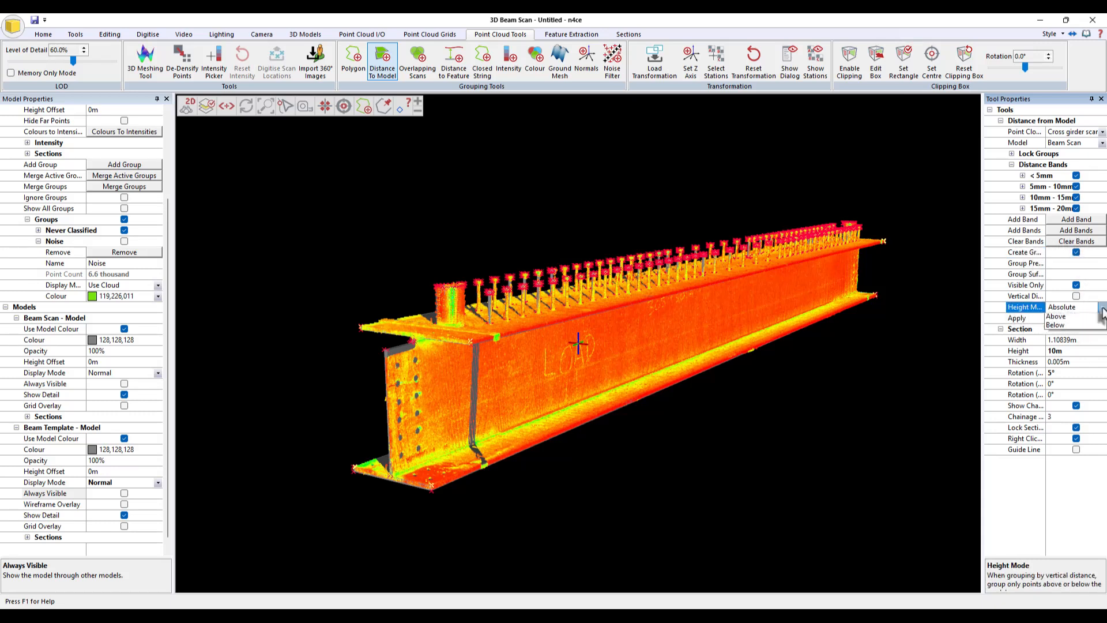
click(1103, 309)
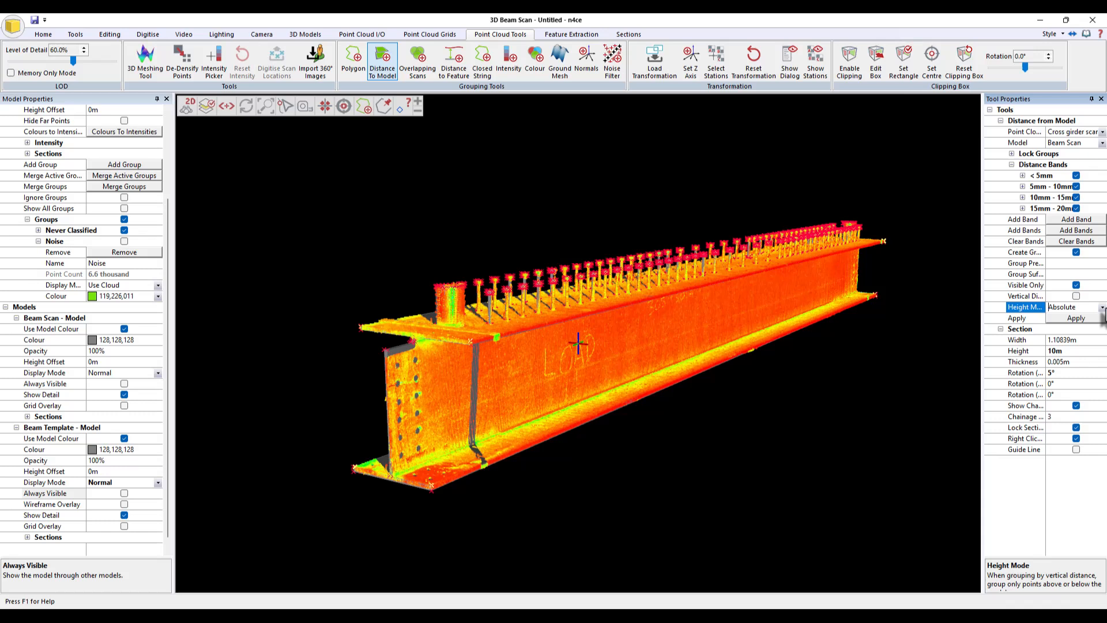
- Apply the distance grouping with Beam Template selected as the comparison model
click(1076, 319)
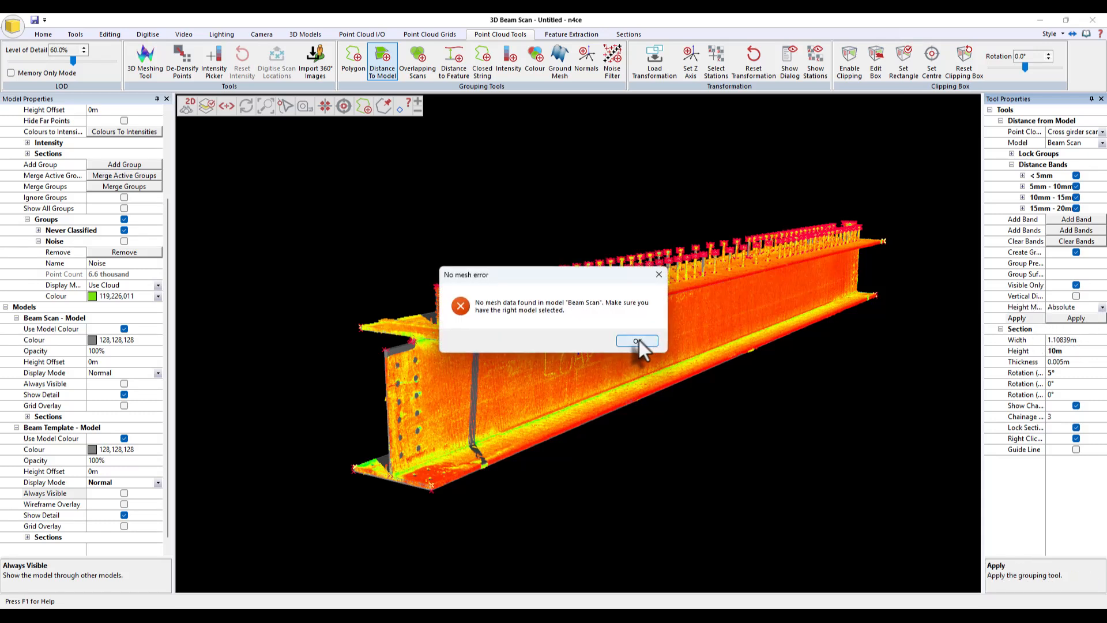
click(637, 340)
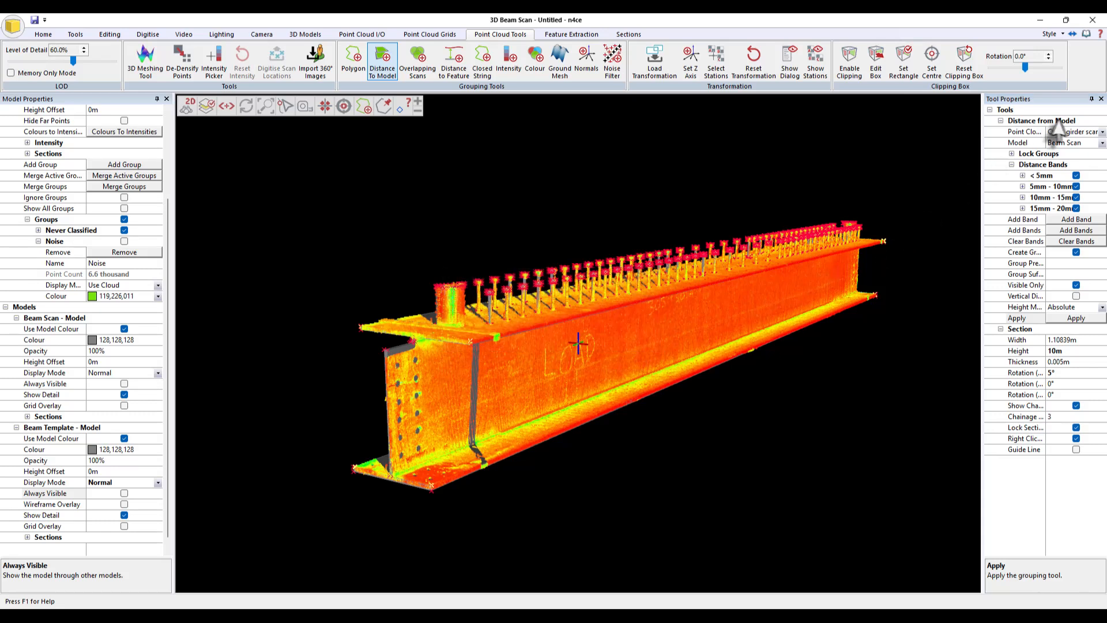
click(1101, 143)
click(1070, 162)
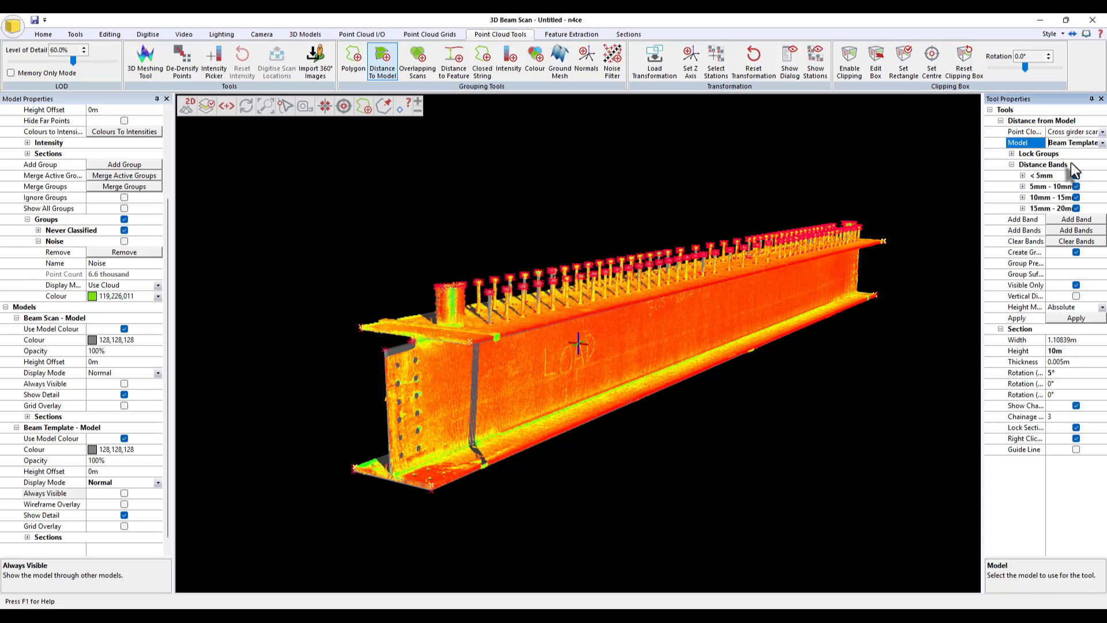
click(1073, 318)
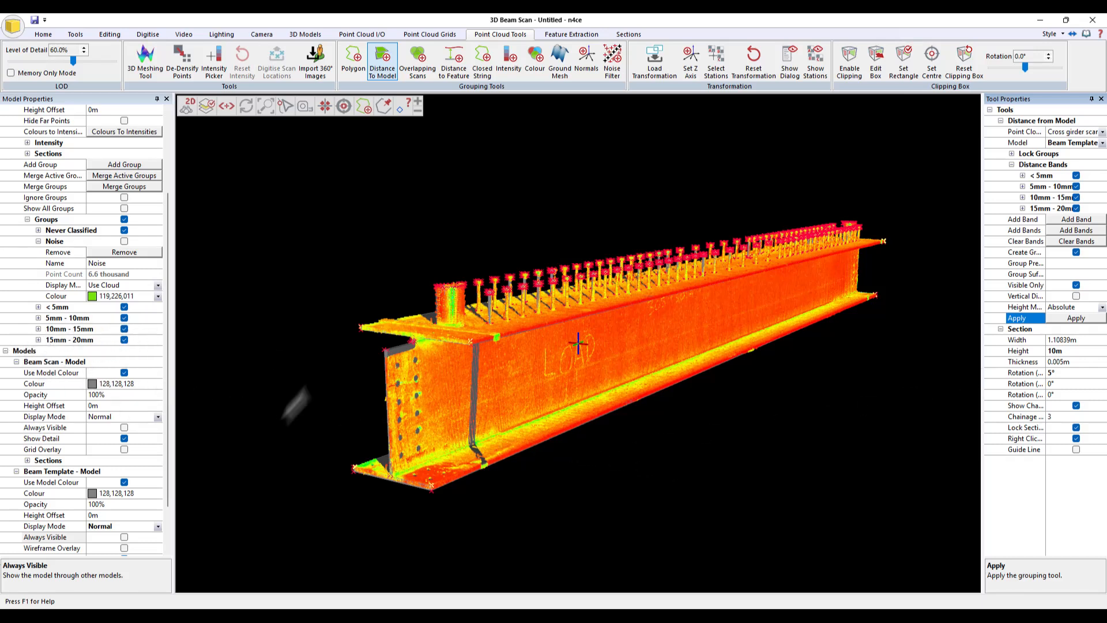
- Hide the Beam Template model and switch the point cloud's display mode to Group Colours
click(159, 525)
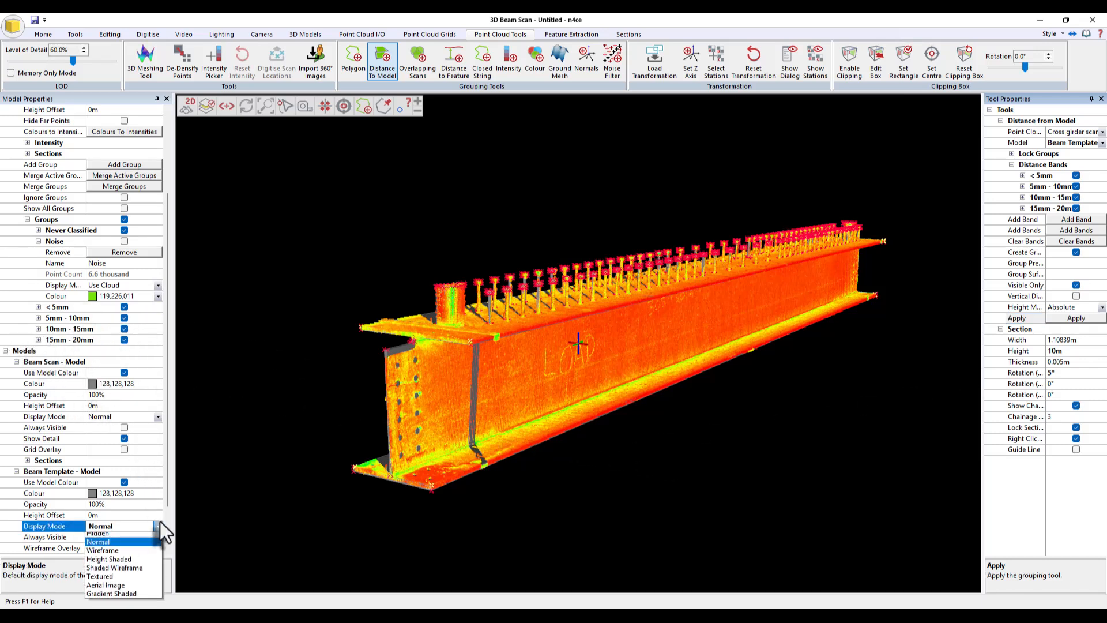
click(134, 536)
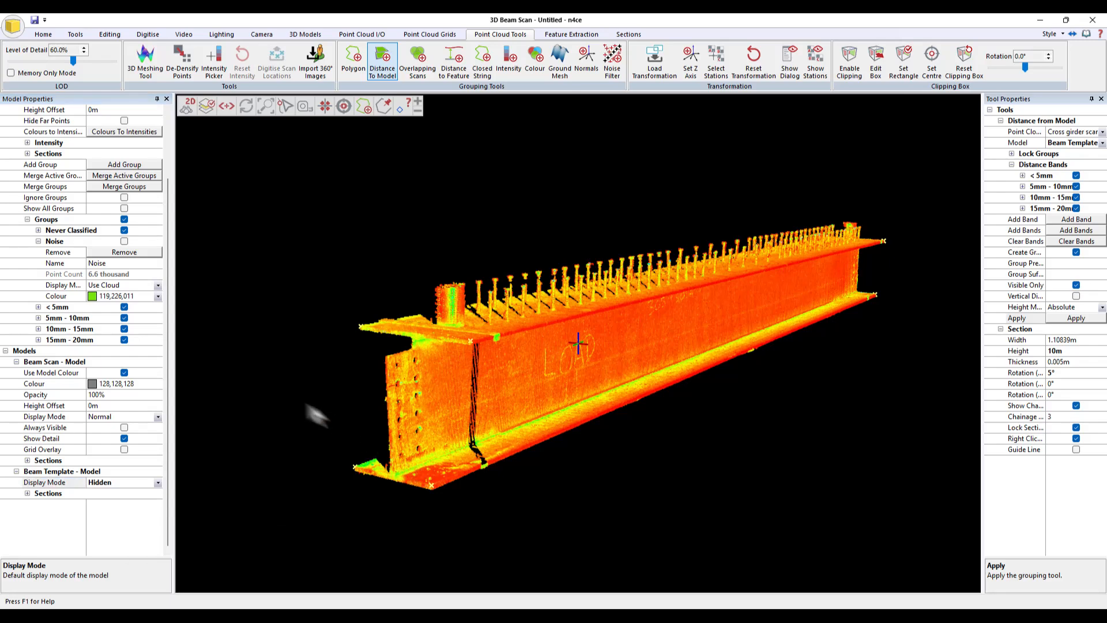
drag(165, 199, 158, 146)
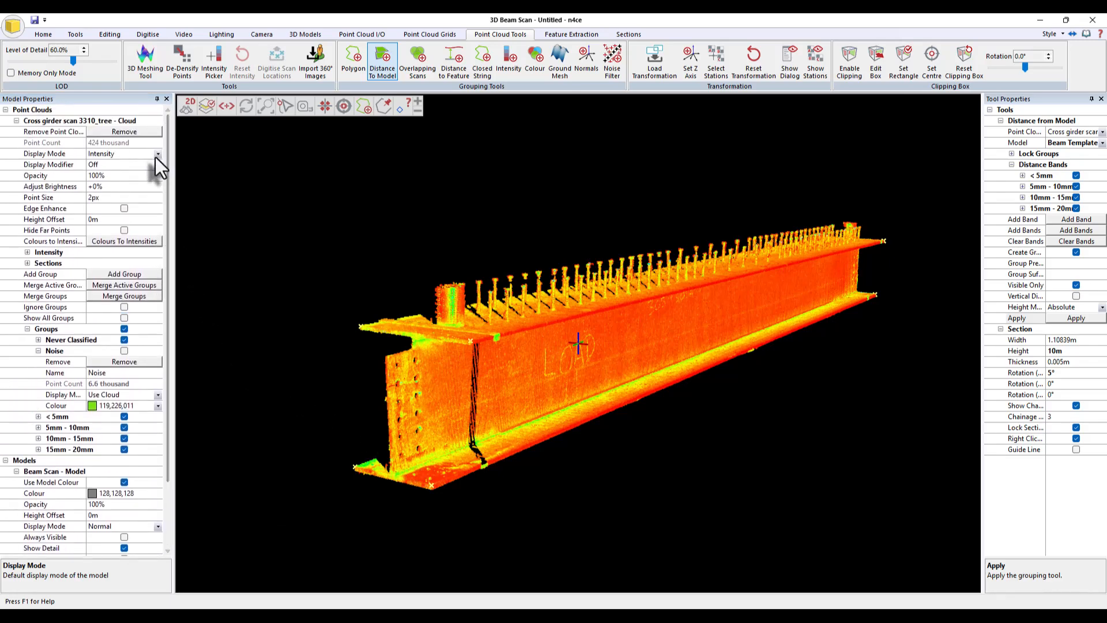
click(154, 156)
click(127, 189)
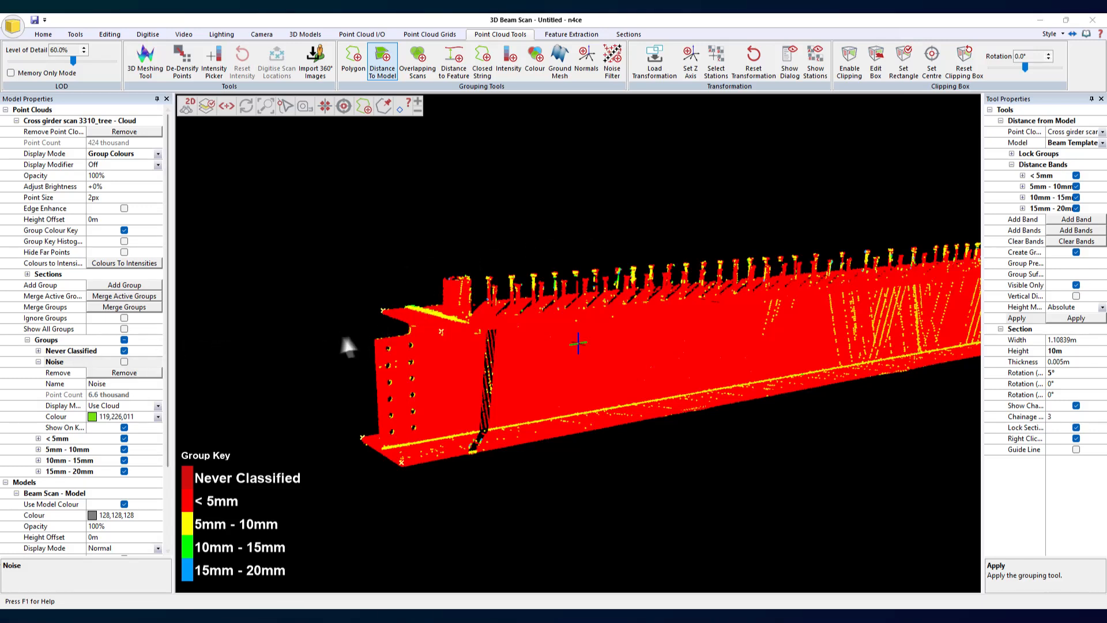
- Set the < 5mm distance group colour to green
click(38, 361)
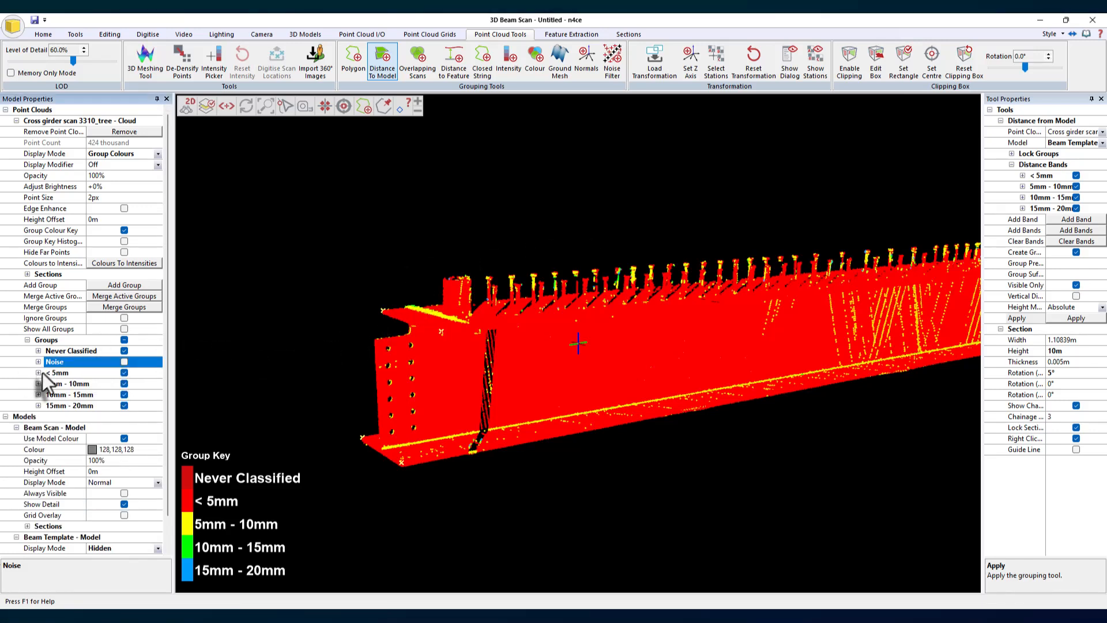
click(39, 373)
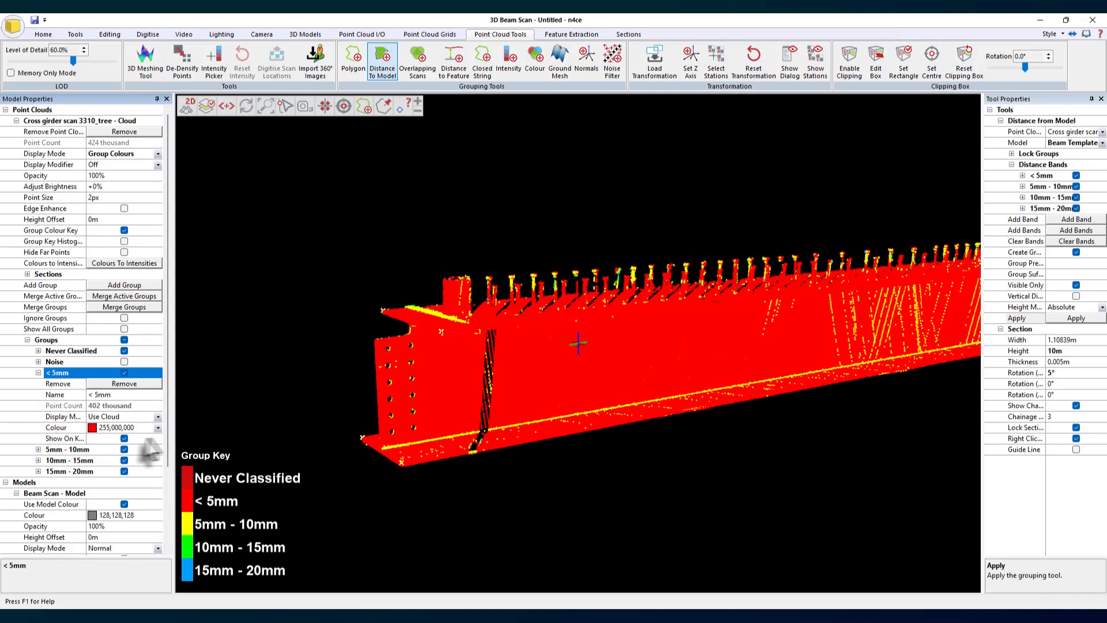
click(158, 428)
click(133, 460)
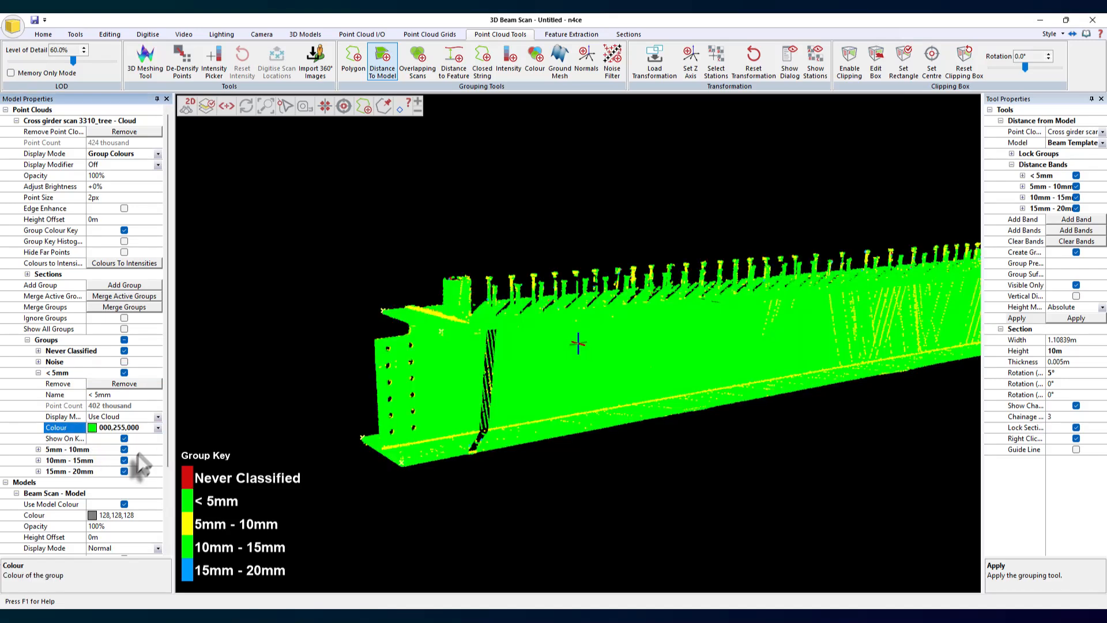
click(38, 372)
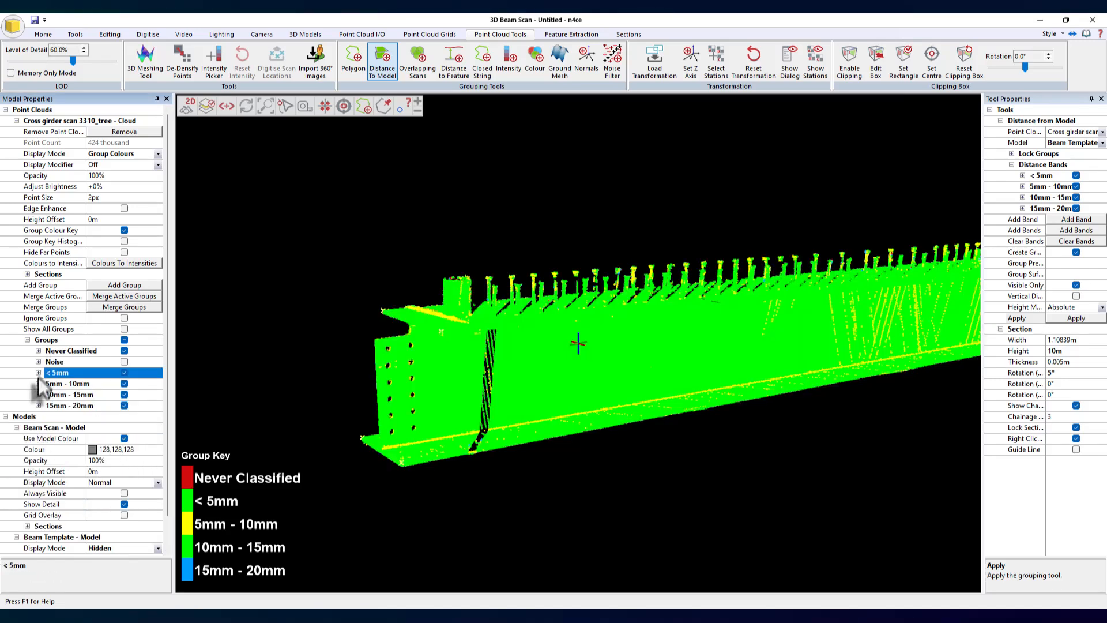
- Set the 5mm - 10mm distance group colour to orange
click(38, 383)
click(158, 438)
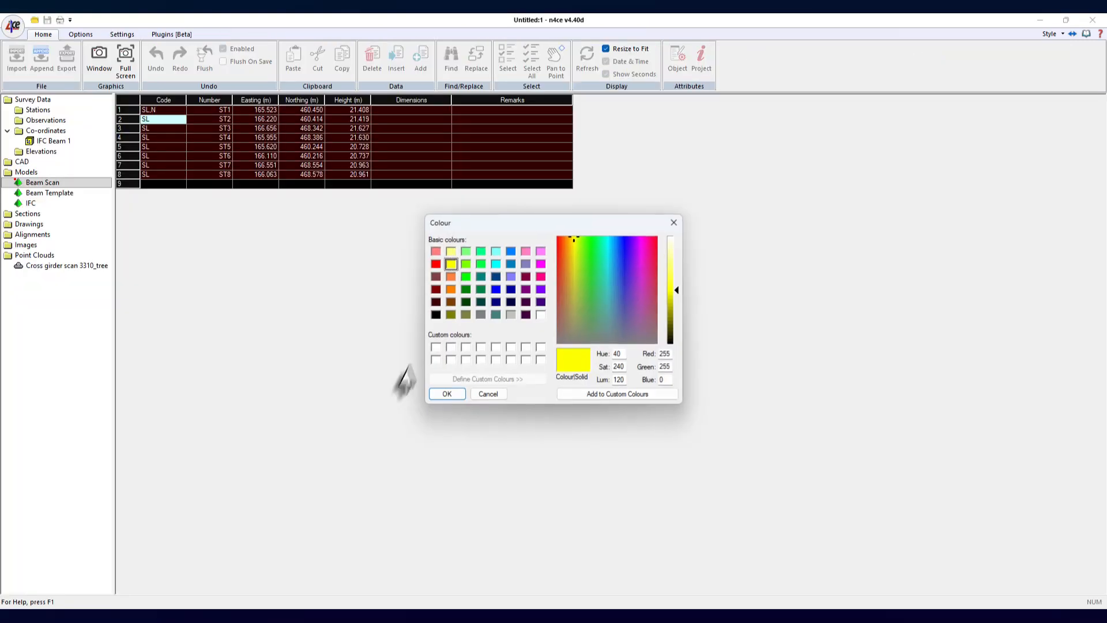
click(450, 277)
click(445, 393)
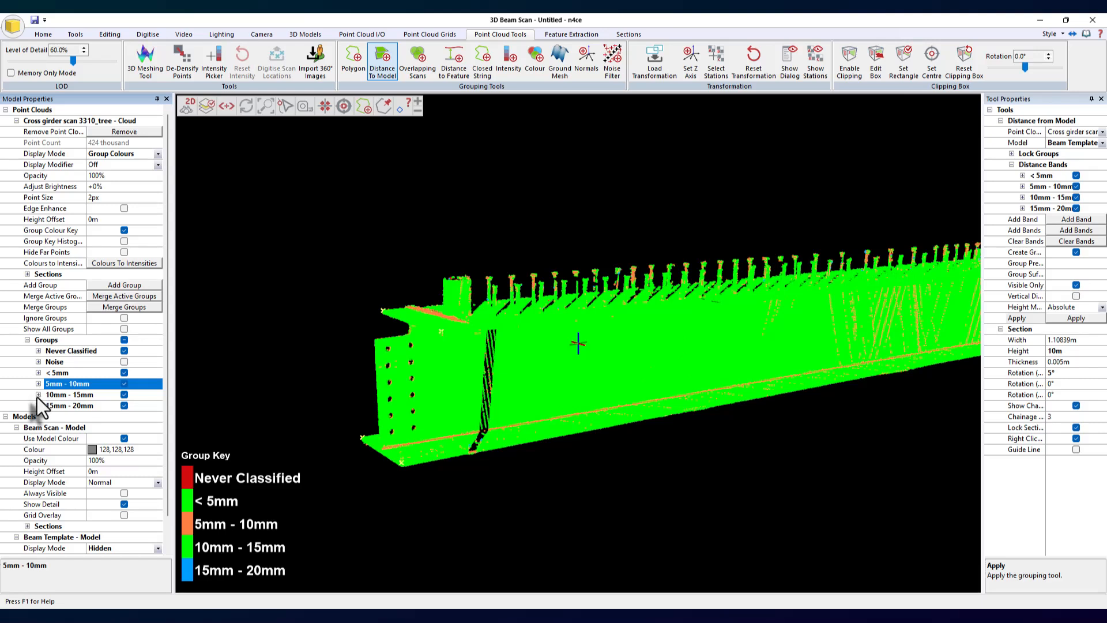
- Set the 10mm - 15mm distance group colour to magenta
click(38, 395)
click(157, 449)
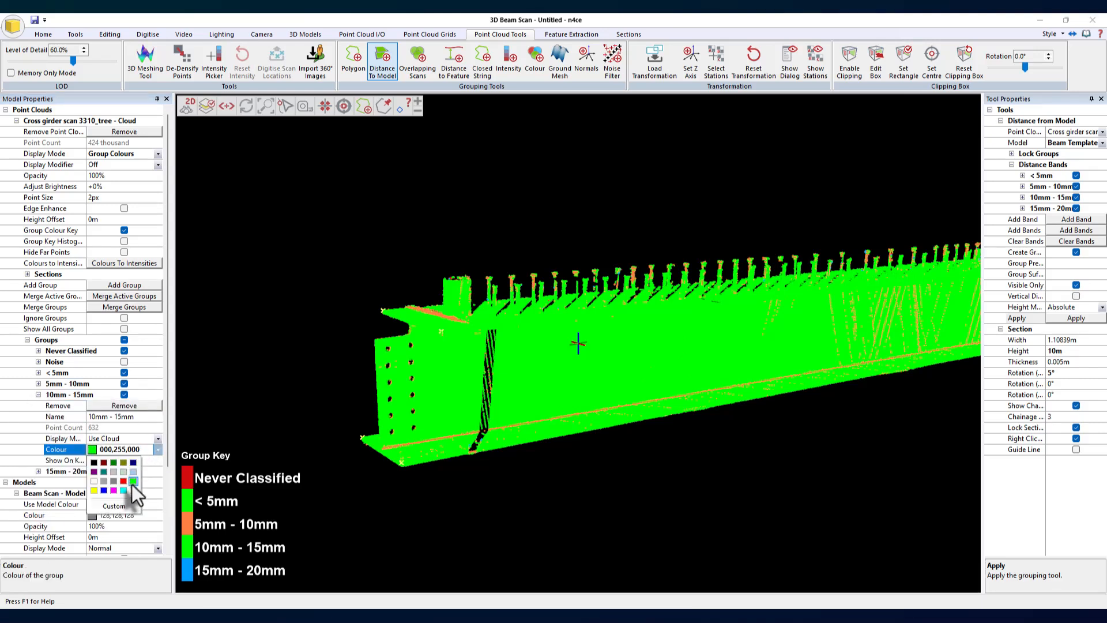
click(114, 490)
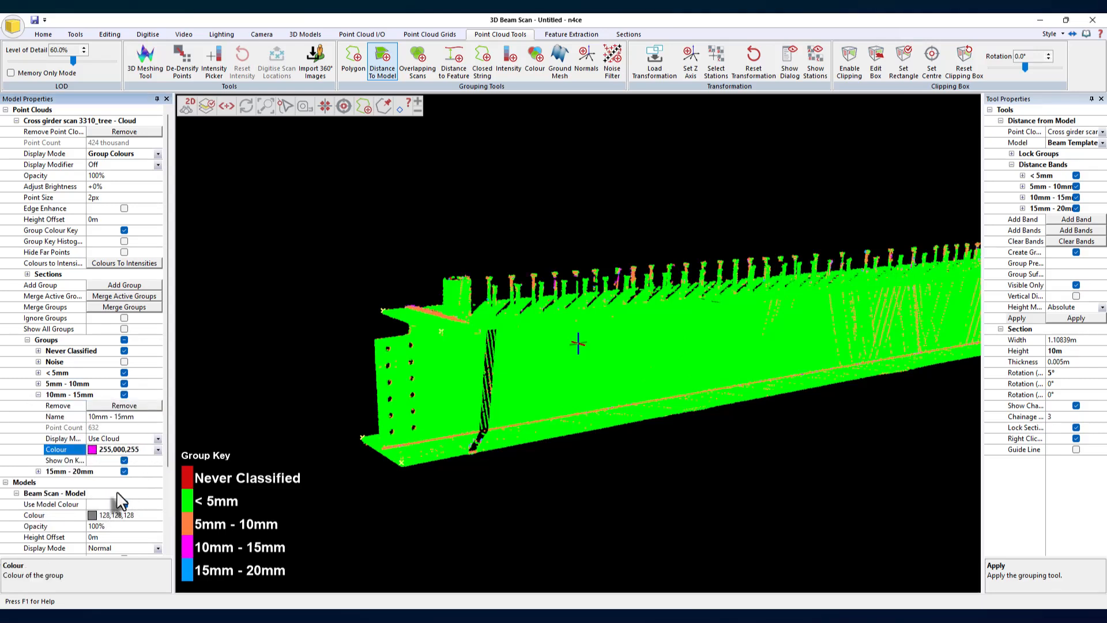
click(38, 395)
- Set the 15mm - 20mm distance group colour to red
click(38, 406)
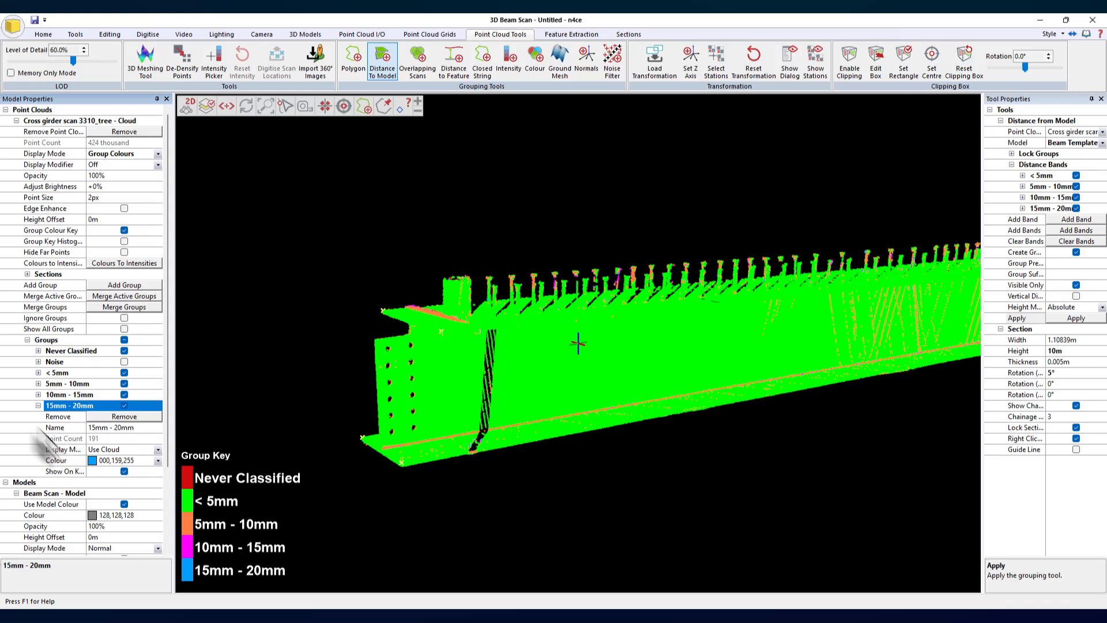
click(157, 461)
click(126, 493)
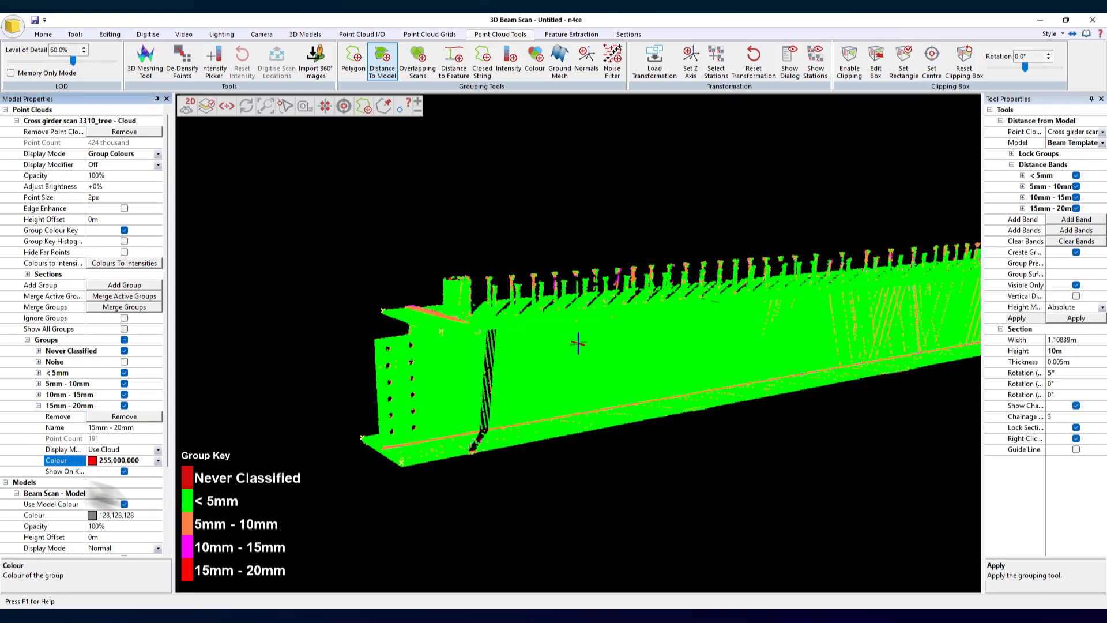
click(38, 405)
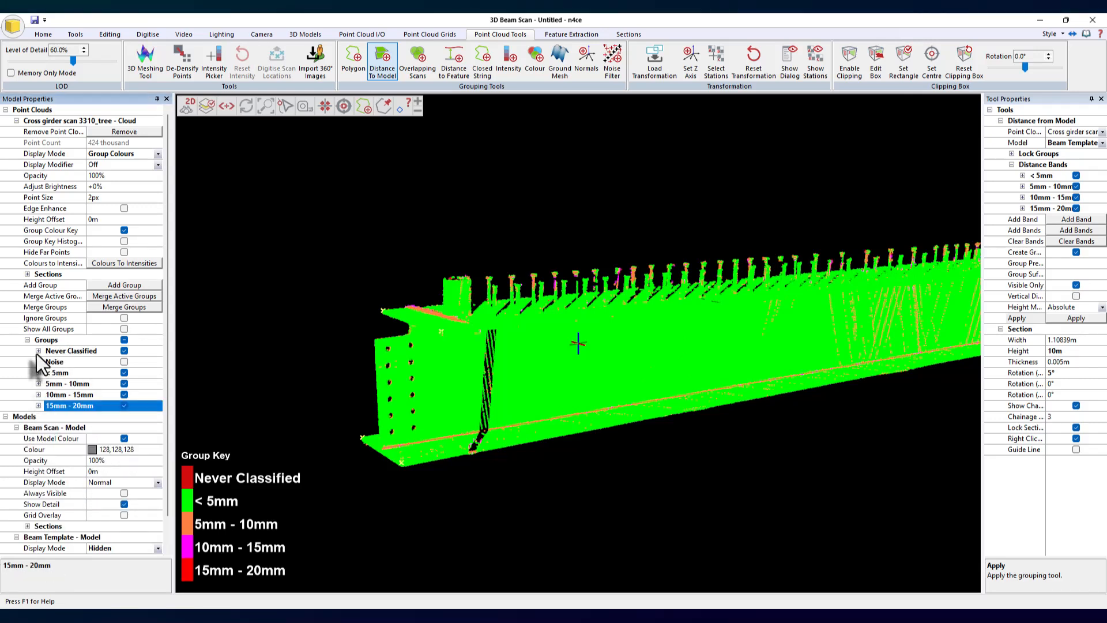
- Hide the Never Classified group and turn on the group key histogram with its percentage values
click(124, 351)
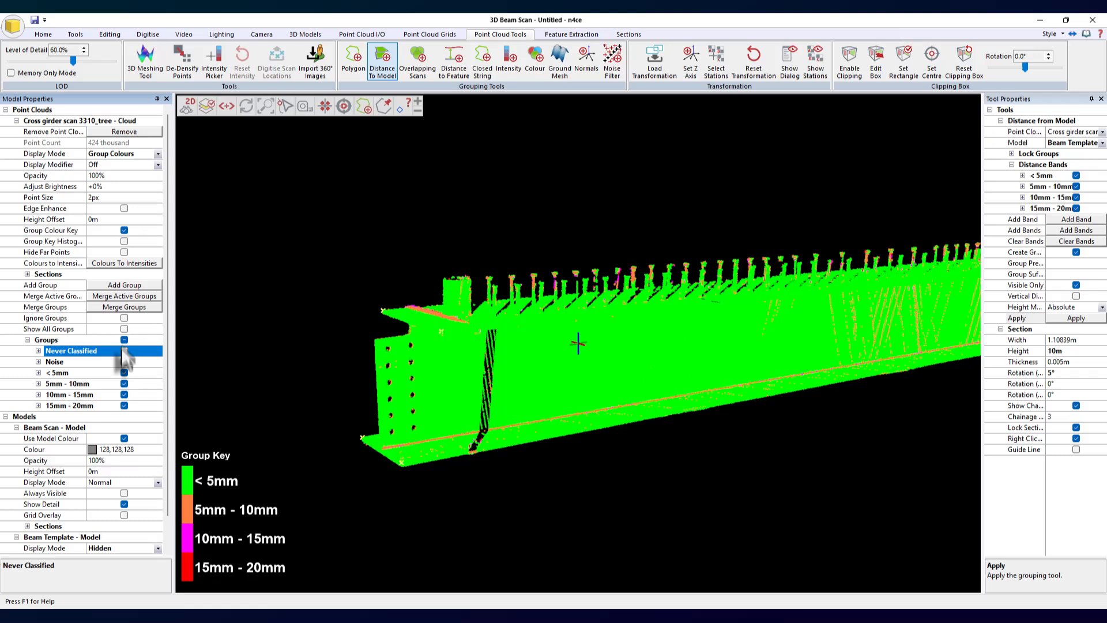
click(124, 241)
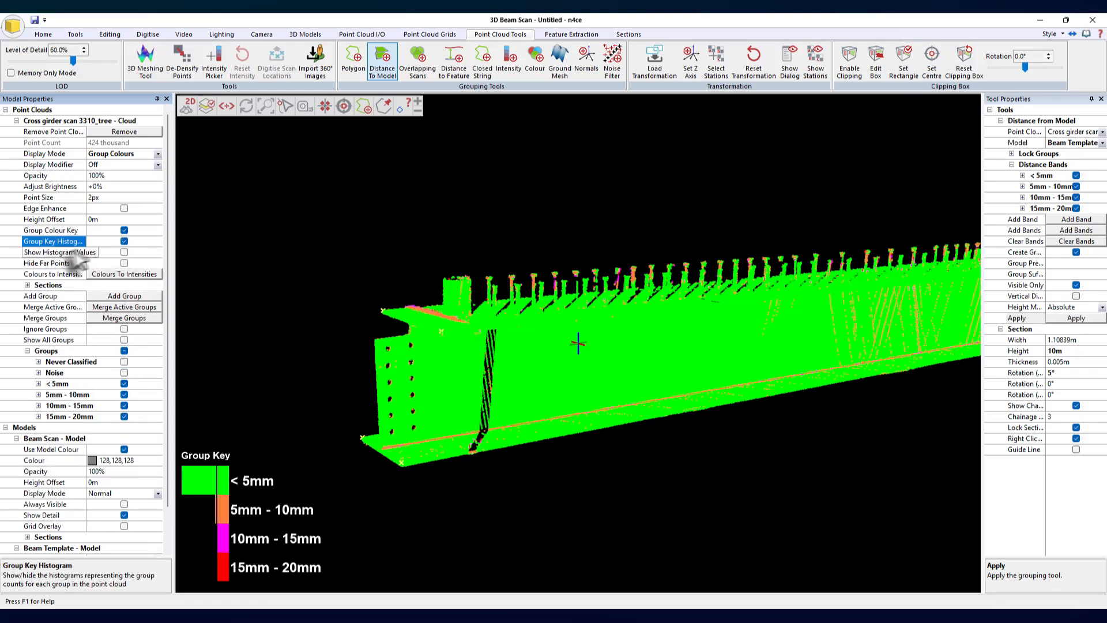
click(124, 252)
- Show only the larger deviation groups to inspect where the 10mm to 20mm points lie on the beam
drag(357, 410, 576, 392)
scroll(575, 391, up, 6)
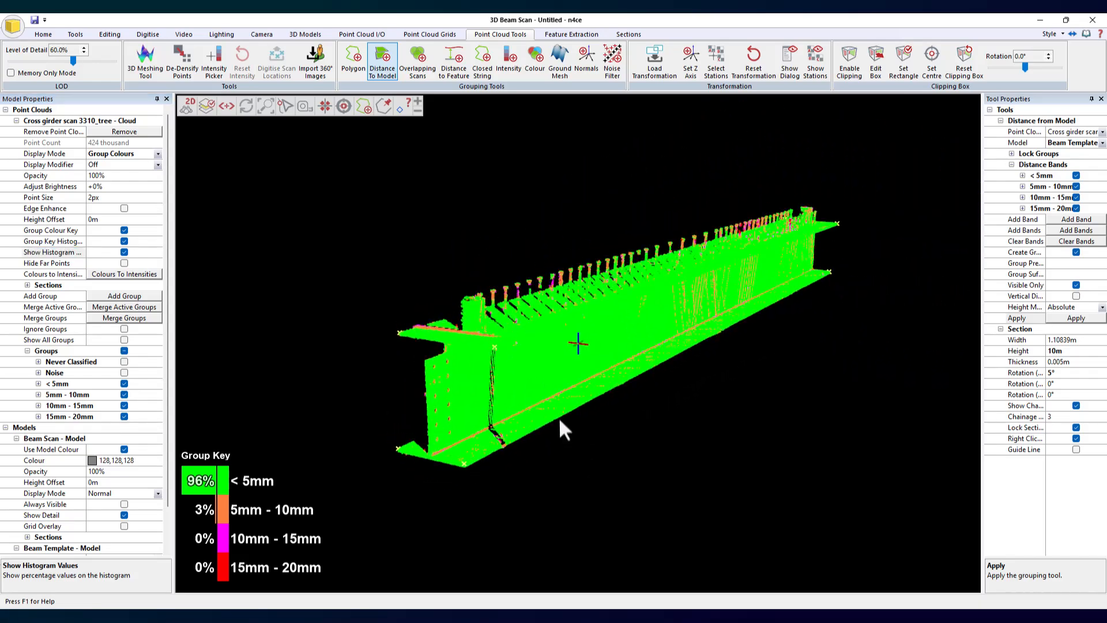
drag(715, 348, 640, 355)
drag(594, 420, 555, 408)
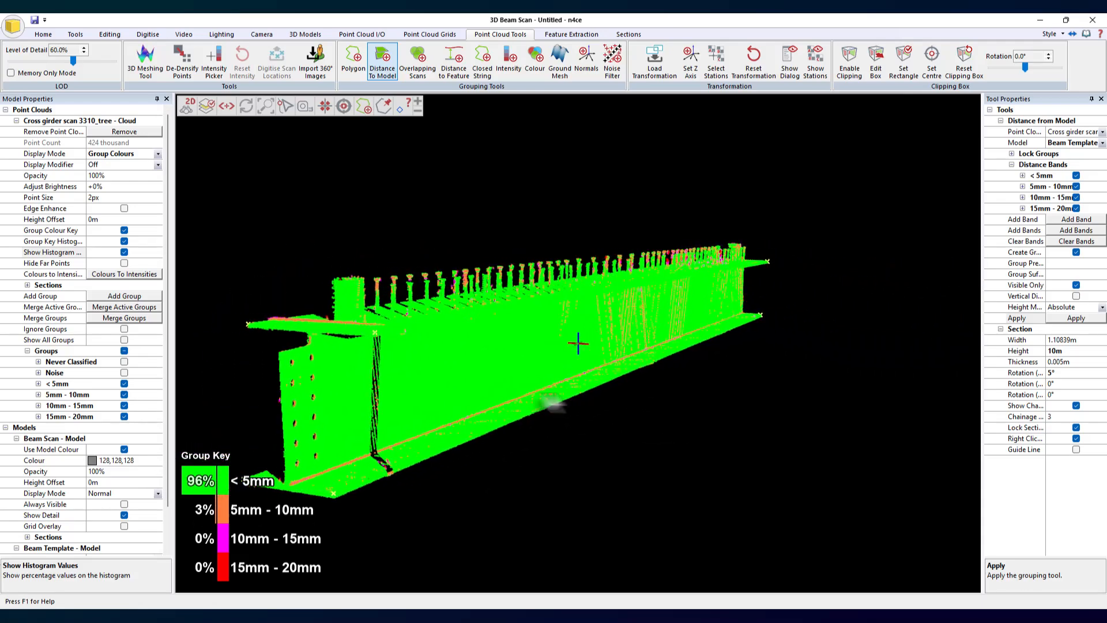
click(124, 383)
click(124, 394)
click(124, 416)
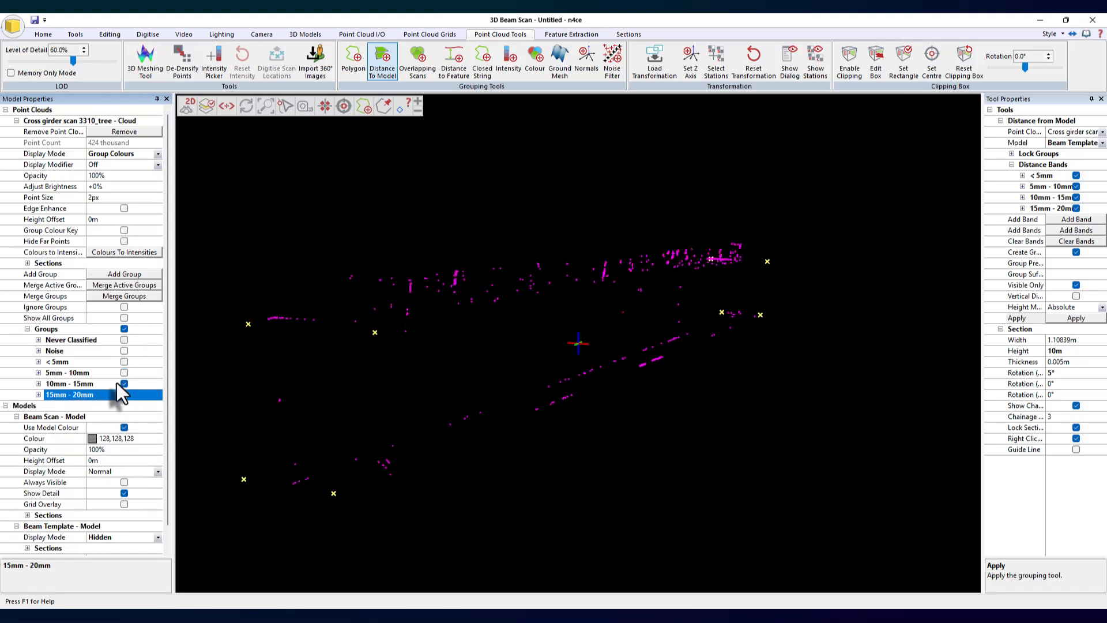
- Show only the Never Classified points and inspect them around the beam
click(124, 384)
click(124, 340)
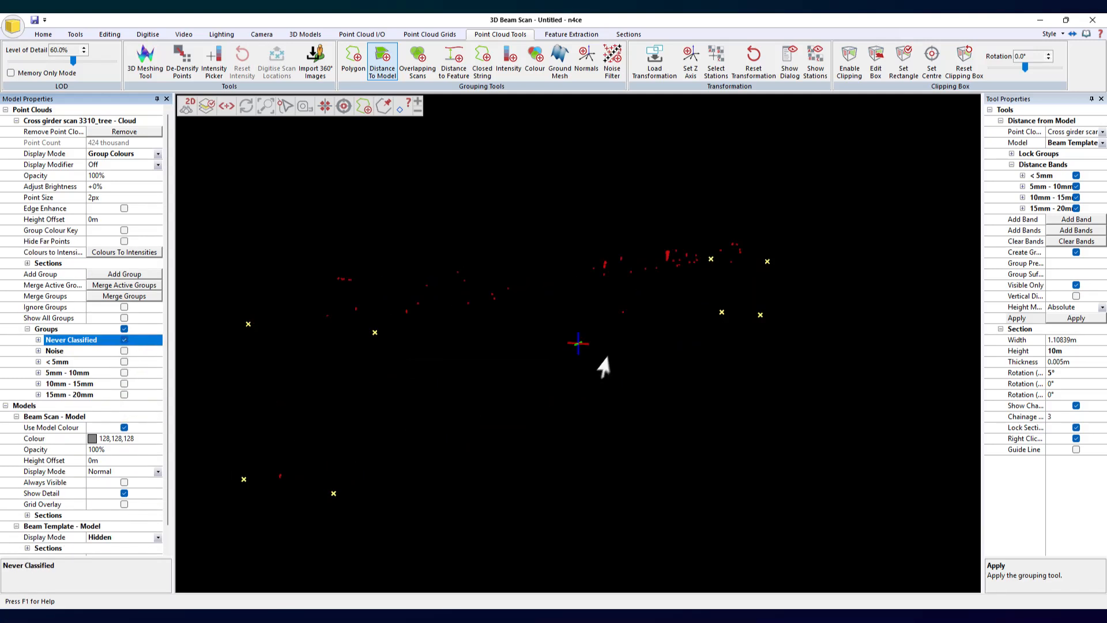
double_click(667, 254)
scroll(672, 314, up, 5)
drag(704, 363, 512, 361)
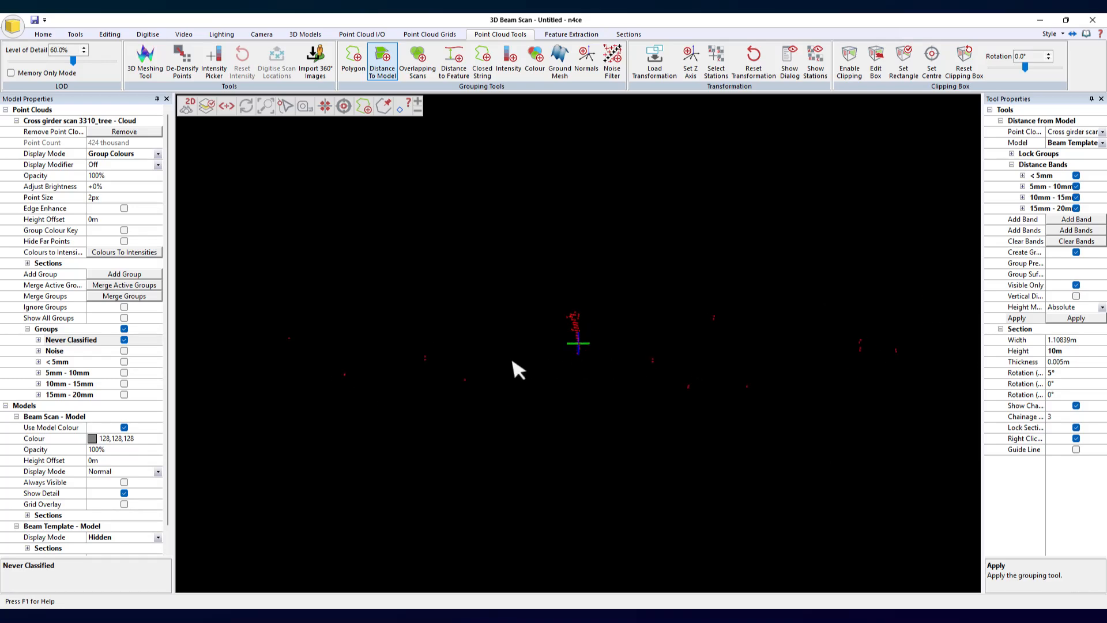
- Turn the Noise and all distance band groups back on and review the whole beam
click(124, 351)
click(124, 383)
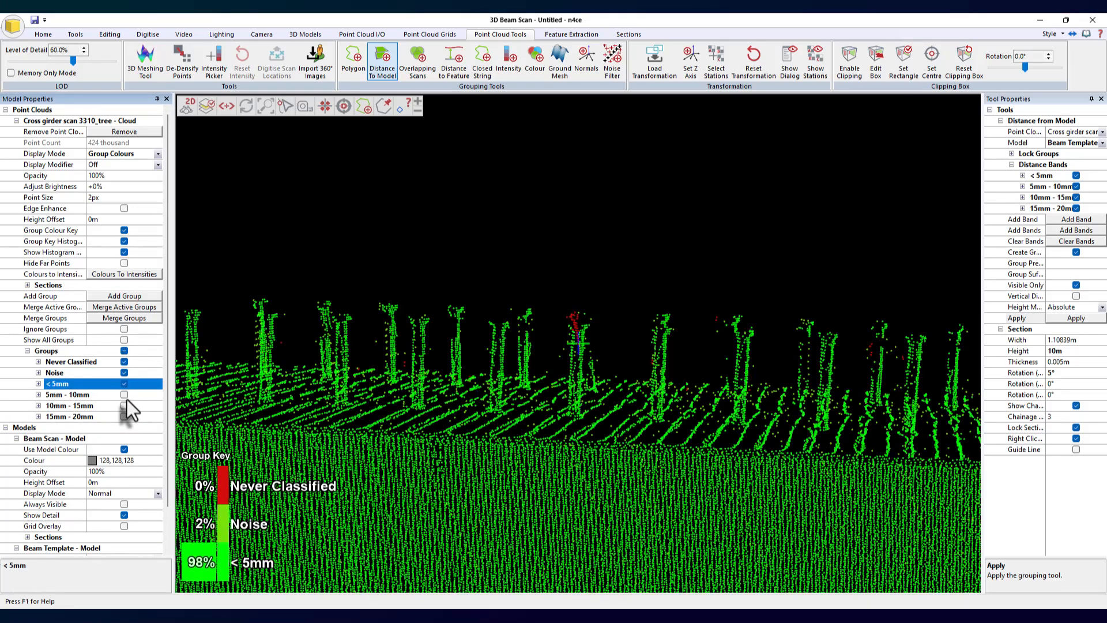
click(124, 394)
click(123, 406)
click(124, 416)
drag(507, 387, 629, 282)
scroll(594, 297, up, 2)
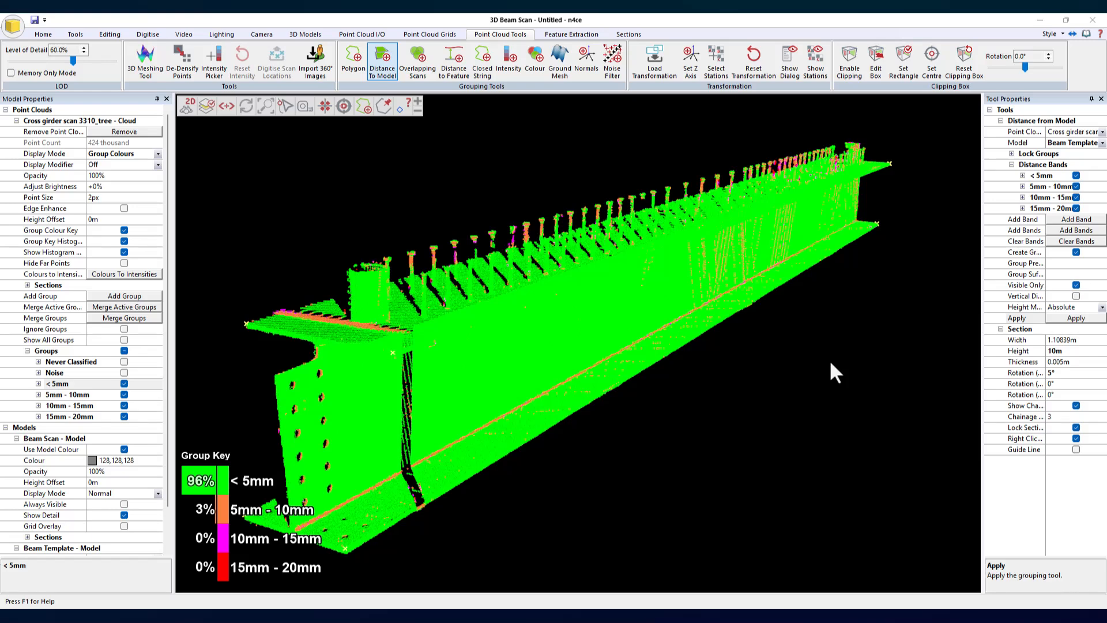
drag(831, 363, 832, 374)
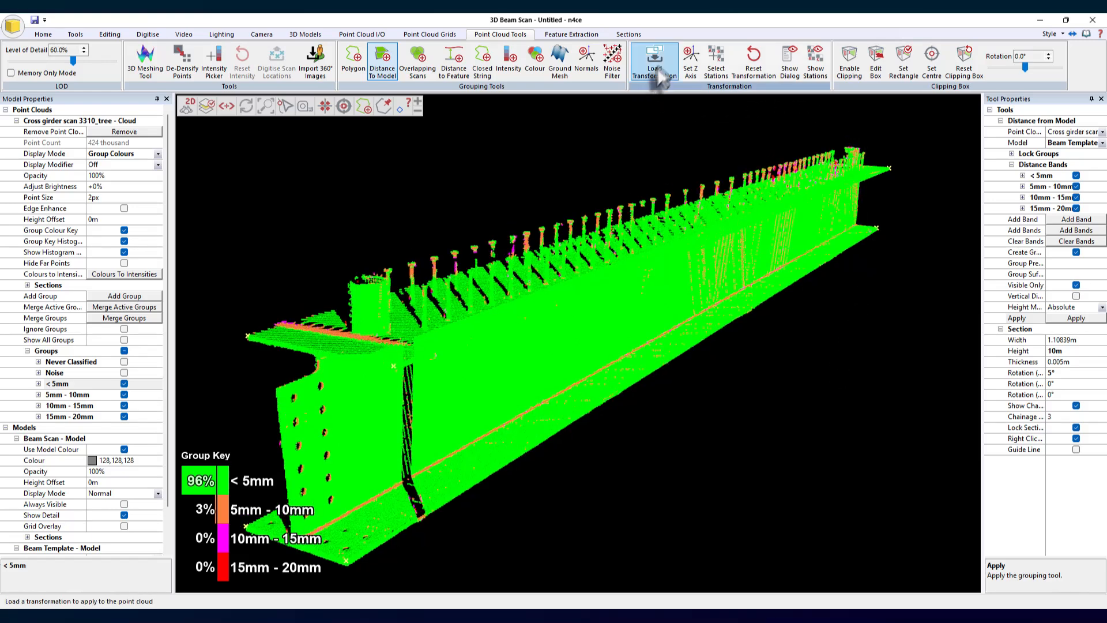
- Reset the point cloud transformation and close the 3D view
click(754, 63)
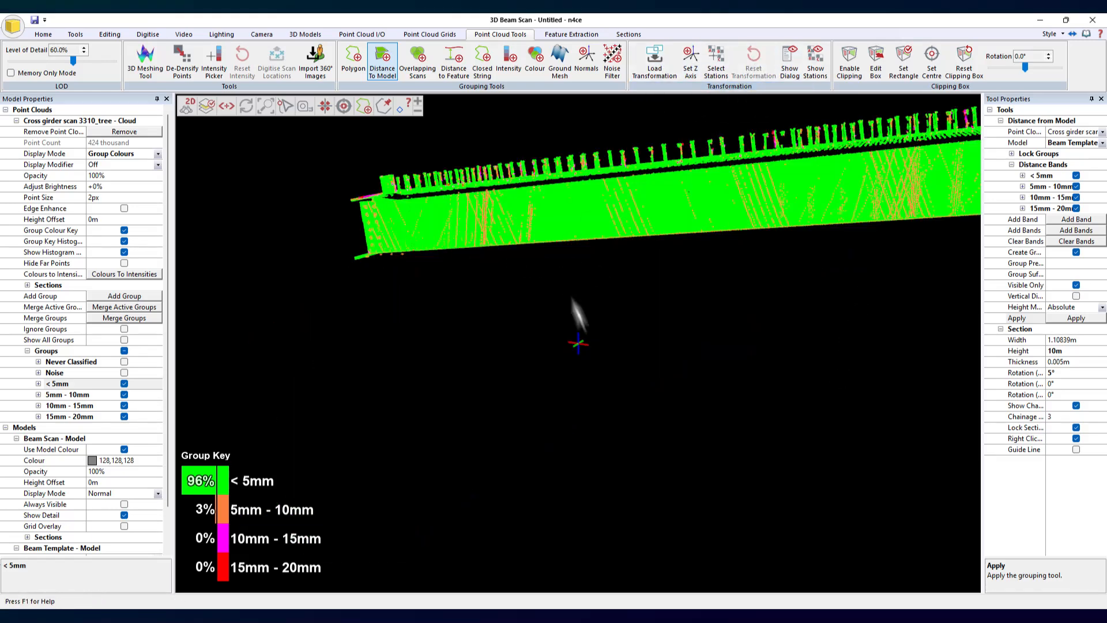
click(1092, 19)
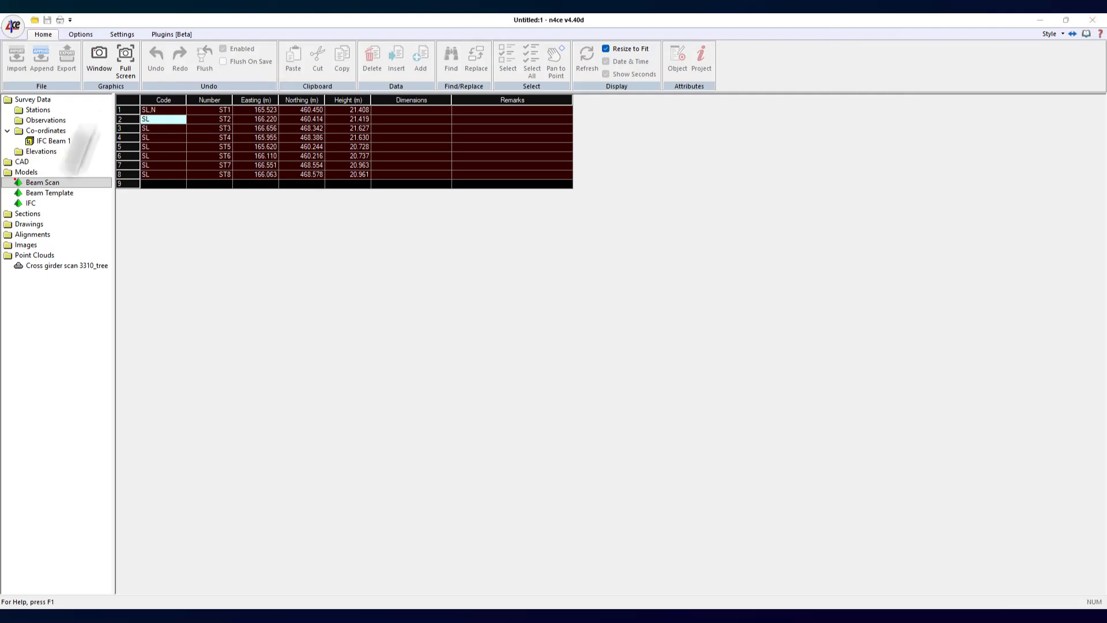
- Copy all eight station points from the IFC Beam 1 coordinate list
click(34, 142)
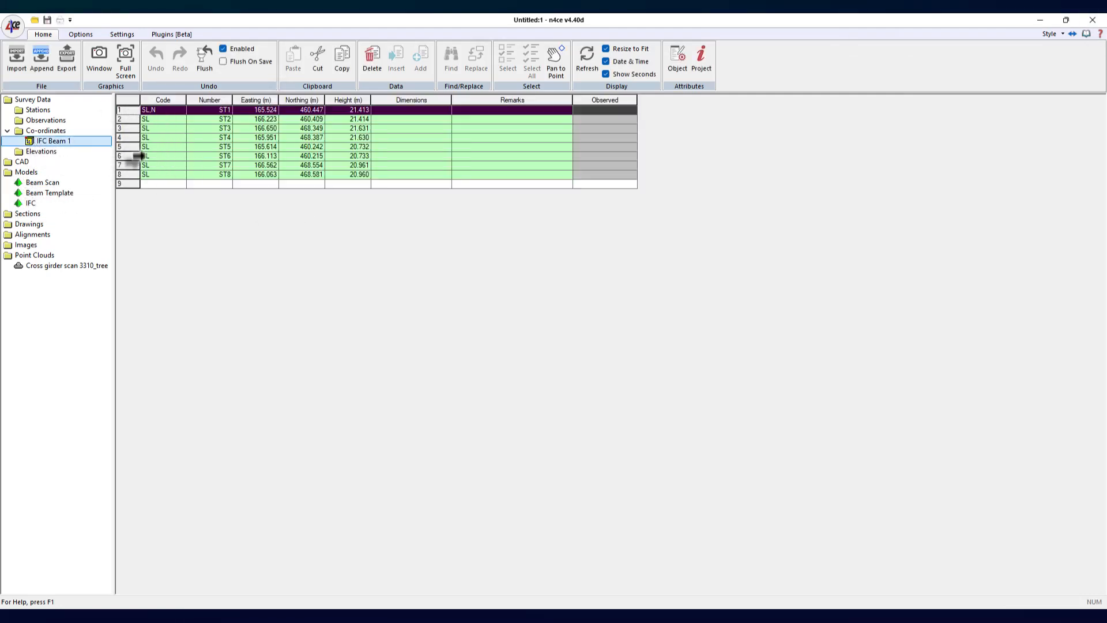
drag(128, 174, 125, 109)
right_click(190, 120)
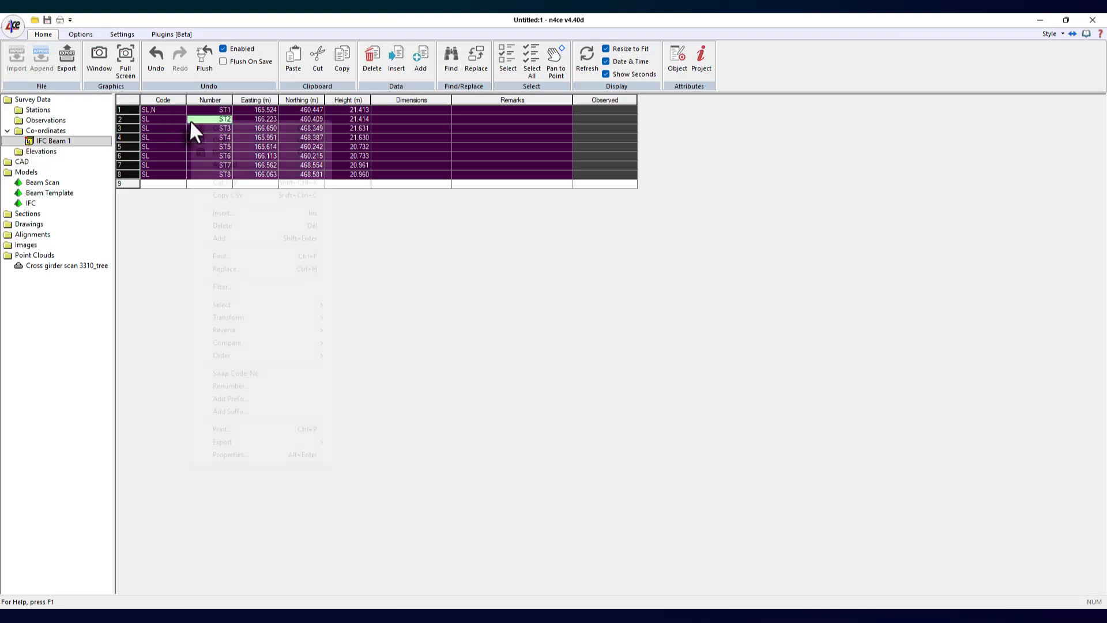
click(228, 140)
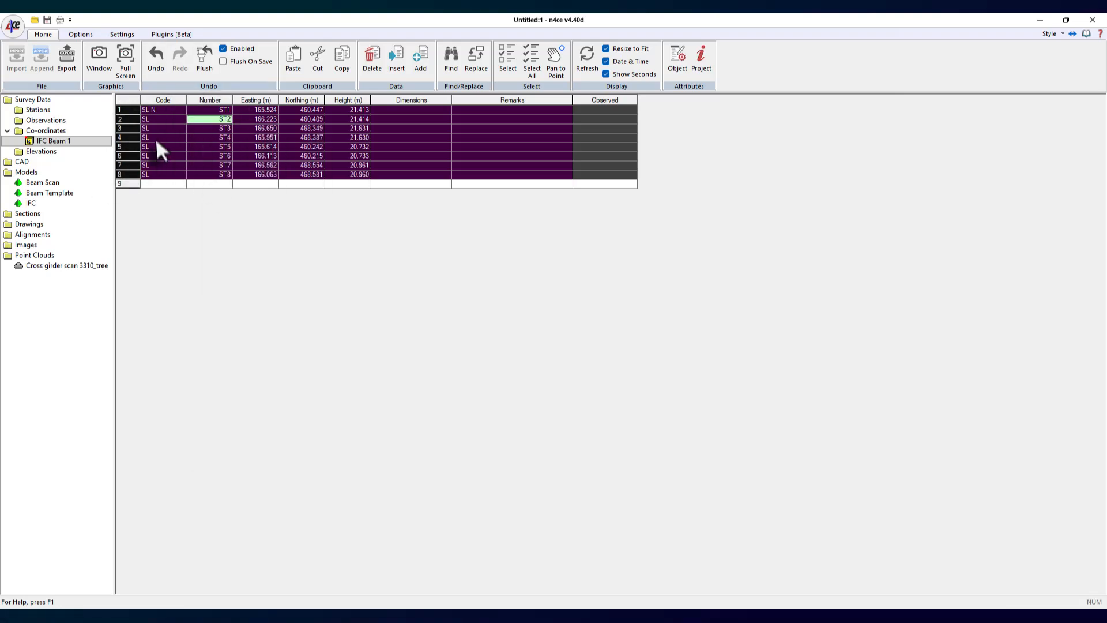
- Paste the copied station points at the end of the Beam Template model
click(44, 194)
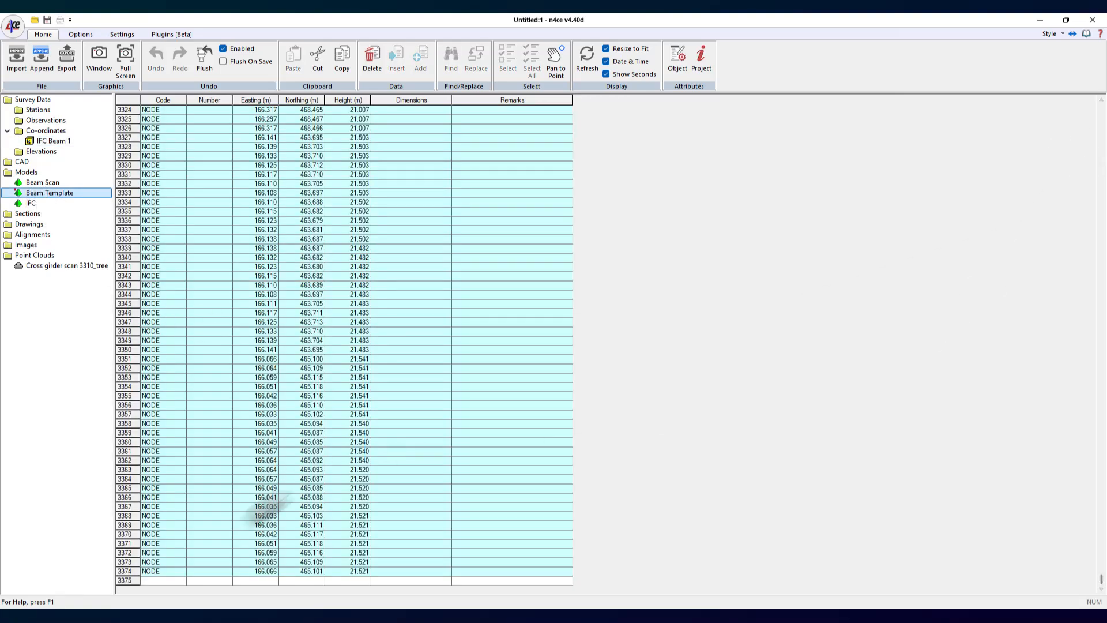
right_click(128, 581)
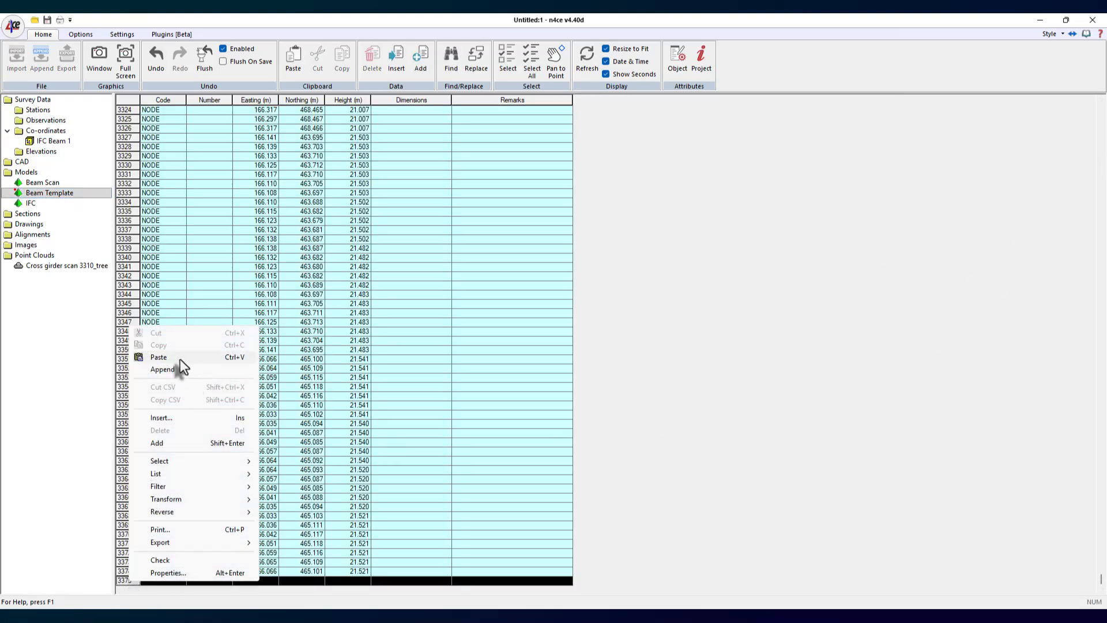
click(180, 357)
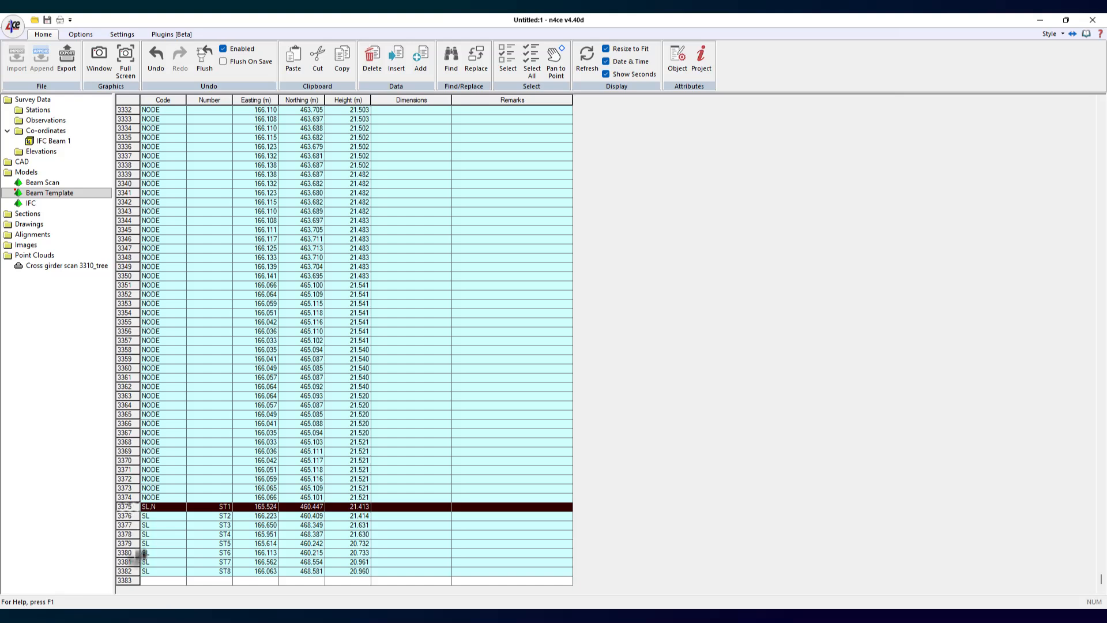
- Open the Beam Scan model's point list and undo the last change to its station point coordinates
click(42, 183)
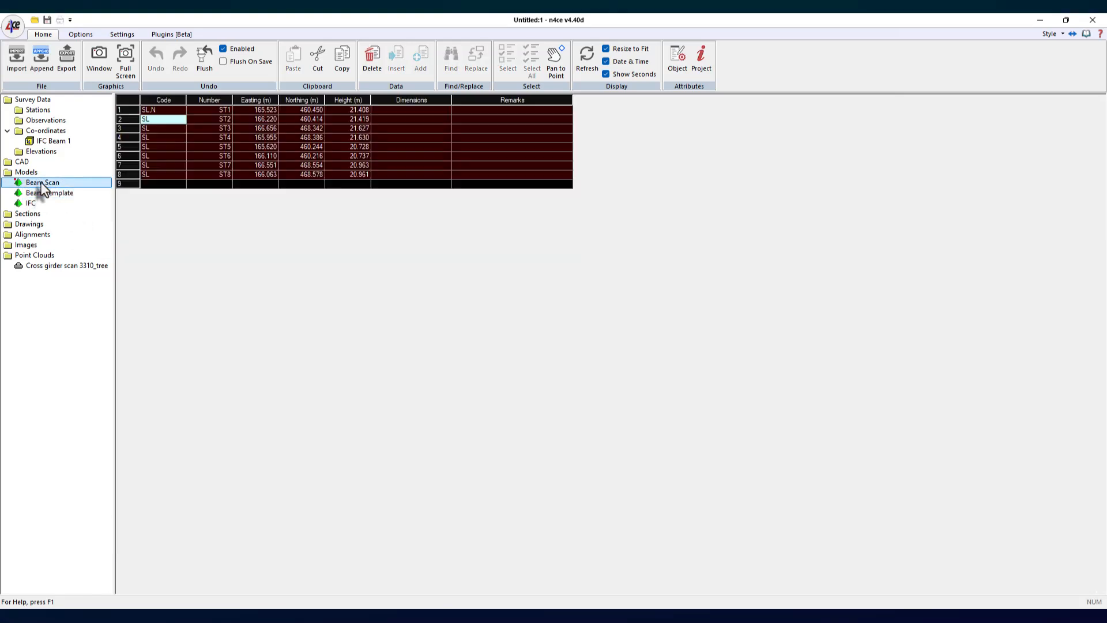
click(136, 138)
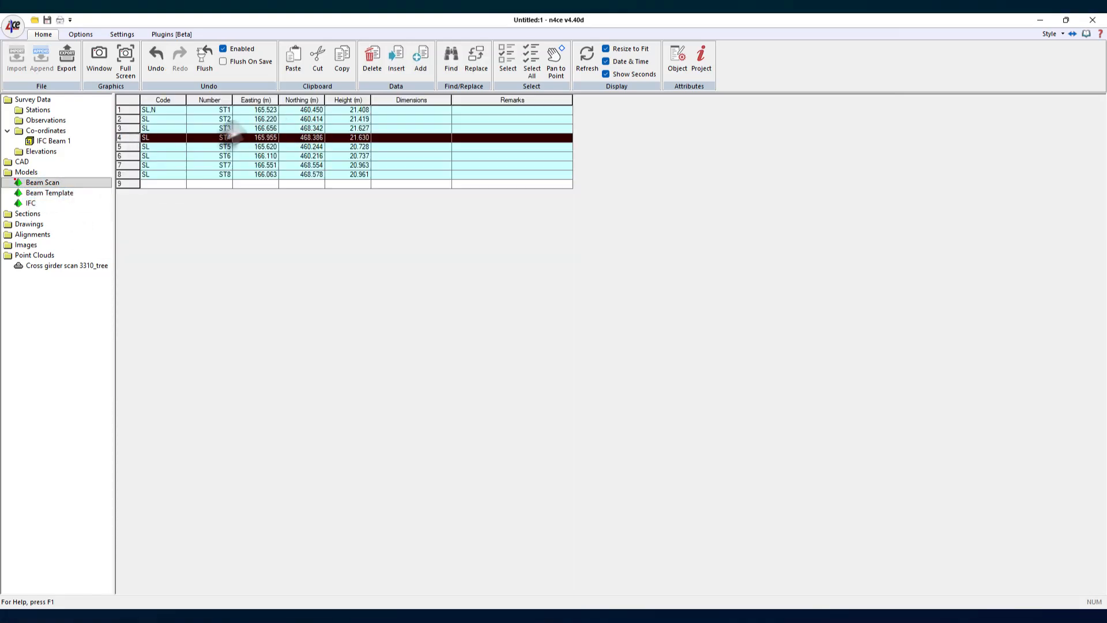
click(133, 127)
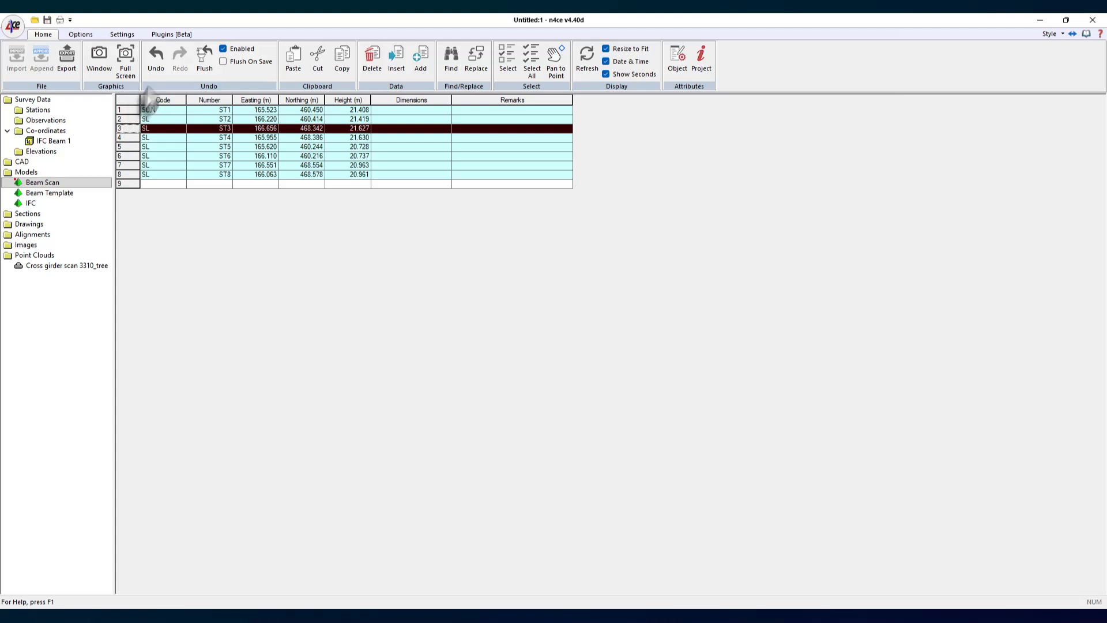
click(155, 68)
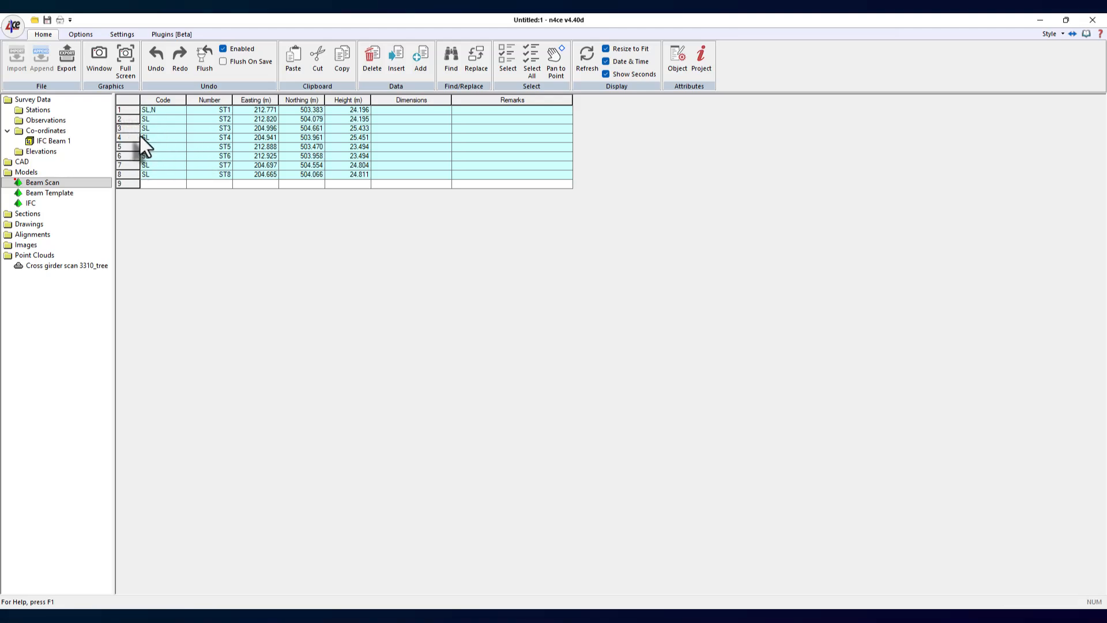
- Select and copy all eight Beam Scan station points
click(123, 98)
right_click(183, 119)
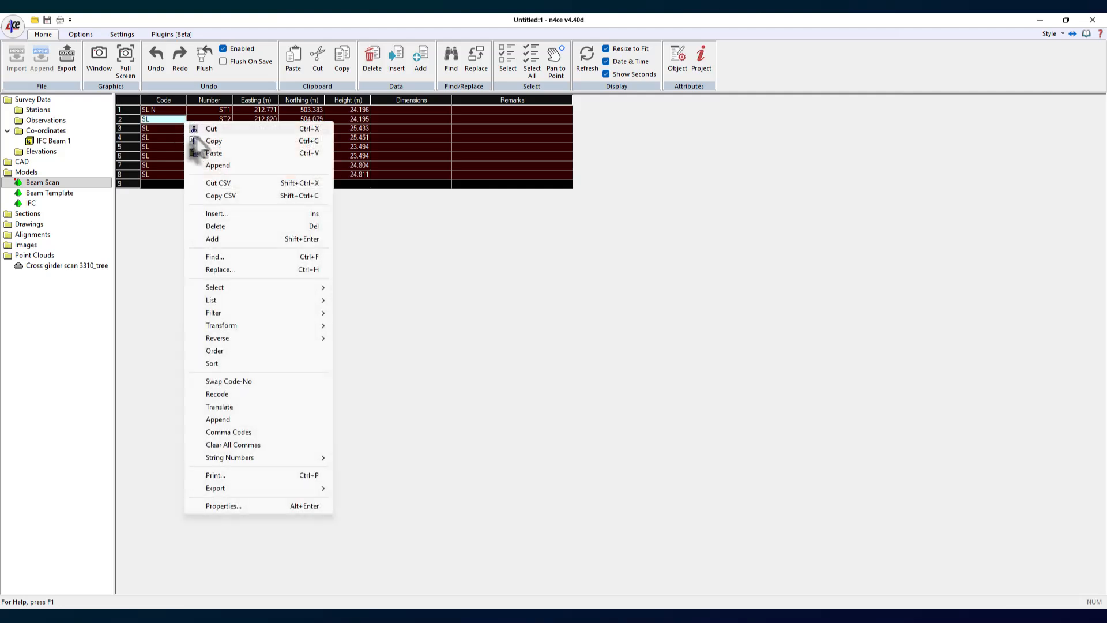
click(219, 141)
- Create a new co-ordinate block named Scan 1 Location
click(52, 131)
right_click(56, 131)
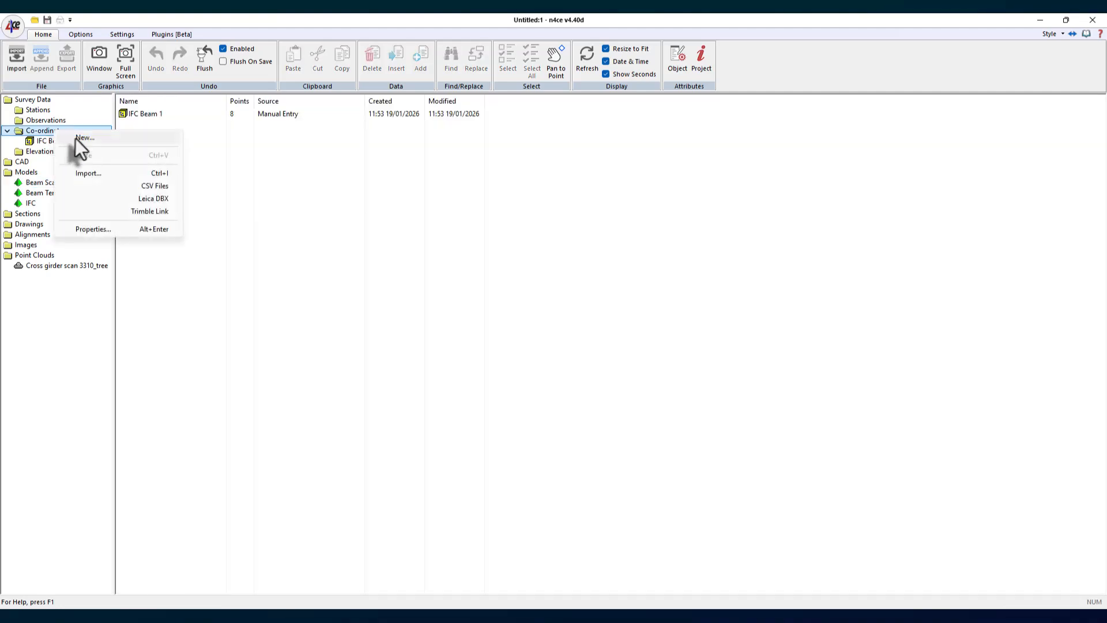
click(84, 138)
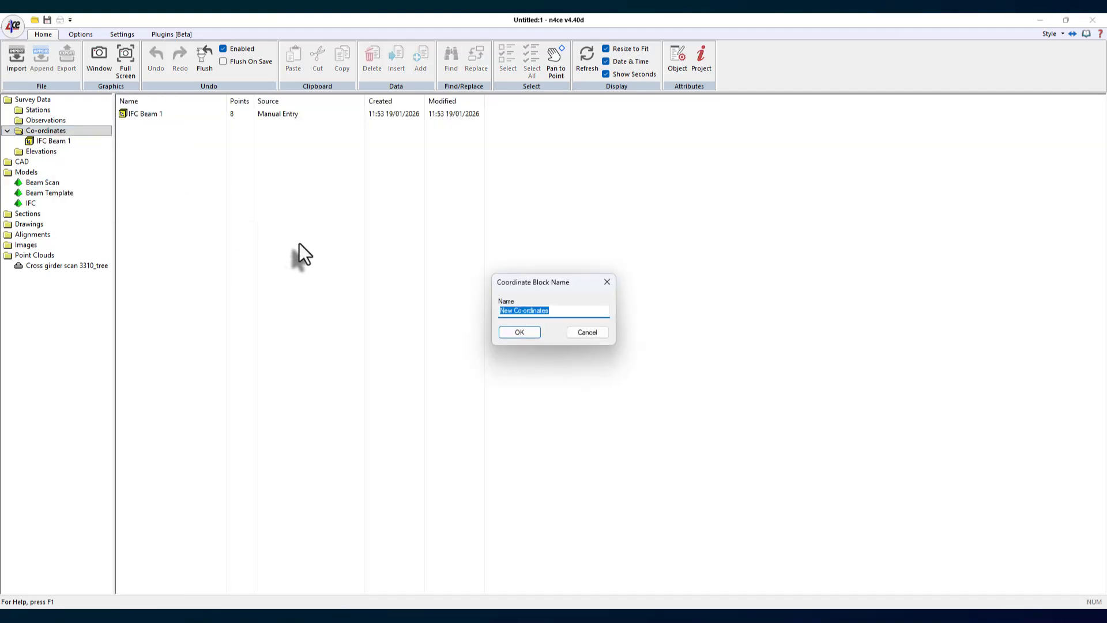
text(Scan 1 Location)
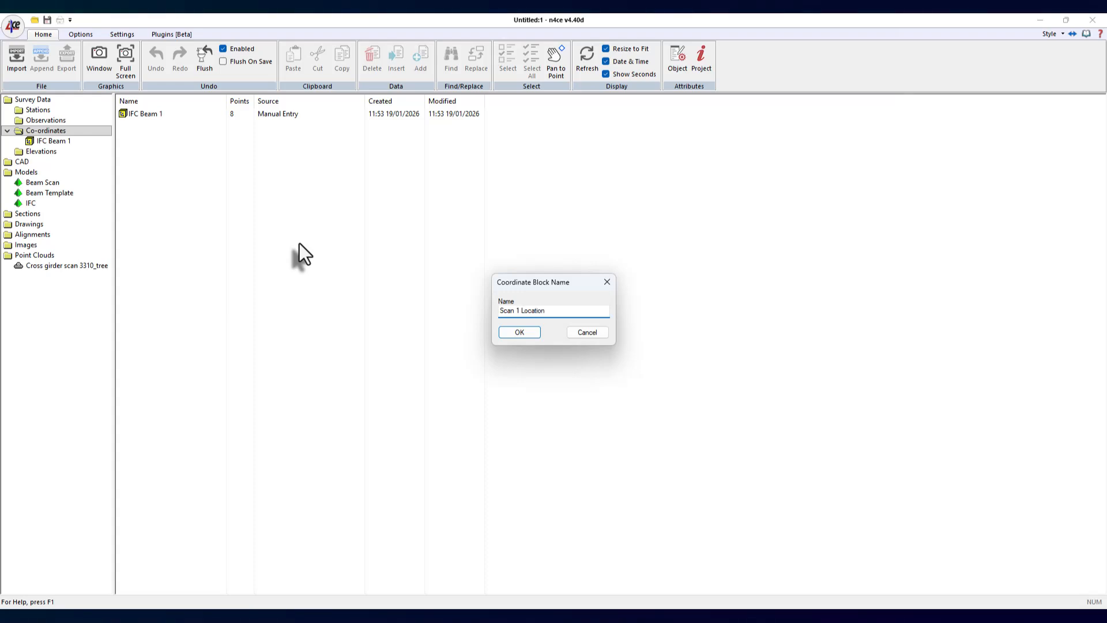
key(Return)
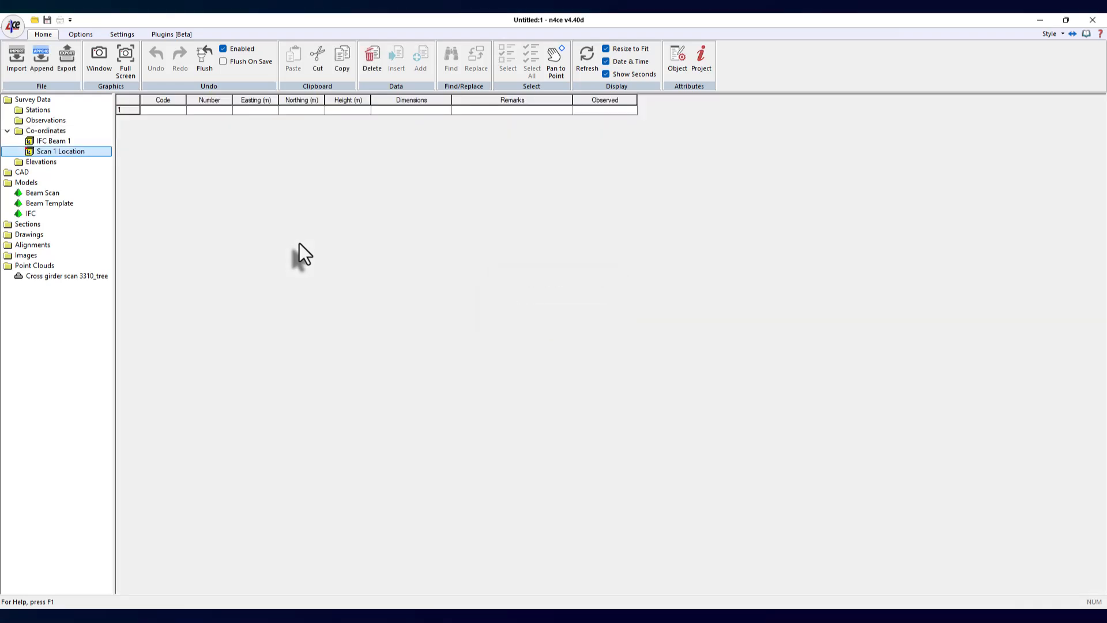
- Paste the copied station points into the Scan 1 Location block
click(136, 107)
right_click(128, 107)
click(177, 142)
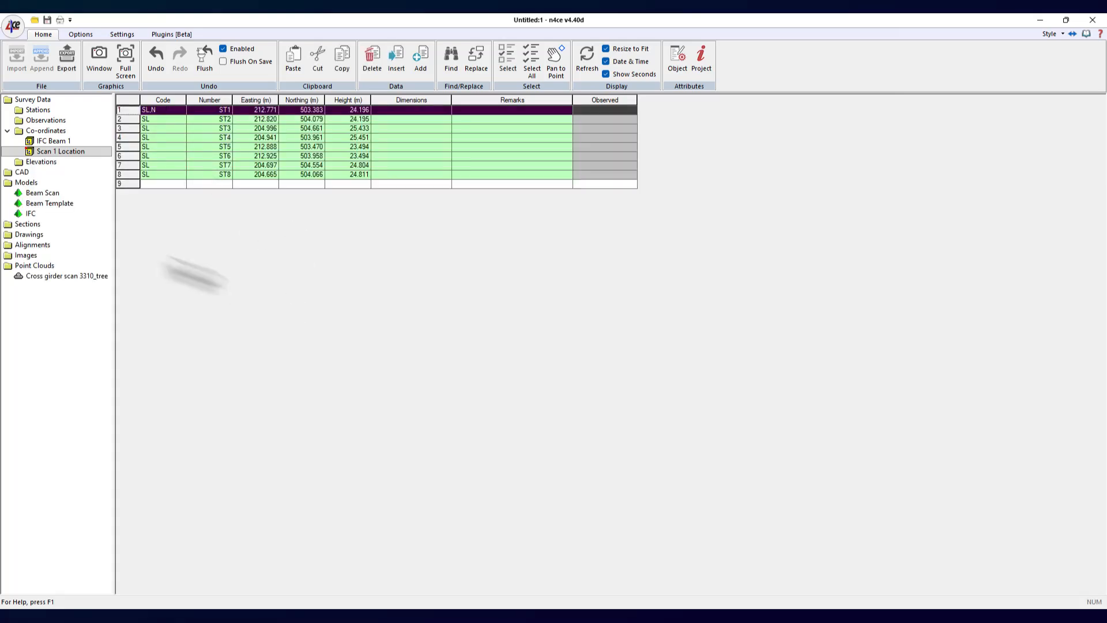
- Copy the Beam Template model into a new model named Beam 1 Copy
click(37, 204)
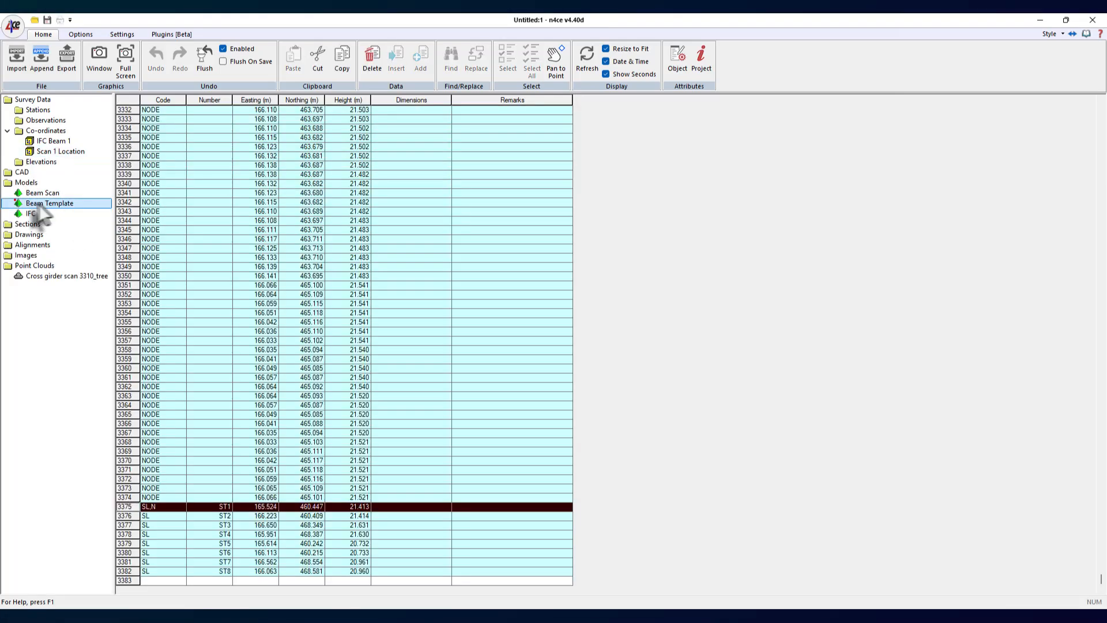
click(26, 183)
right_click(25, 184)
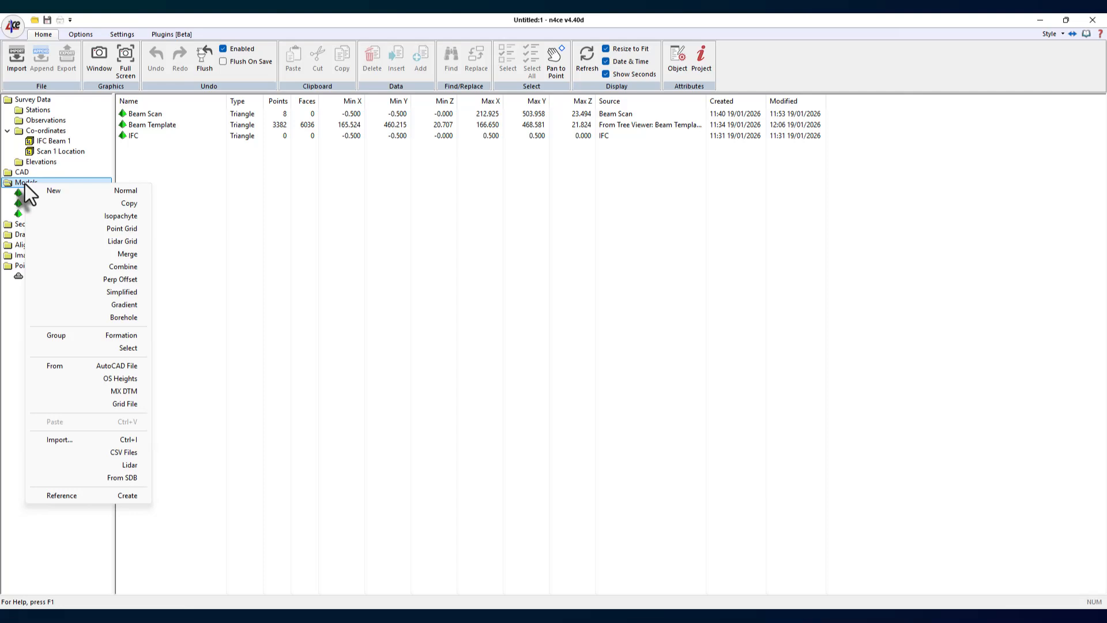
click(129, 203)
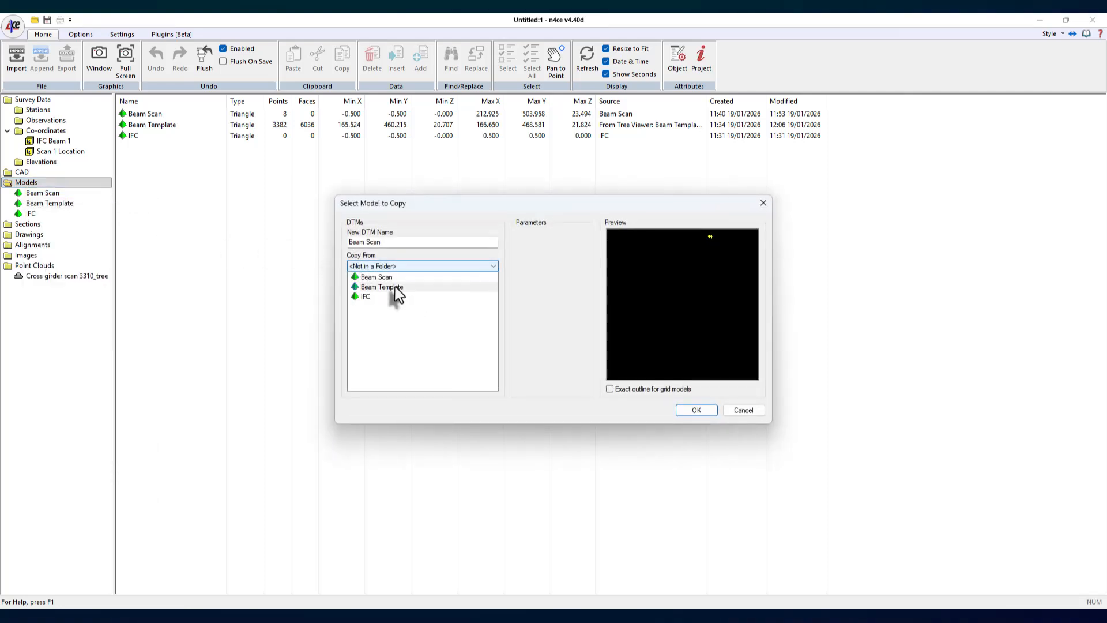
click(380, 287)
click(407, 245)
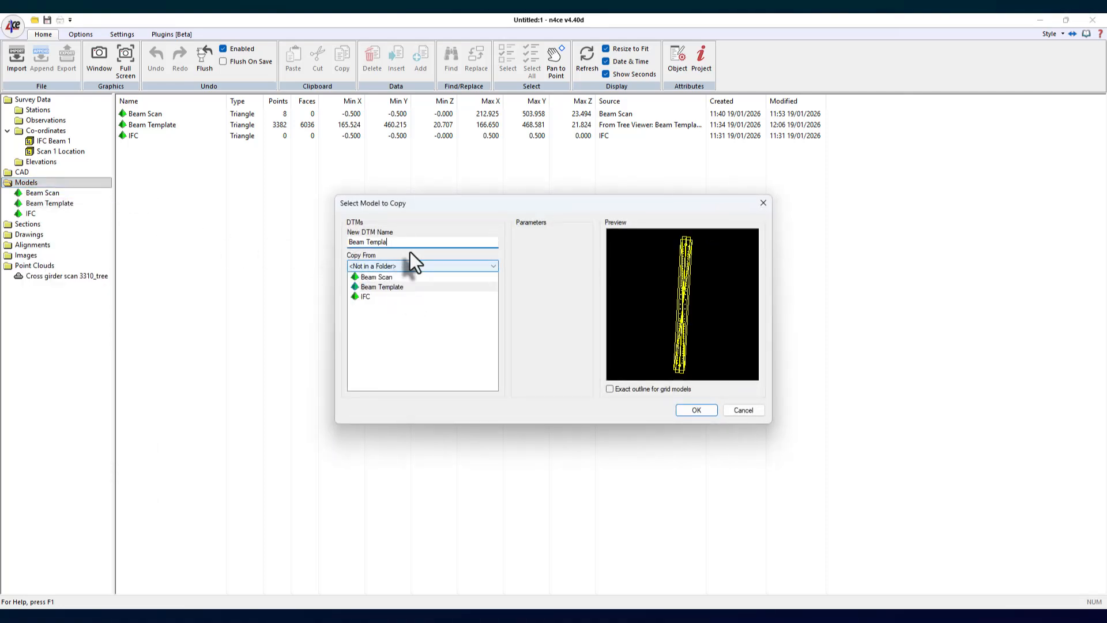
key(BackSpace)
key(BackSpace)
key(BackSpace)
key(BackSpace)
key(BackSpace)
text(1 Copy)
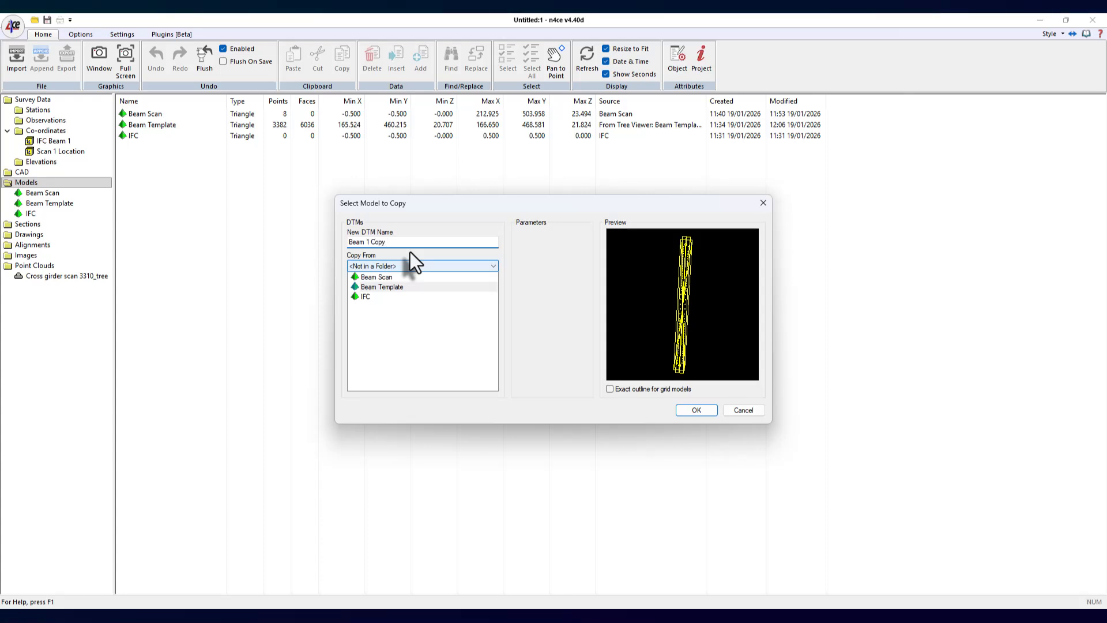
click(693, 410)
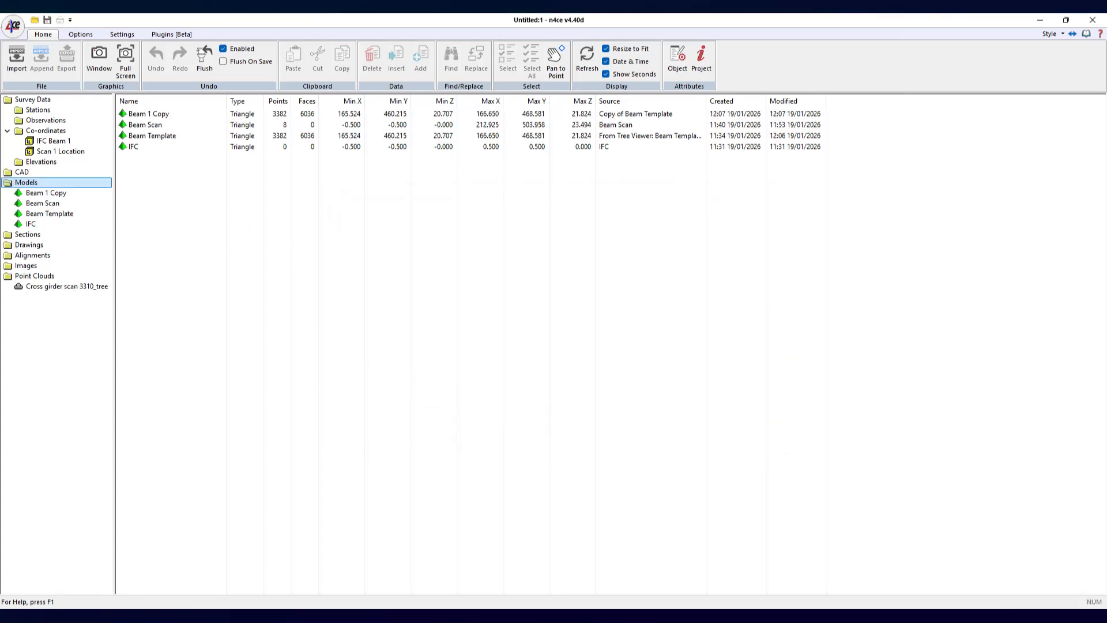
- Select Beam 1 Copy's eight station points and start a 3D point transformation loading Scan 1 Location as target co-ordinates
click(38, 212)
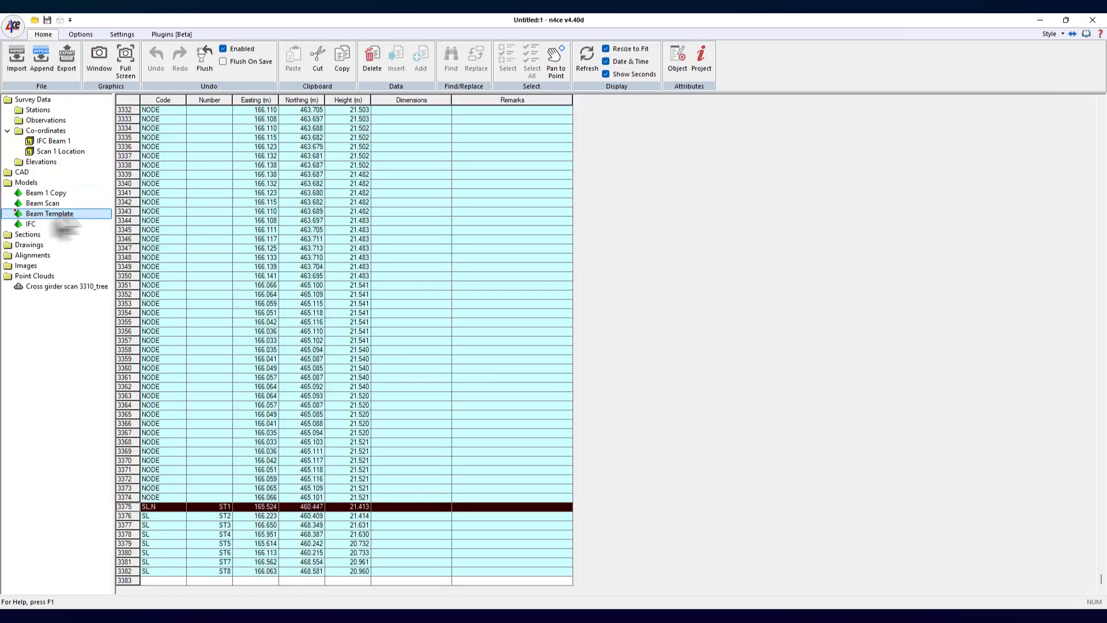
click(47, 196)
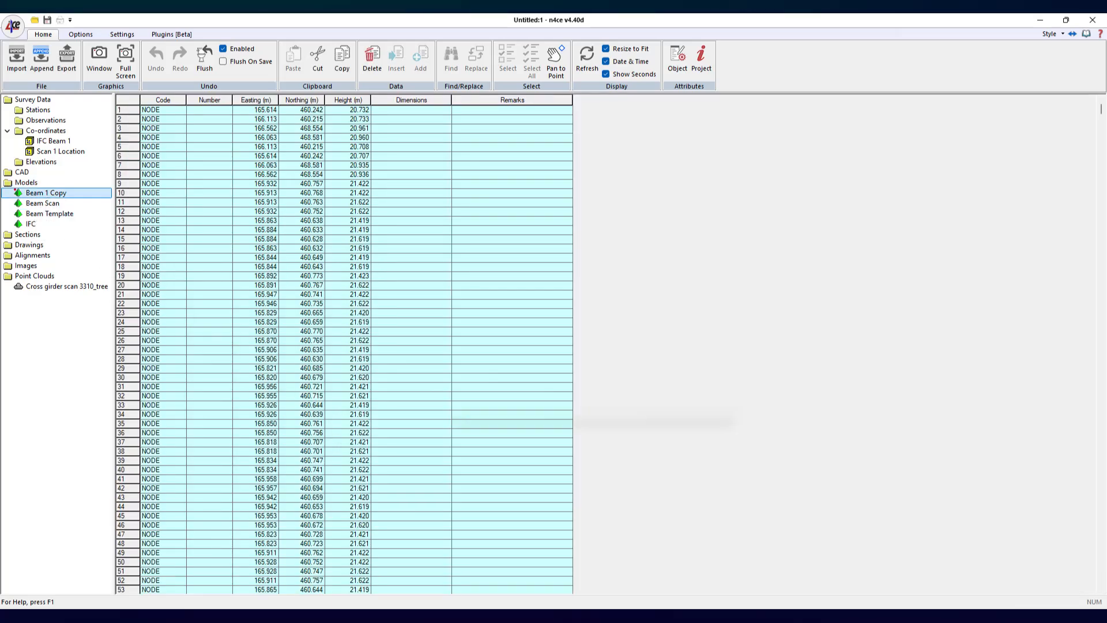
drag(1101, 109, 1101, 578)
drag(128, 506, 140, 571)
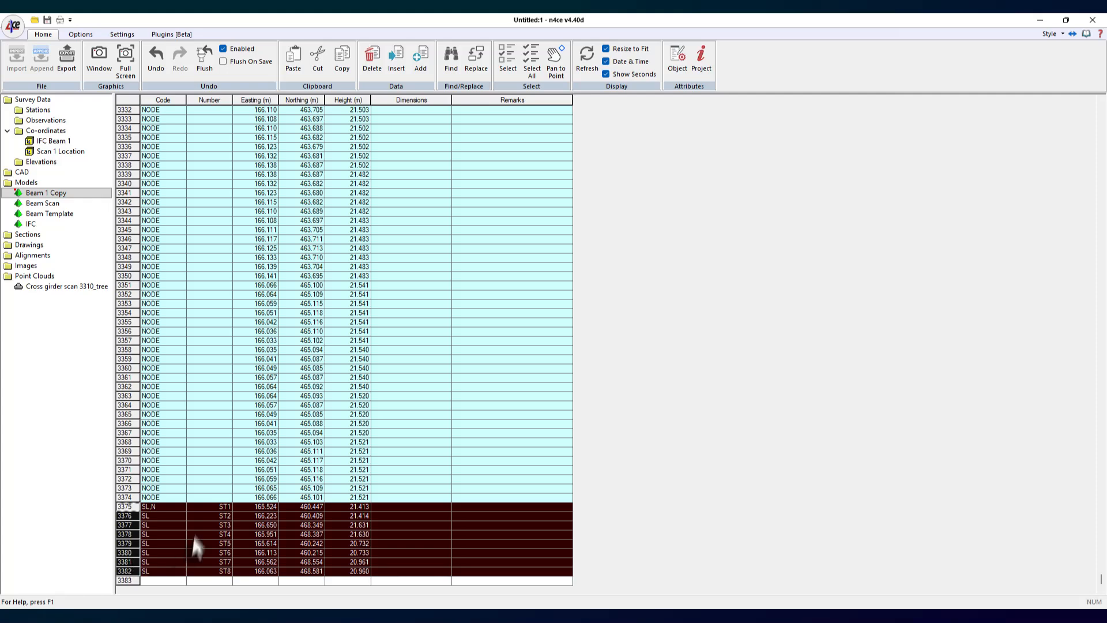
right_click(212, 527)
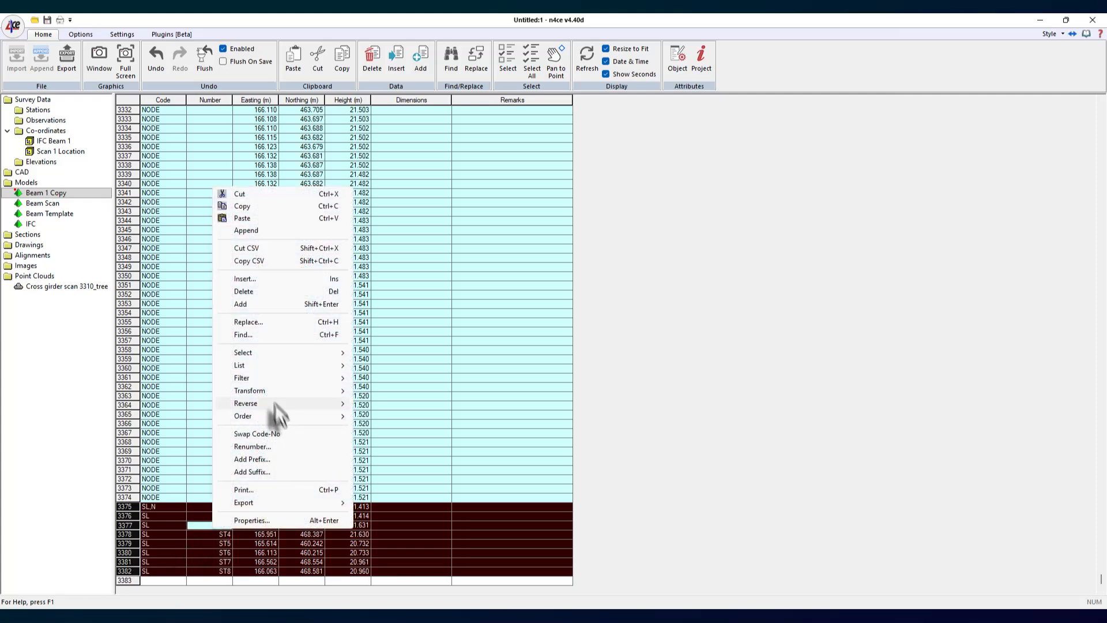
mouse_move(279, 392)
click(449, 403)
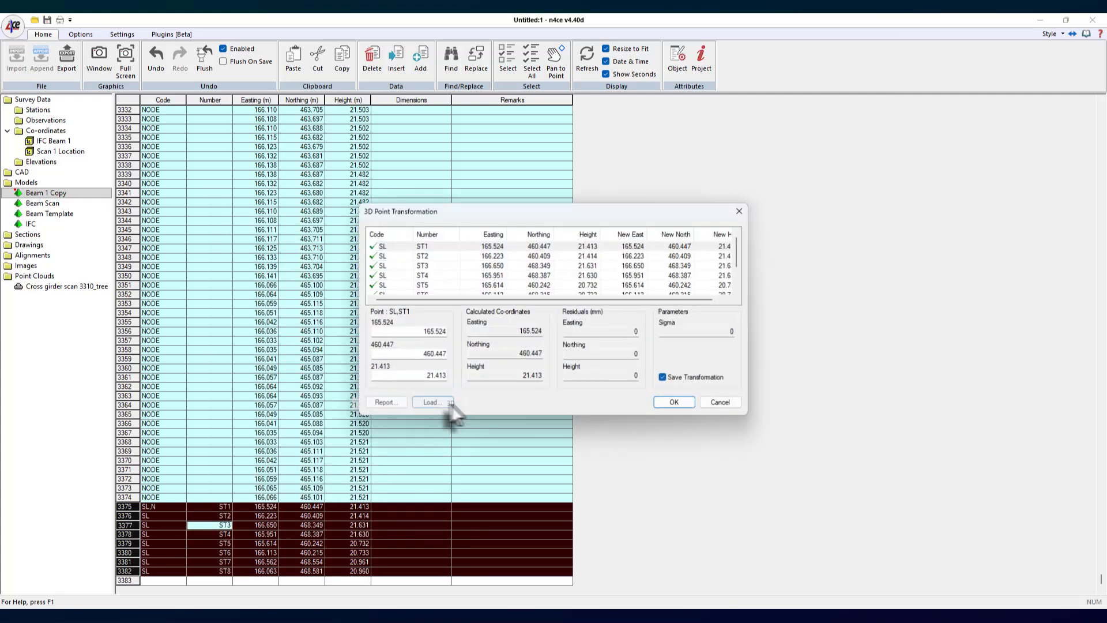
click(435, 404)
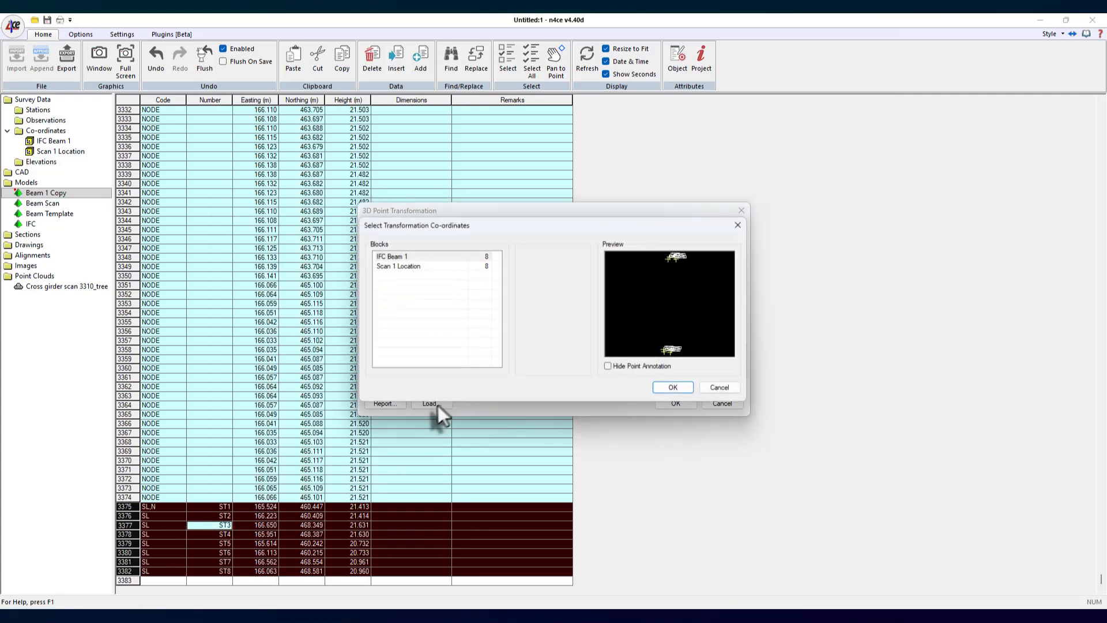
click(376, 267)
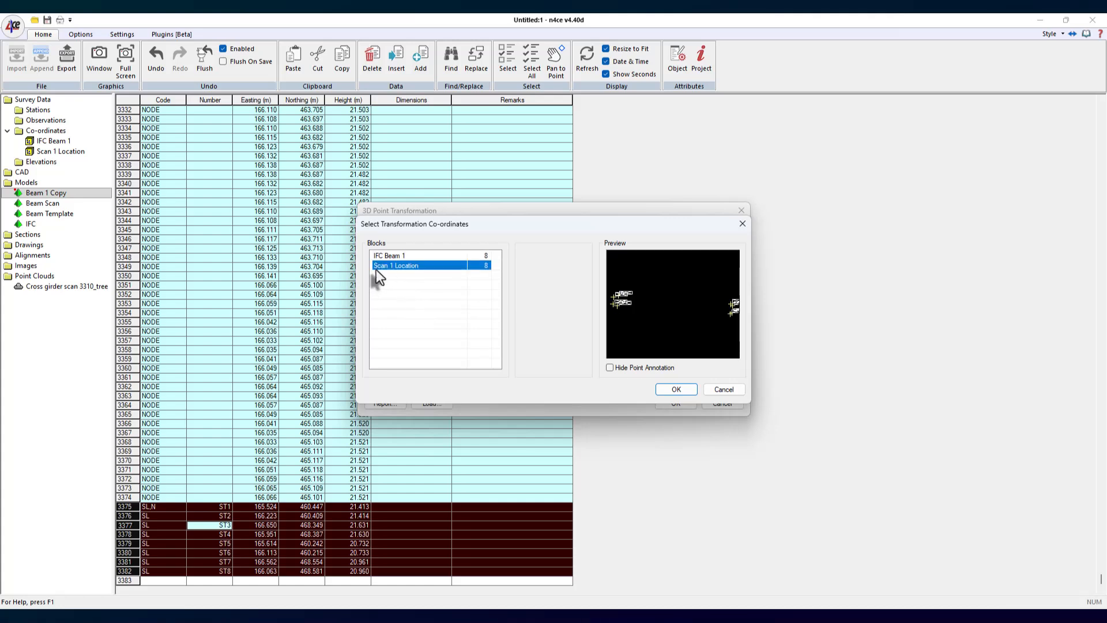
click(669, 389)
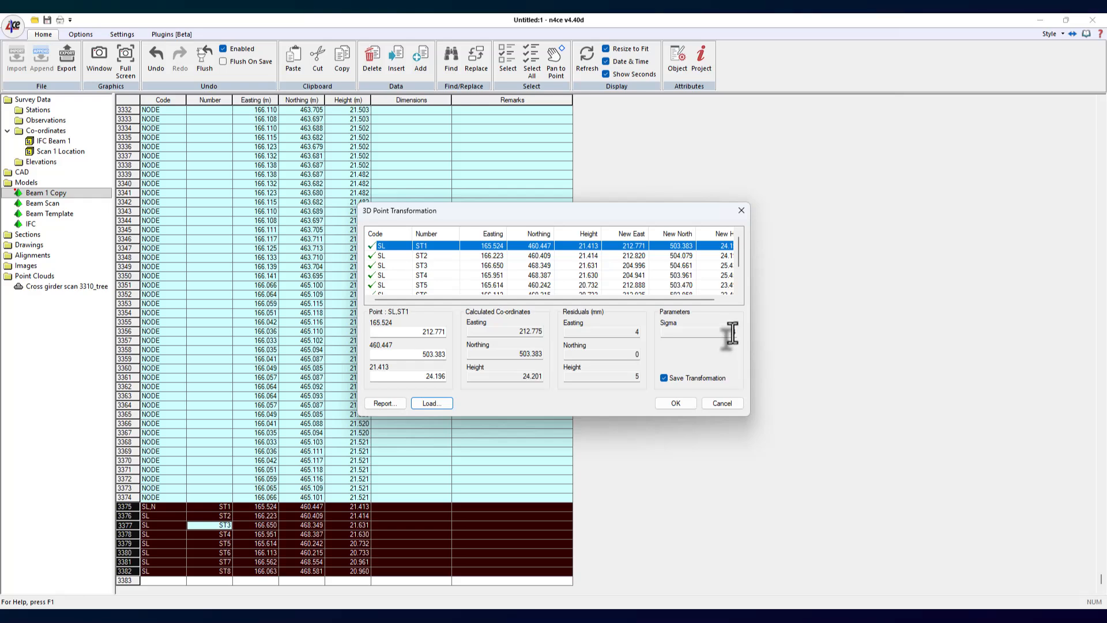
- Apply the transformation and save it as Beam 1 To Scan
click(674, 403)
text(B)
text(Beam 1)
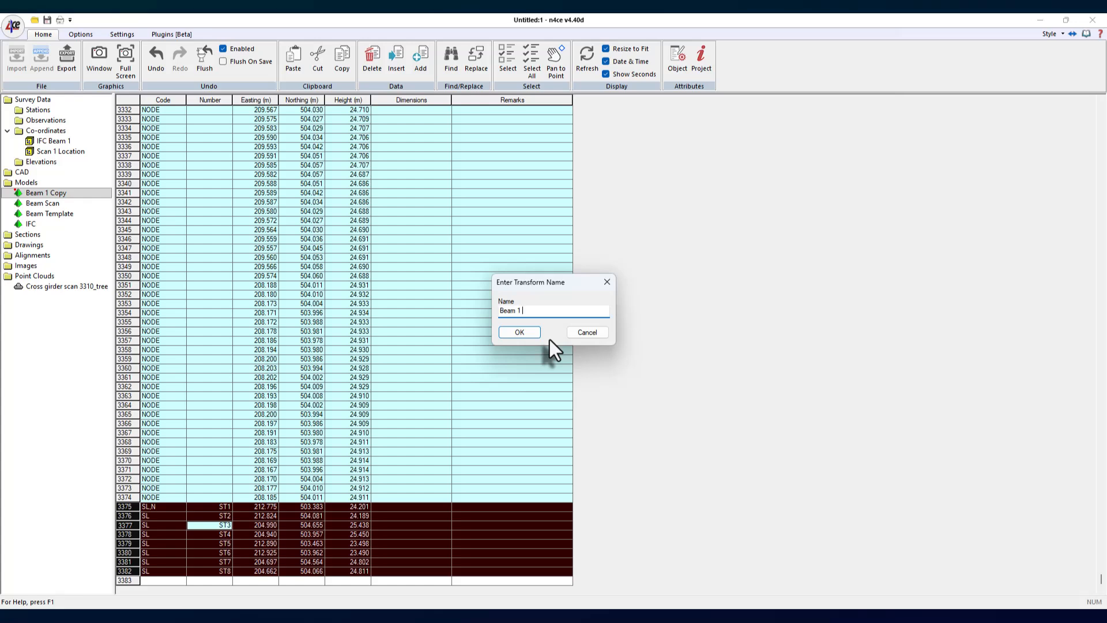
text( To Scan)
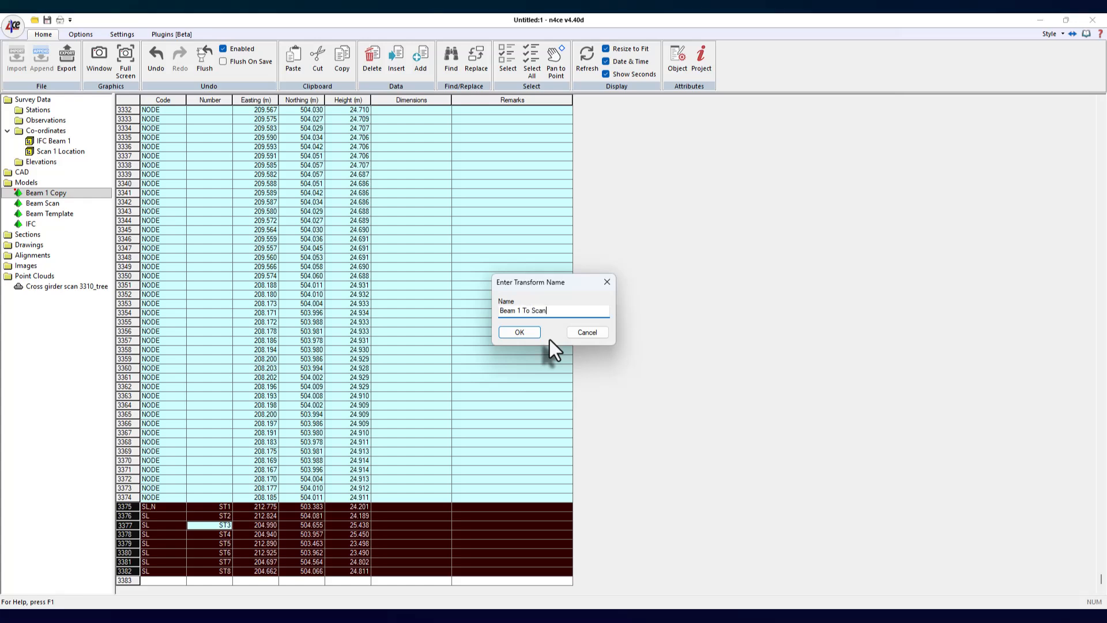
click(520, 332)
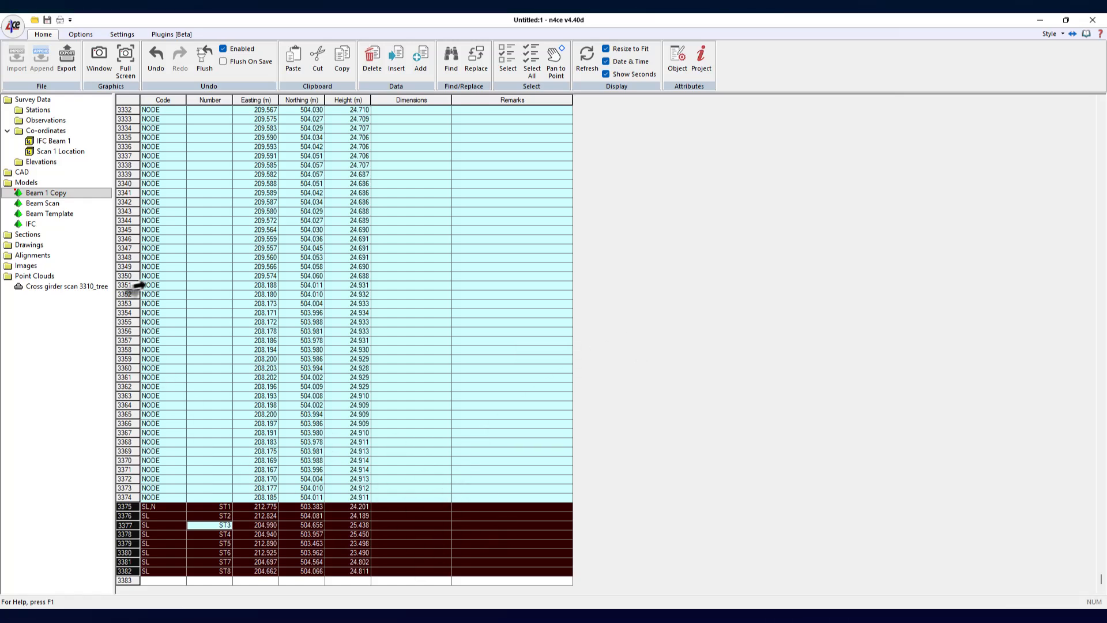
- Open the Beam 1 Copy model view and turn off point heights
double_click(19, 193)
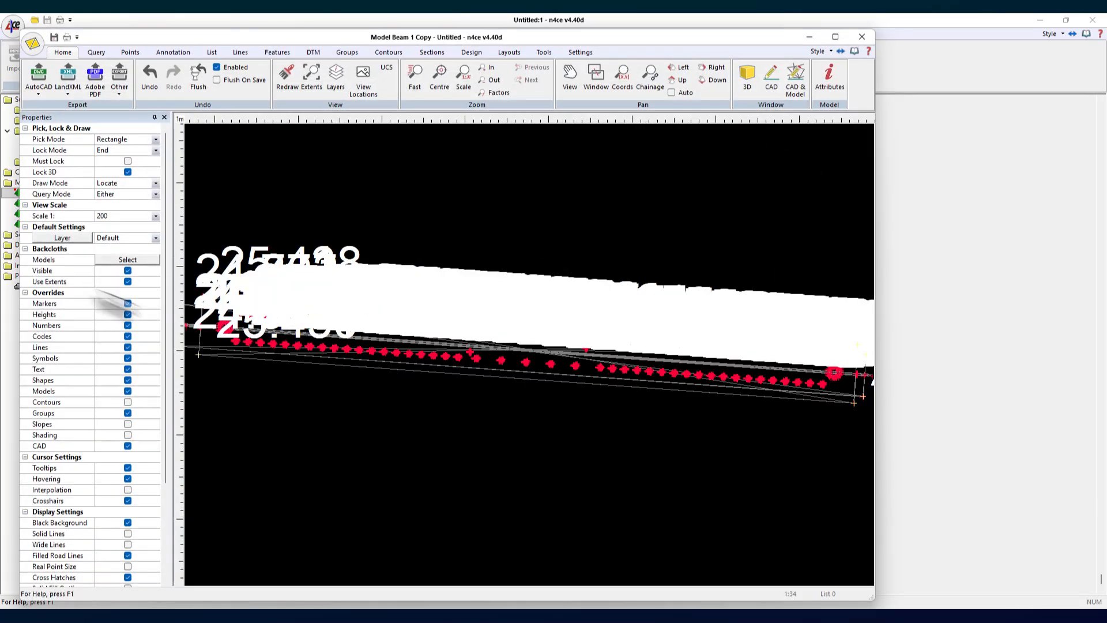
click(127, 315)
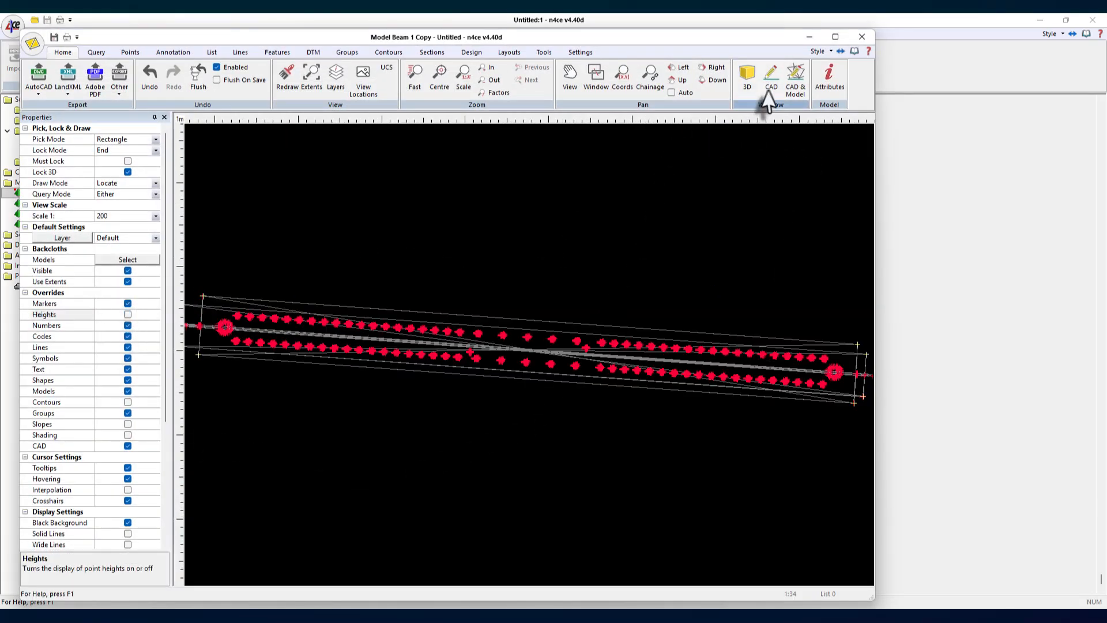
- Open the model in 3D and set its display mode to Normal
click(741, 86)
click(850, 52)
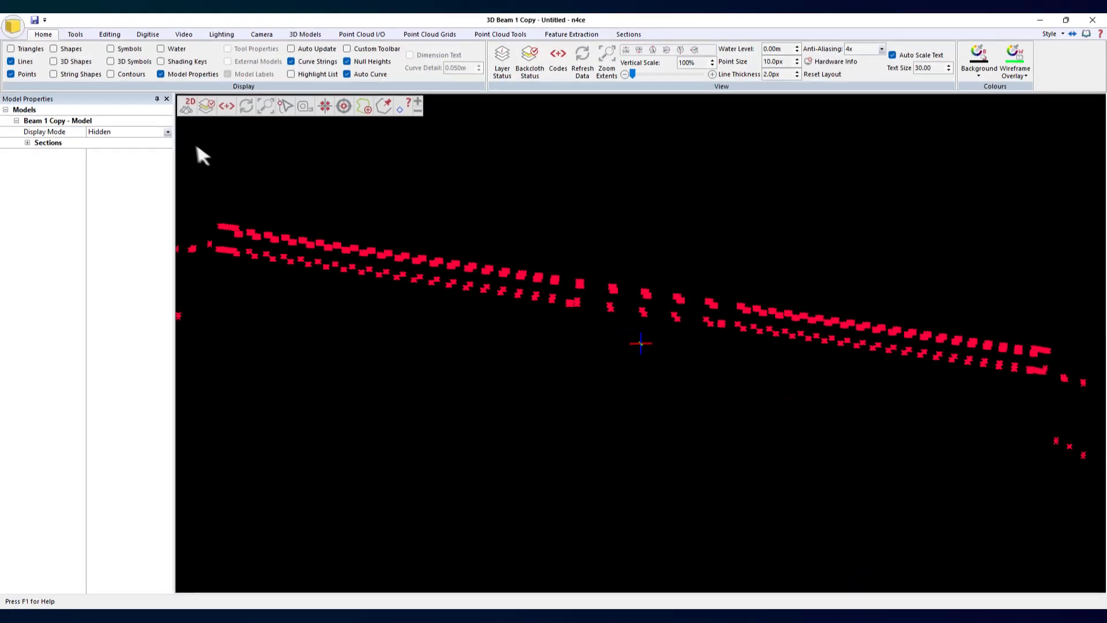
click(167, 132)
click(98, 151)
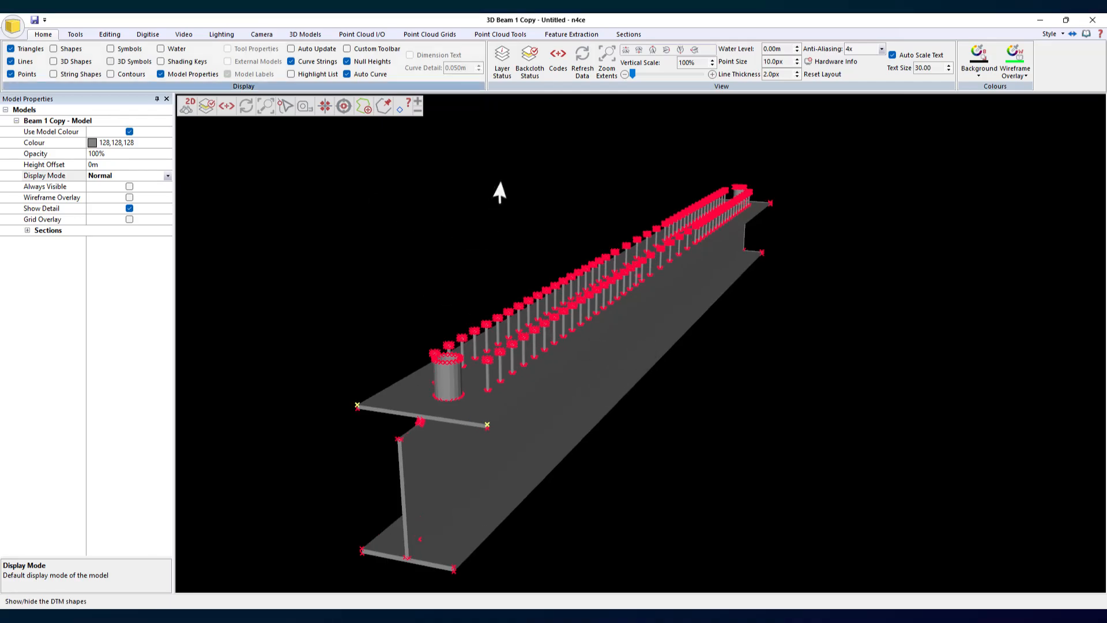
- Load the Cross girder scan 3310_tree point cloud octree into the 3D view
click(362, 35)
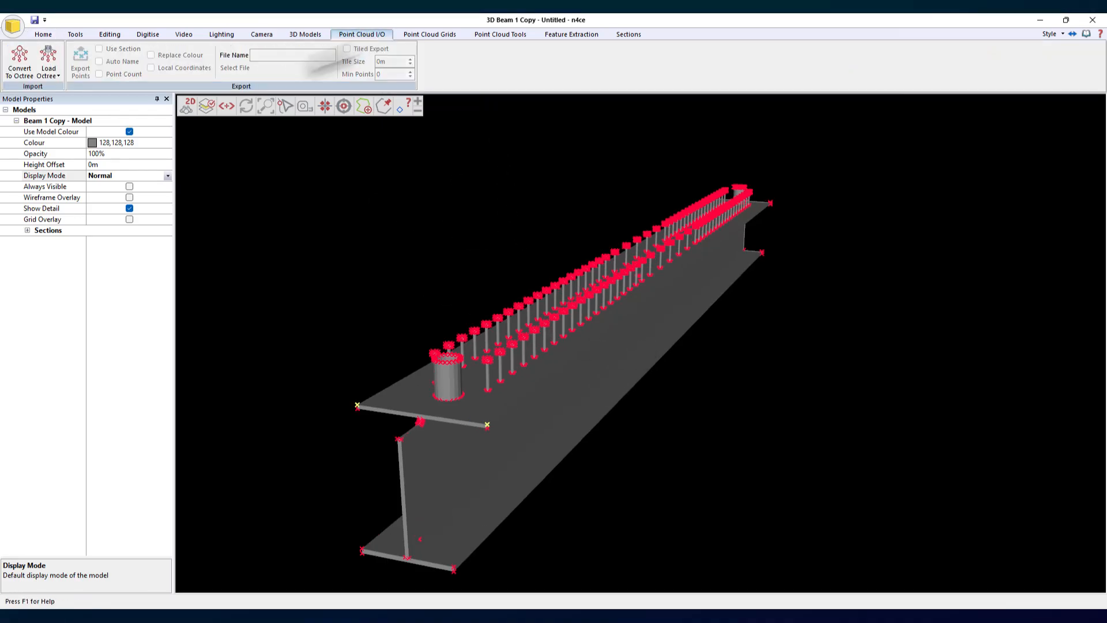
click(48, 64)
click(94, 101)
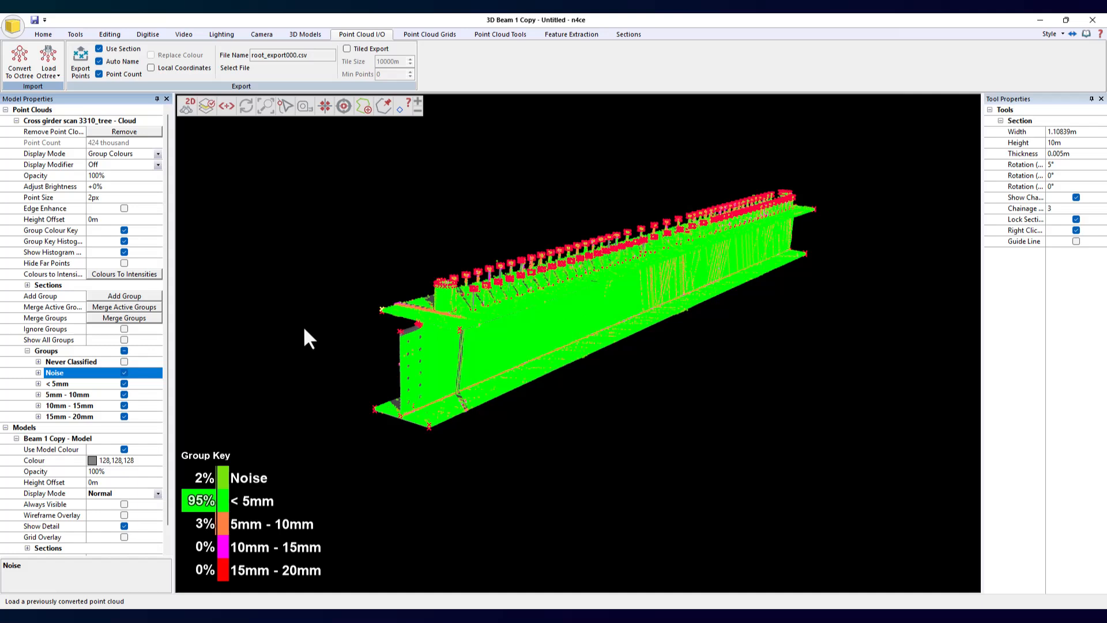
- Turn on the Never Classified group and review the aligned beam against the scan
scroll(303, 326, up, 1)
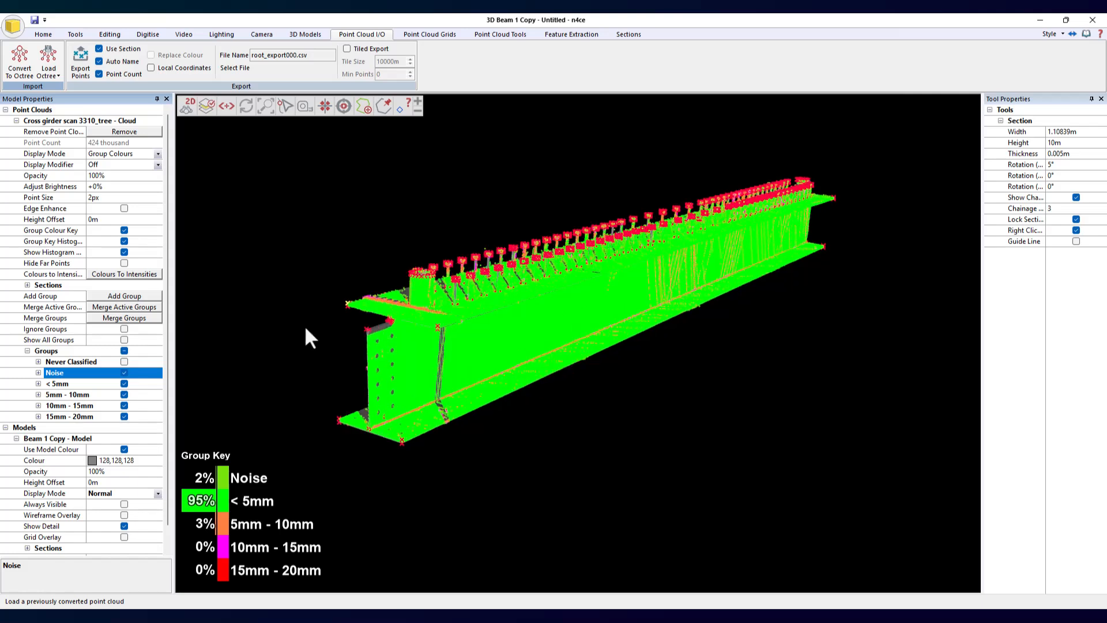
click(124, 361)
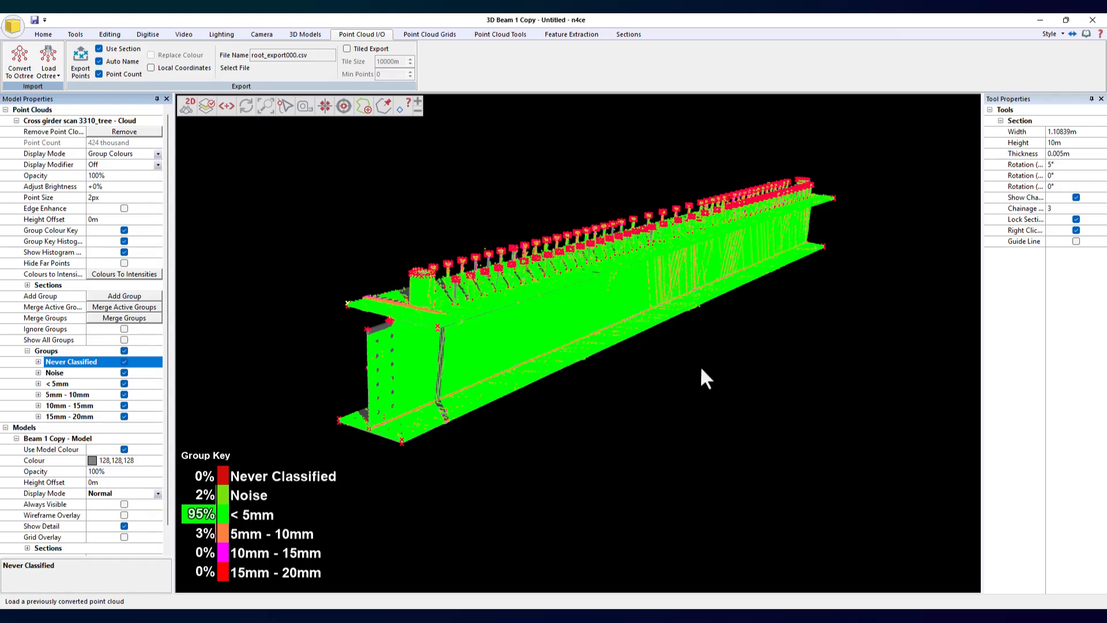
drag(702, 369, 652, 359)
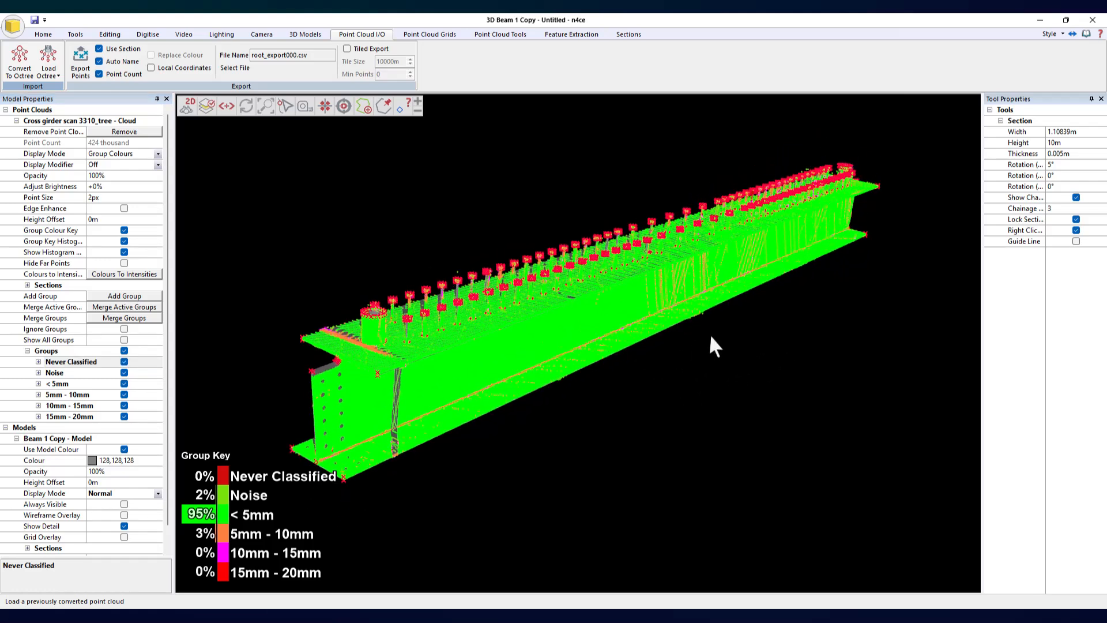
scroll(611, 324, down, 2)
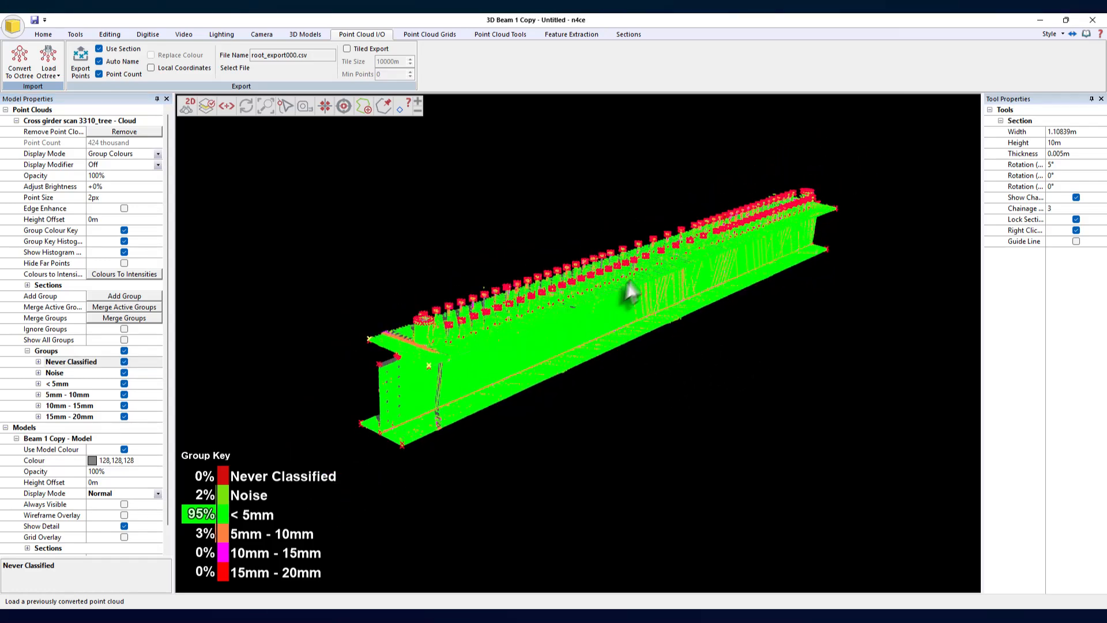